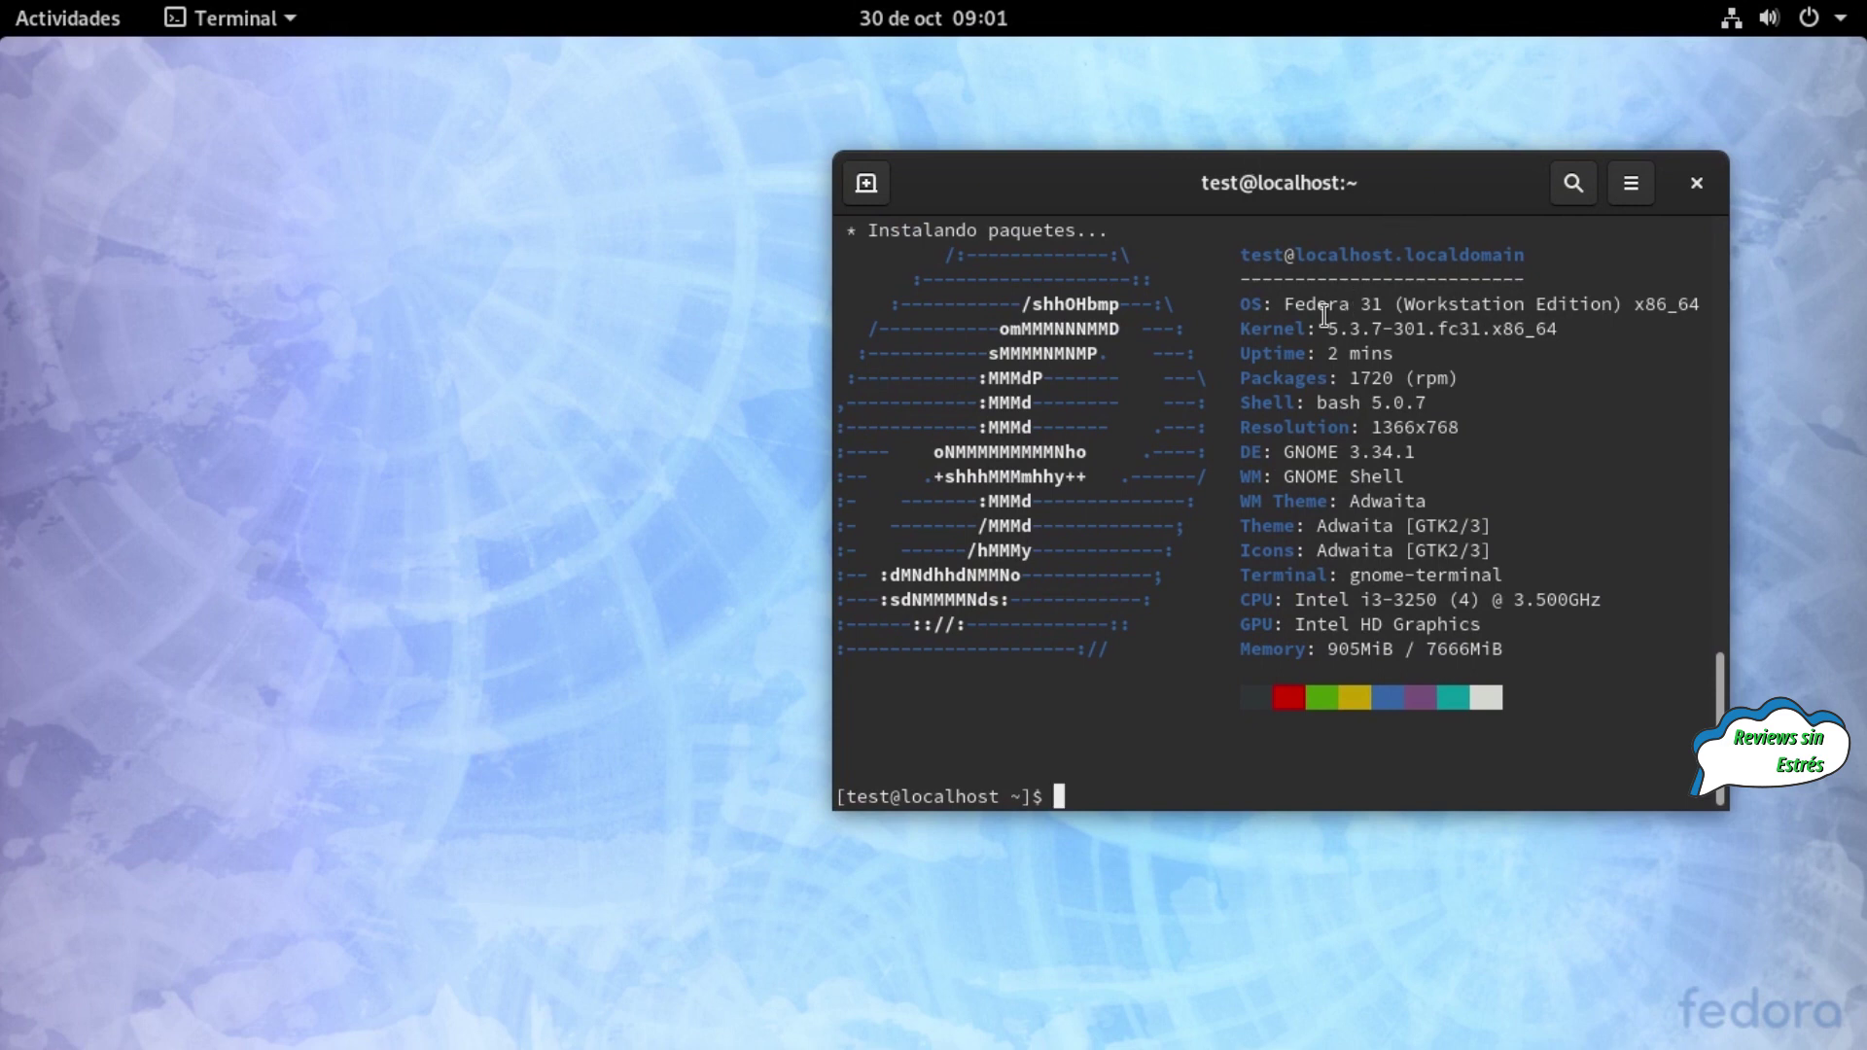
# Highlight the kernel version and the CPU model in the terminal's system information
pyautogui.moveTo(1326, 317); pyautogui.dragTo(1428, 316)
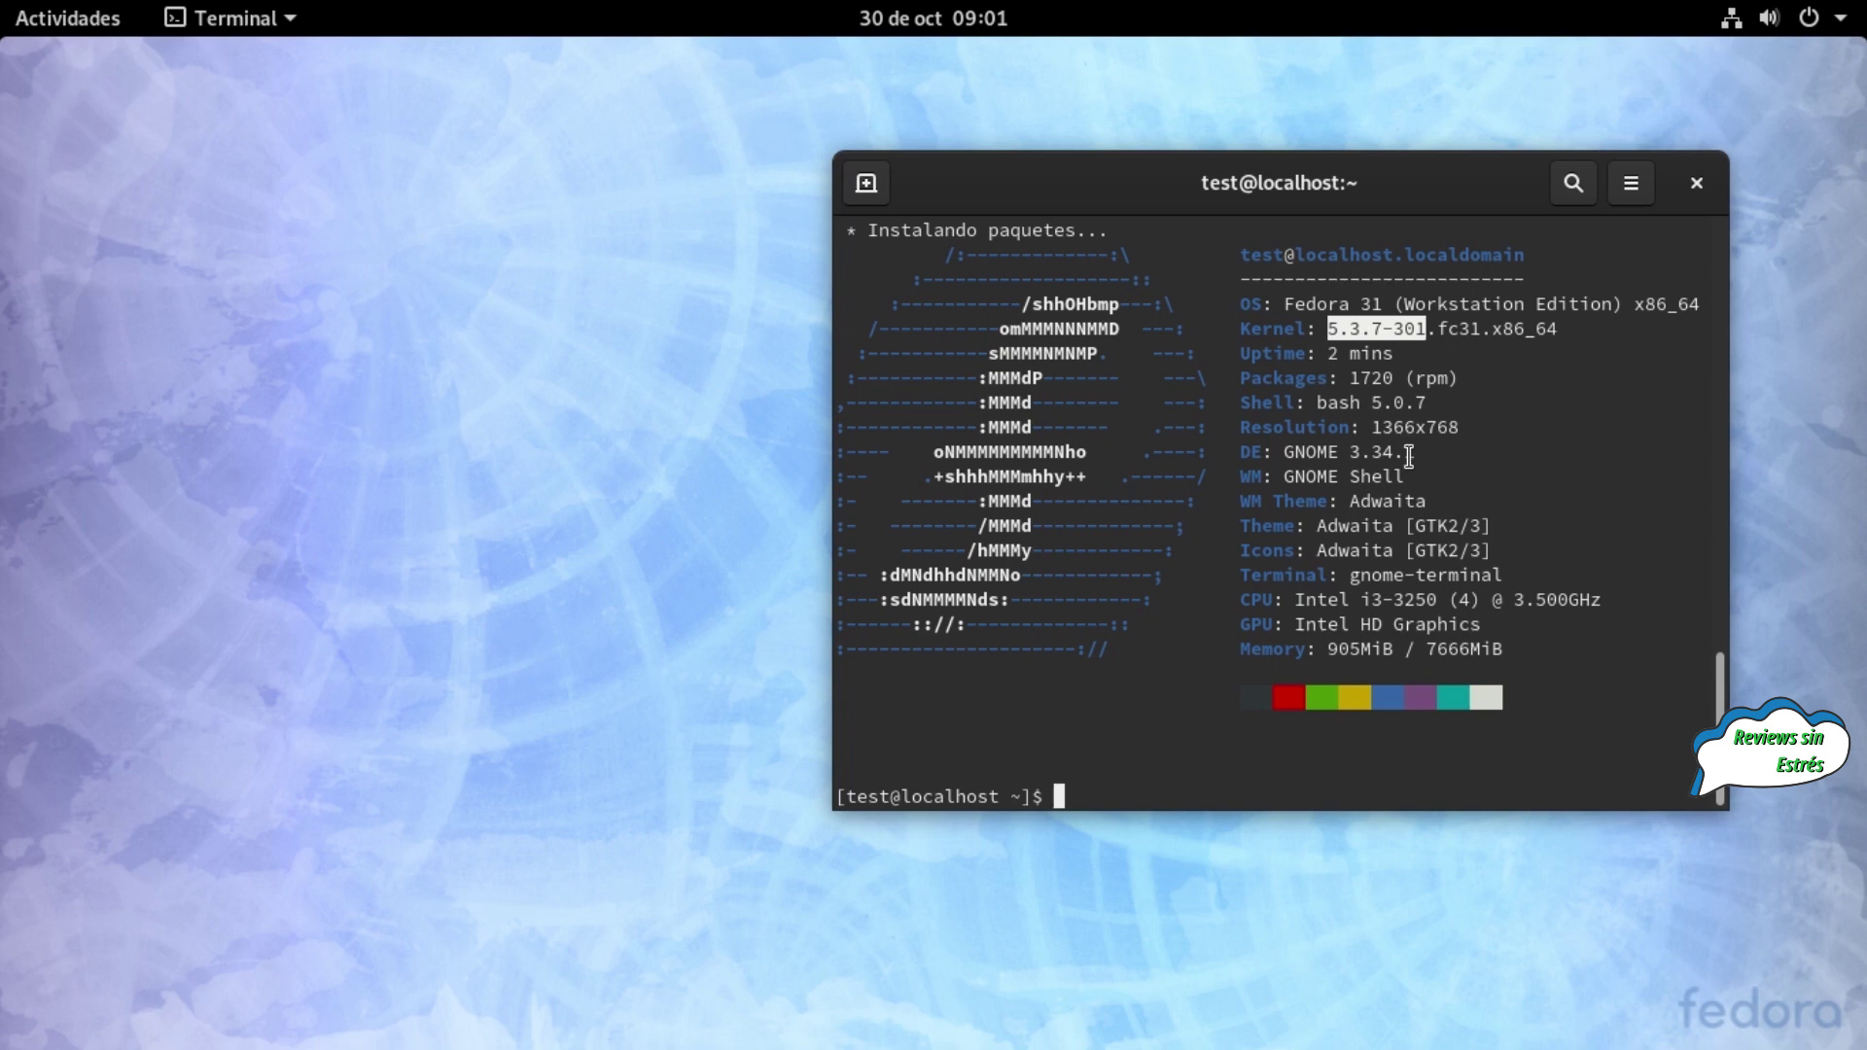
pyautogui.click(1358, 605)
pyautogui.moveTo(1358, 605); pyautogui.dragTo(1464, 588)
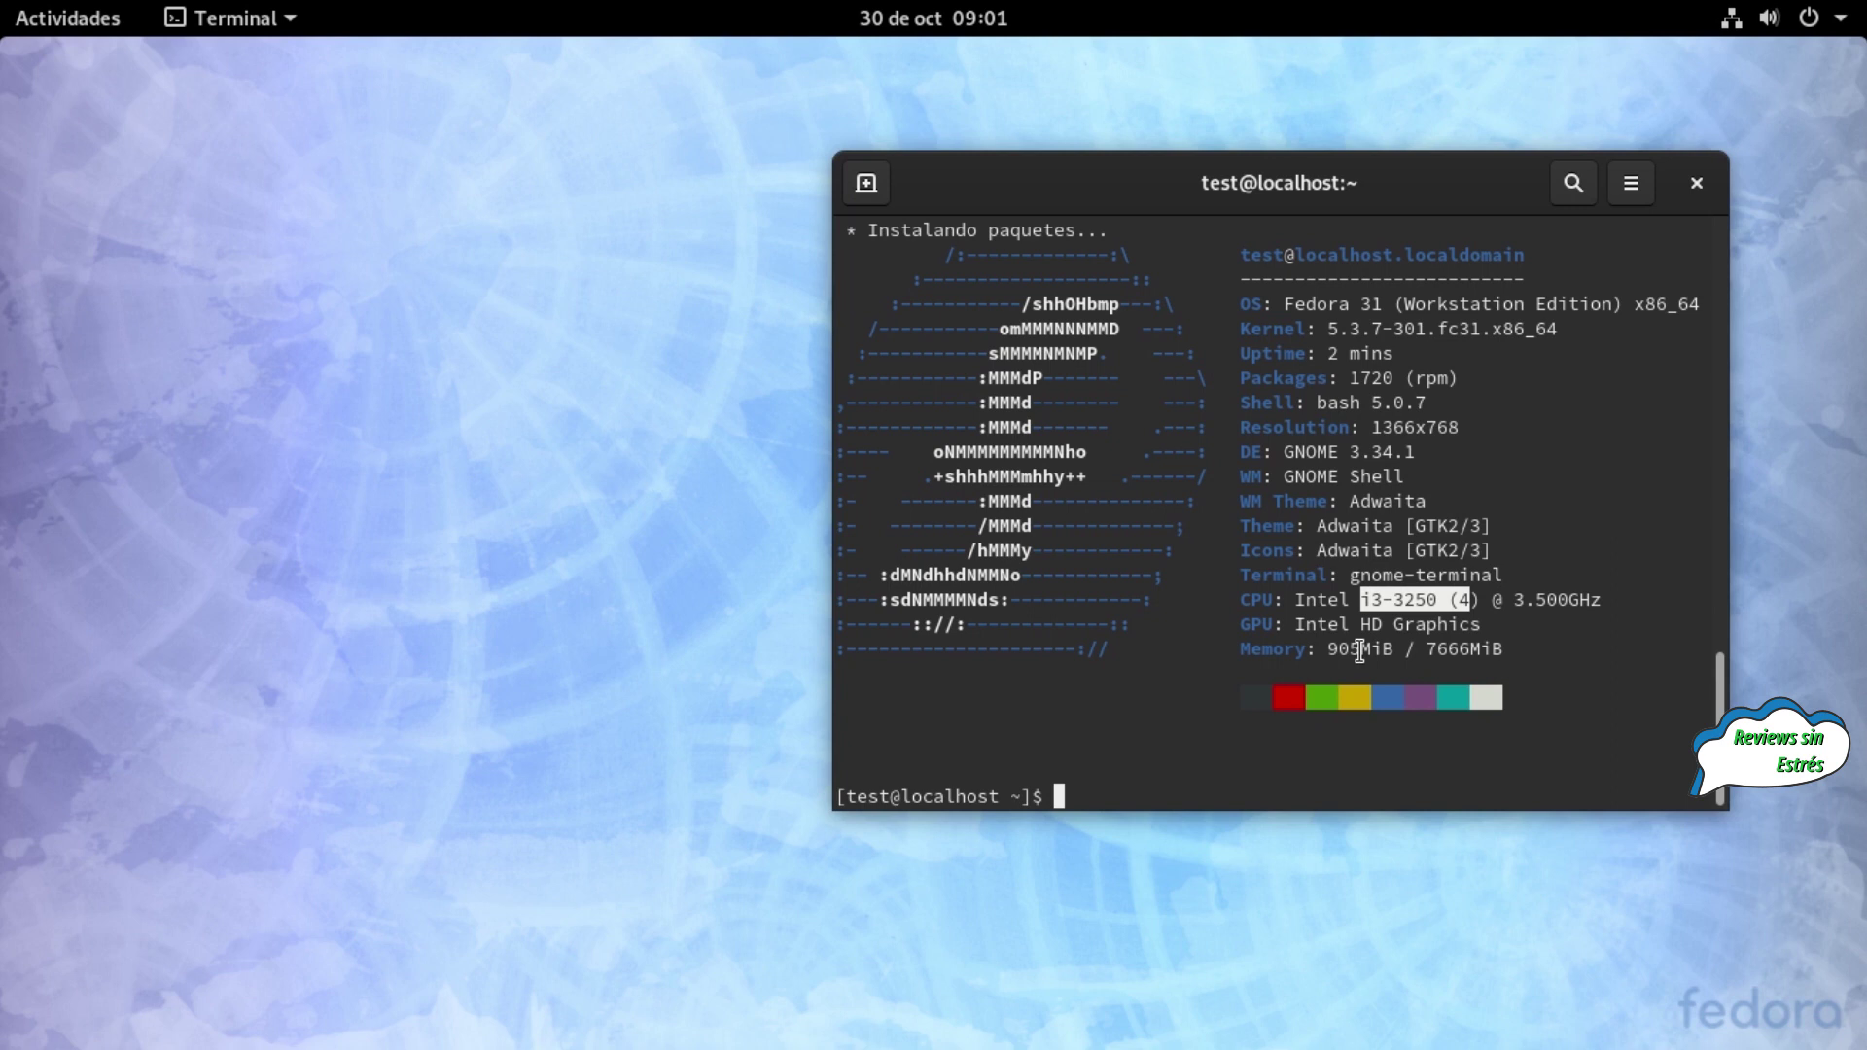
# Switch to the second workspace to view the SimpleScreenRecorder window
pyautogui.moveTo(3, 3)
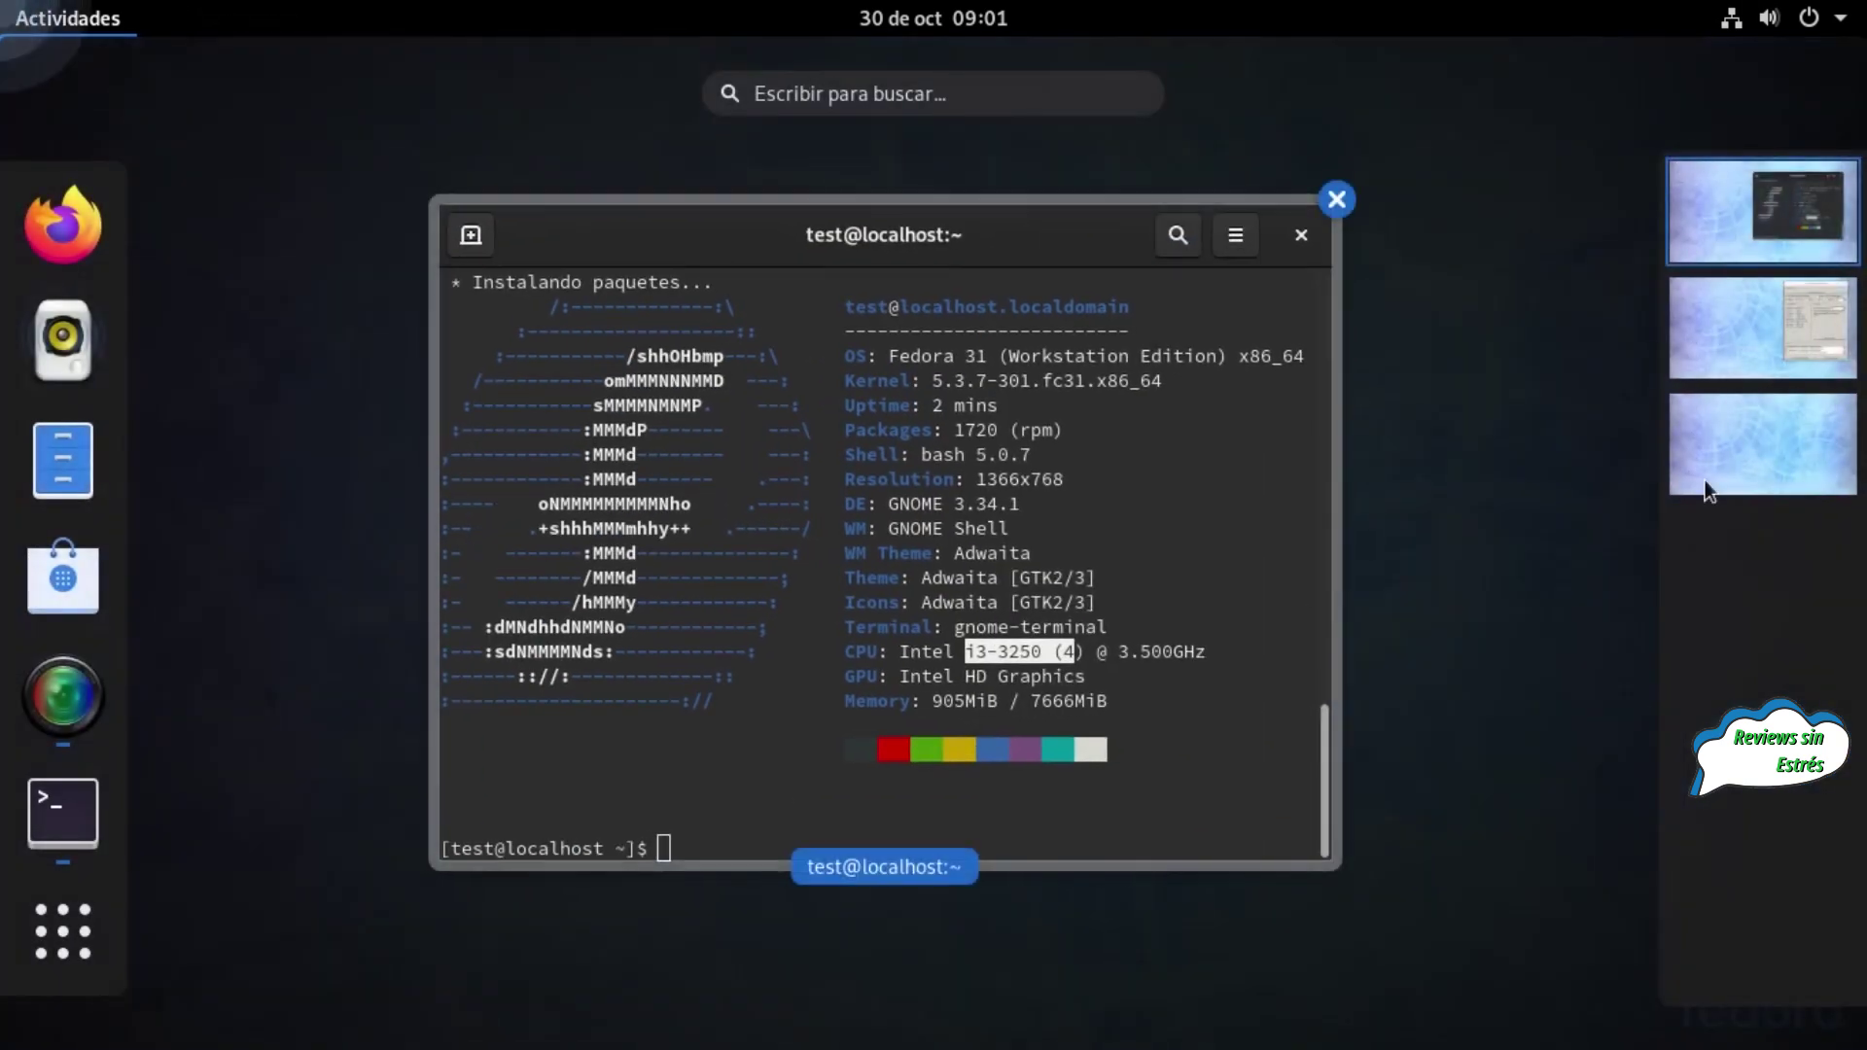
pyautogui.click(1717, 326)
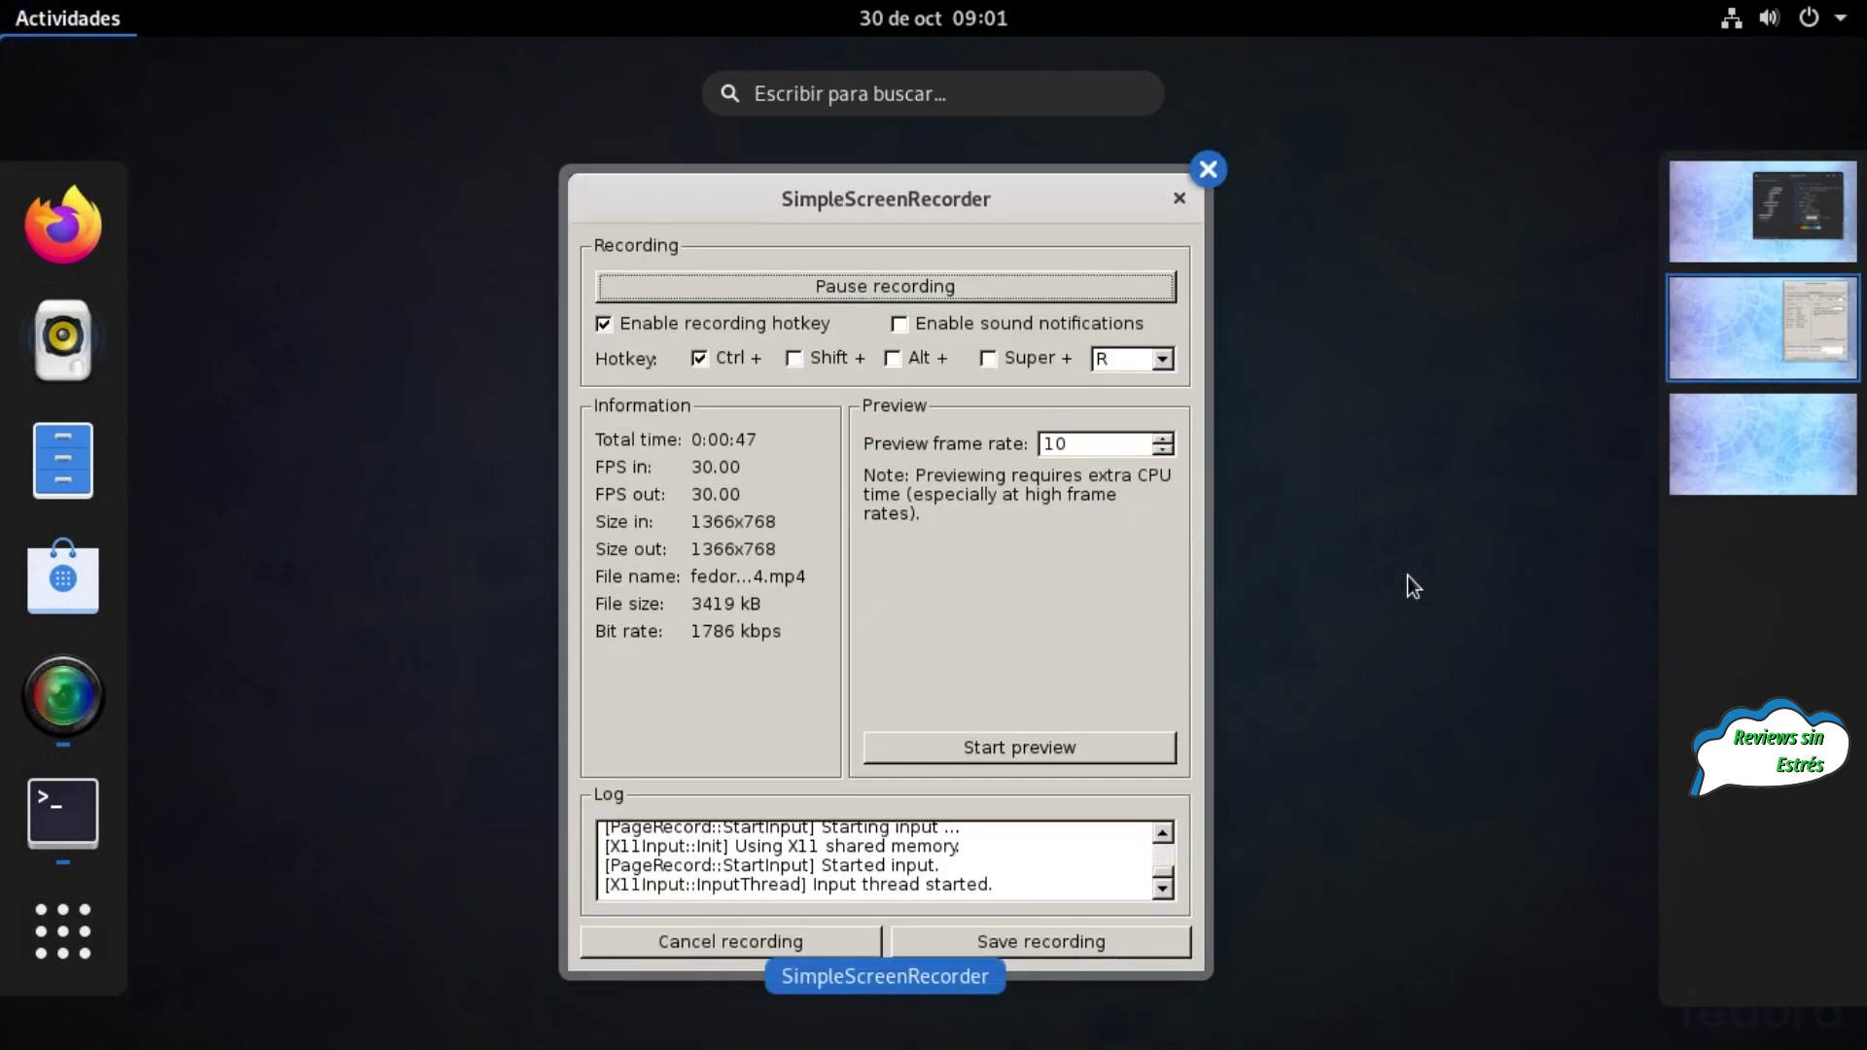
pyautogui.click(1735, 356)
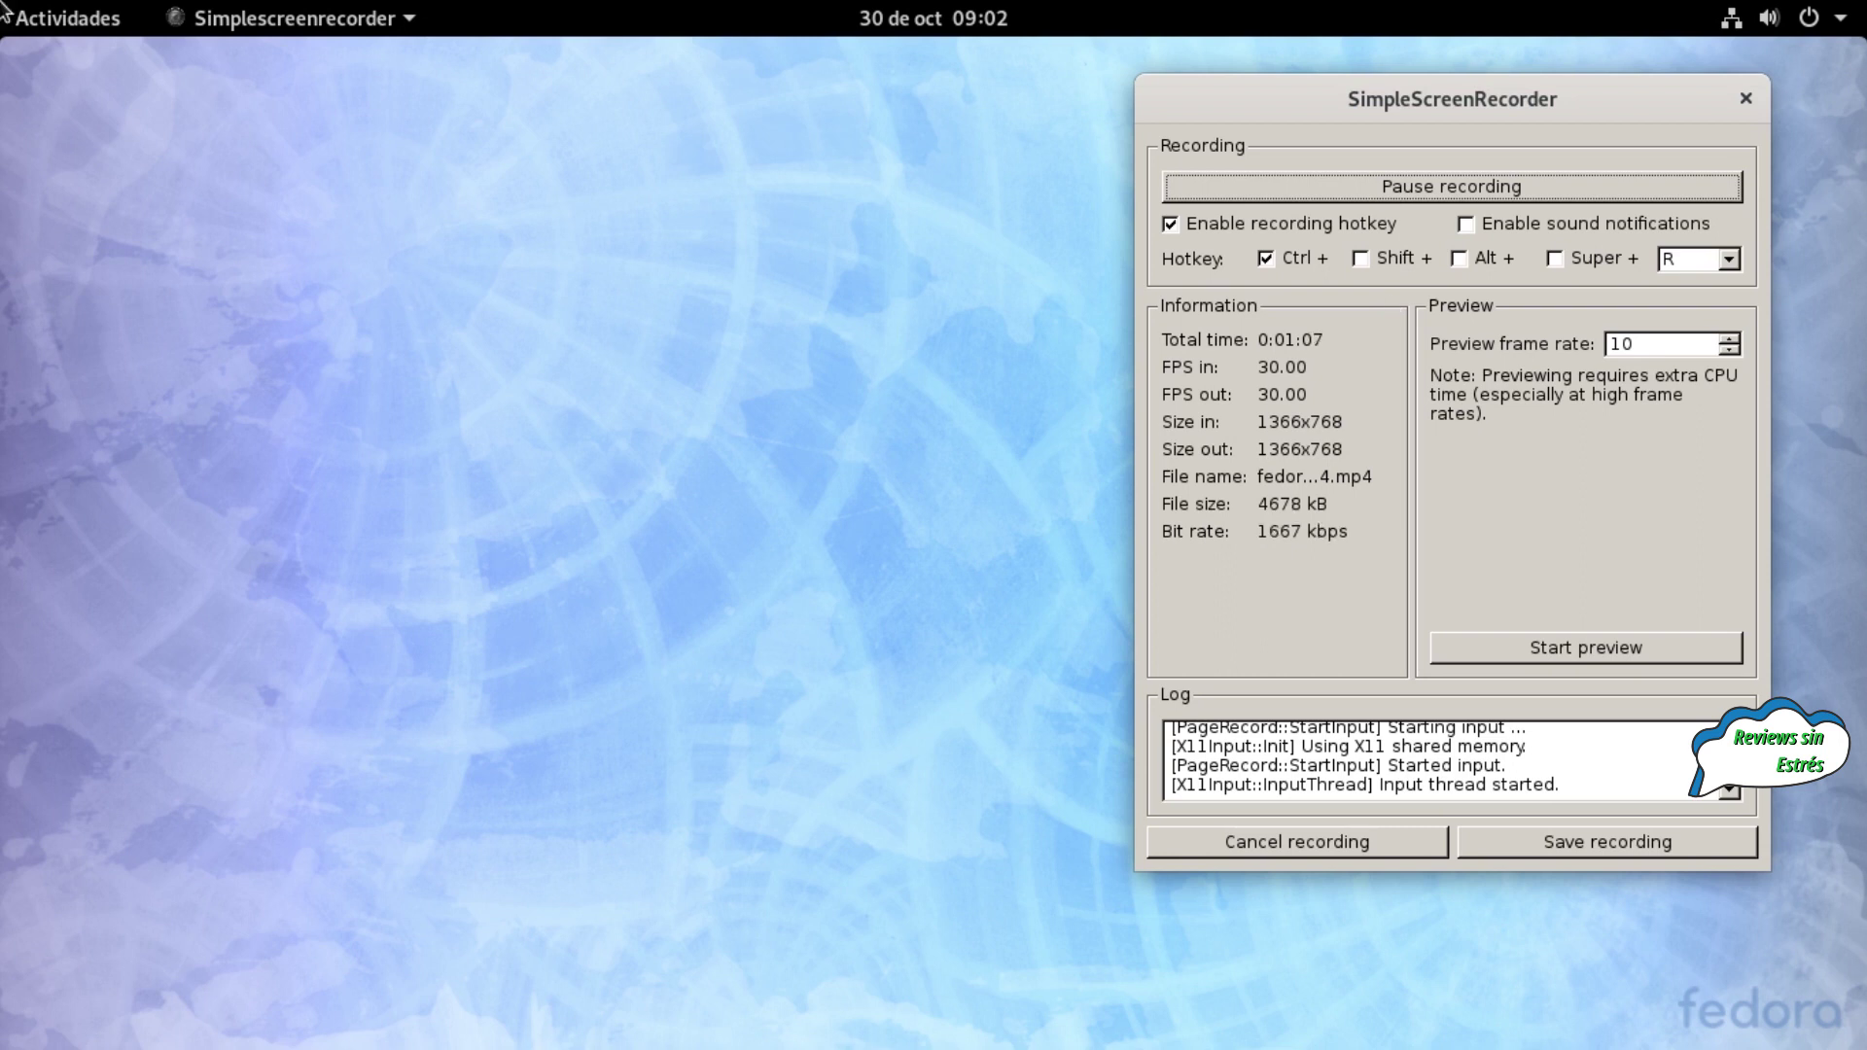
# Return to the terminal's workspace and highlight the used memory in the system information
pyautogui.moveTo(2, 2)
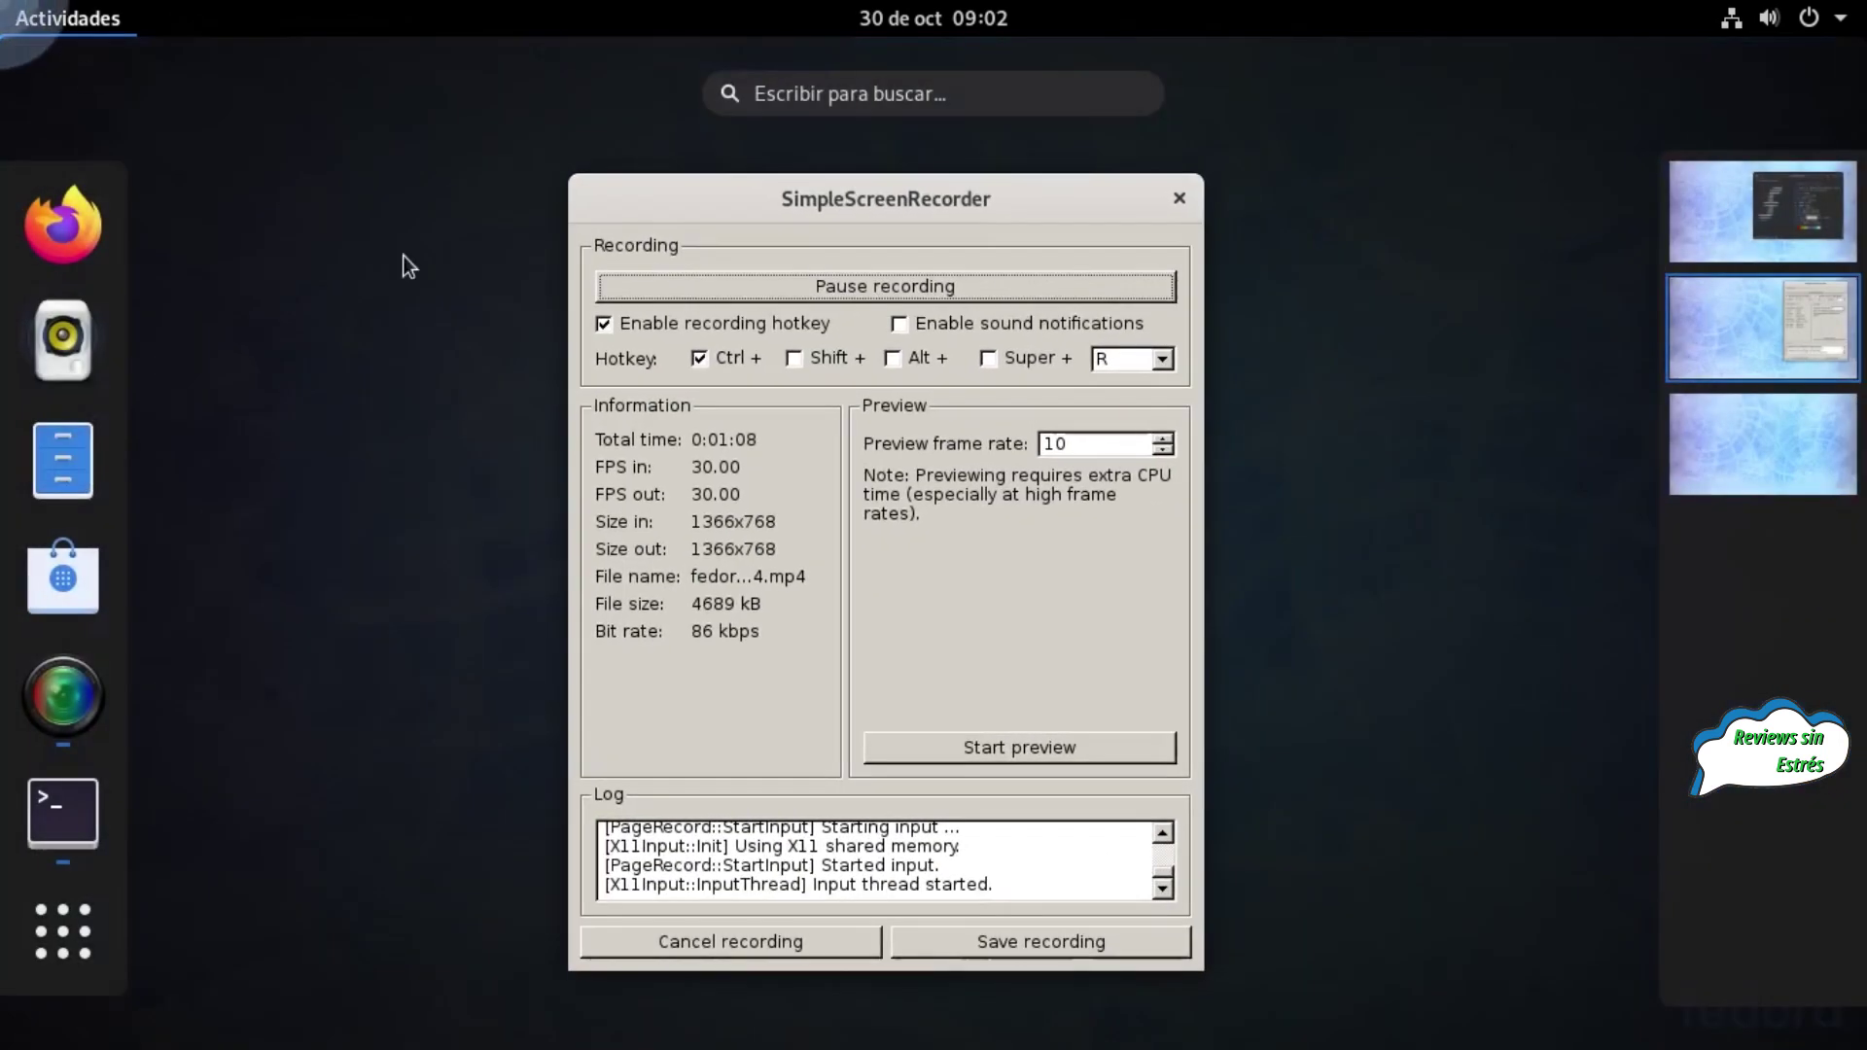
pyautogui.click(1707, 249)
pyautogui.click(1256, 475)
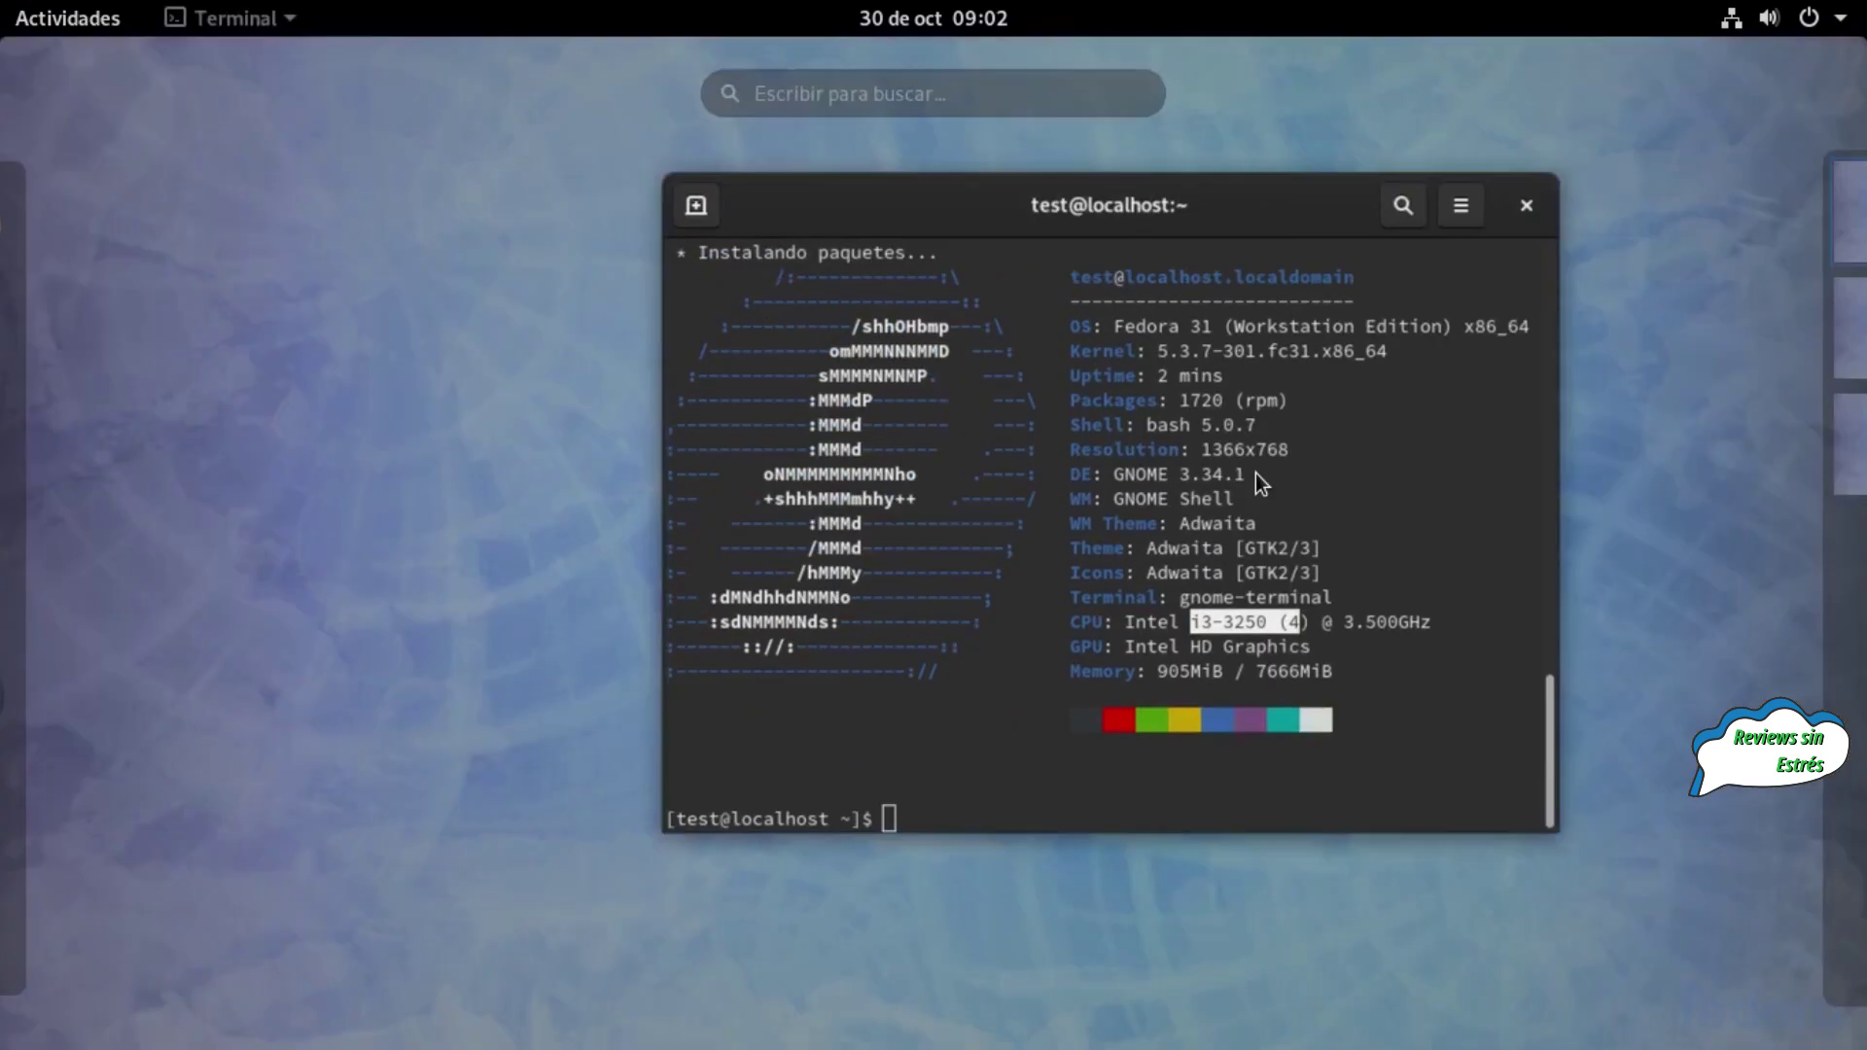
pyautogui.moveTo(1373, 658); pyautogui.dragTo(1324, 650)
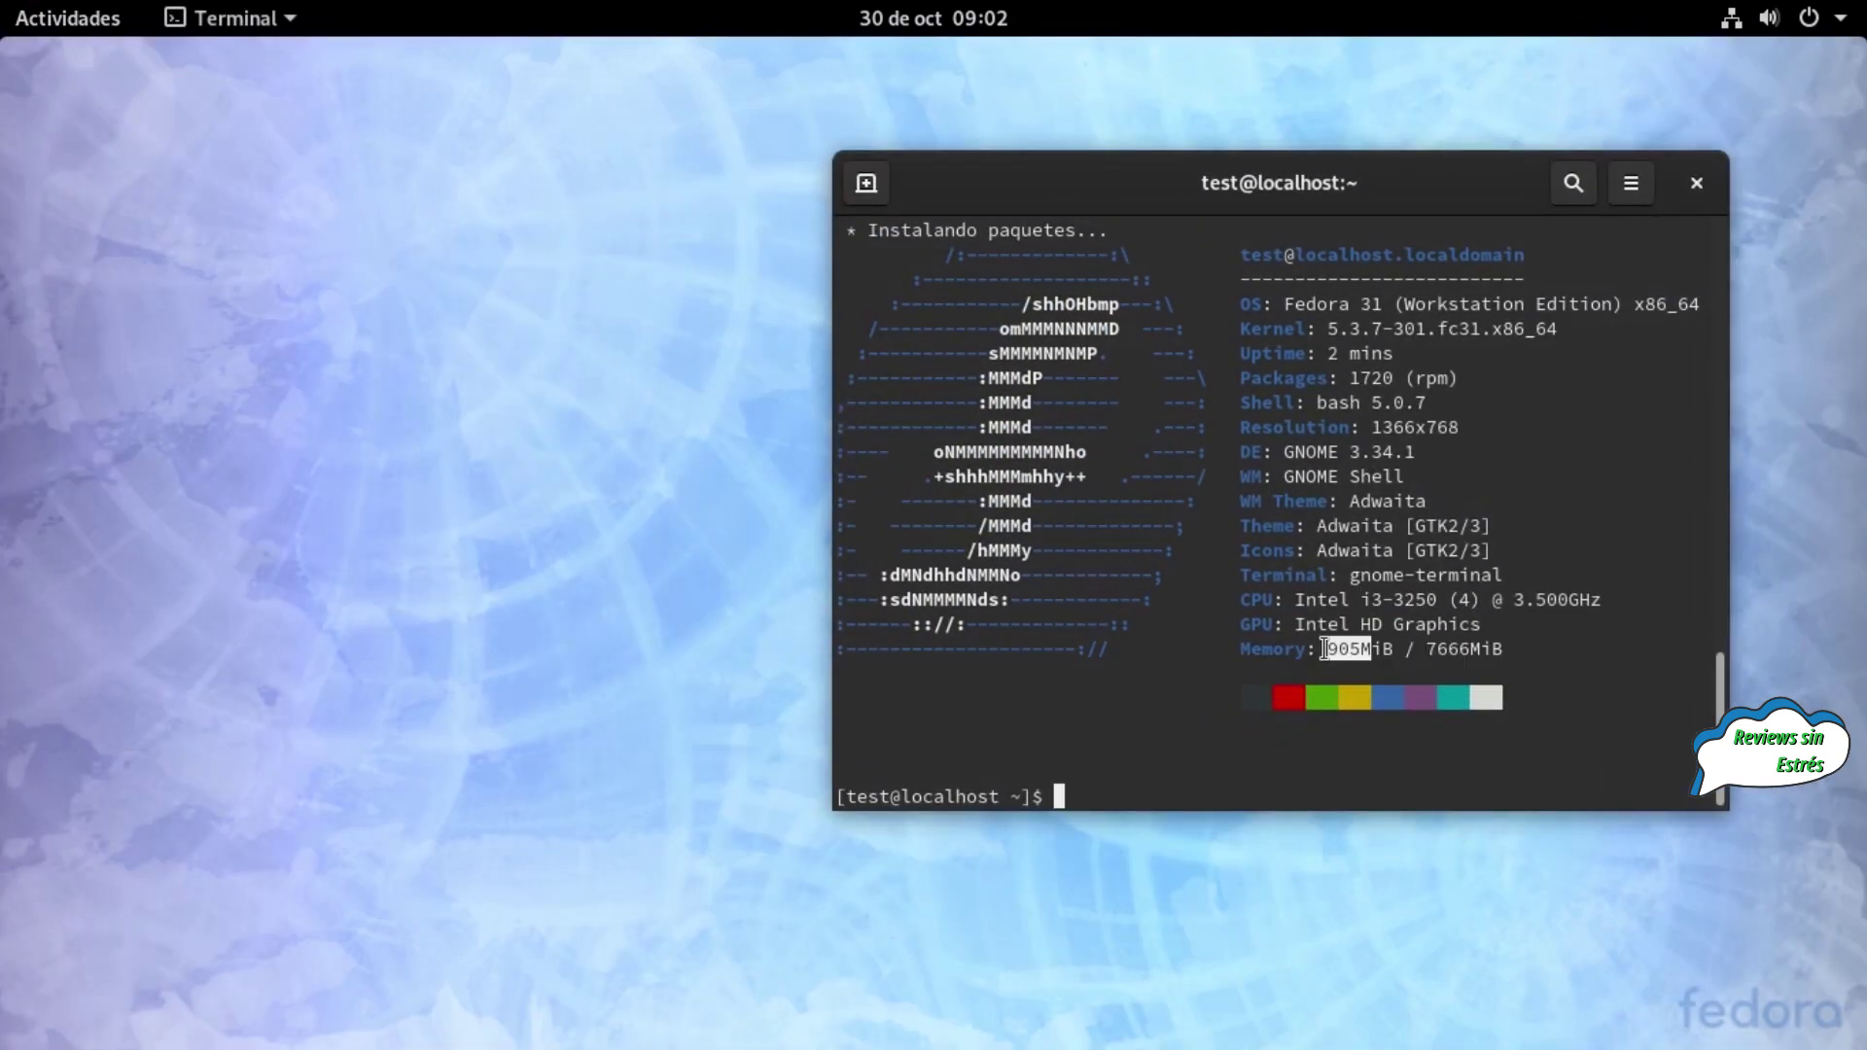
# Launch the system monitor from the Utilidades app folder and move its window so the terminal's system details stay visible
pyautogui.moveTo(2, 2)
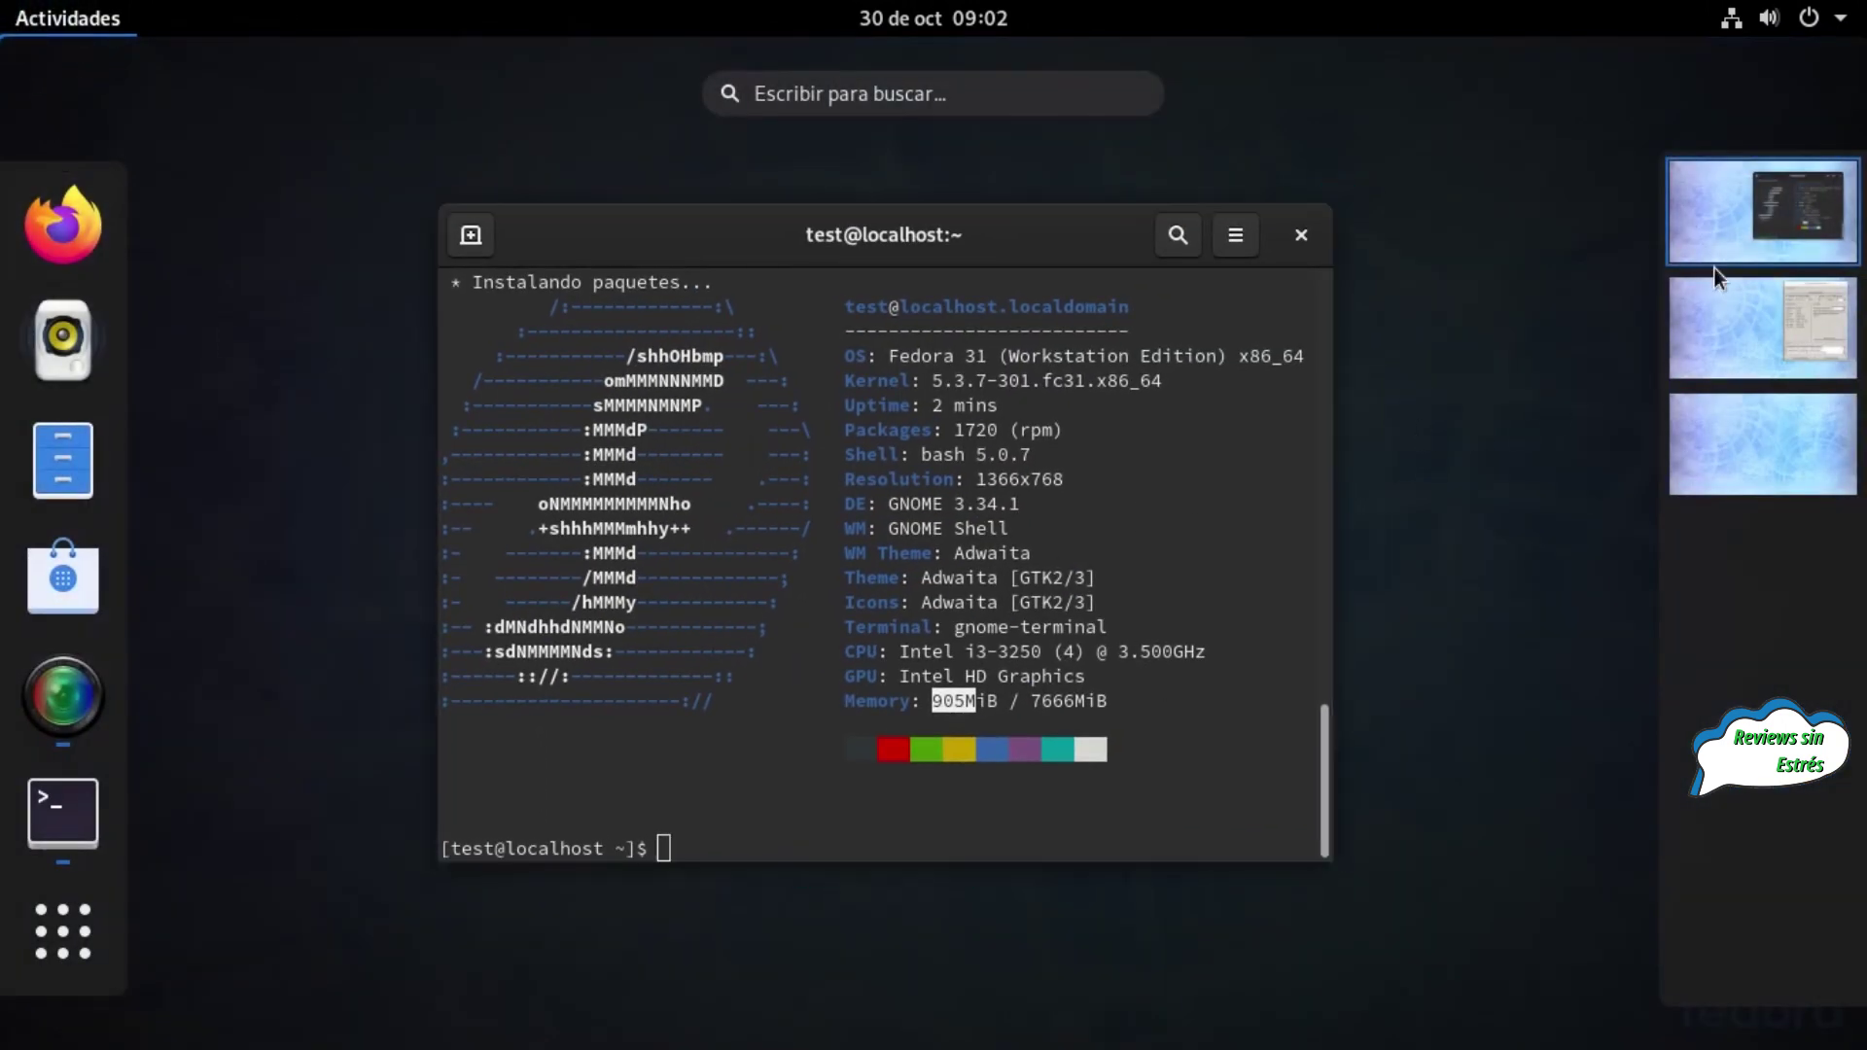
pyautogui.click(1682, 235)
pyautogui.moveTo(2, 2)
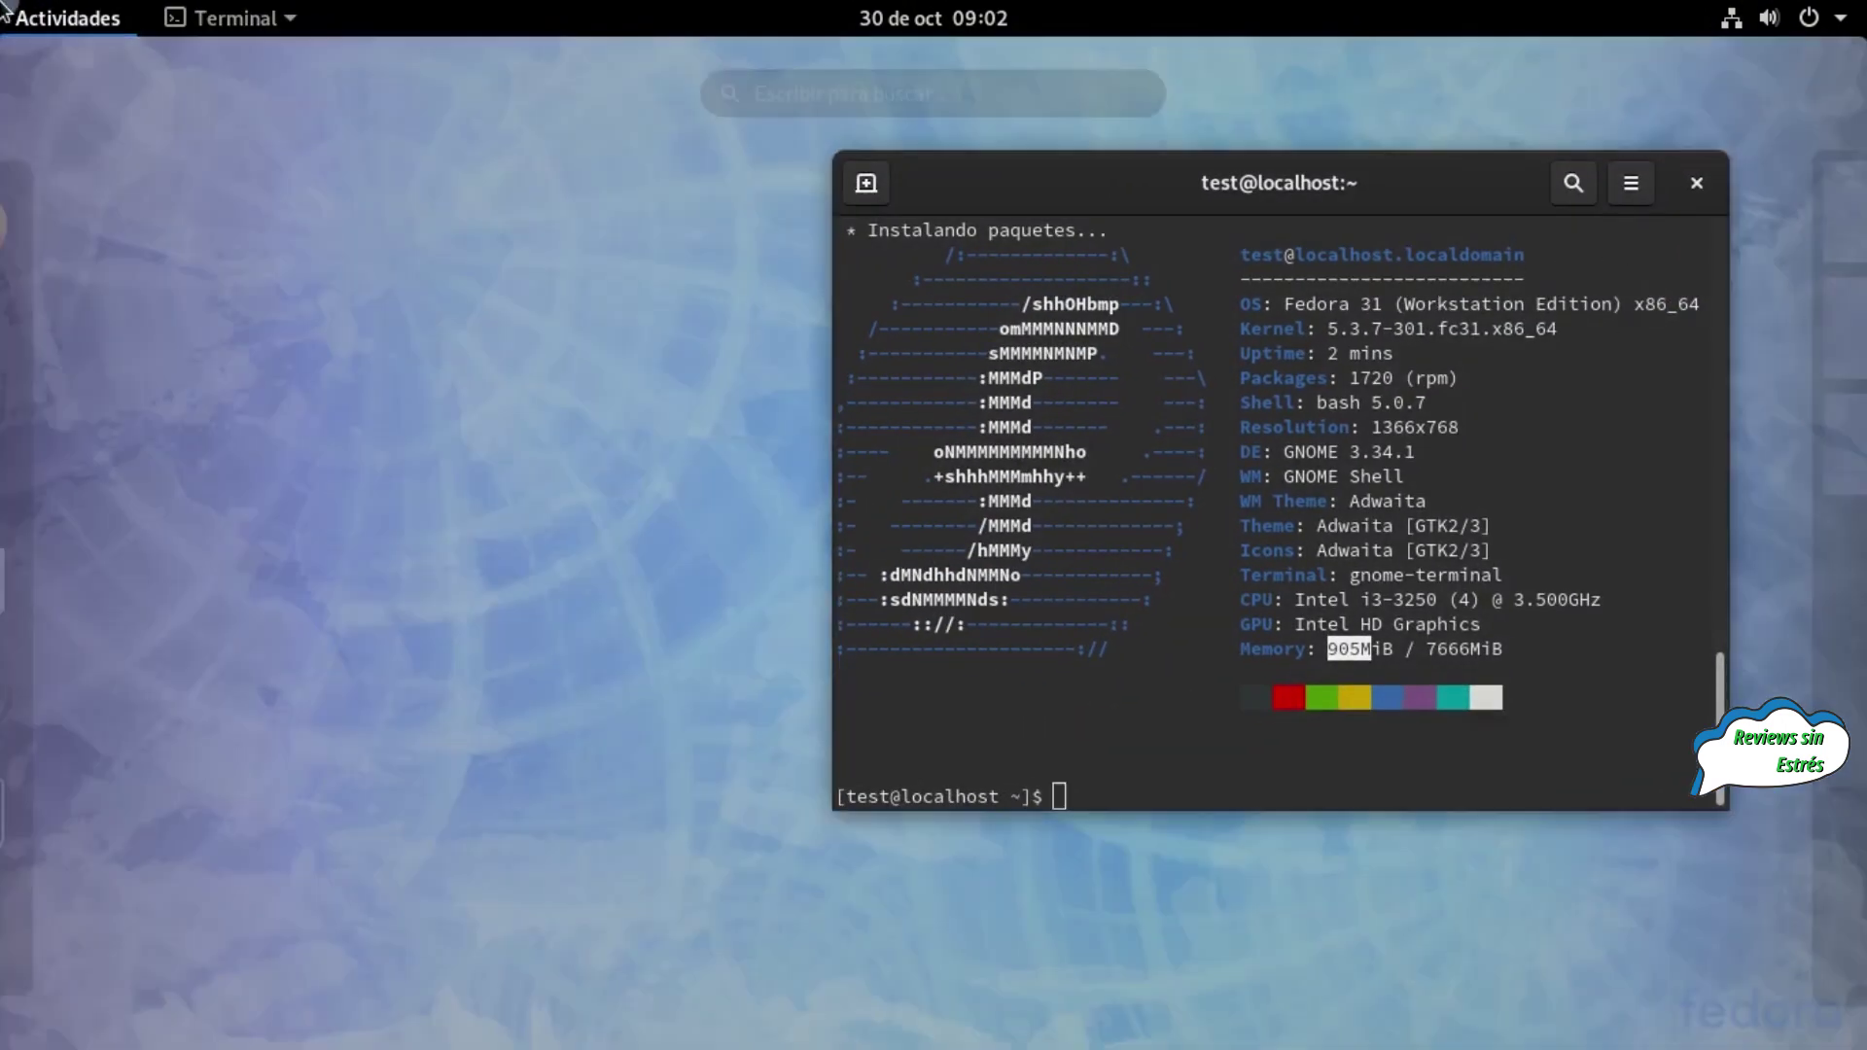
pyautogui.click(64, 939)
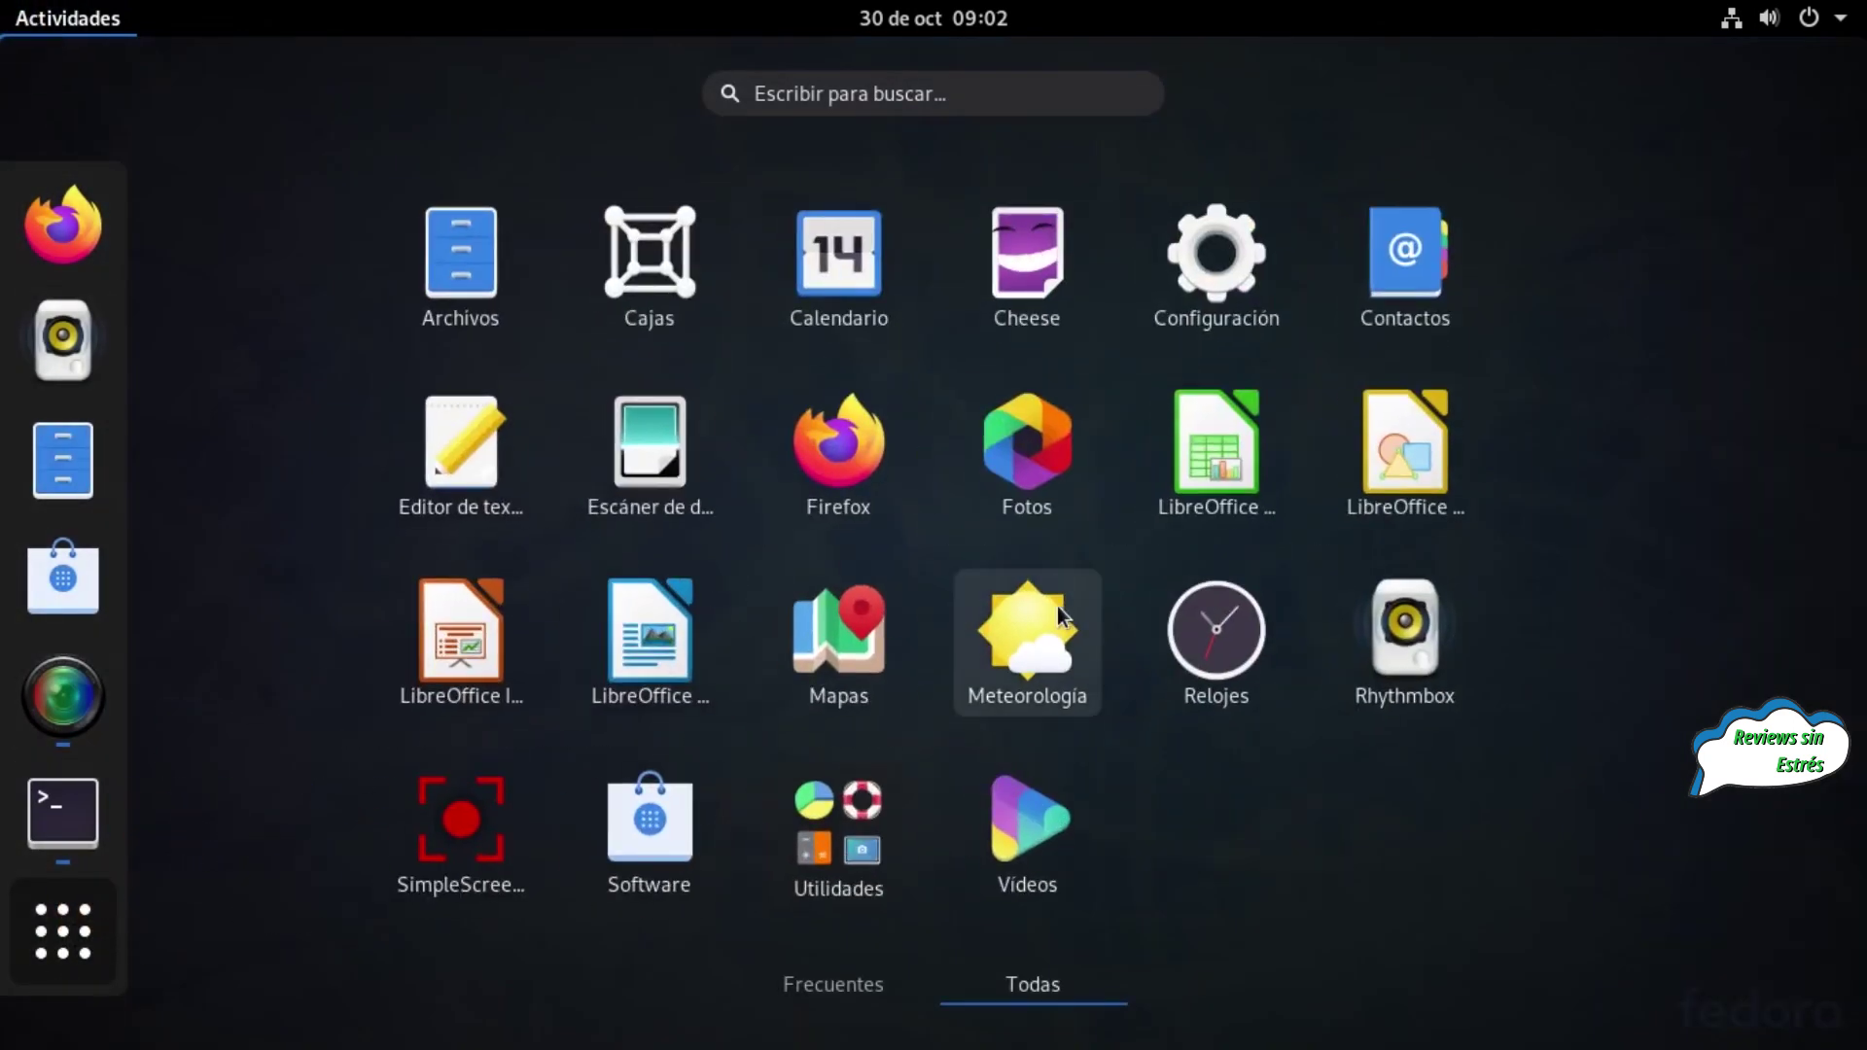
pyautogui.click(842, 834)
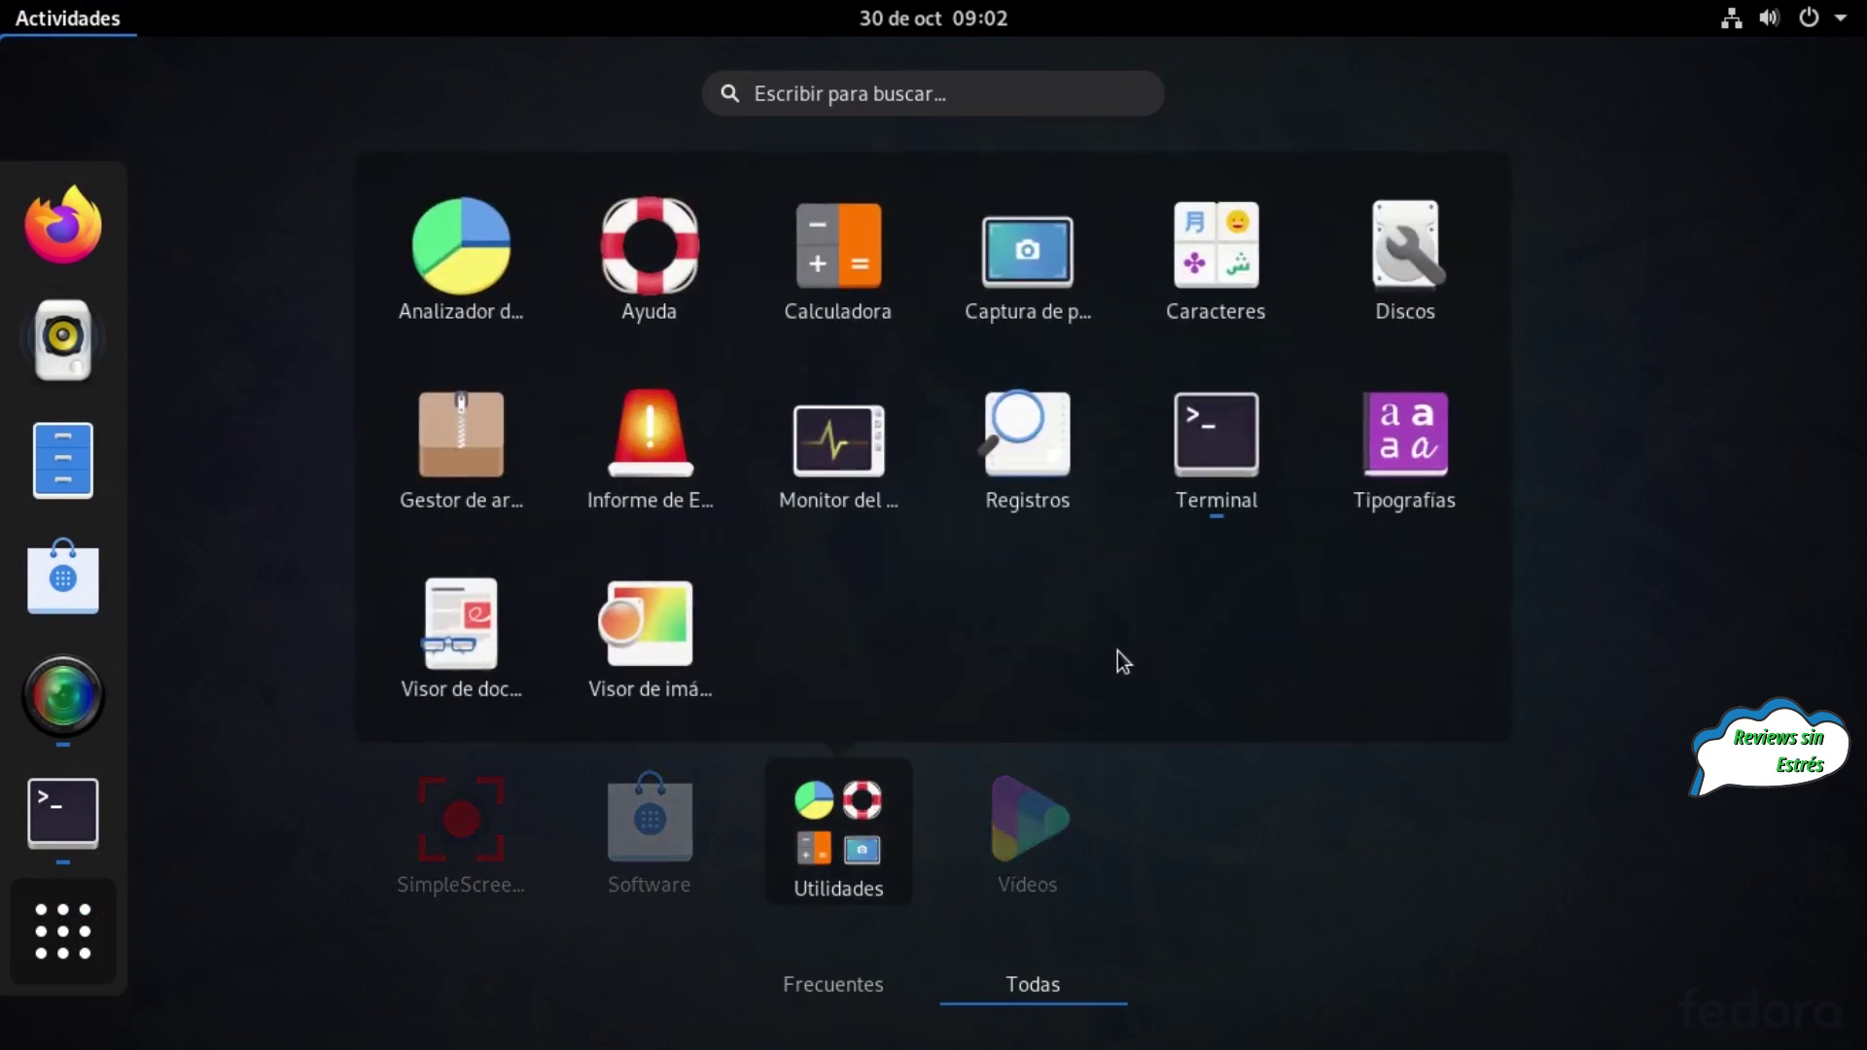
pyautogui.click(891, 827)
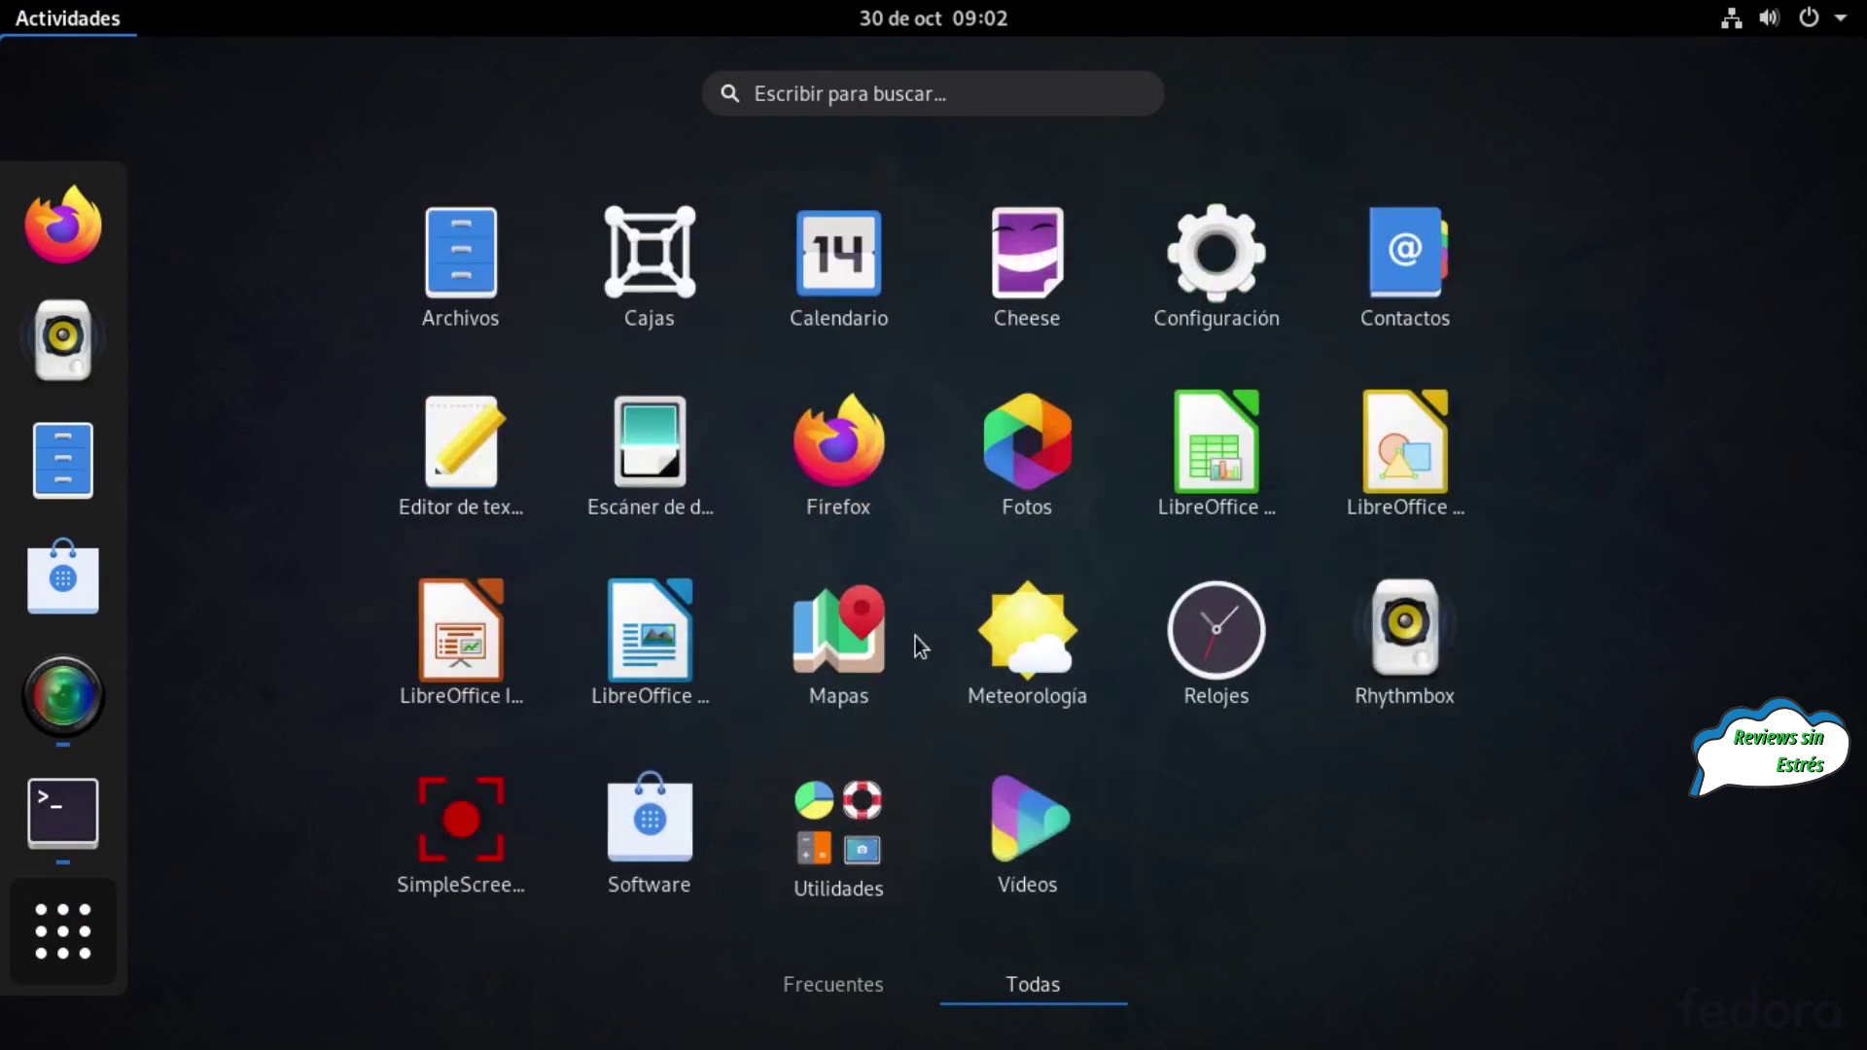
pyautogui.click(864, 822)
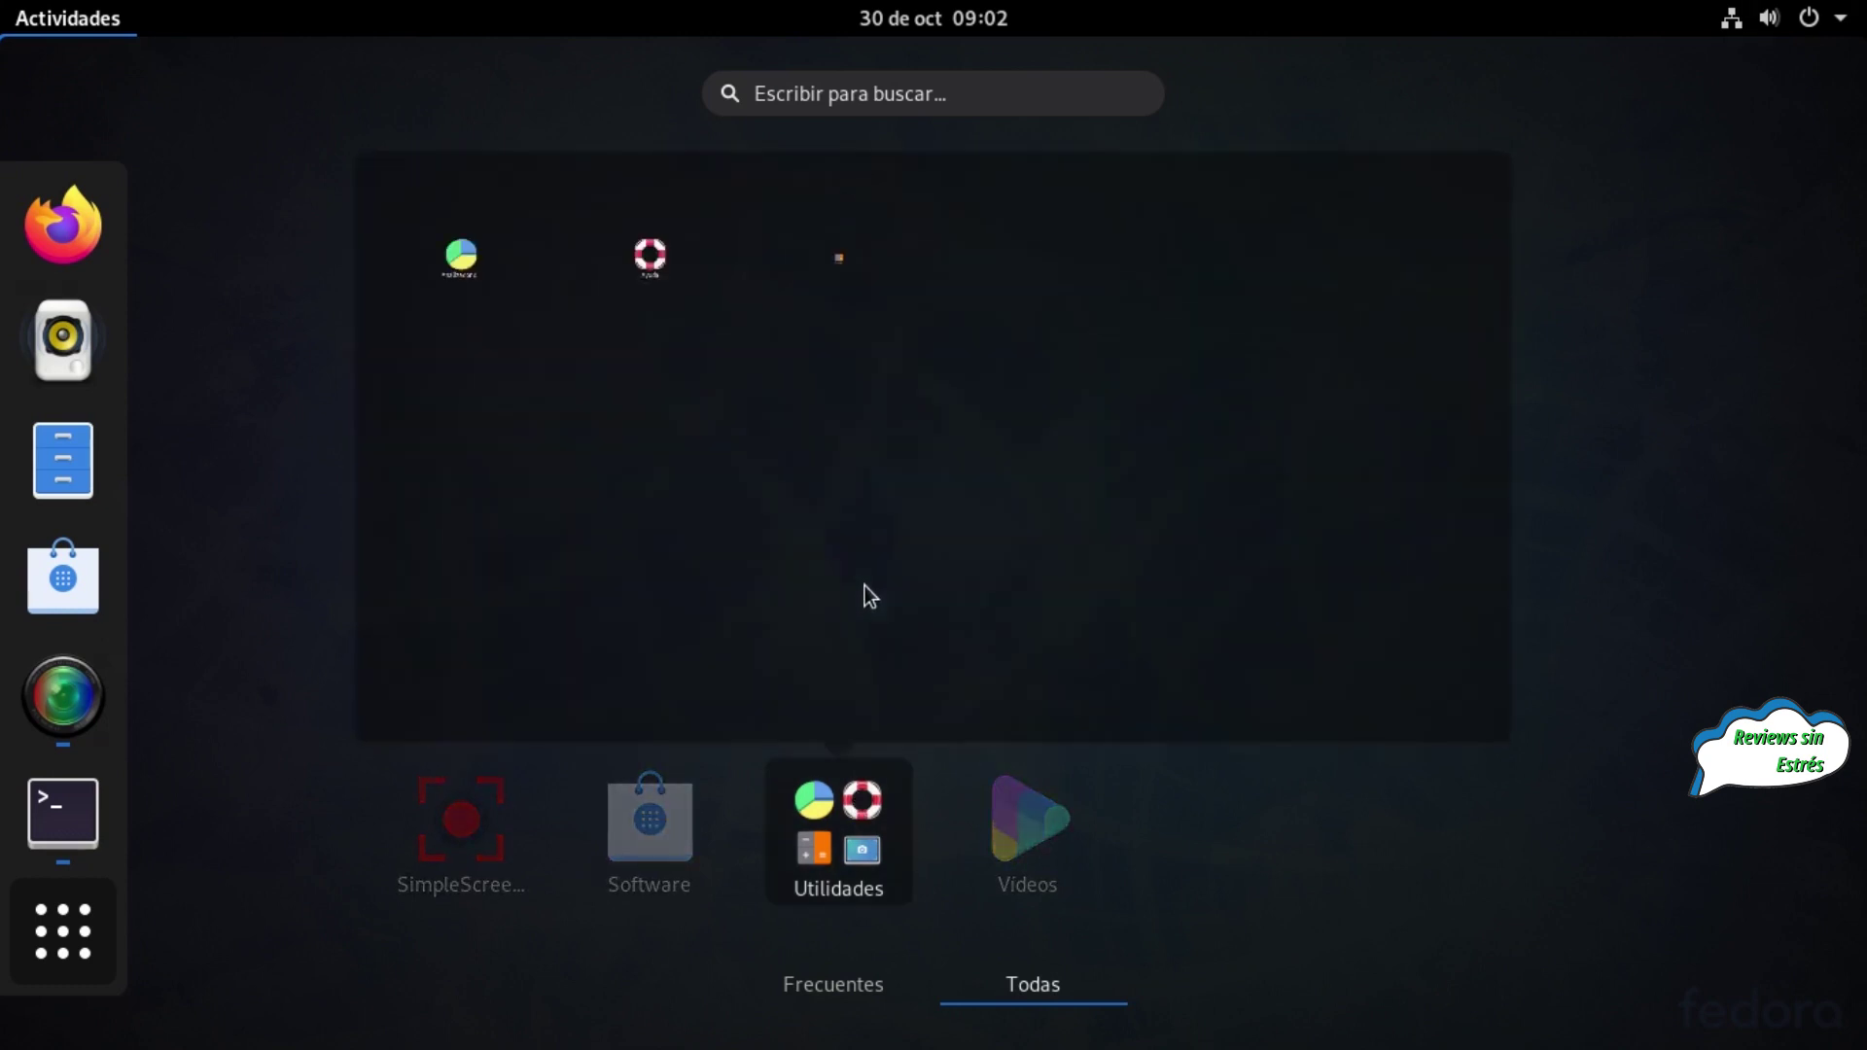
pyautogui.click(851, 508)
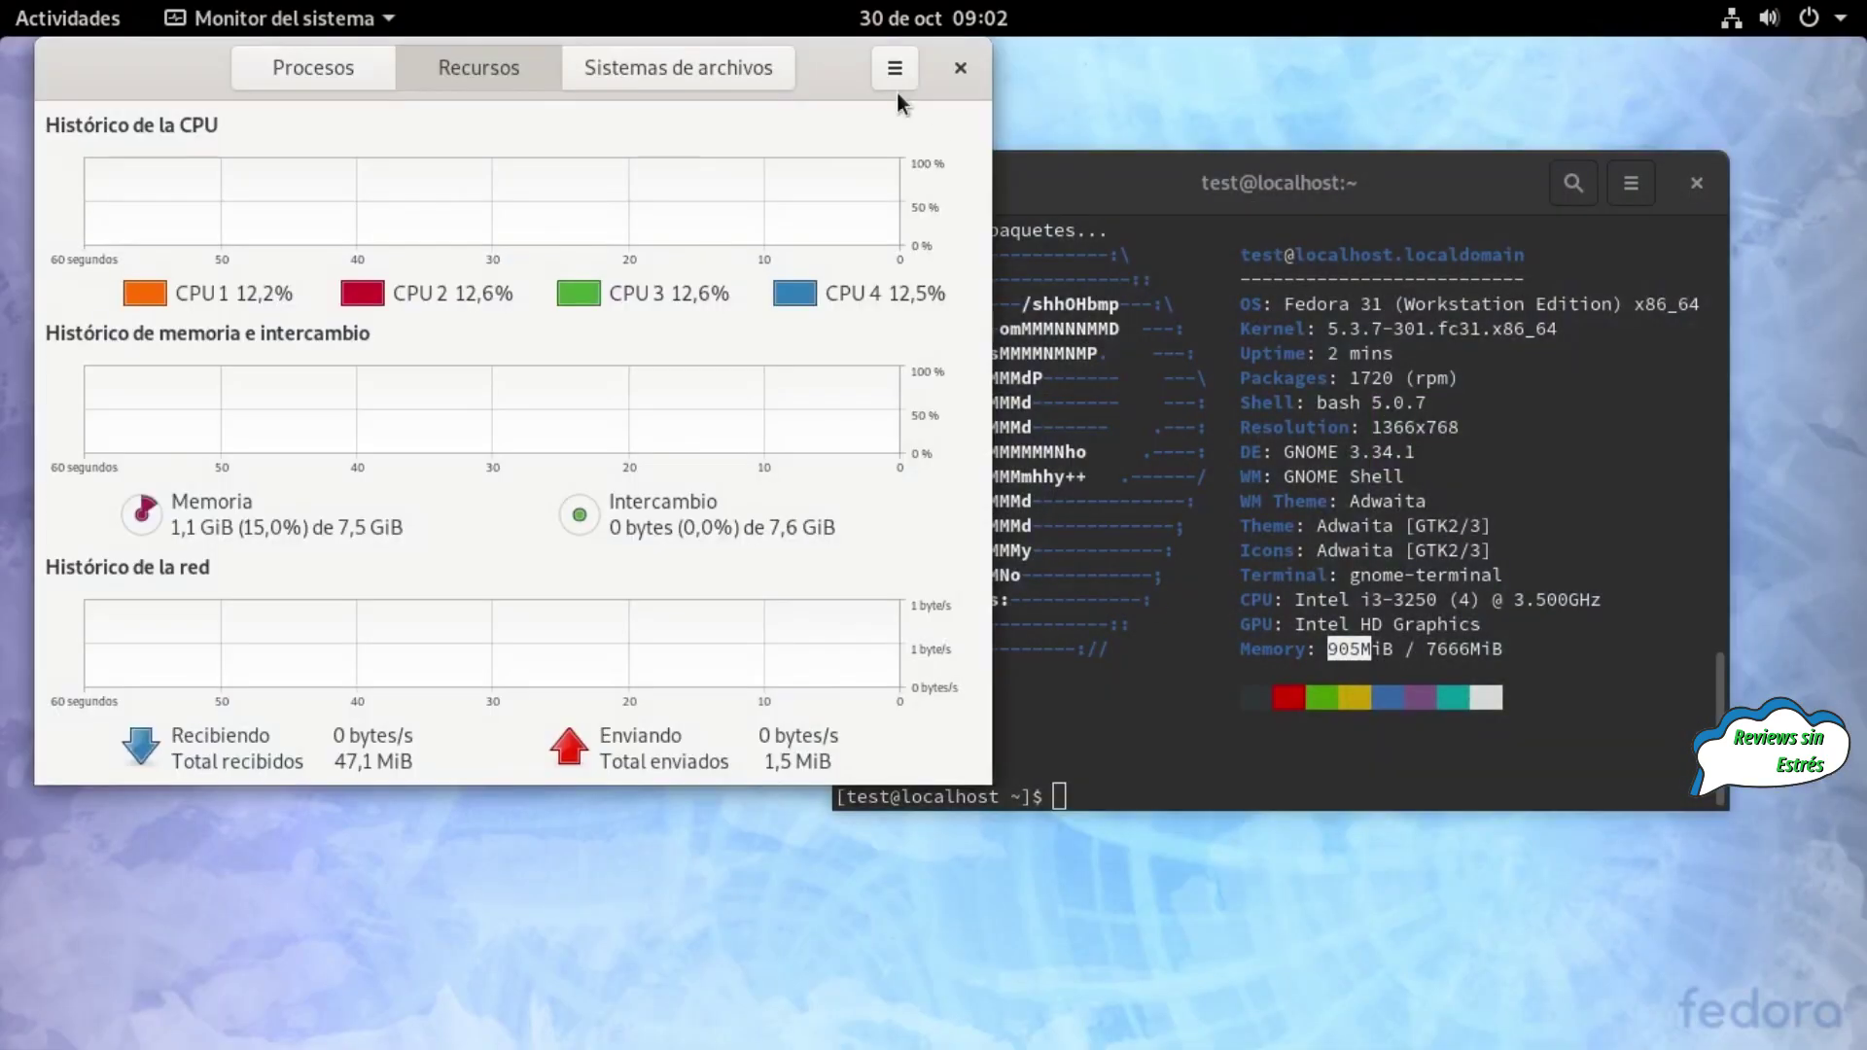
pyautogui.moveTo(146, 32); pyautogui.dragTo(529, 176)
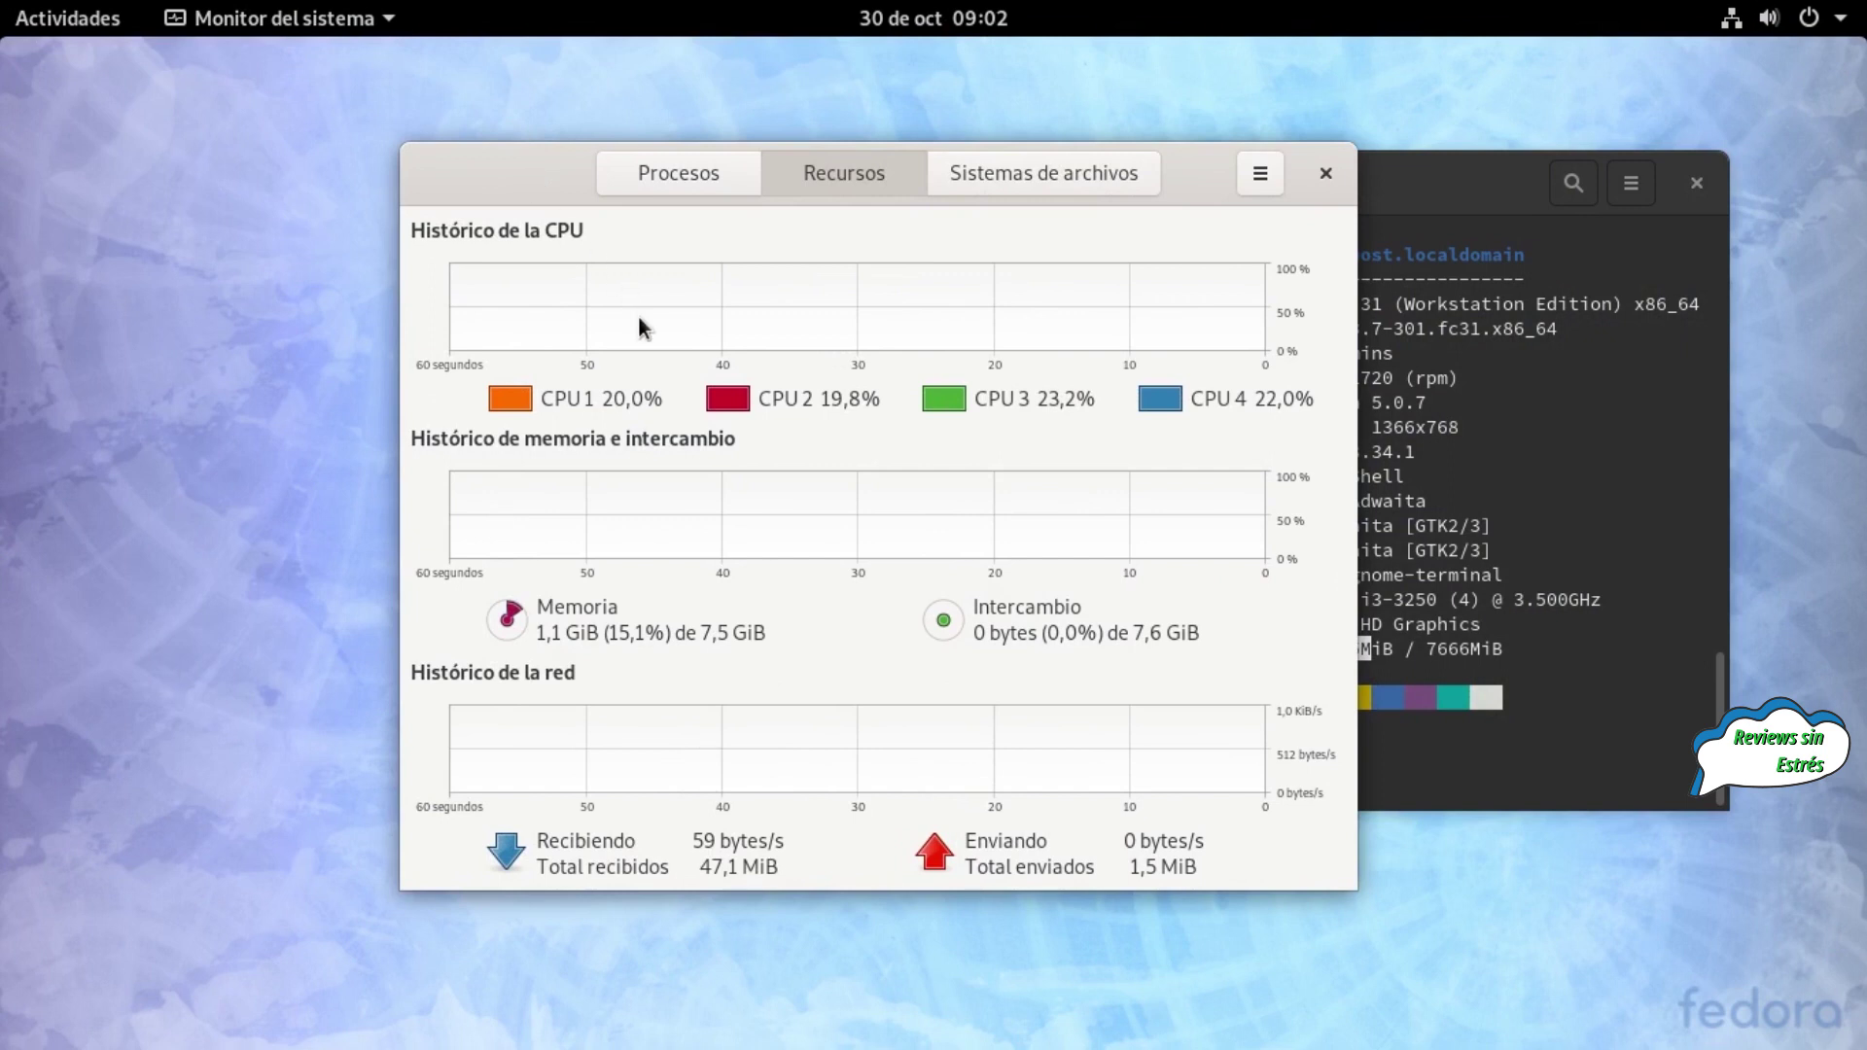
pyautogui.moveTo(1194, 161); pyautogui.dragTo(931, 171)
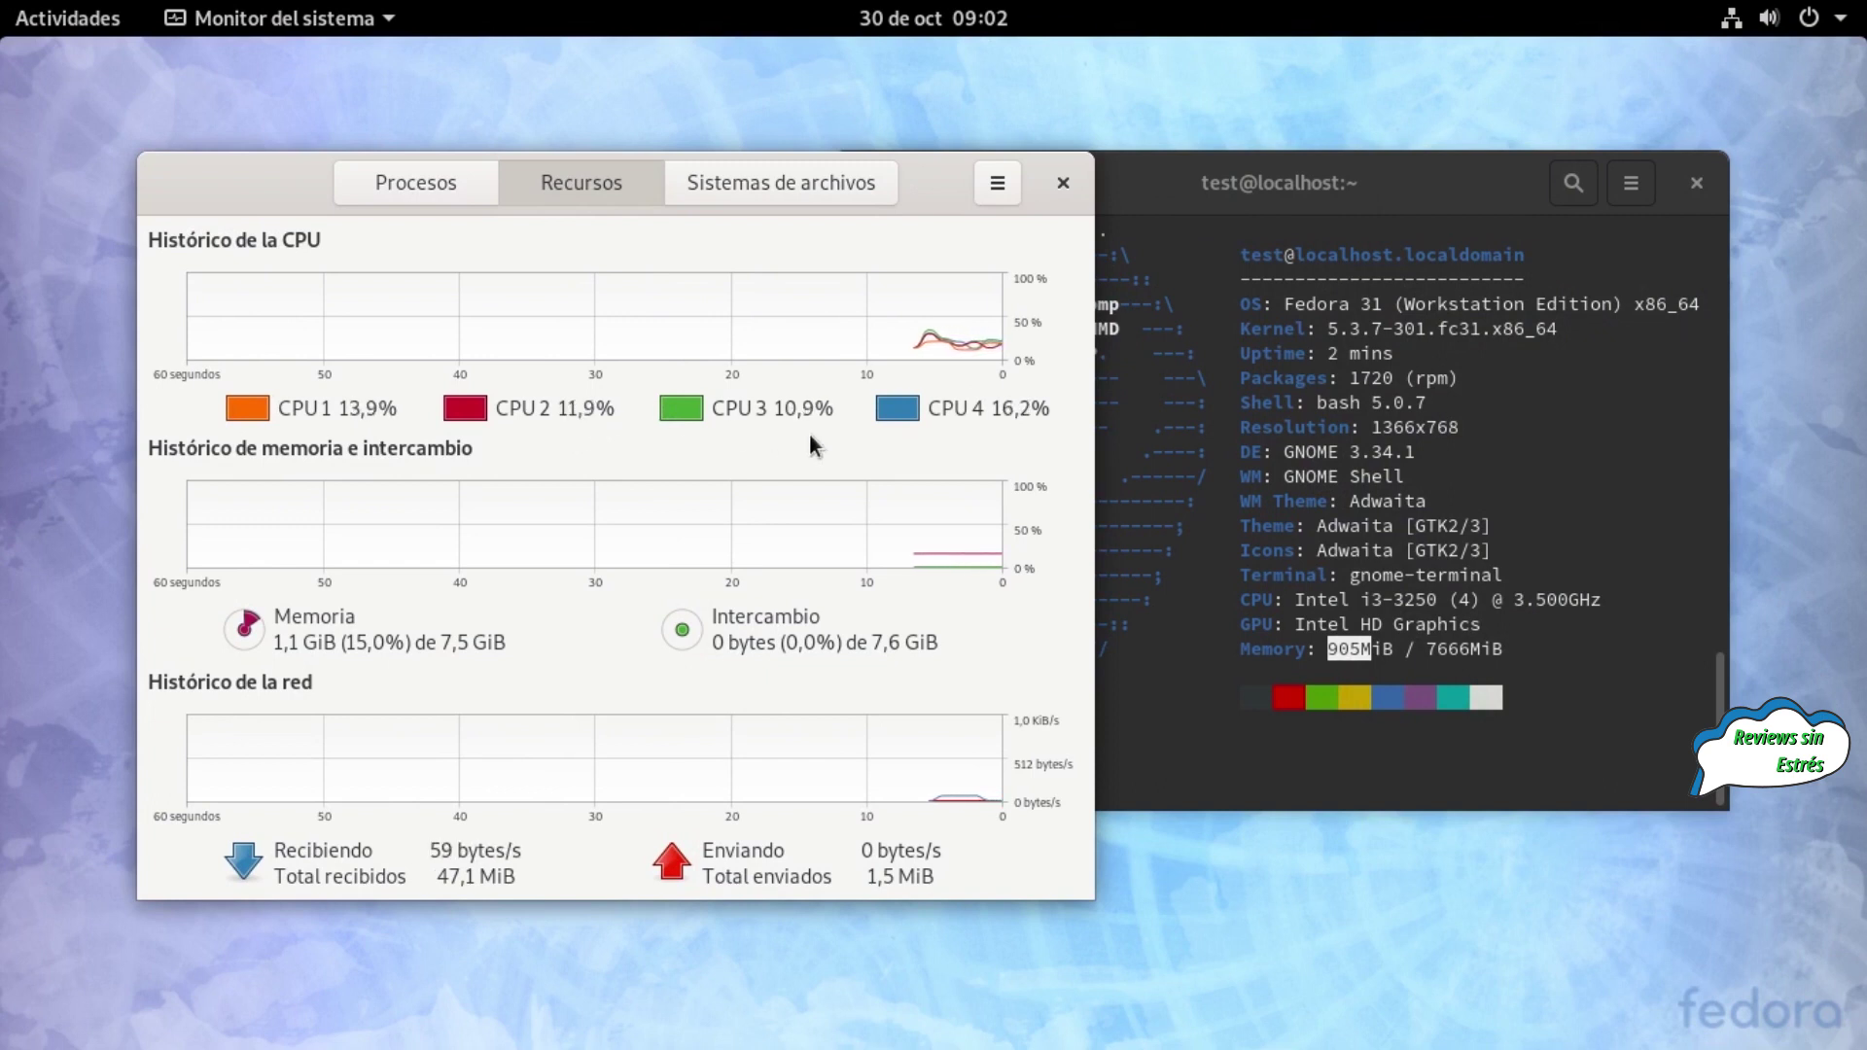
# Launch Firefox, search the web for "speedtest" in a new tab and open the Speedtest by Ookla site
pyautogui.moveTo(2, 2)
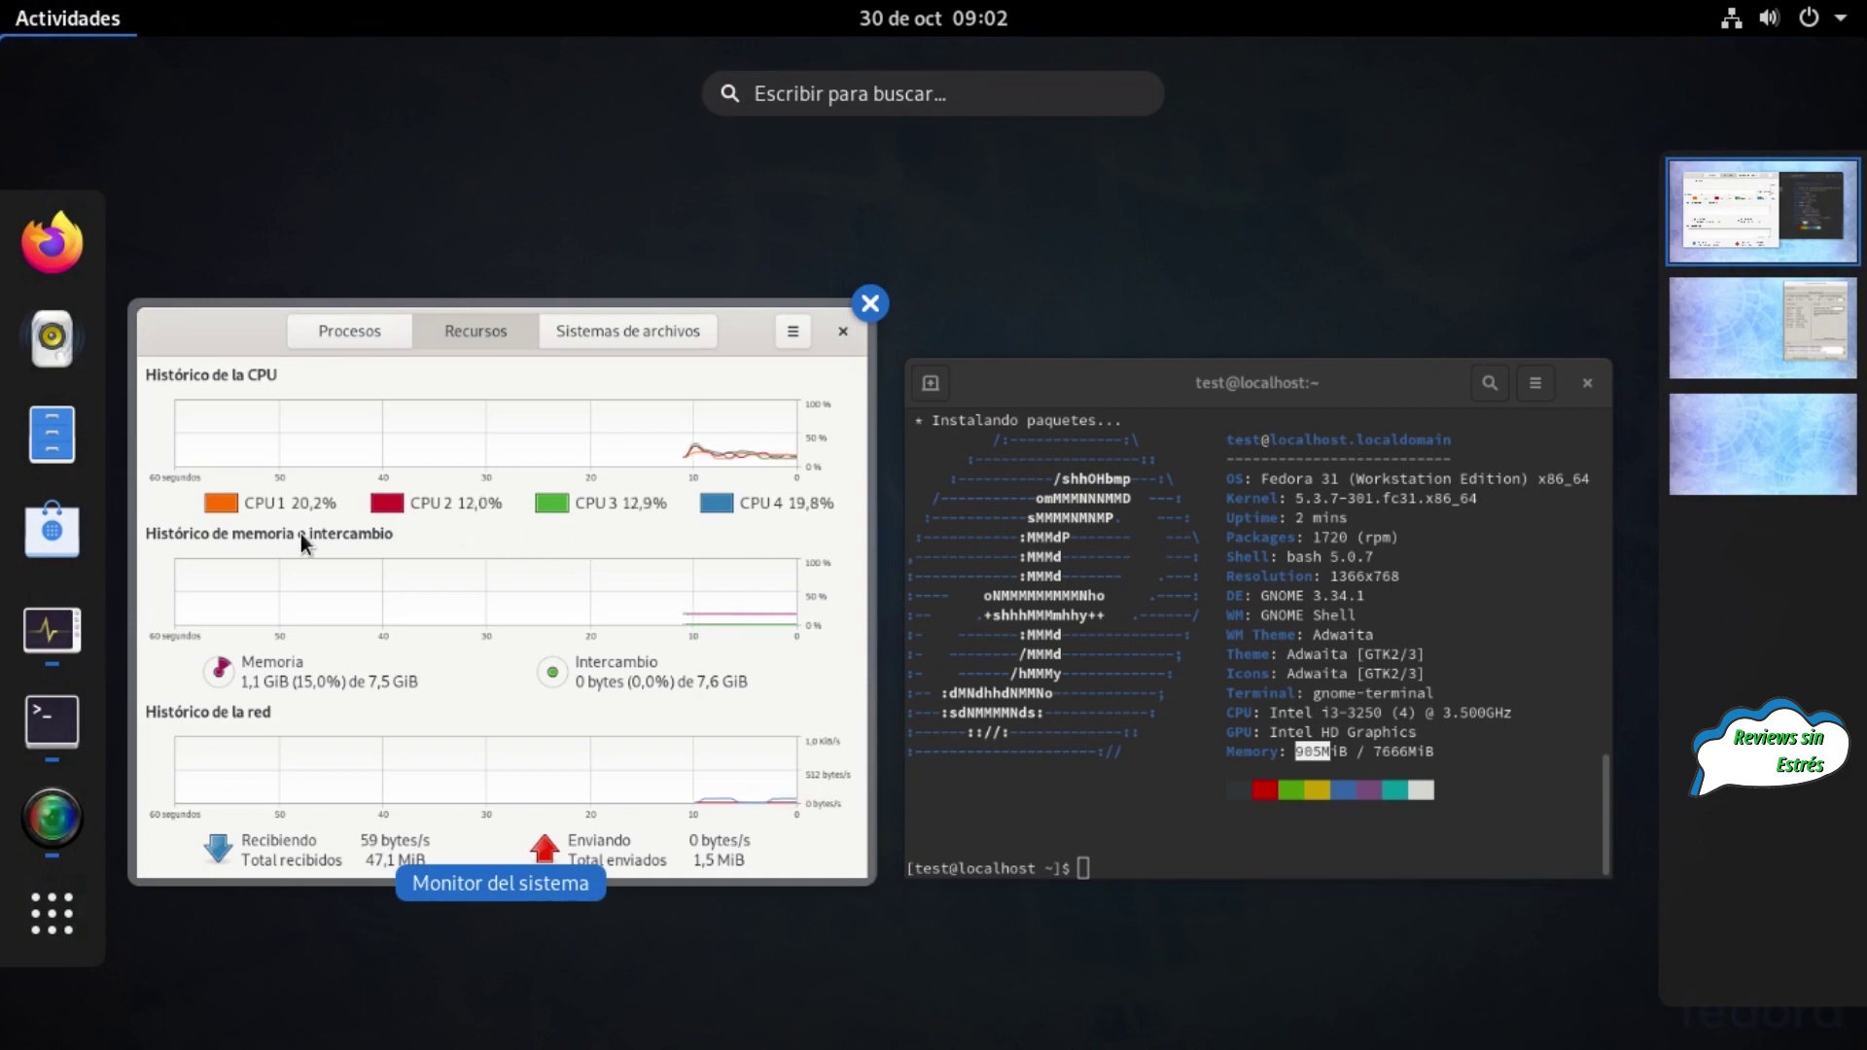
pyautogui.click(50, 248)
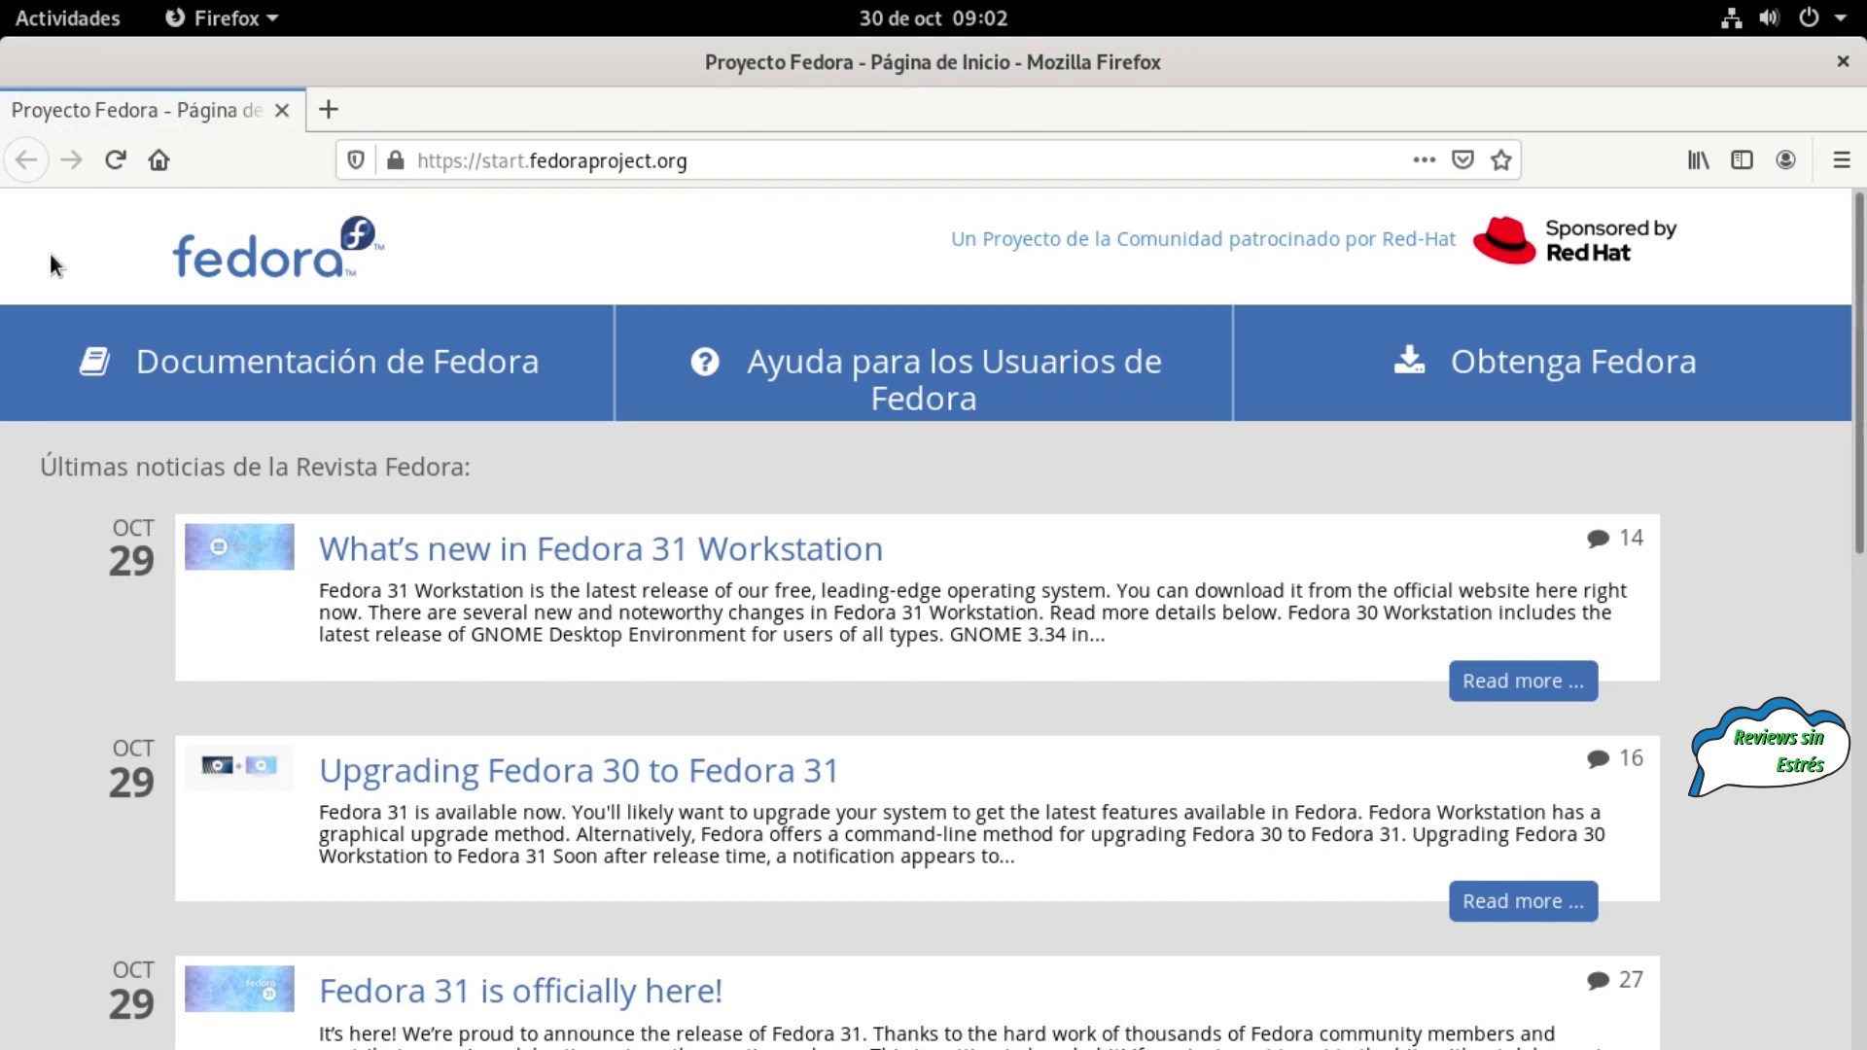
pyautogui.click(324, 115)
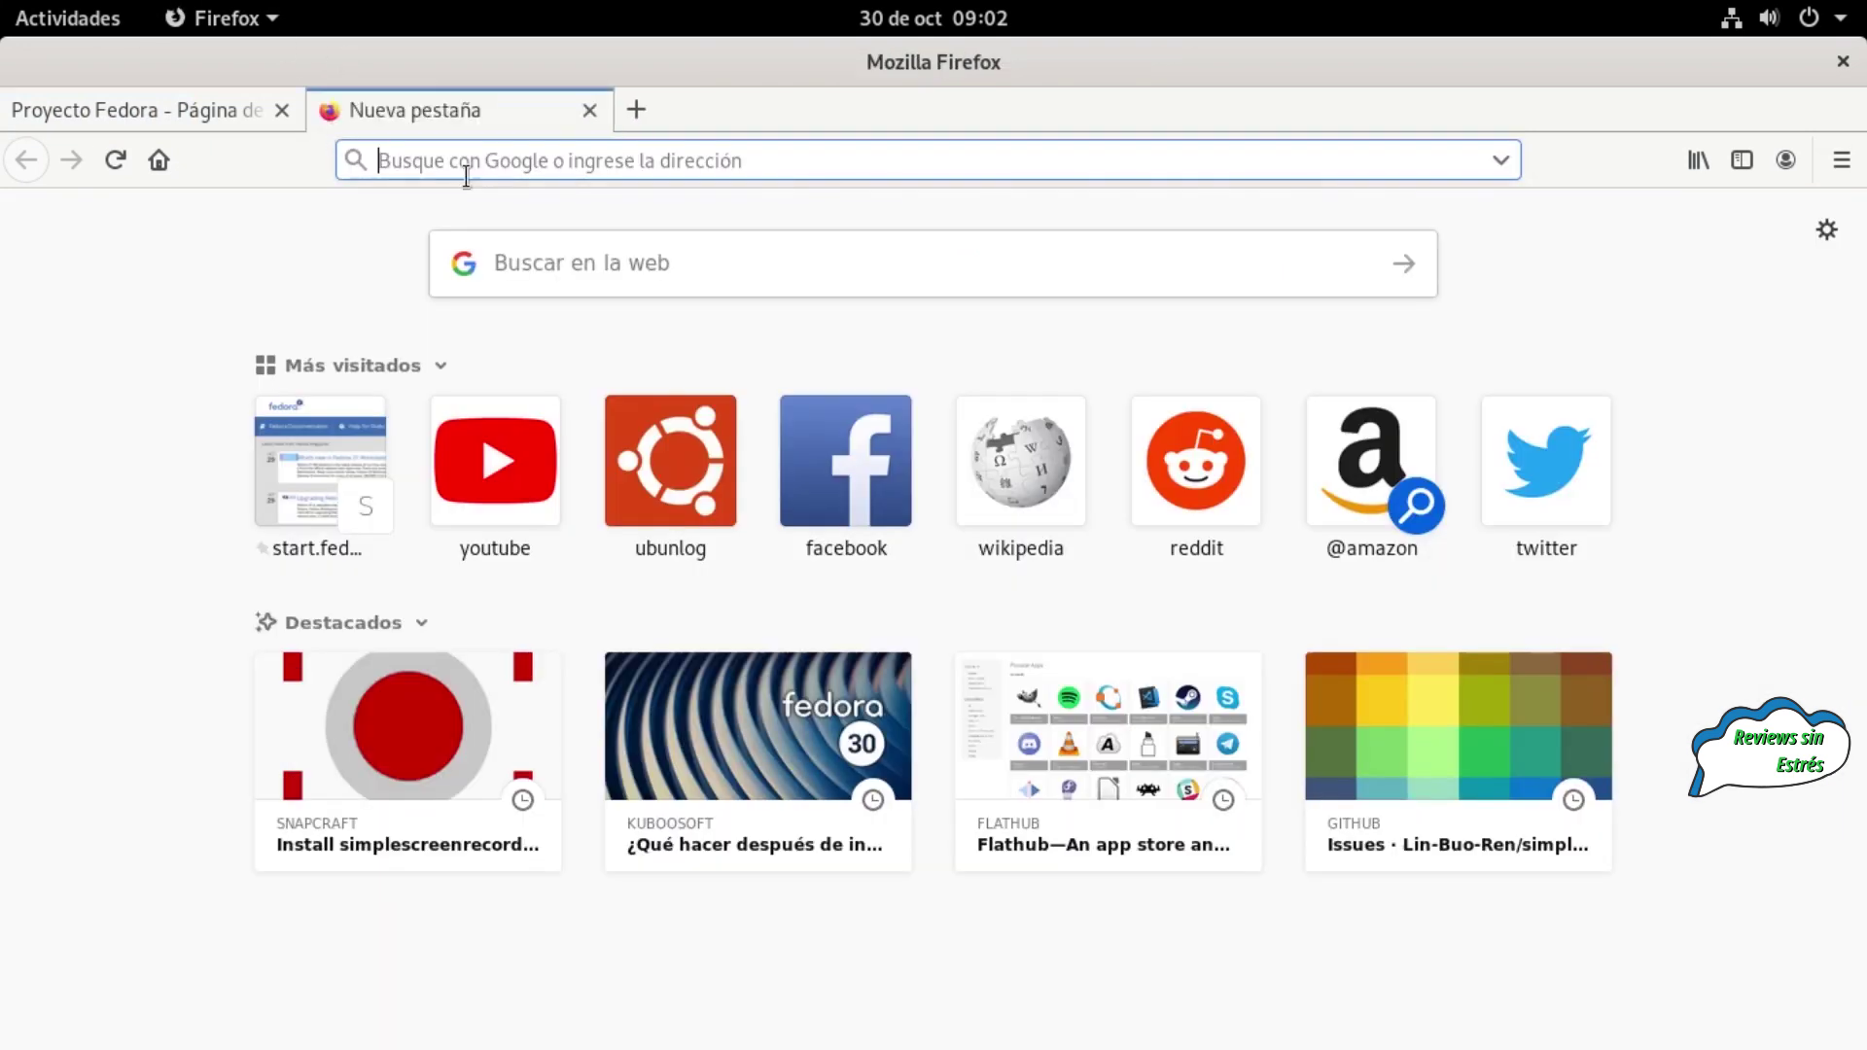
pyautogui.click(530, 257)
pyautogui.write('speedtest')
pyautogui.press('Return')
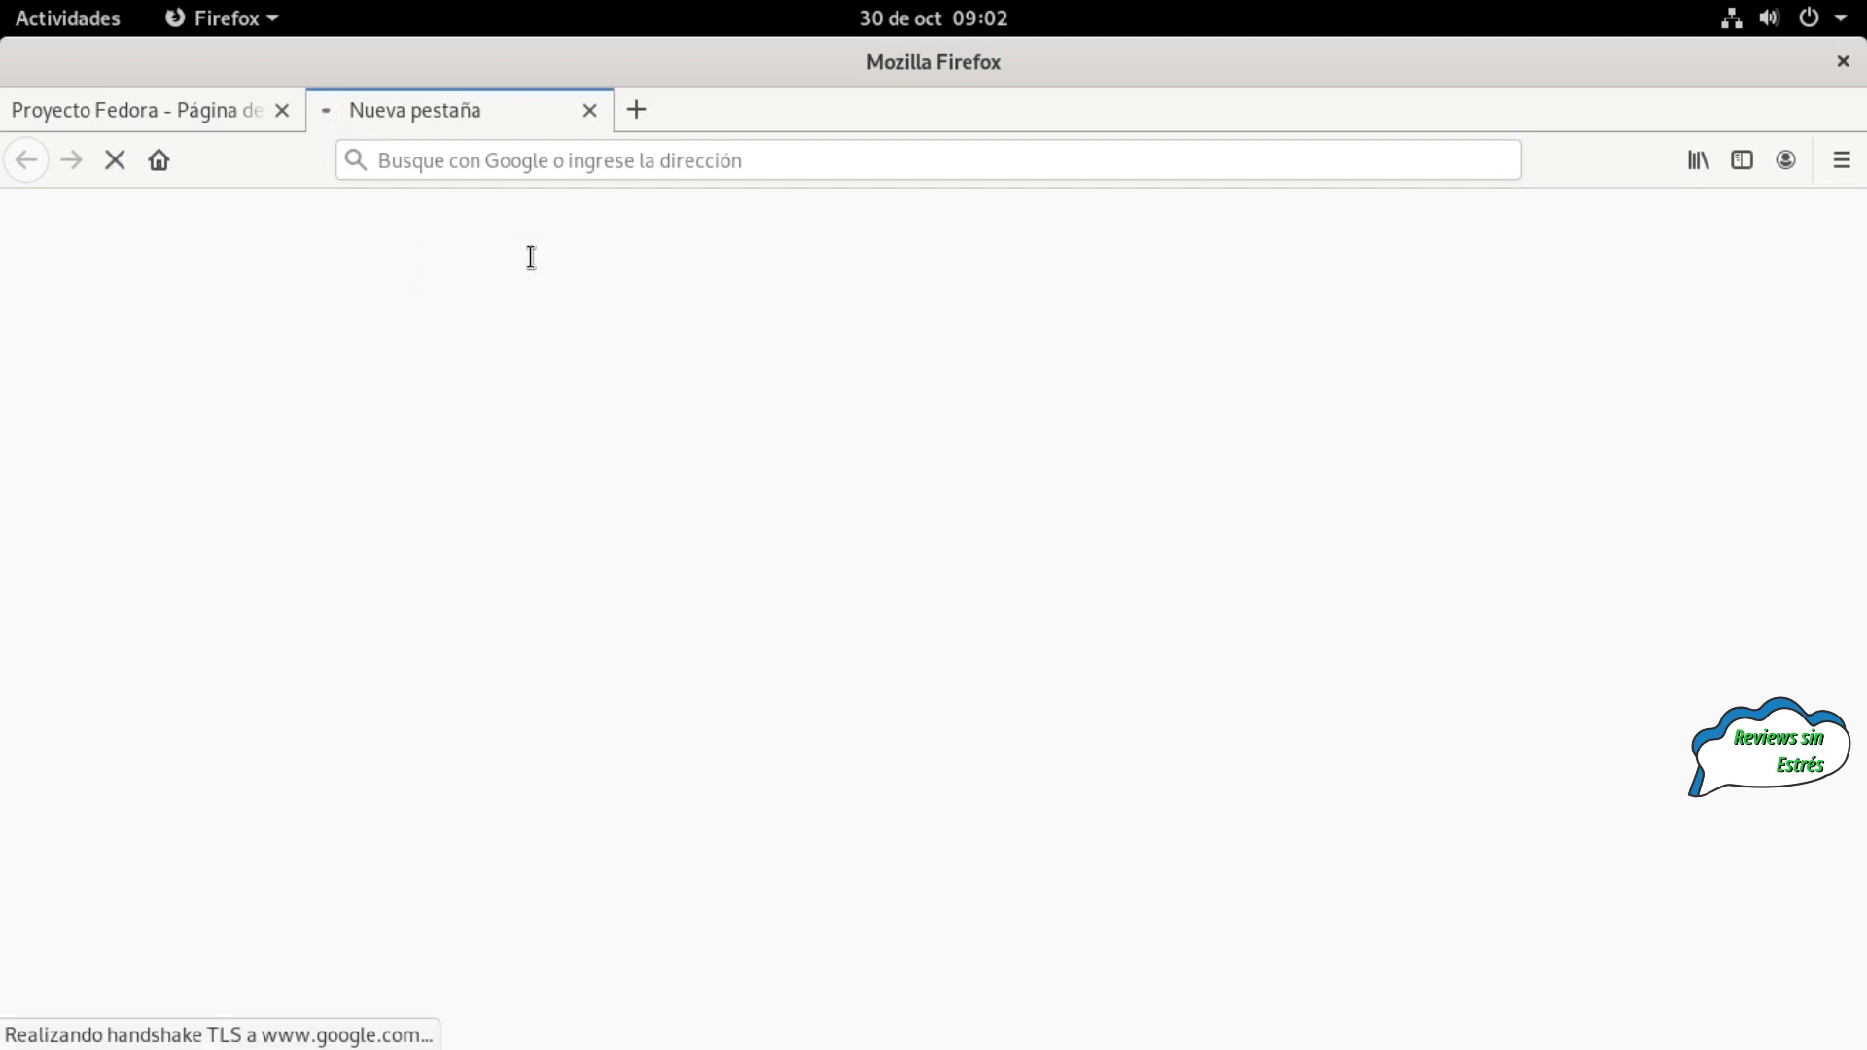
pyautogui.click(586, 439)
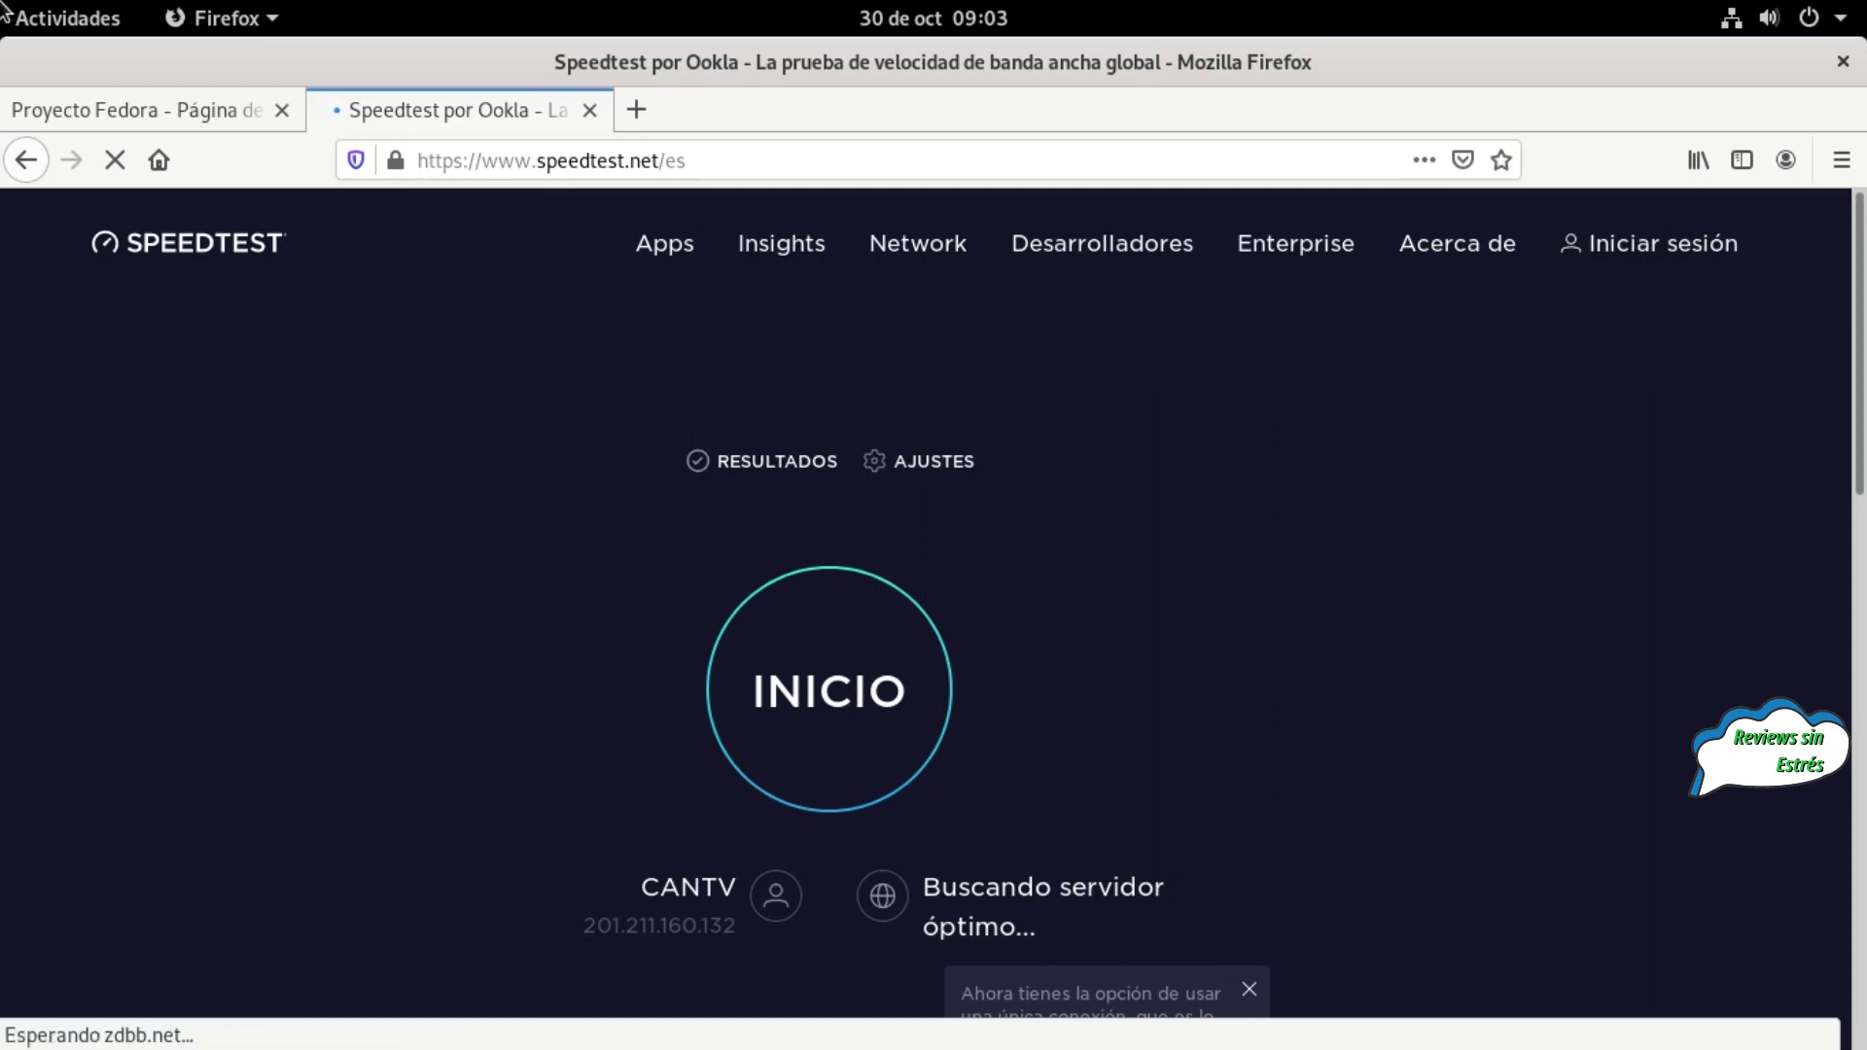
# Open the Software app and look through its featured applications, categories and editors' picks
pyautogui.moveTo(6, 12)
pyautogui.click(62, 522)
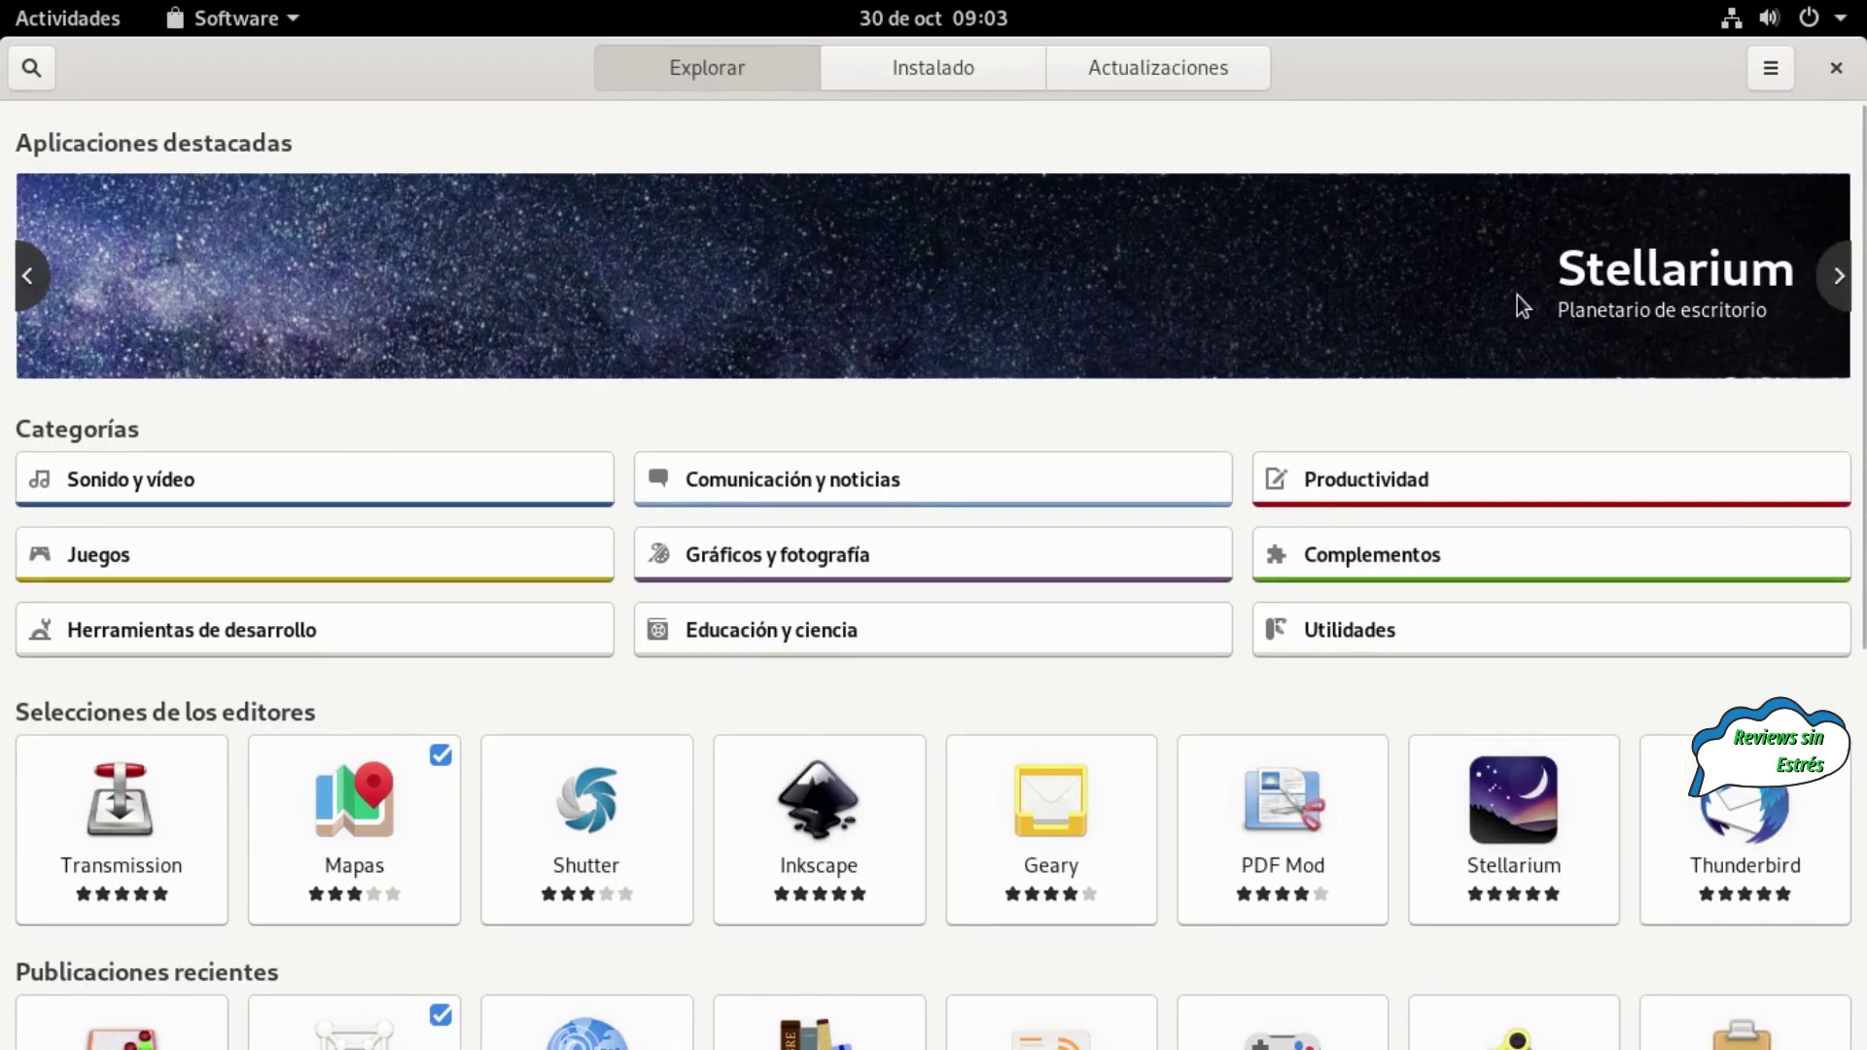
pyautogui.scroll(-7, 972, 644)
pyautogui.scroll(5, 972, 644)
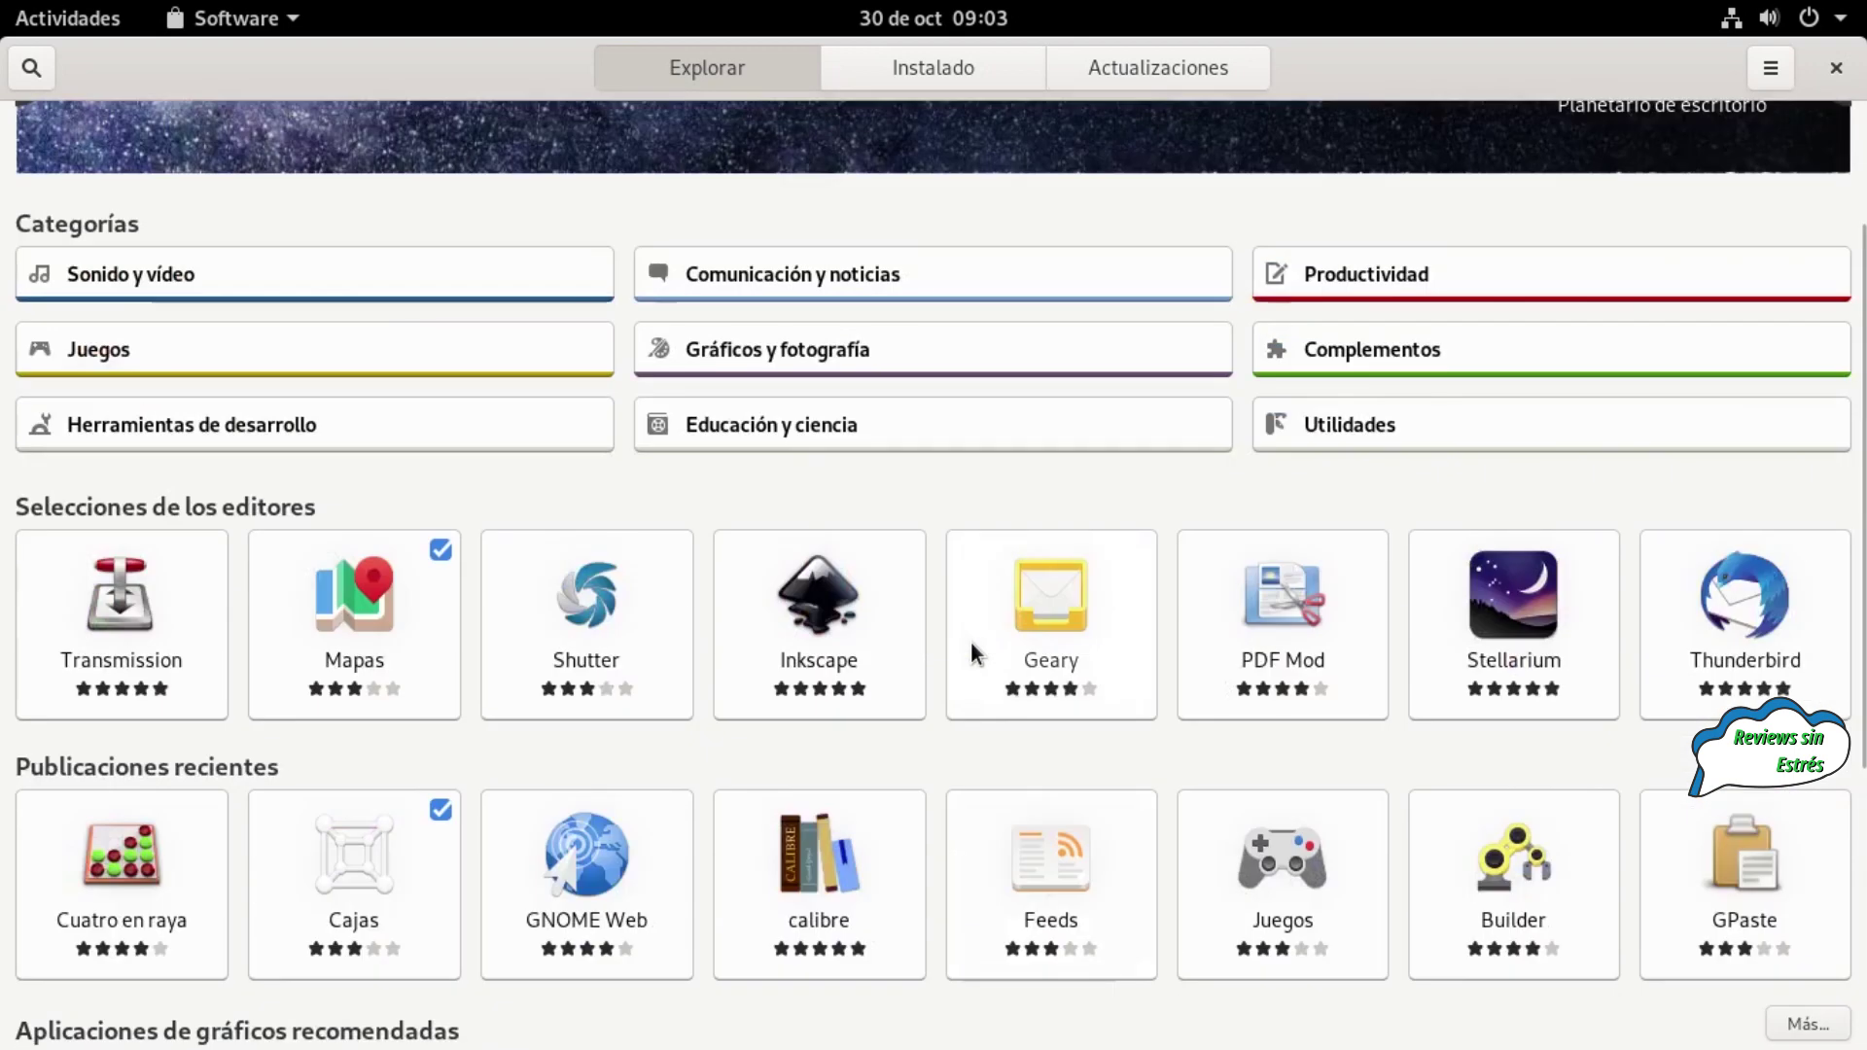
pyautogui.scroll(3, 971, 640)
# Search the software catalogue for "simple", look through the results and narrow the search to "simplescr"
pyautogui.click(33, 66)
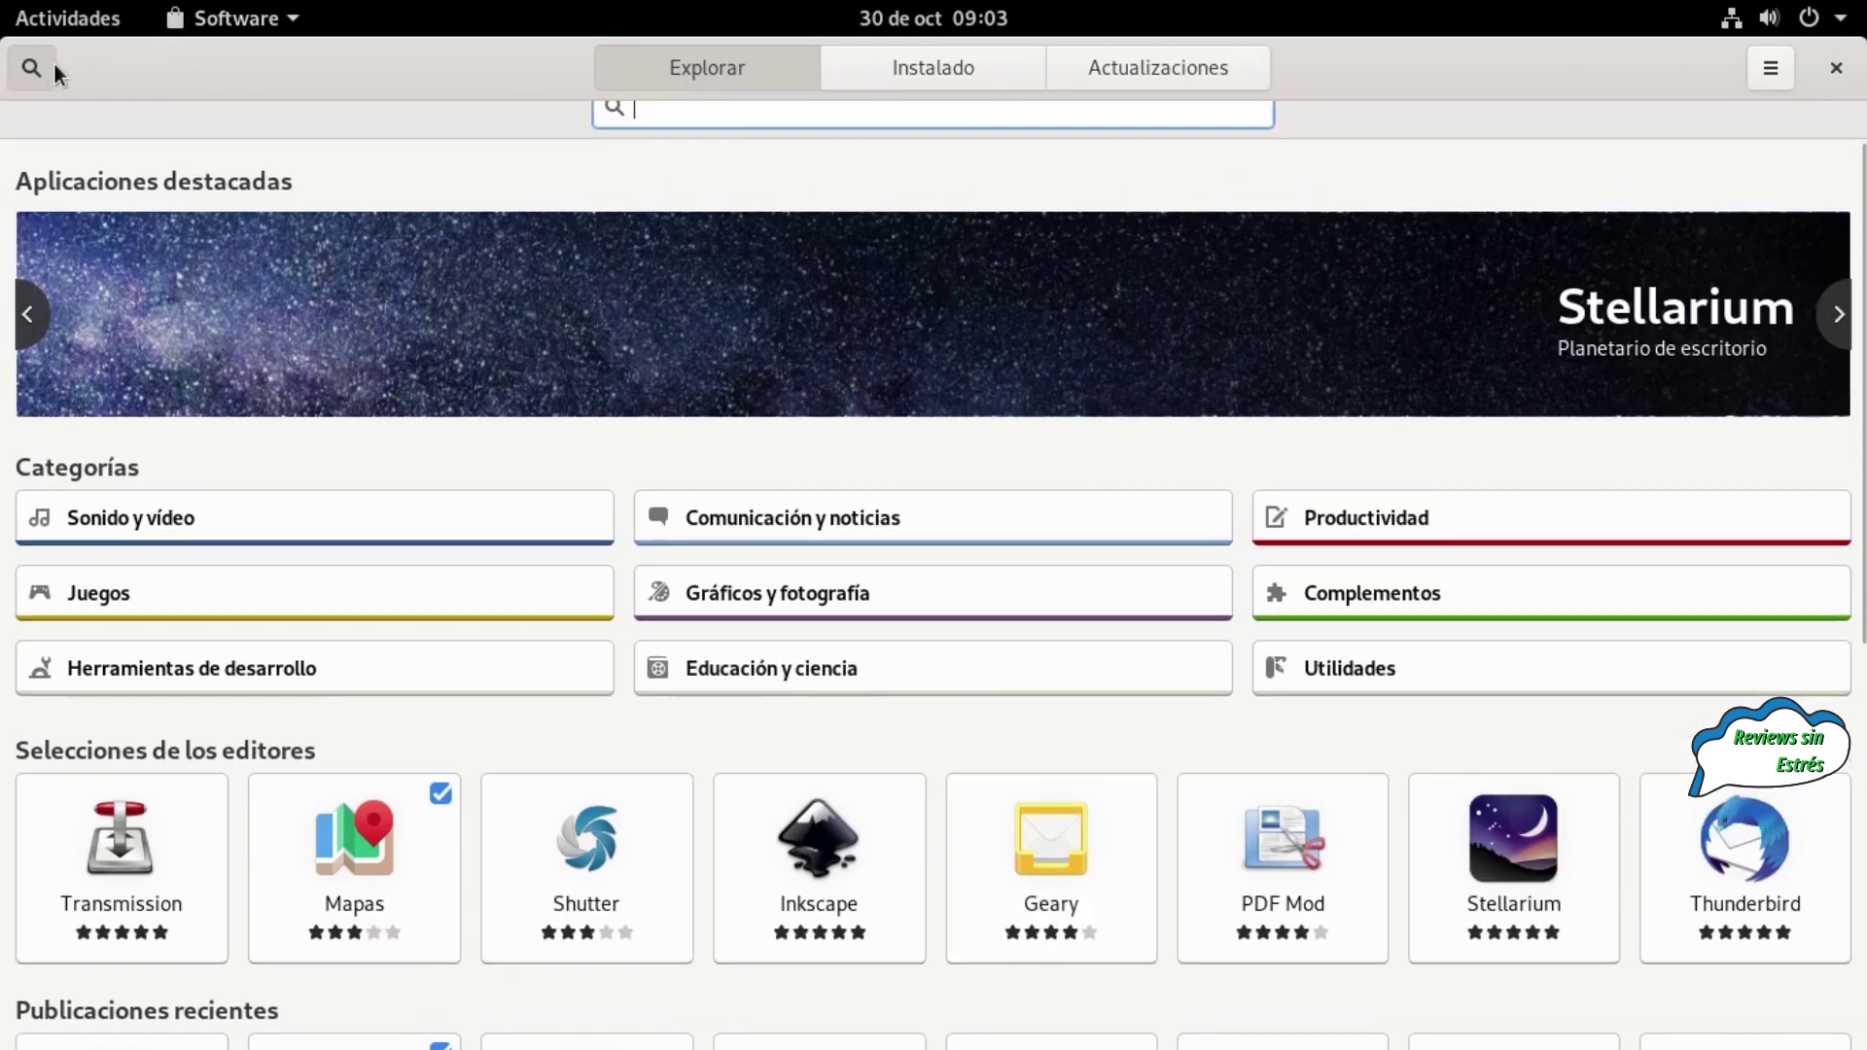
pyautogui.write('simple')
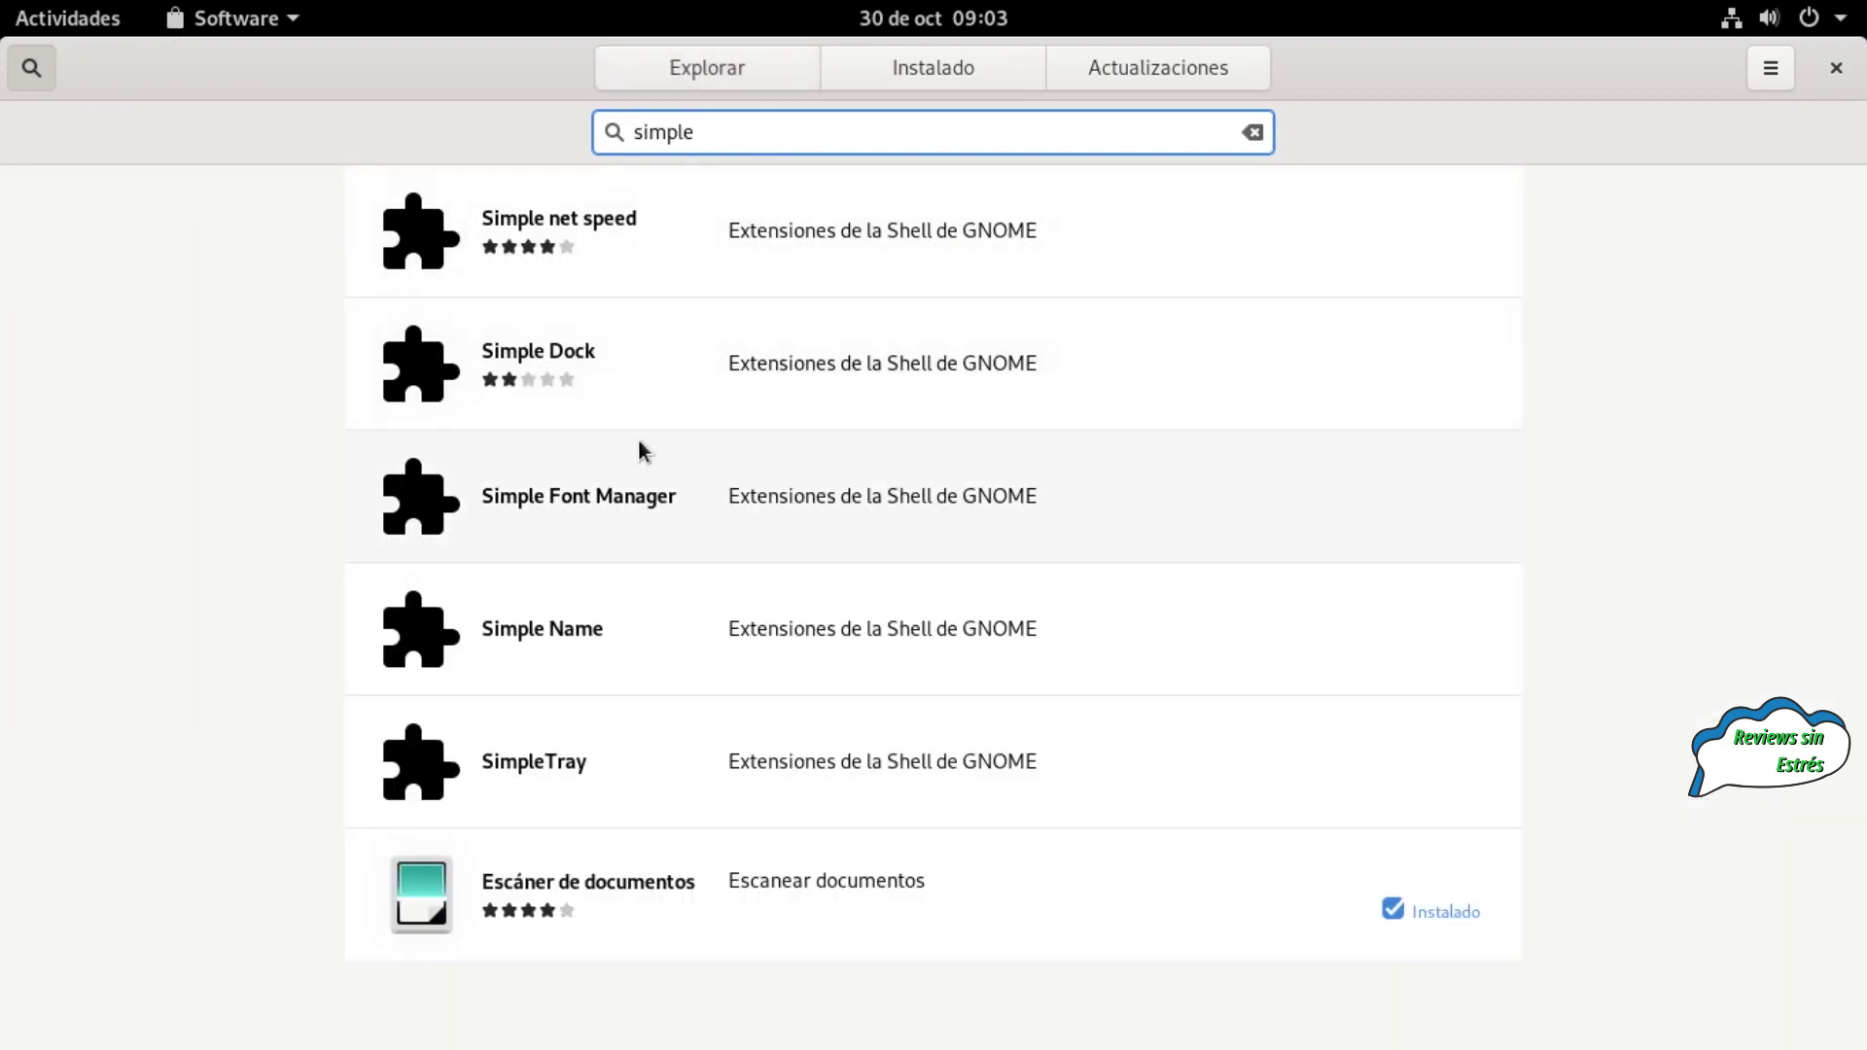
pyautogui.scroll(-4, 1227, 702)
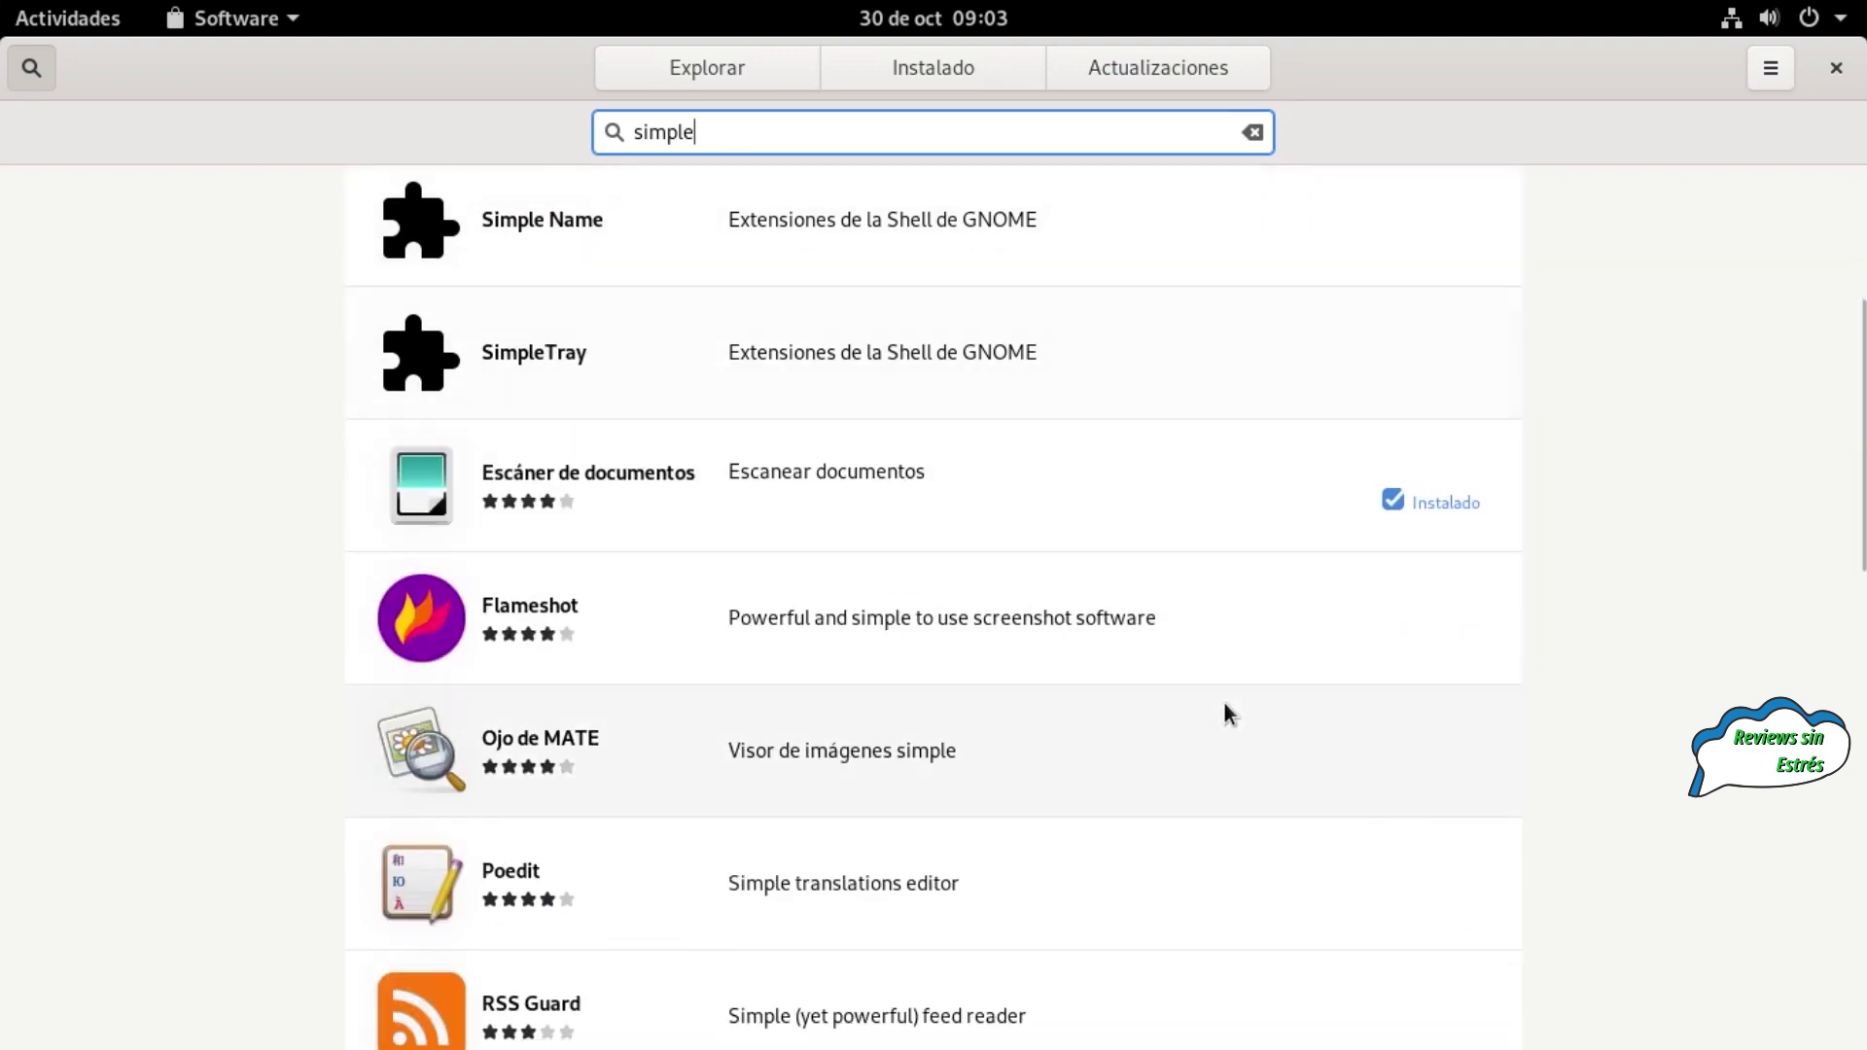
pyautogui.scroll(-9, 1223, 703)
pyautogui.scroll(-7, 1222, 703)
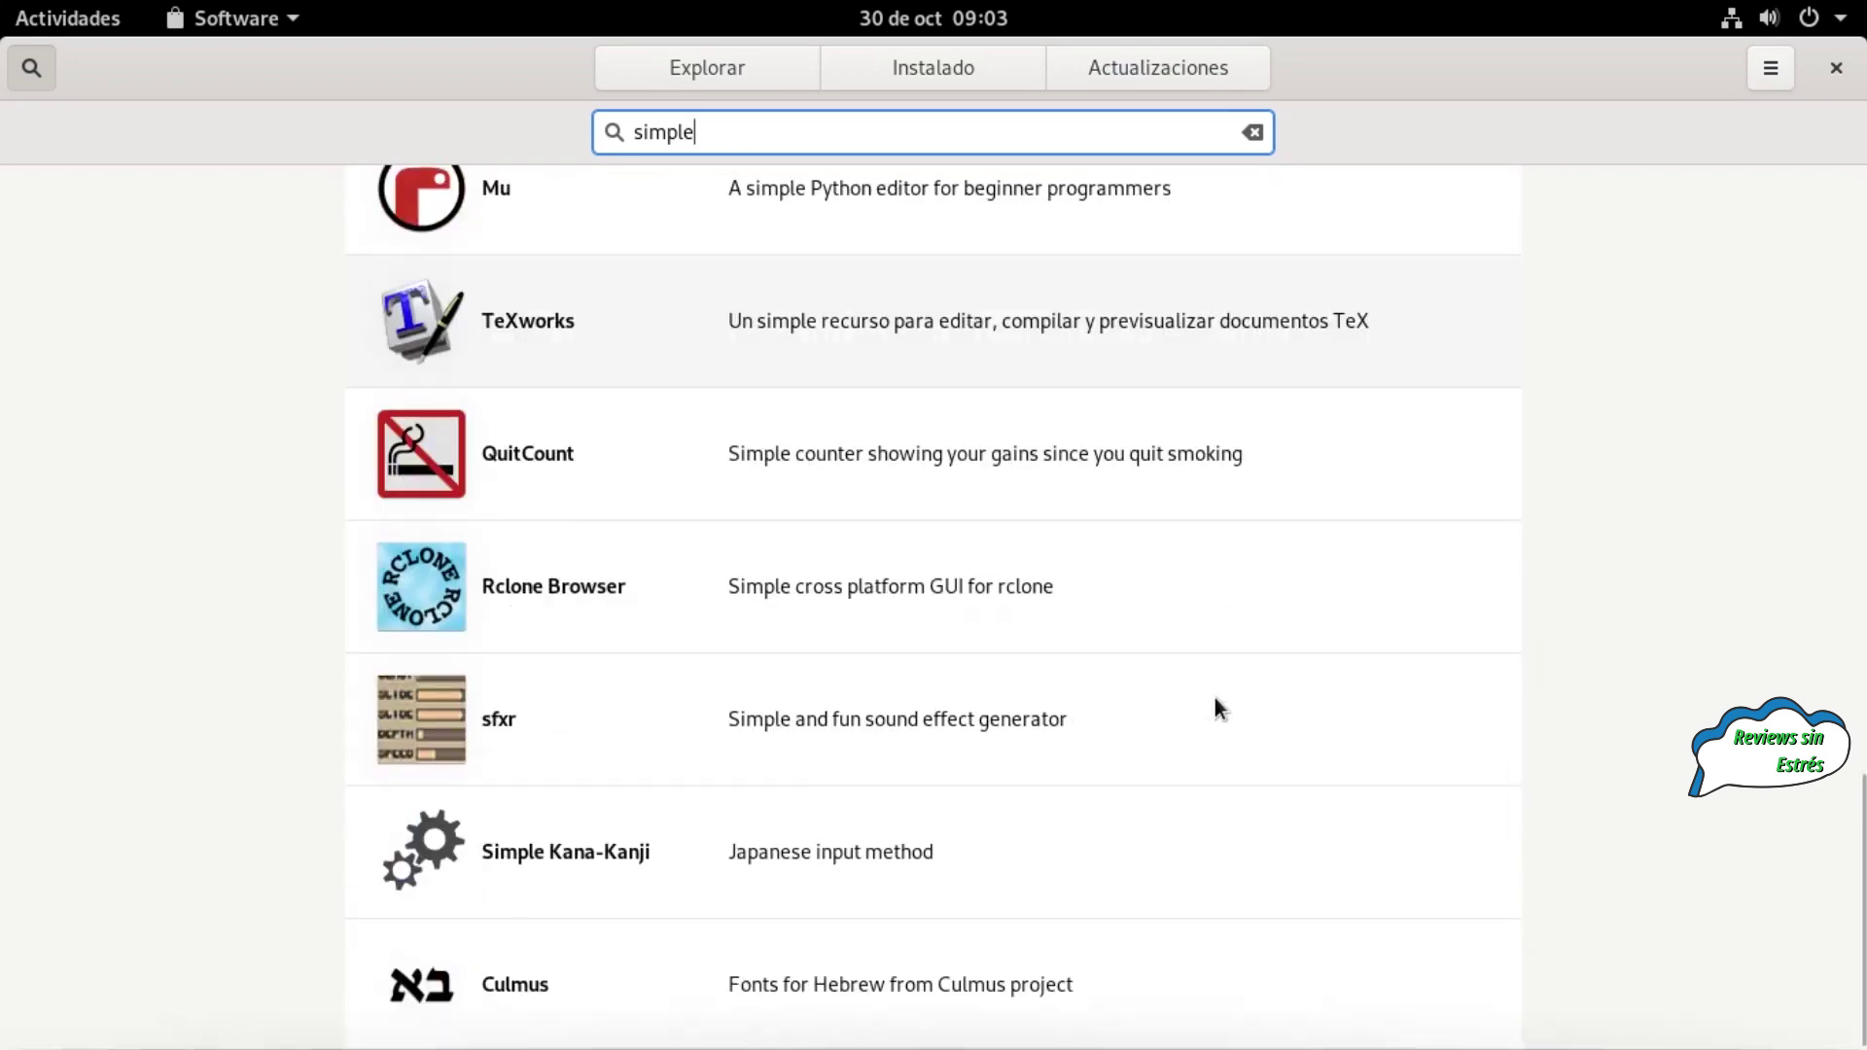
pyautogui.scroll(3, 1202, 680)
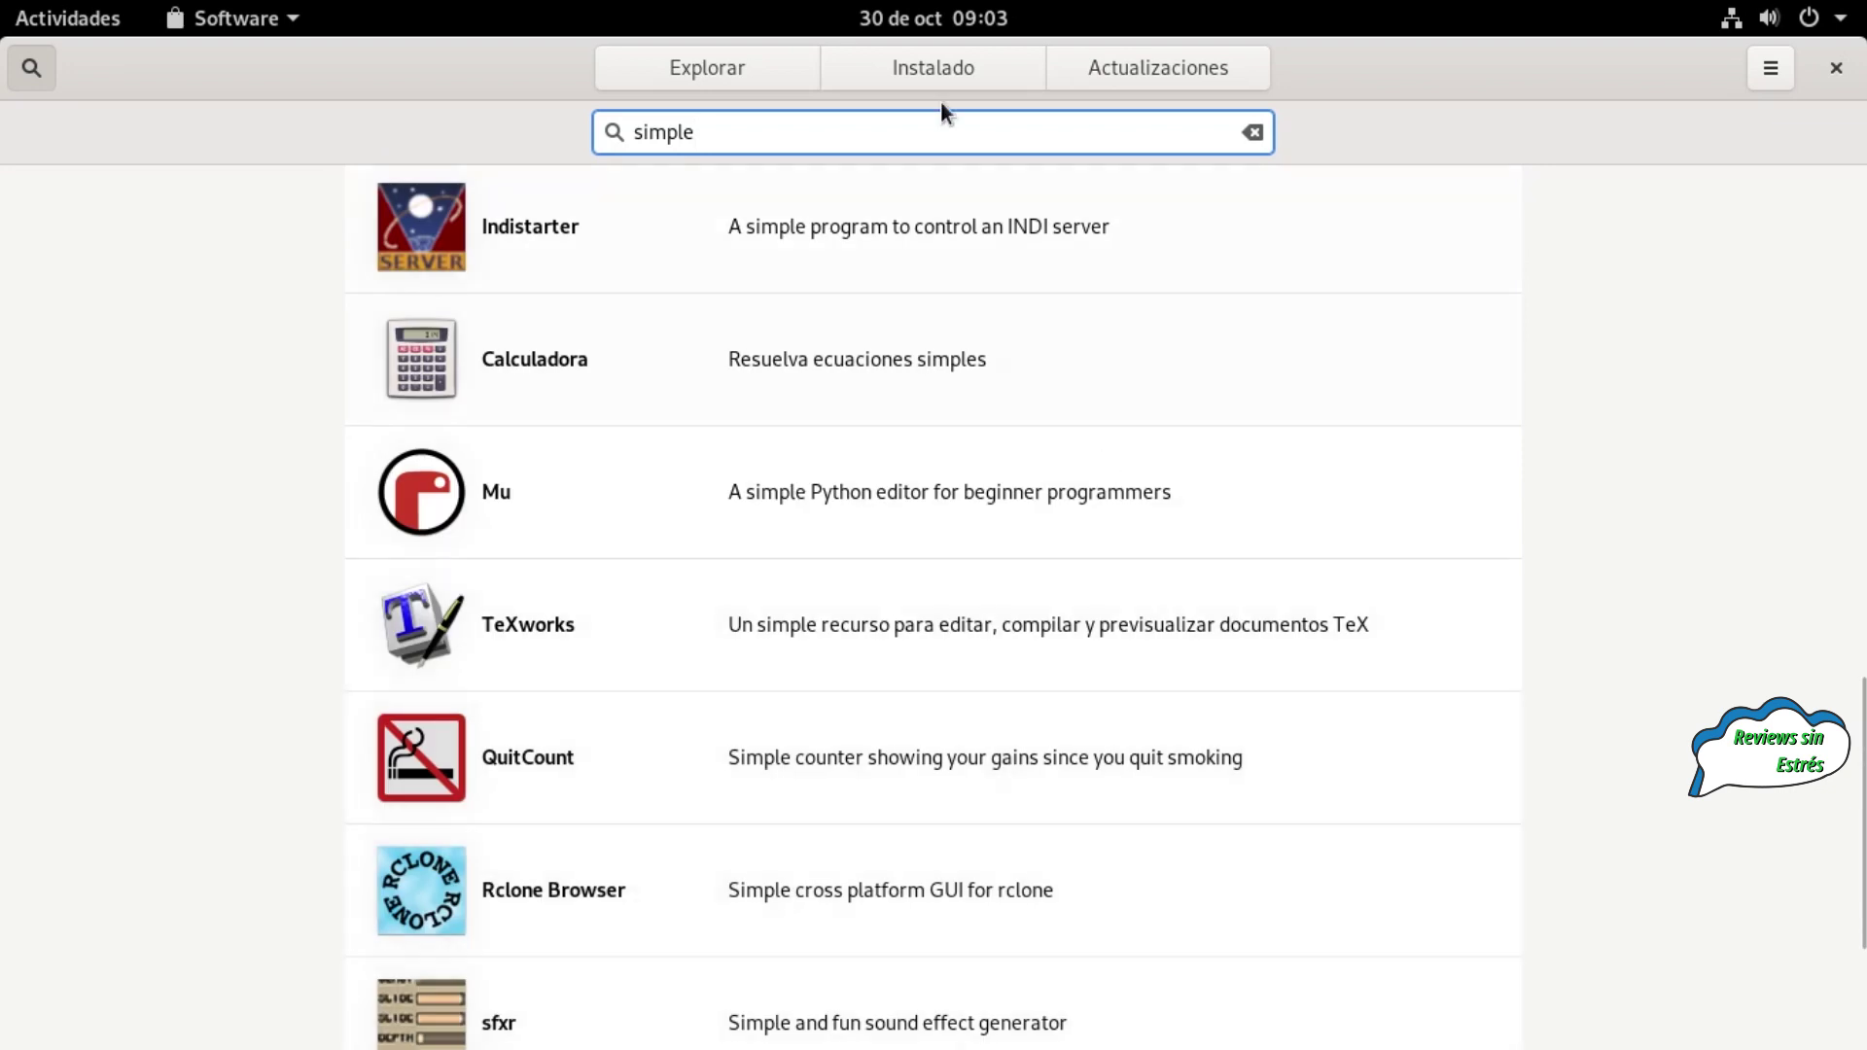
pyautogui.write('scr')
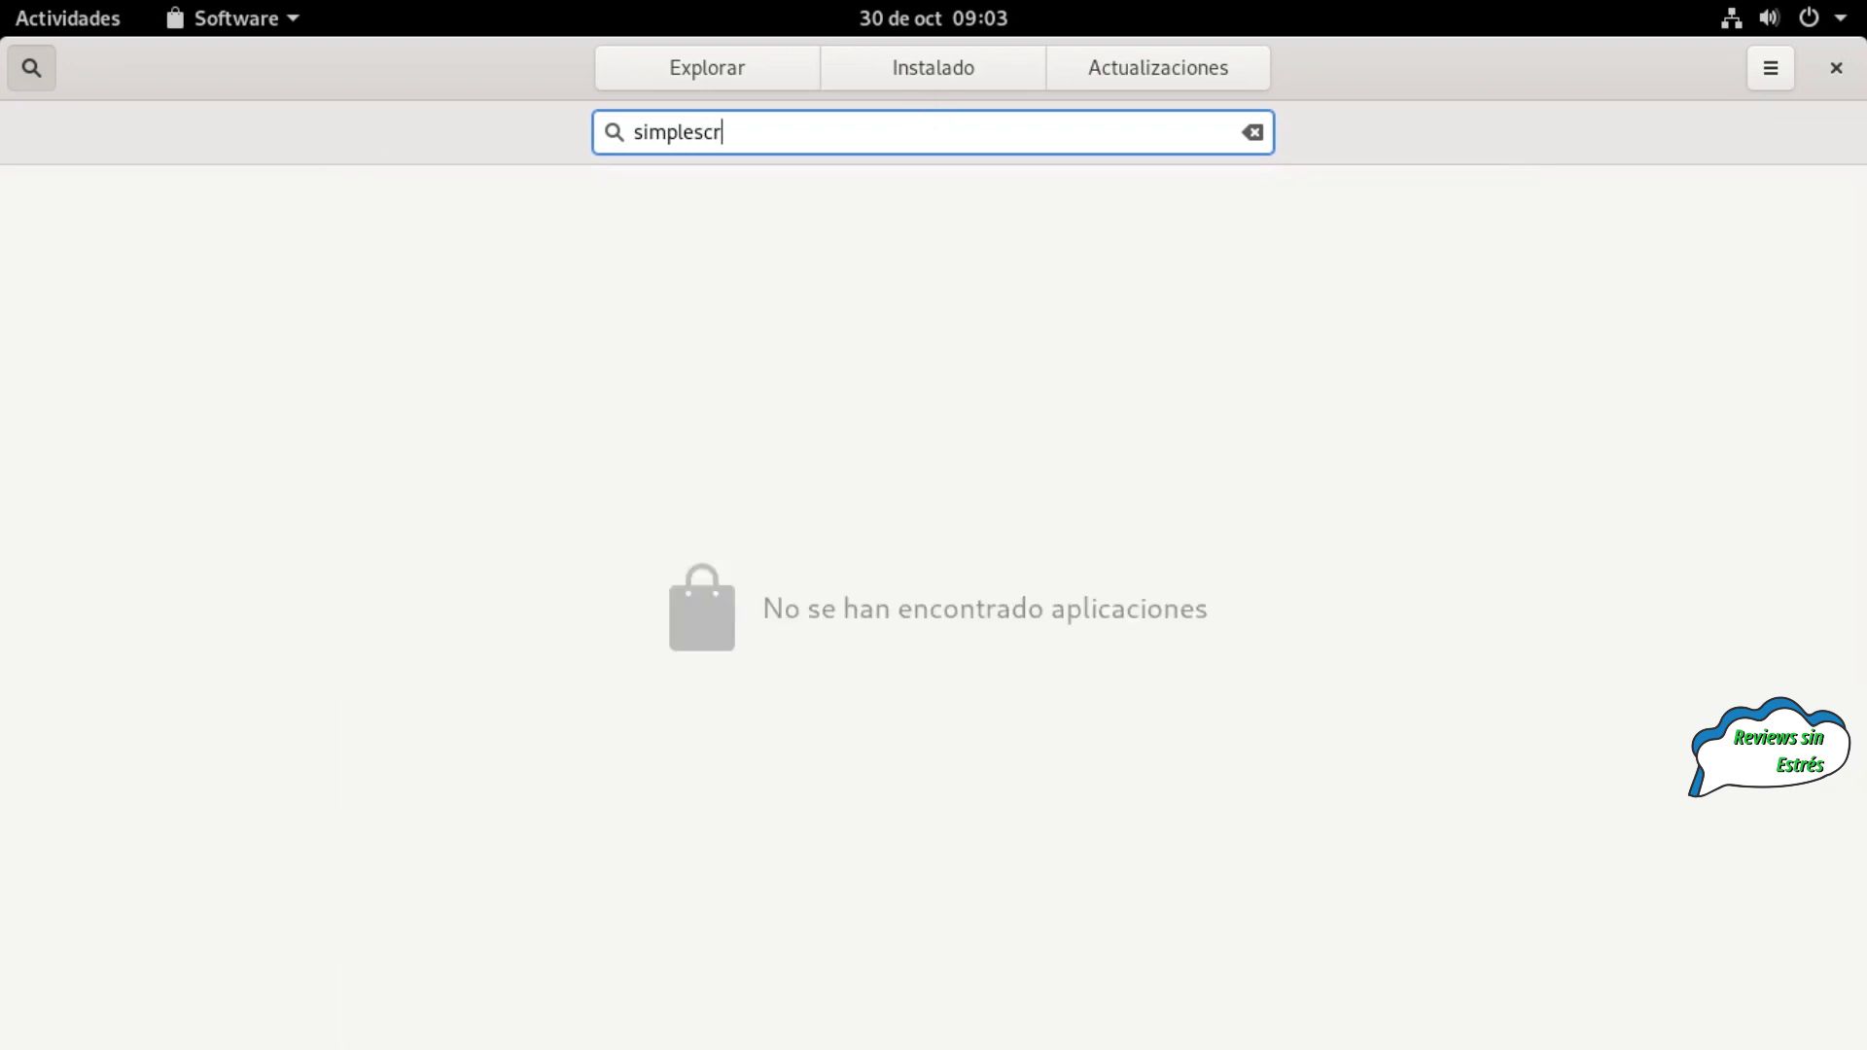
# Replace the catalogue search term with "voko"
pyautogui.press('BackSpace')
pyautogui.press('BackSpace')
pyautogui.press('BackSpace')
pyautogui.press('BackSpace')
pyautogui.press('BackSpace')
pyautogui.press('BackSpace')
pyautogui.press('BackSpace')
pyautogui.press('BackSpace')
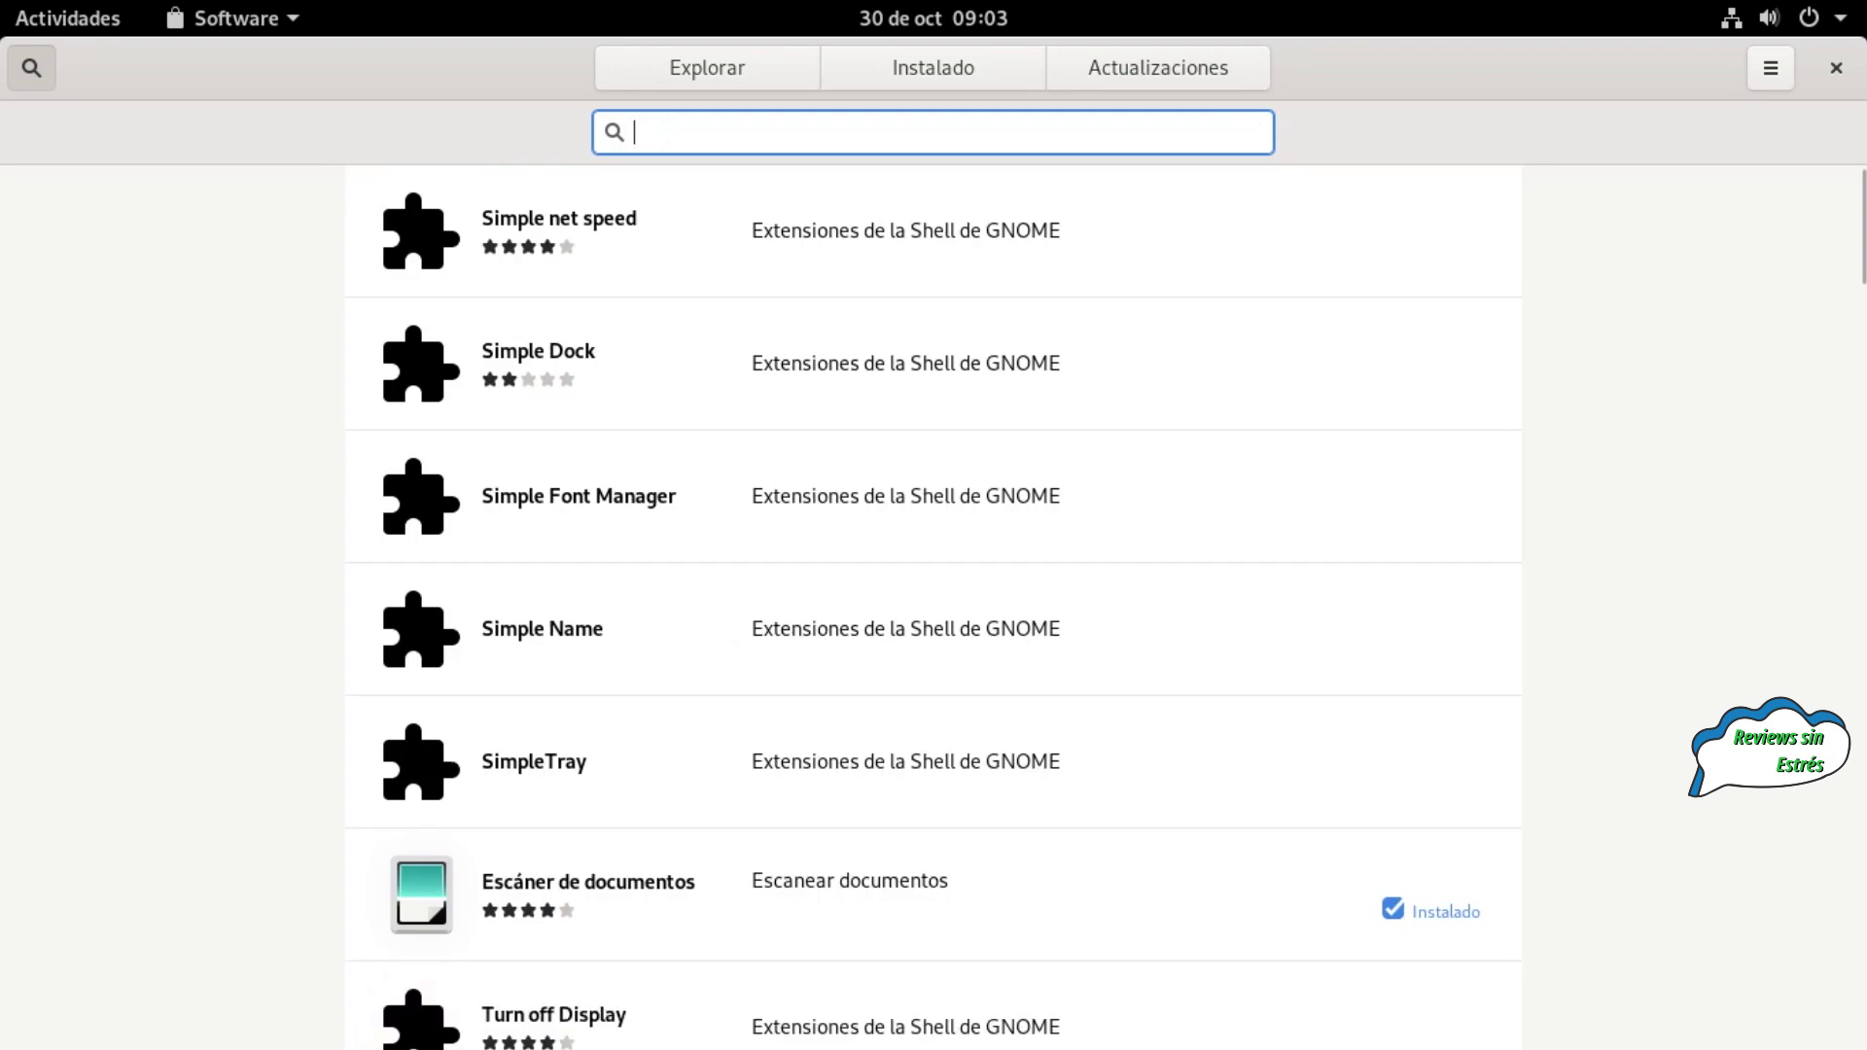
pyautogui.write('voko')
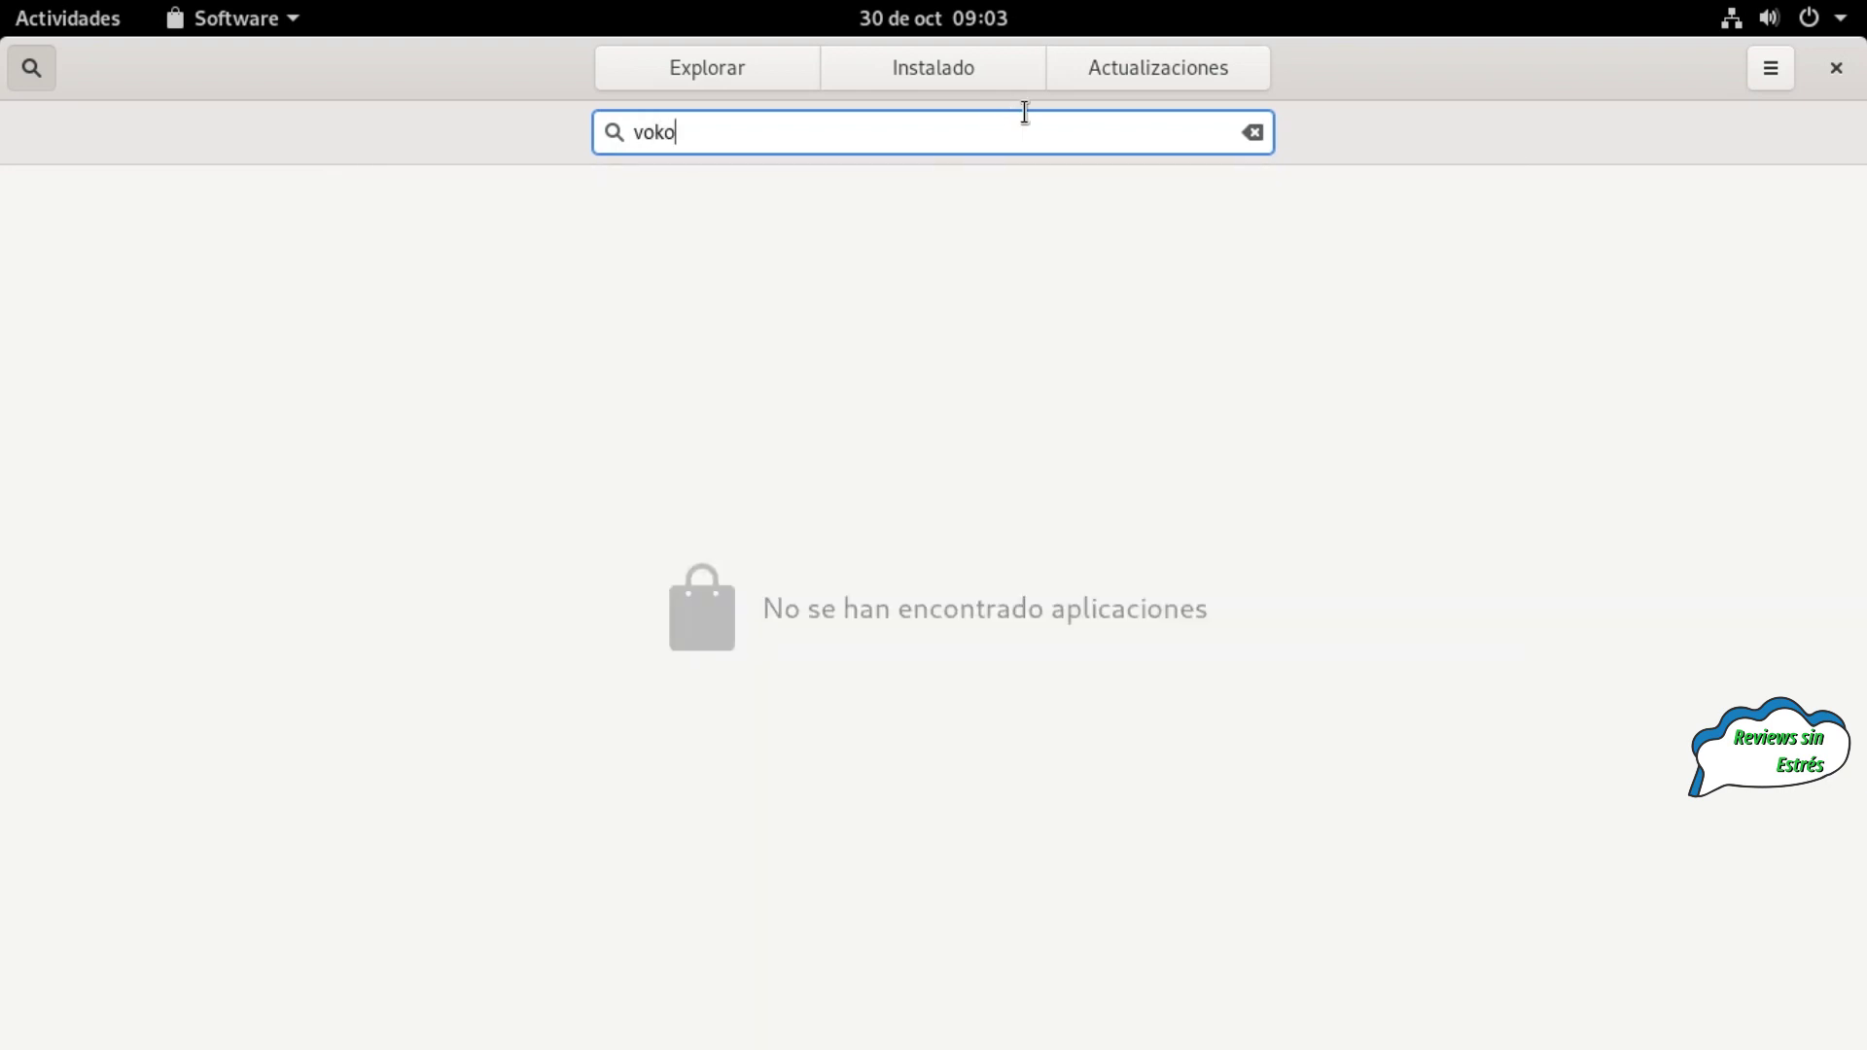
# Clear the catalogue search and show the options for software repositories and update preferences
pyautogui.click(1252, 132)
pyautogui.click(1758, 82)
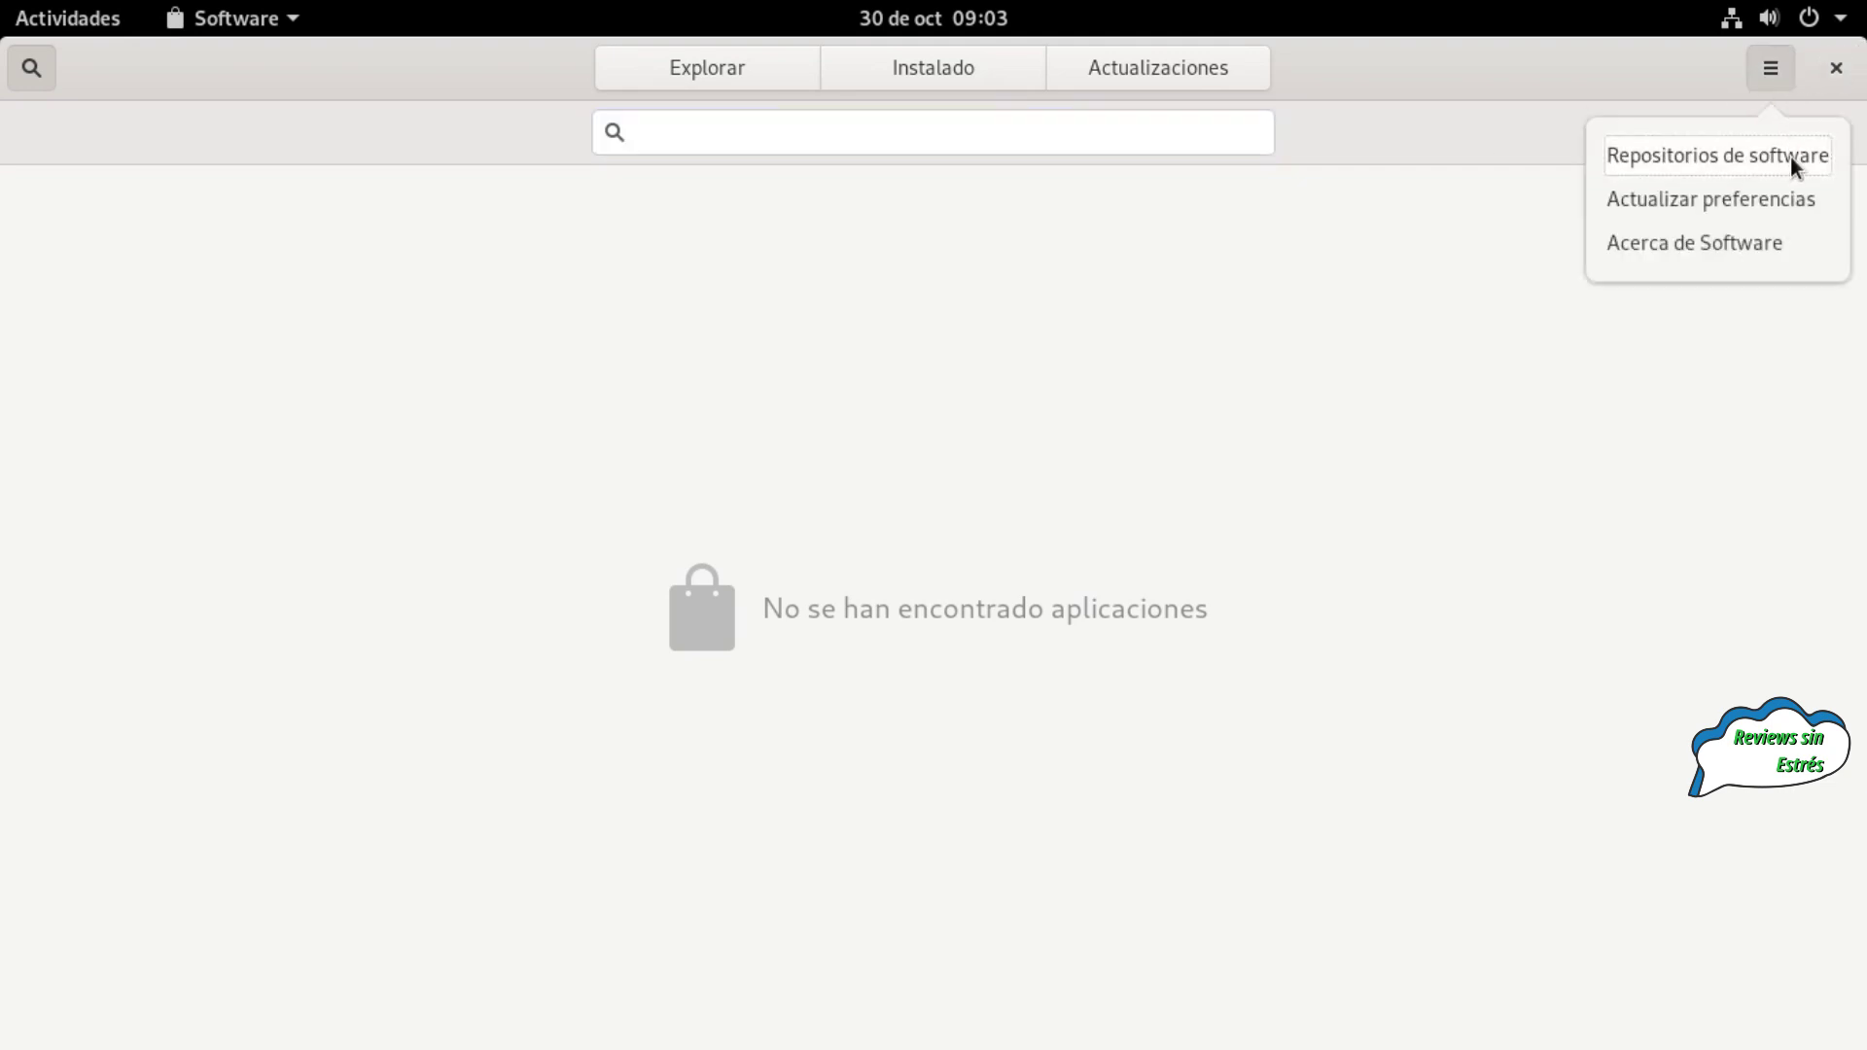
# Leave the Software app and bring up the SimpleScreenRecorder window on the second workspace
pyautogui.moveTo(5, 5)
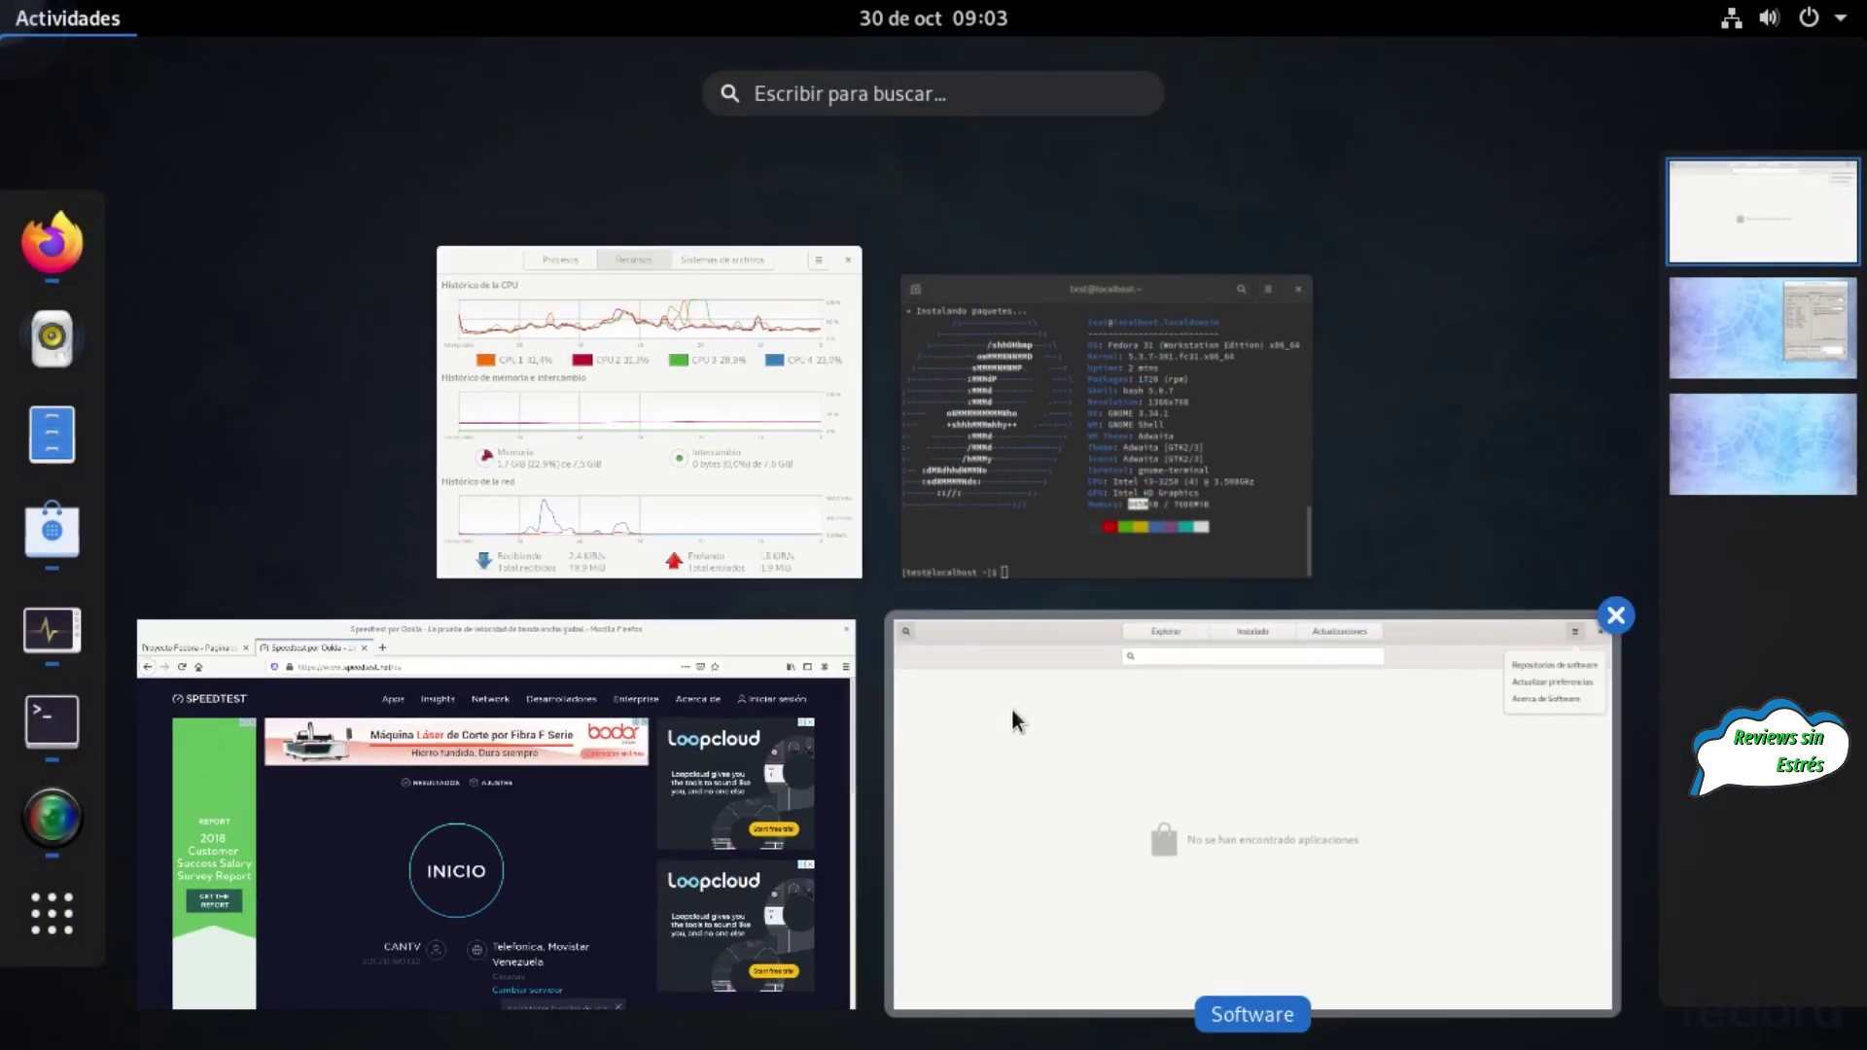
pyautogui.click(1715, 342)
pyautogui.click(1083, 575)
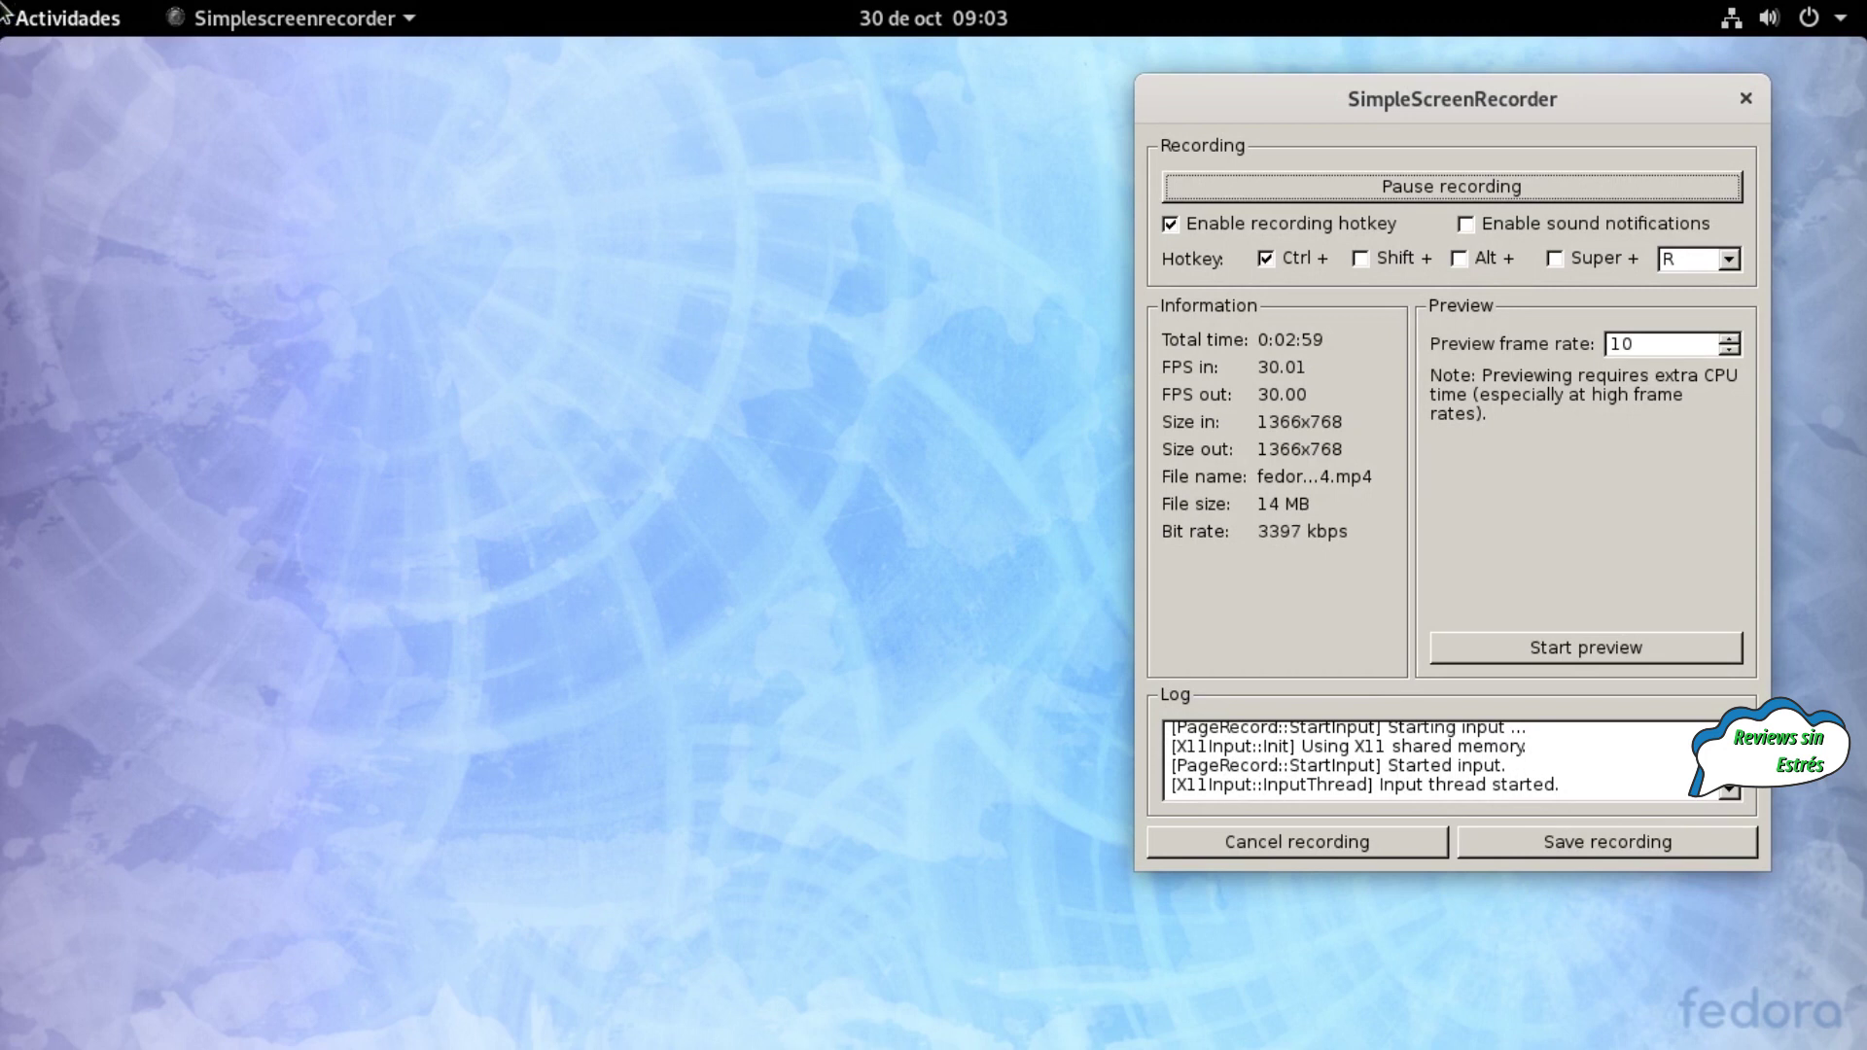
# Switch back to the Software app and open its list of software repositories
pyautogui.moveTo(2, 3)
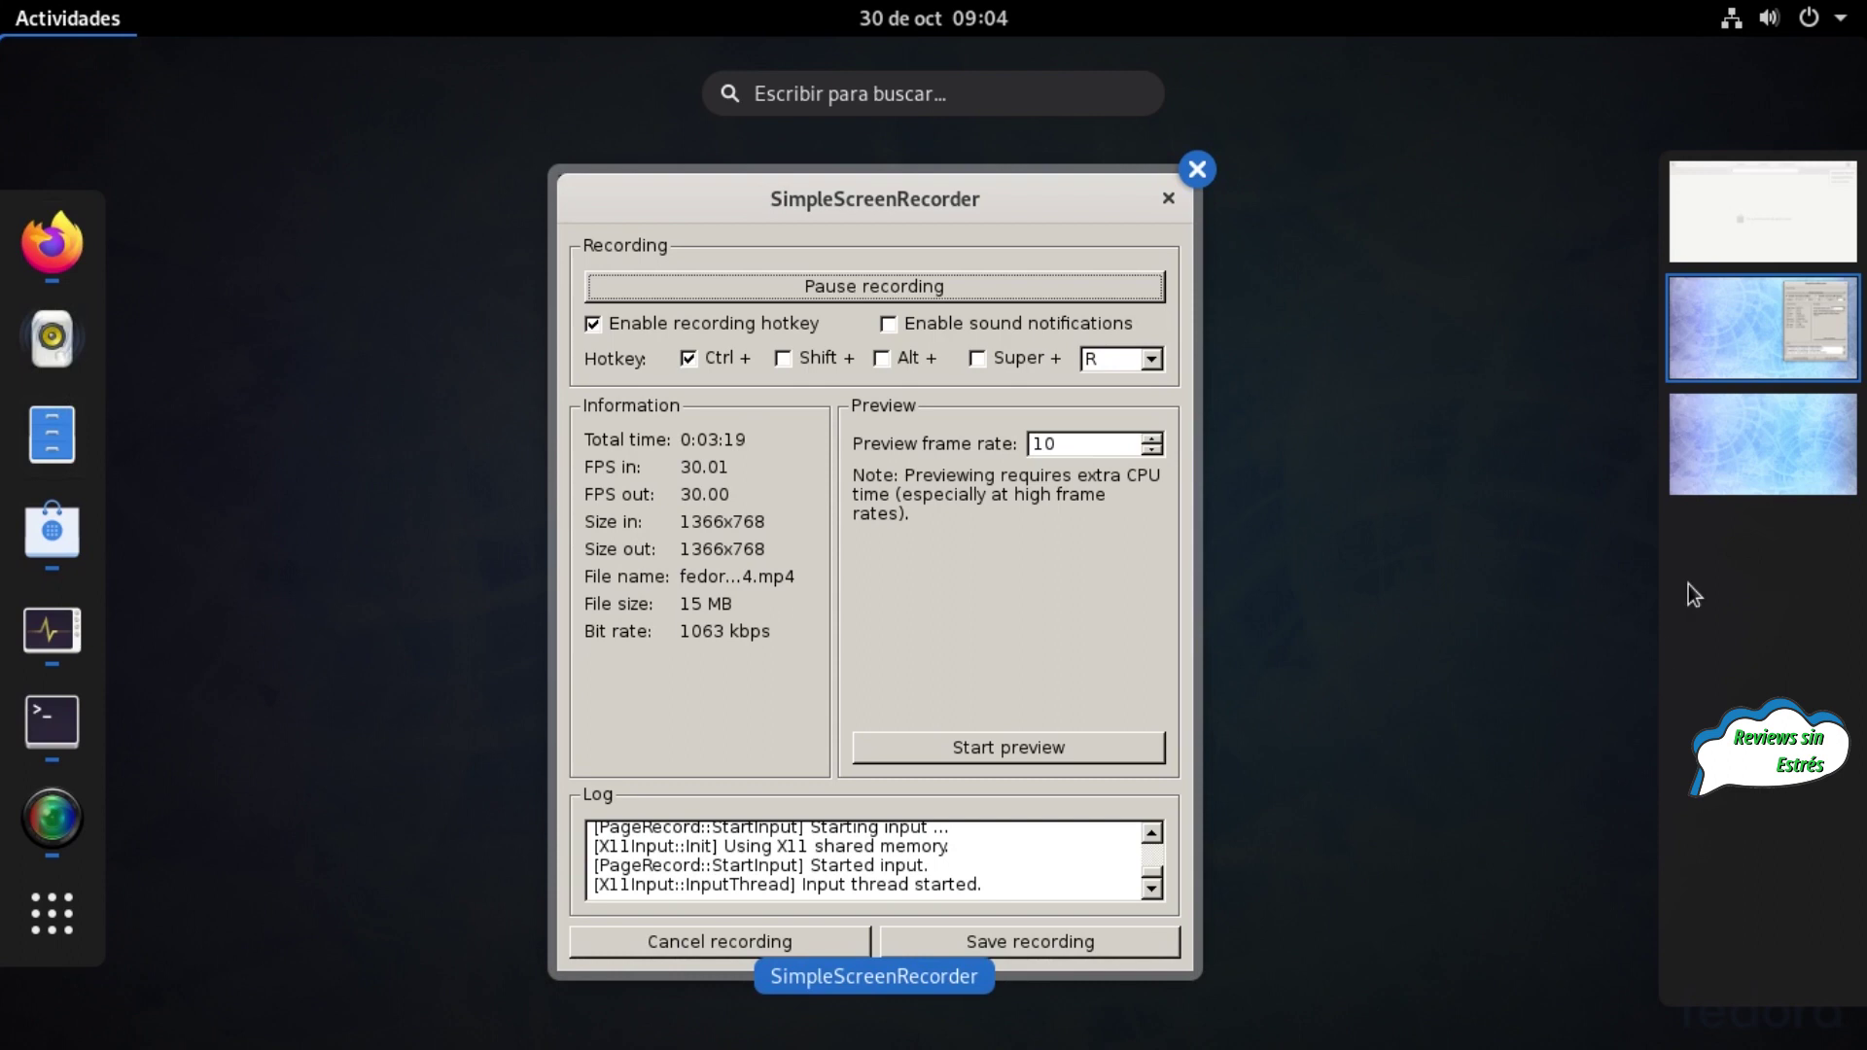
pyautogui.click(1708, 334)
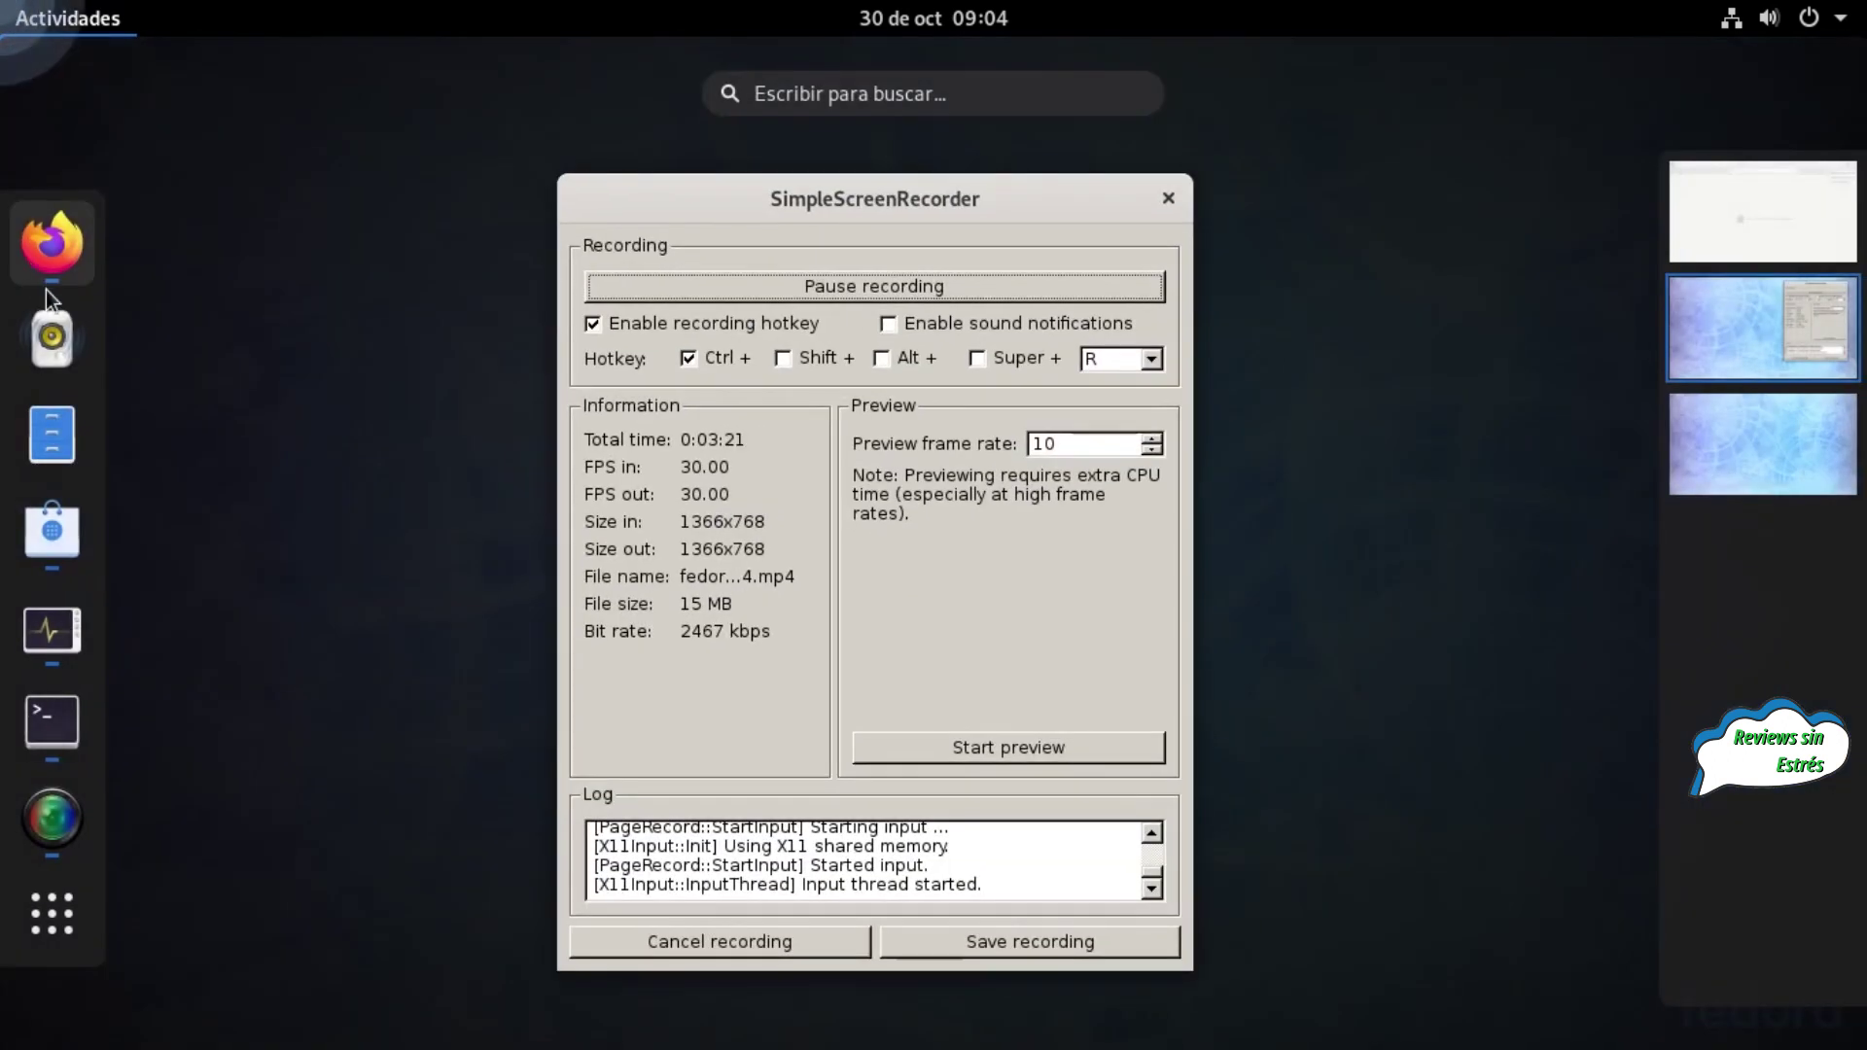
pyautogui.click(54, 533)
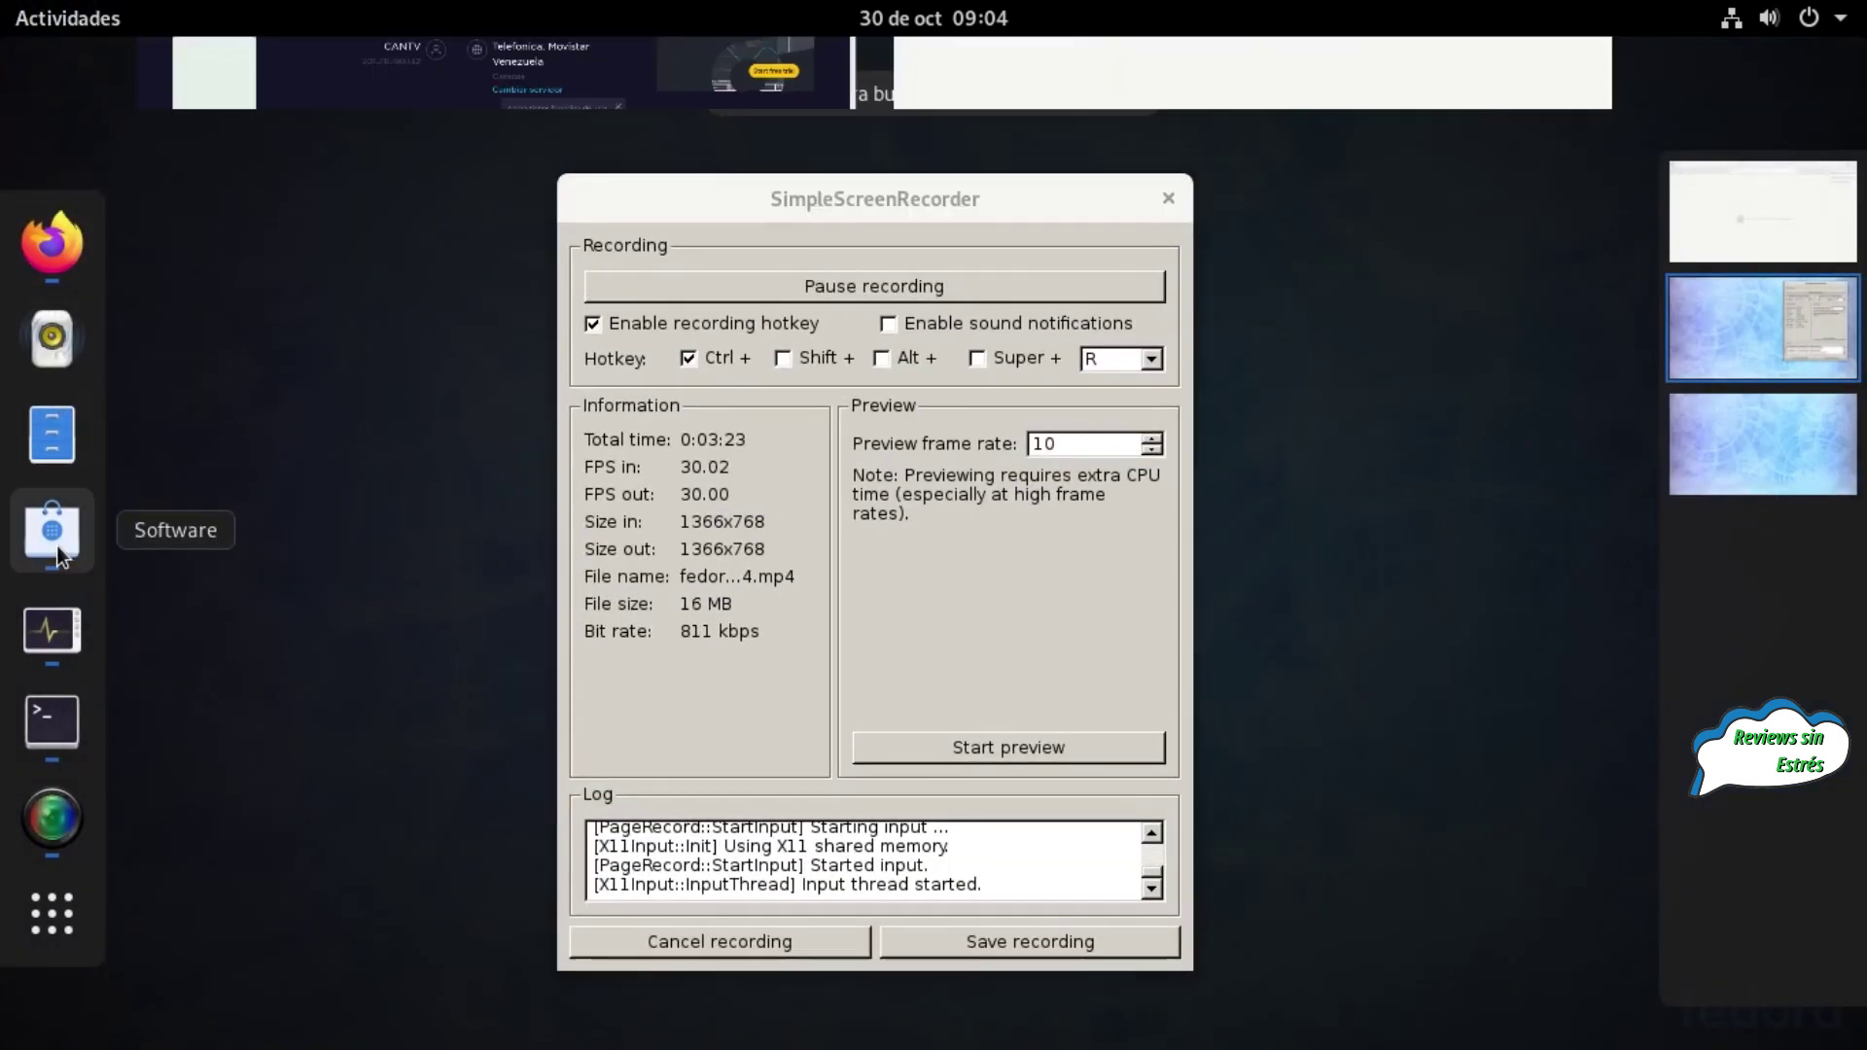
pyautogui.click(1449, 476)
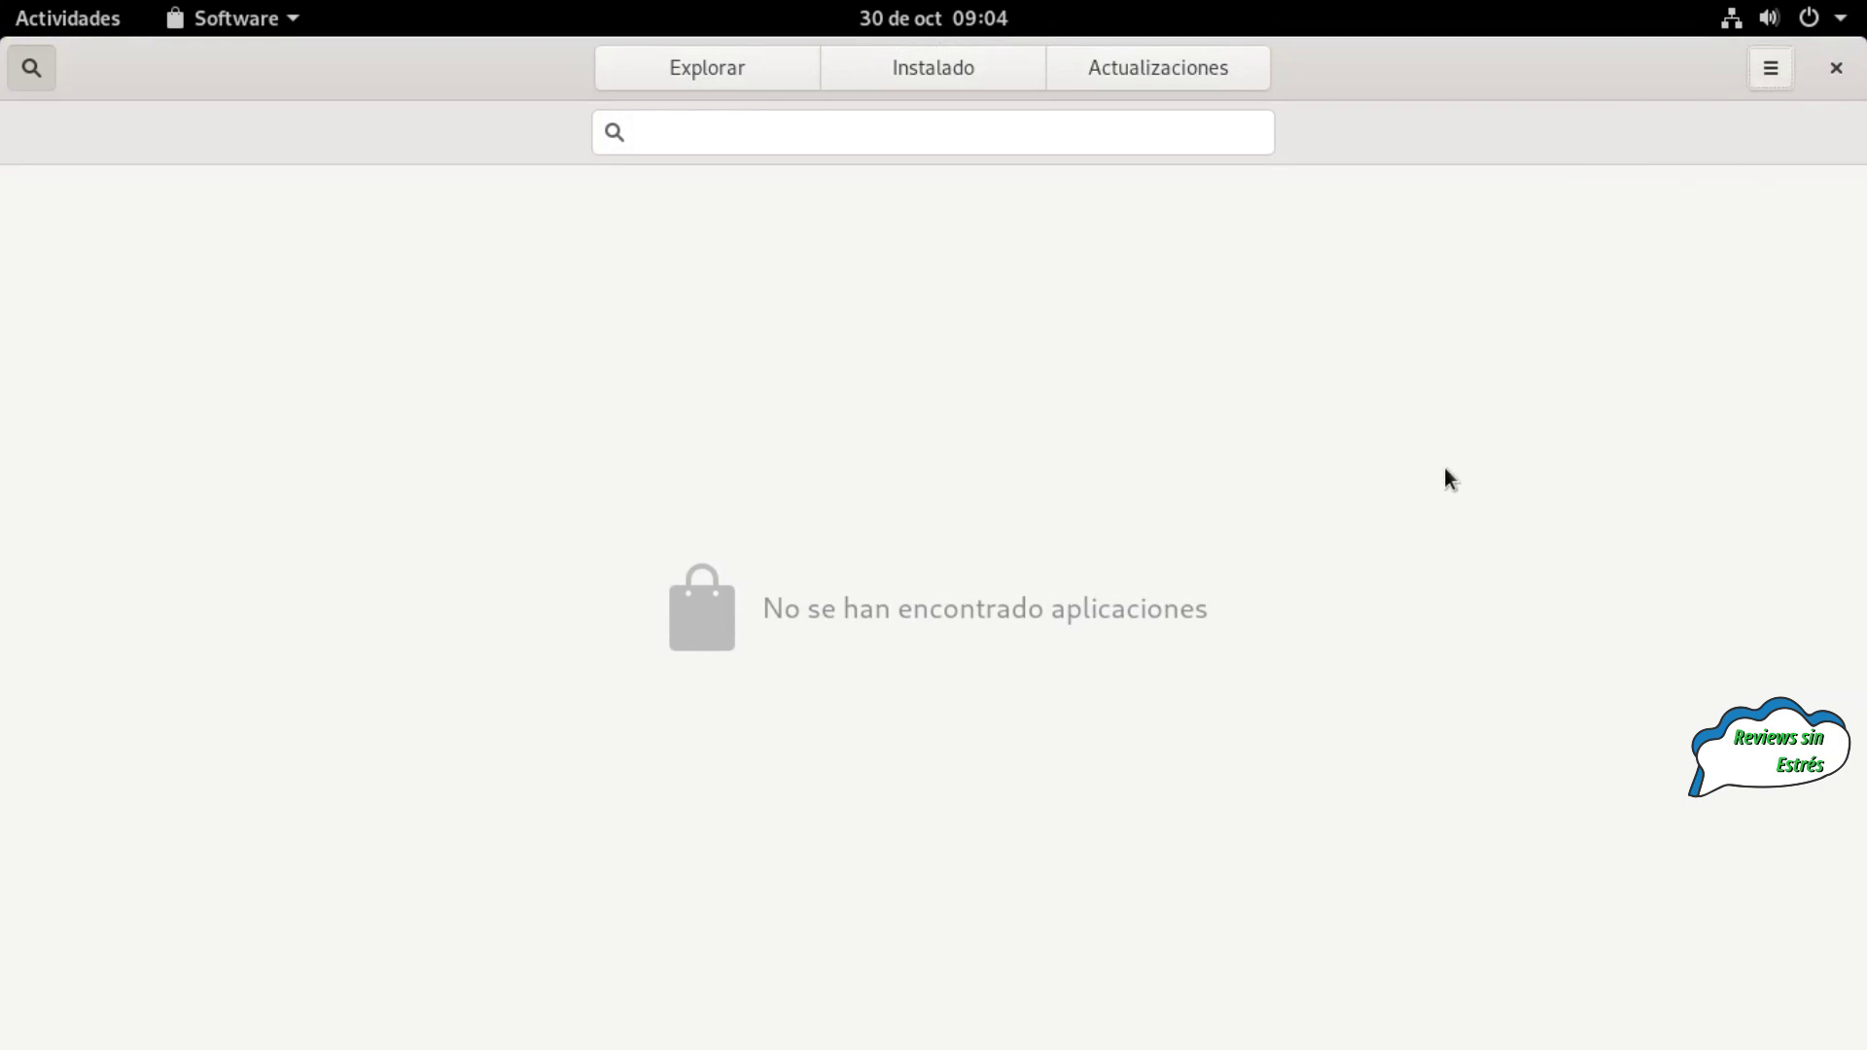
pyautogui.click(1770, 68)
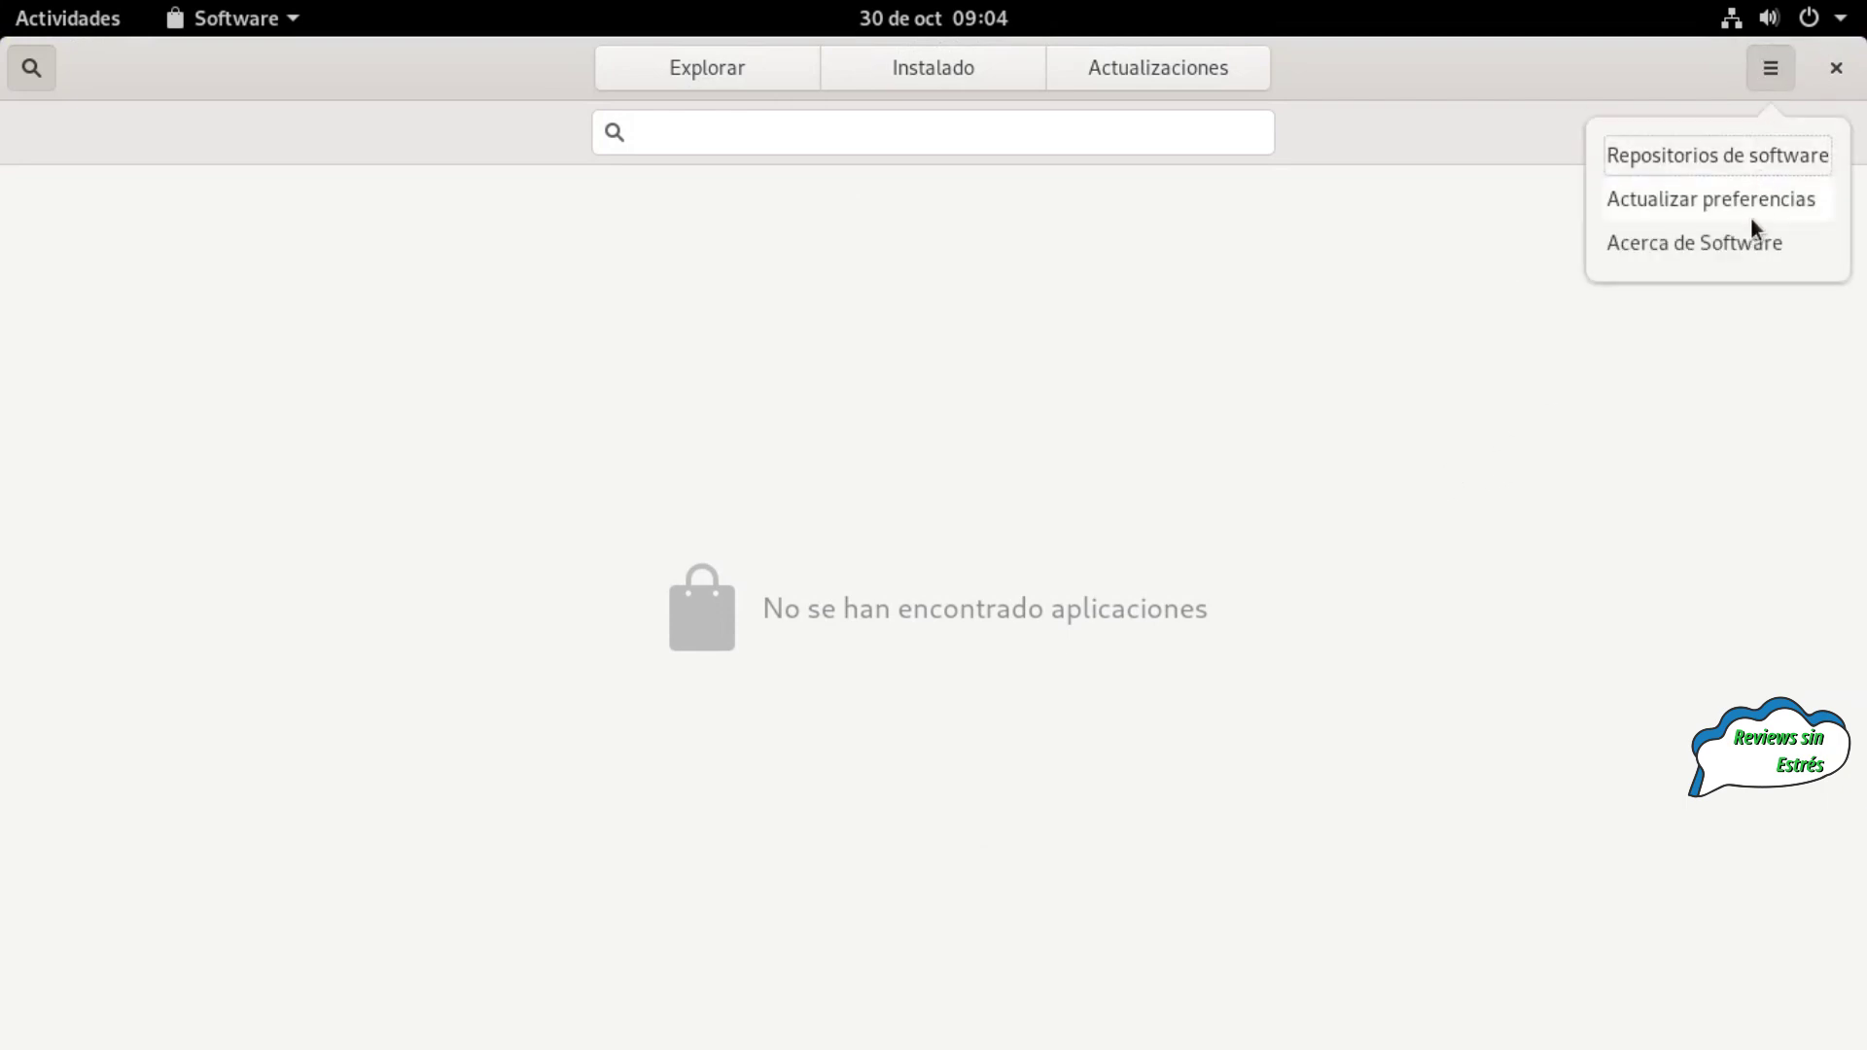
pyautogui.click(1688, 161)
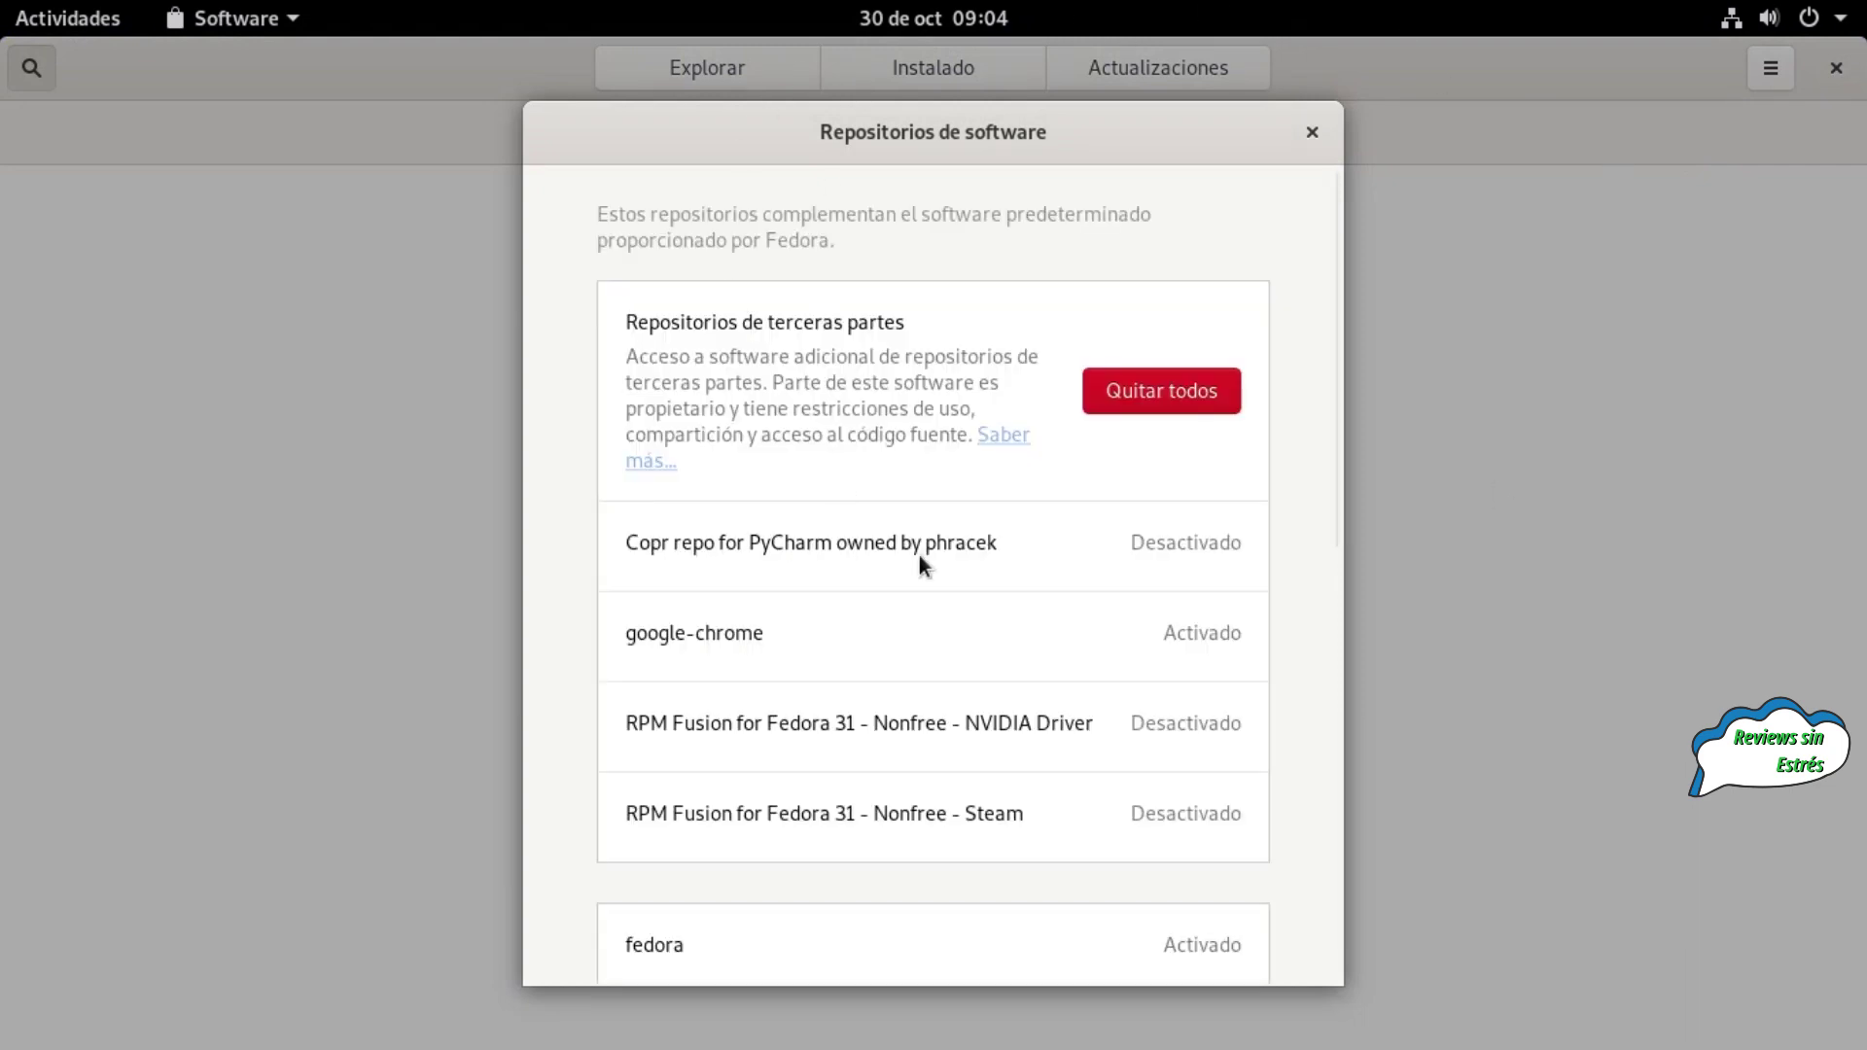
# Look through the third-party and Fedora repositories and which ones are enabled, and close the list
pyautogui.scroll(-10, 933, 598)
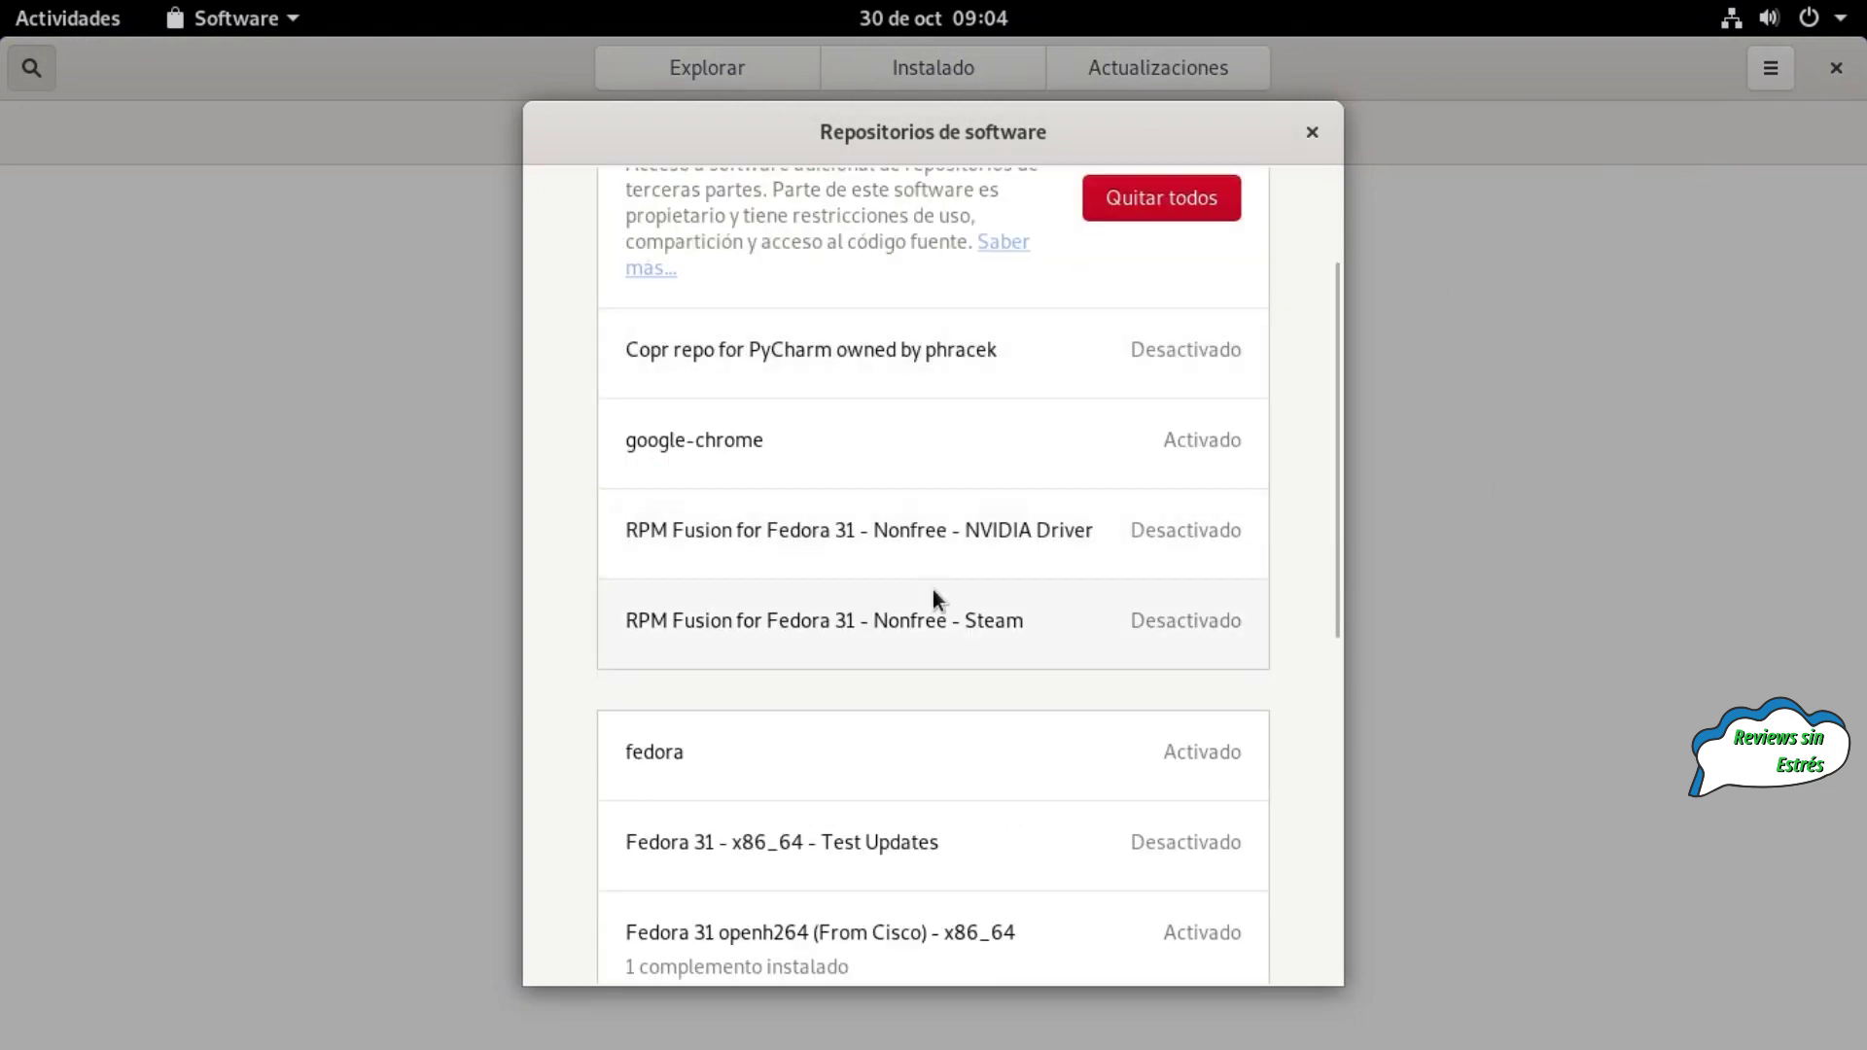
pyautogui.scroll(6, 934, 598)
pyautogui.scroll(5, 931, 590)
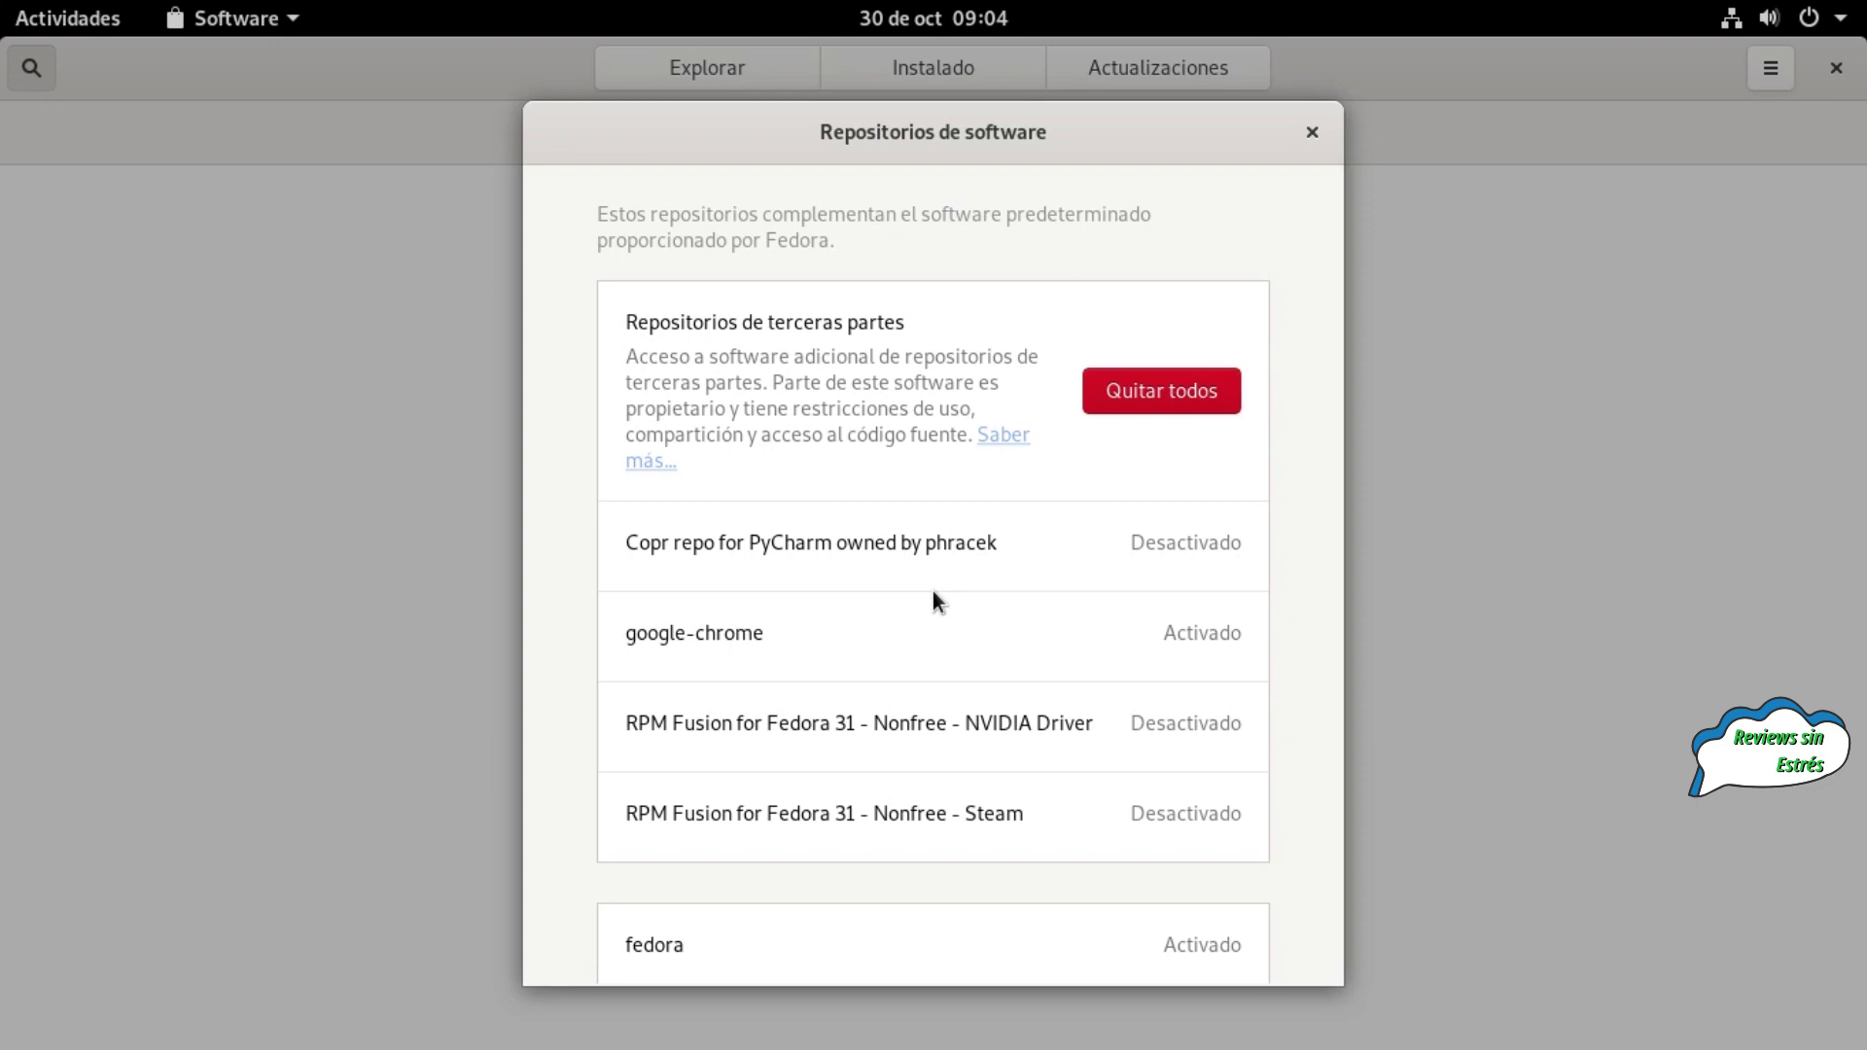
pyautogui.scroll(-5, 925, 597)
pyautogui.scroll(4, 953, 655)
pyautogui.scroll(1, 952, 665)
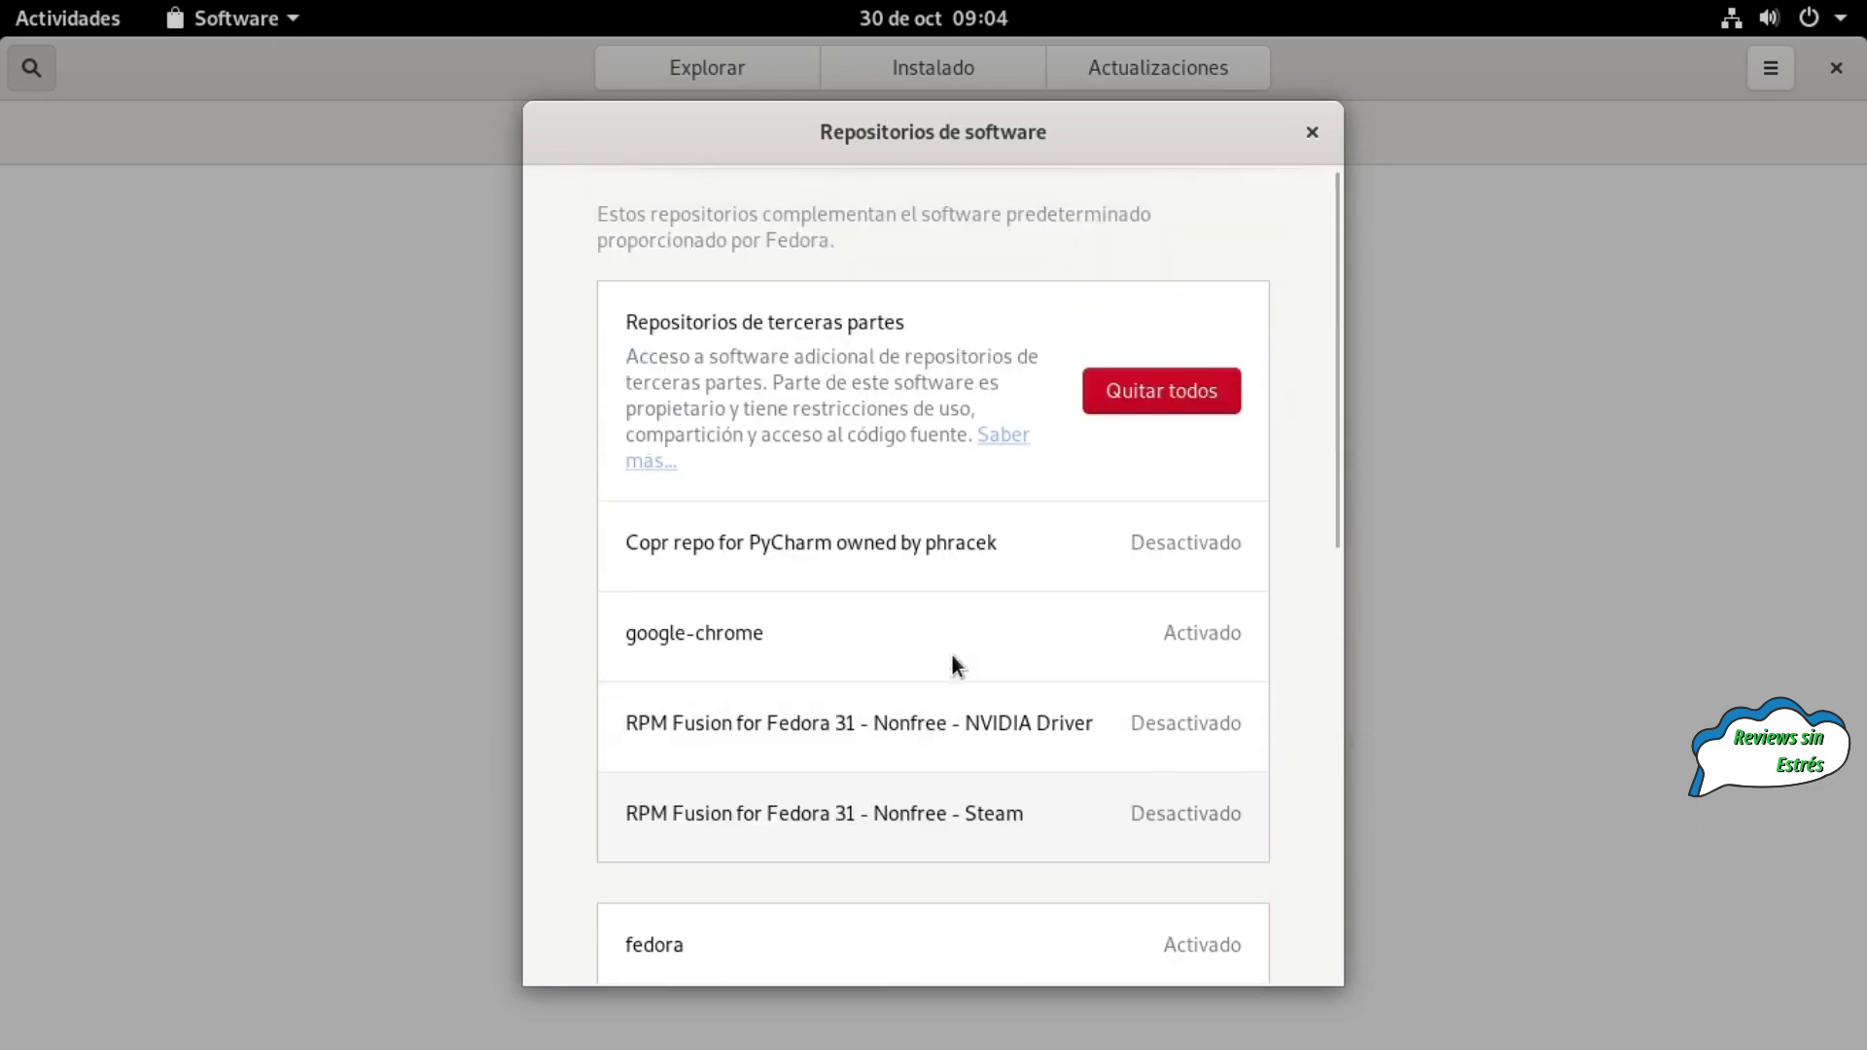
pyautogui.scroll(-8, 942, 665)
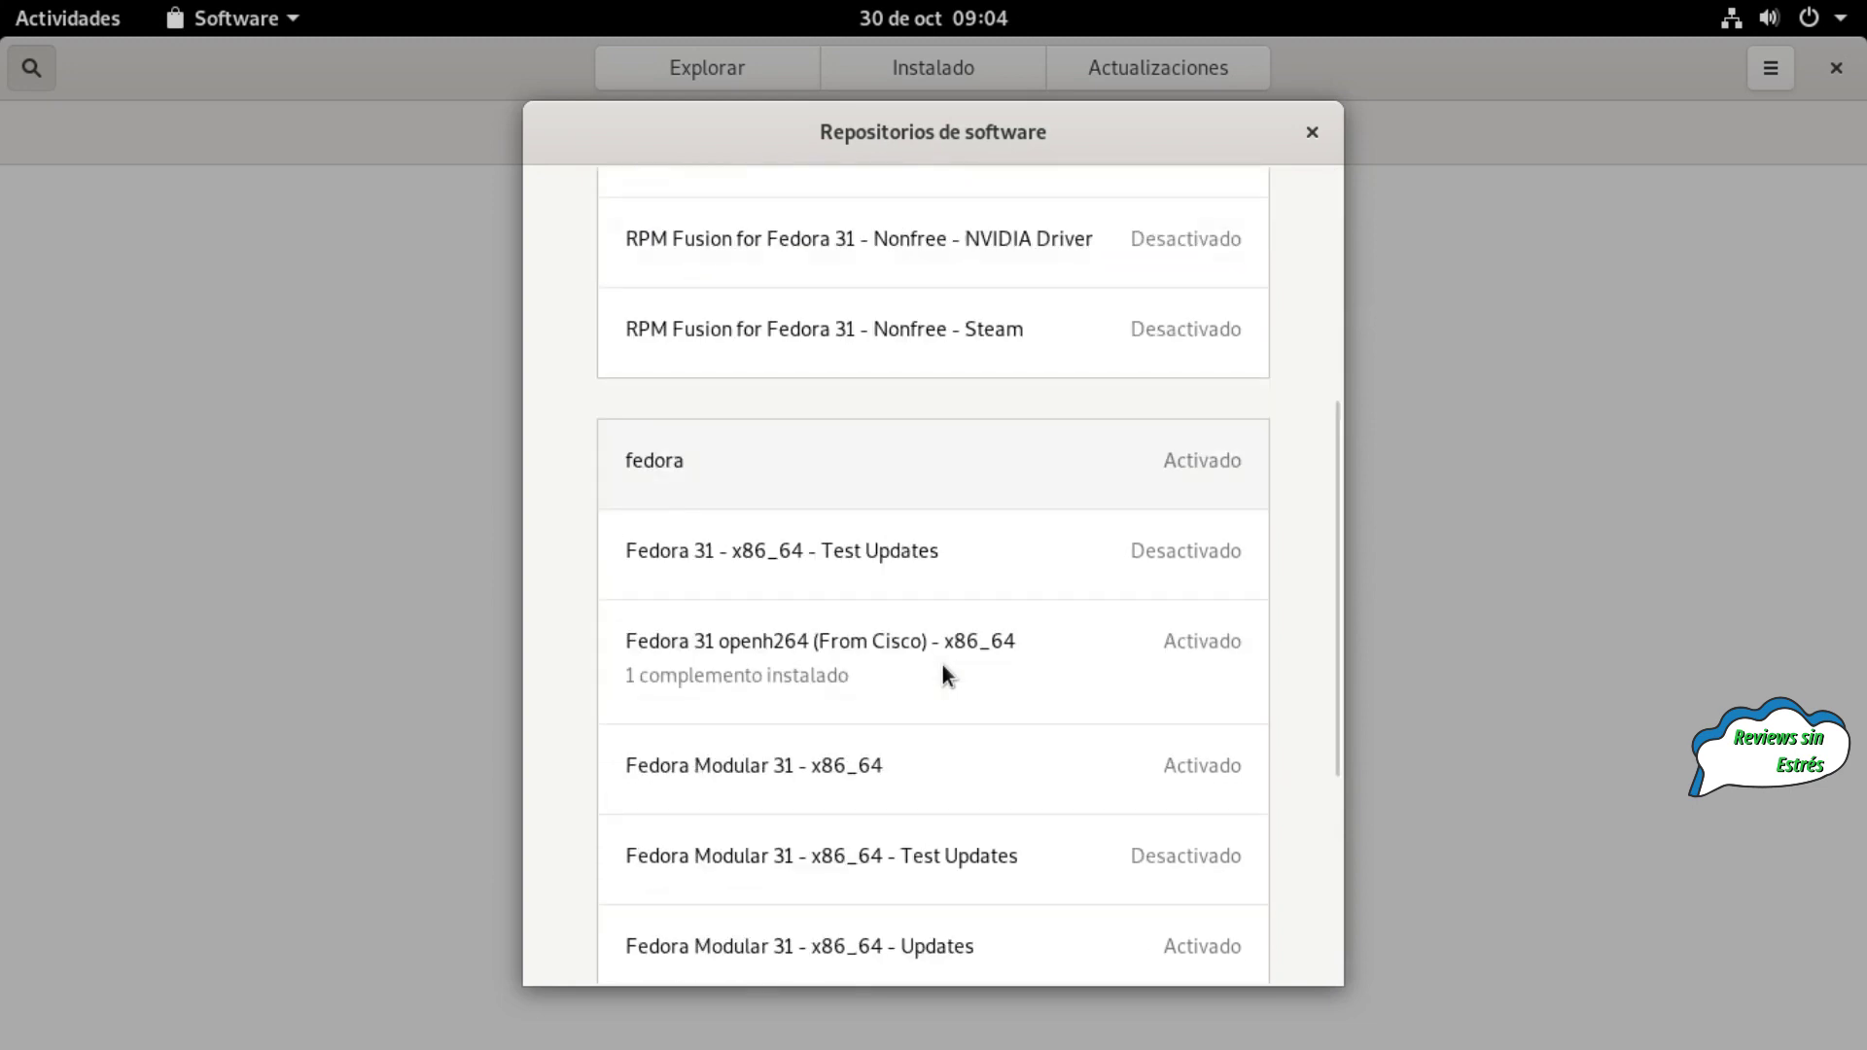
pyautogui.scroll(3, 931, 671)
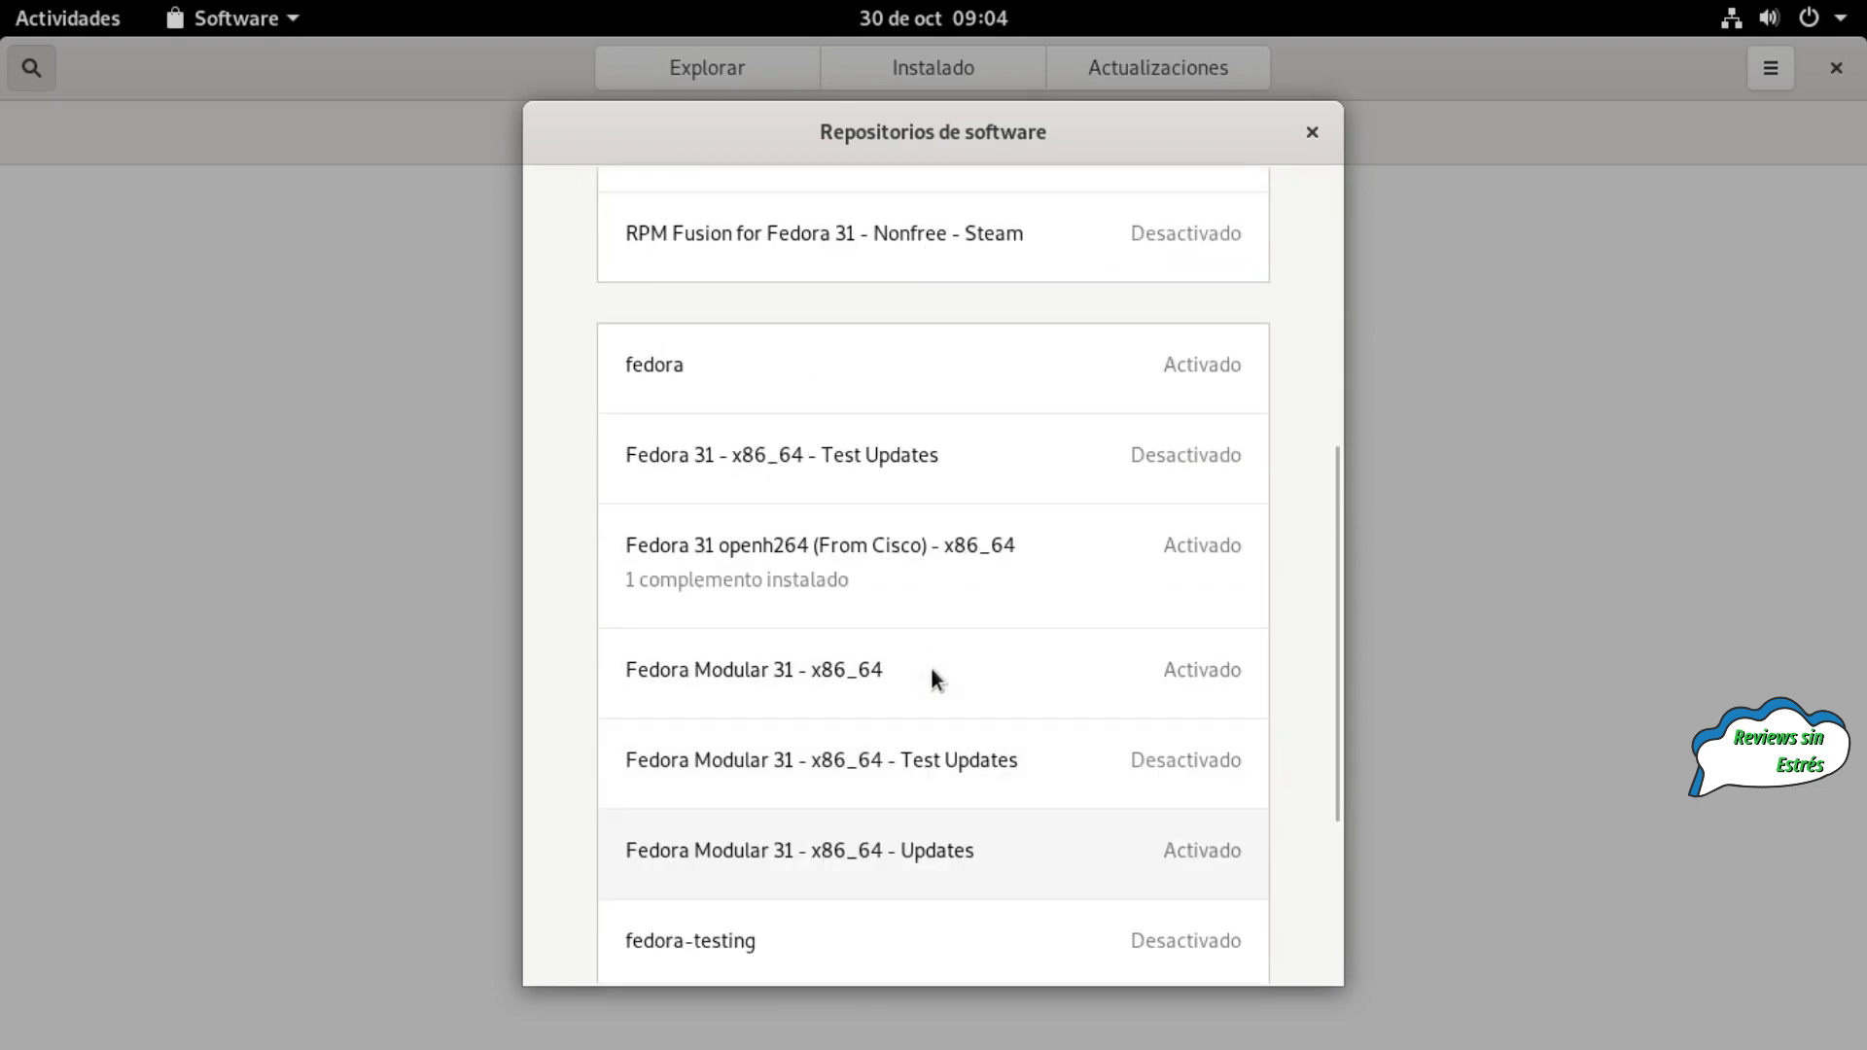
pyautogui.scroll(4, 931, 671)
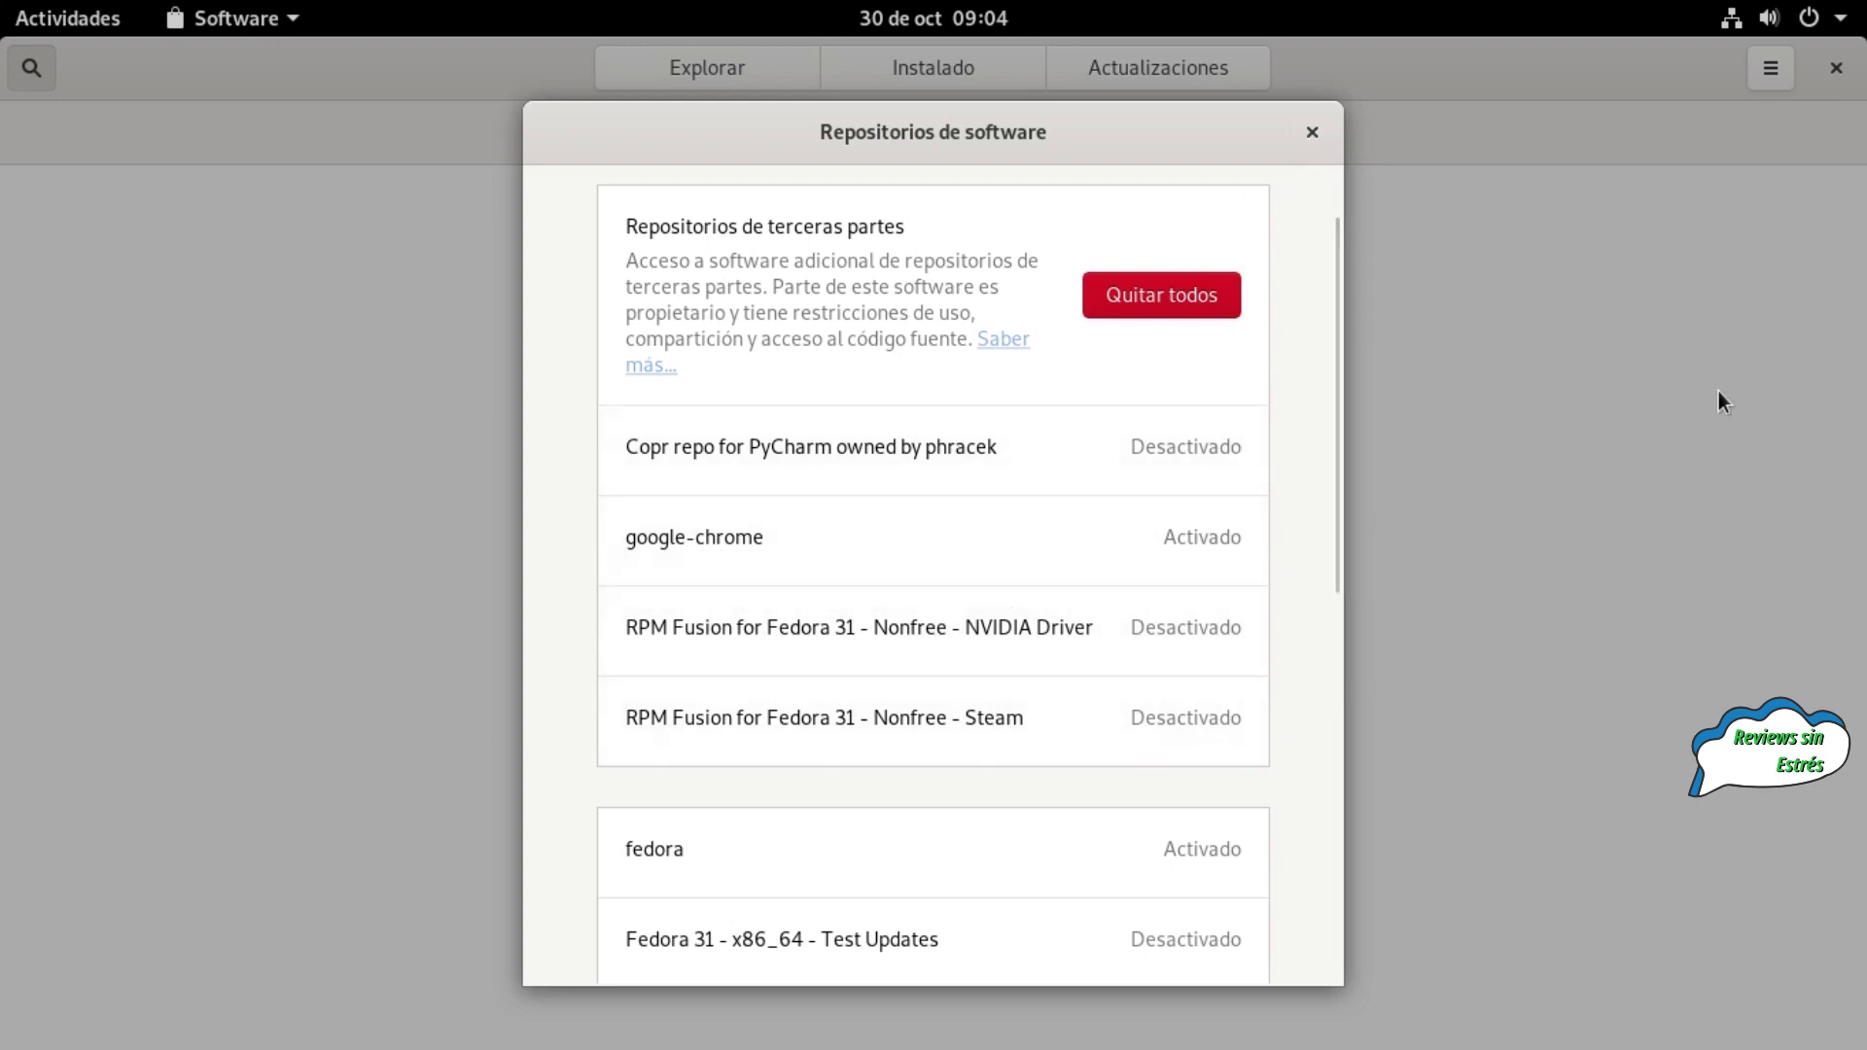
pyautogui.click(1311, 132)
# Show the repository and update preference options once more and close the Software app
pyautogui.click(771, 134)
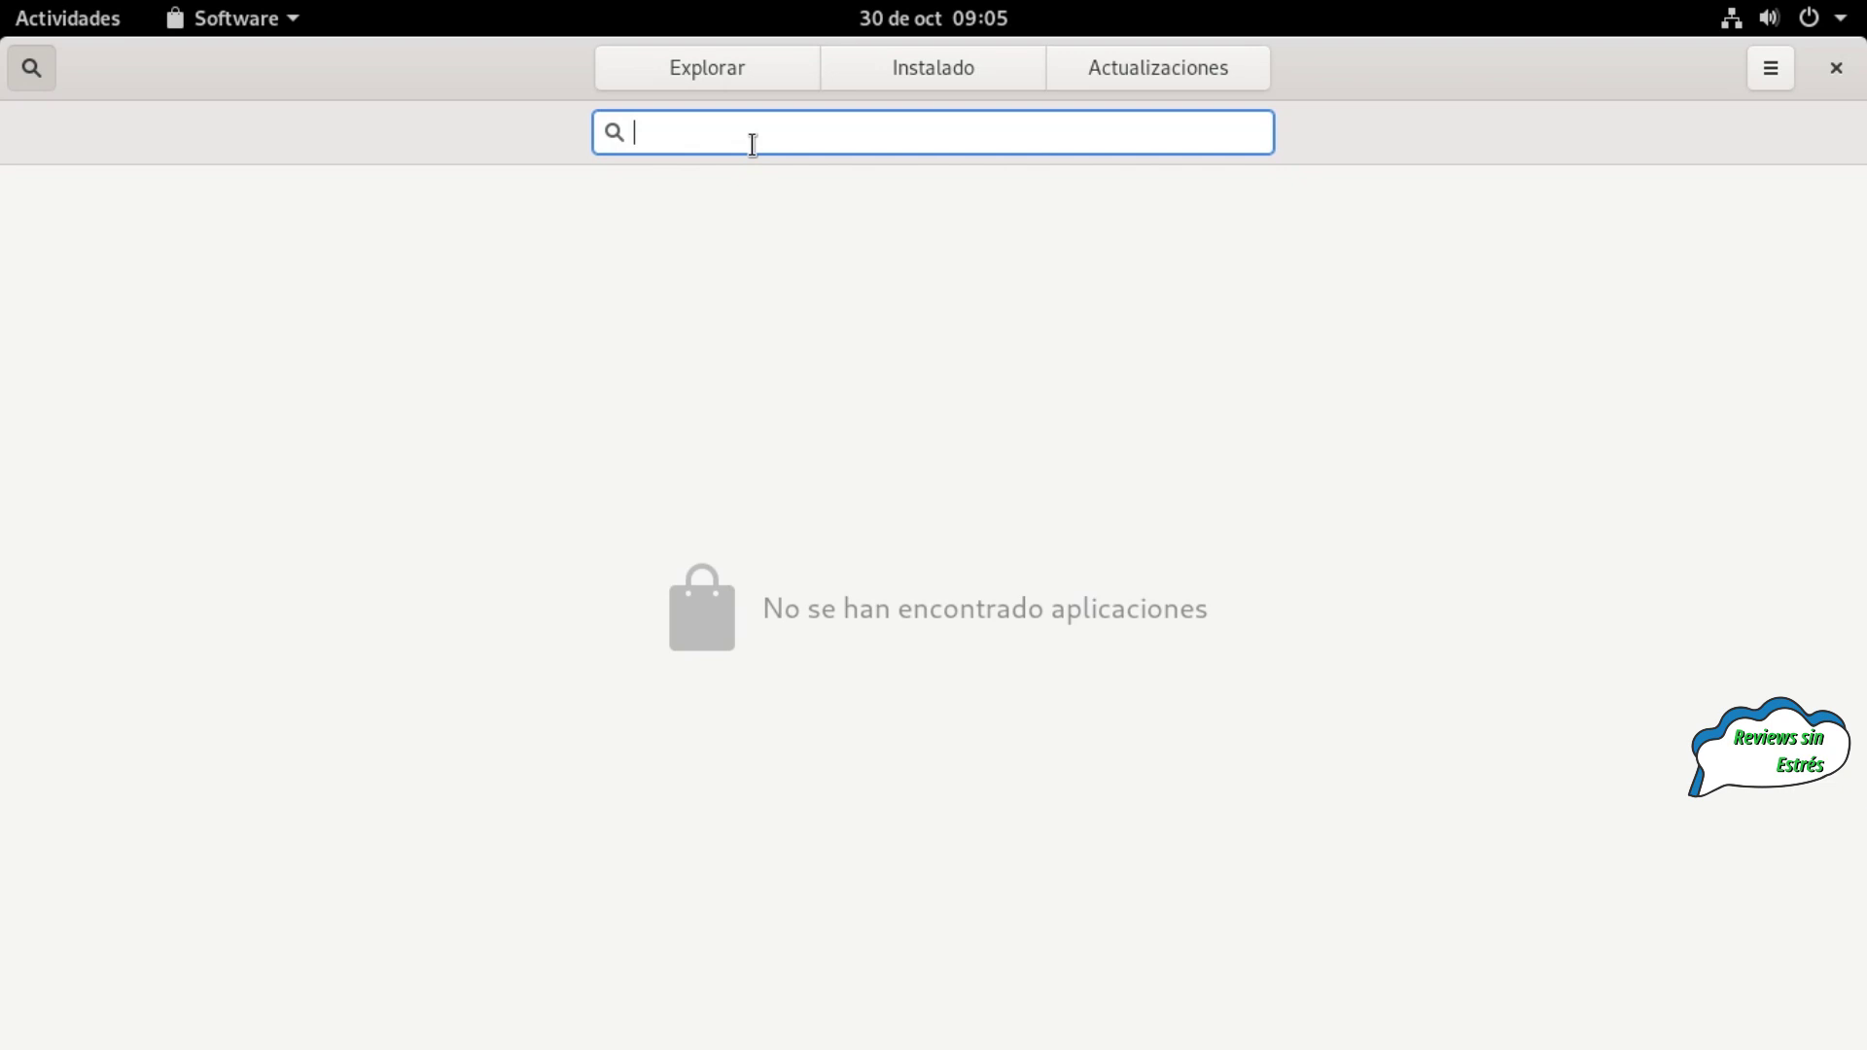
pyautogui.click(1770, 68)
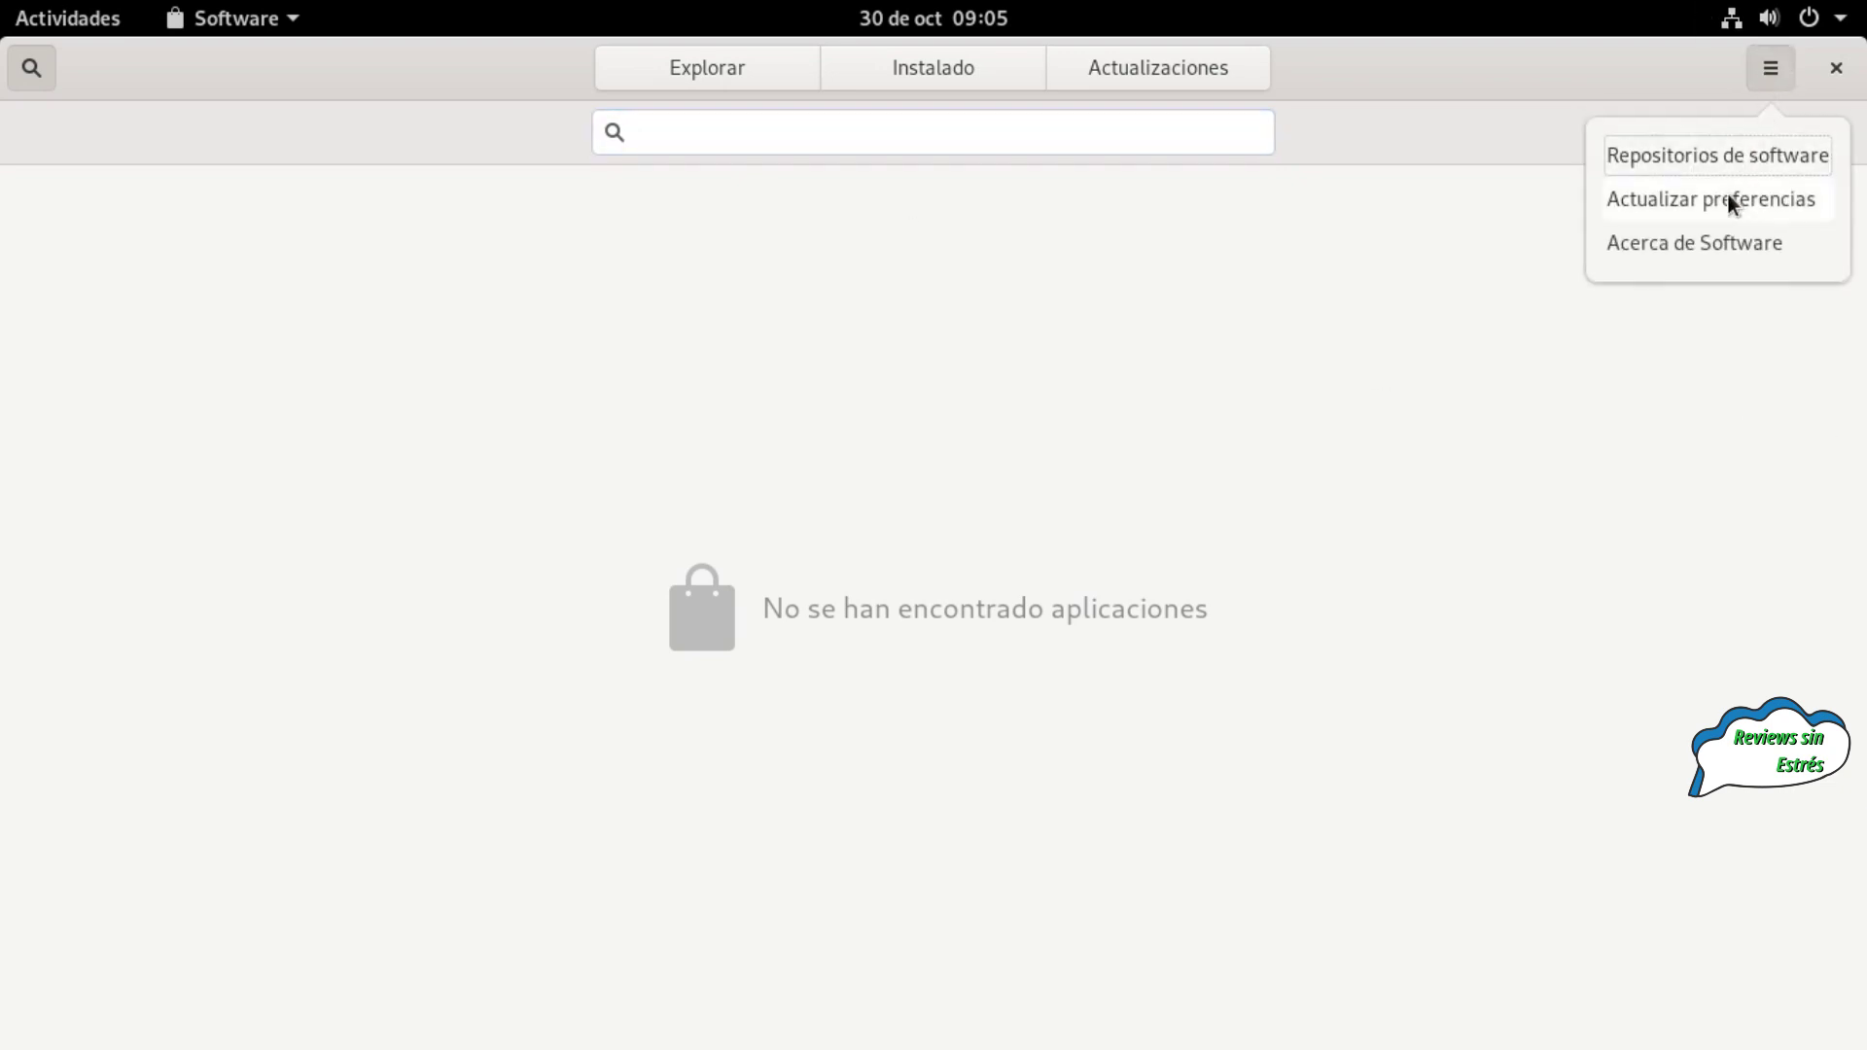
pyautogui.click(1837, 70)
pyautogui.click(1837, 70)
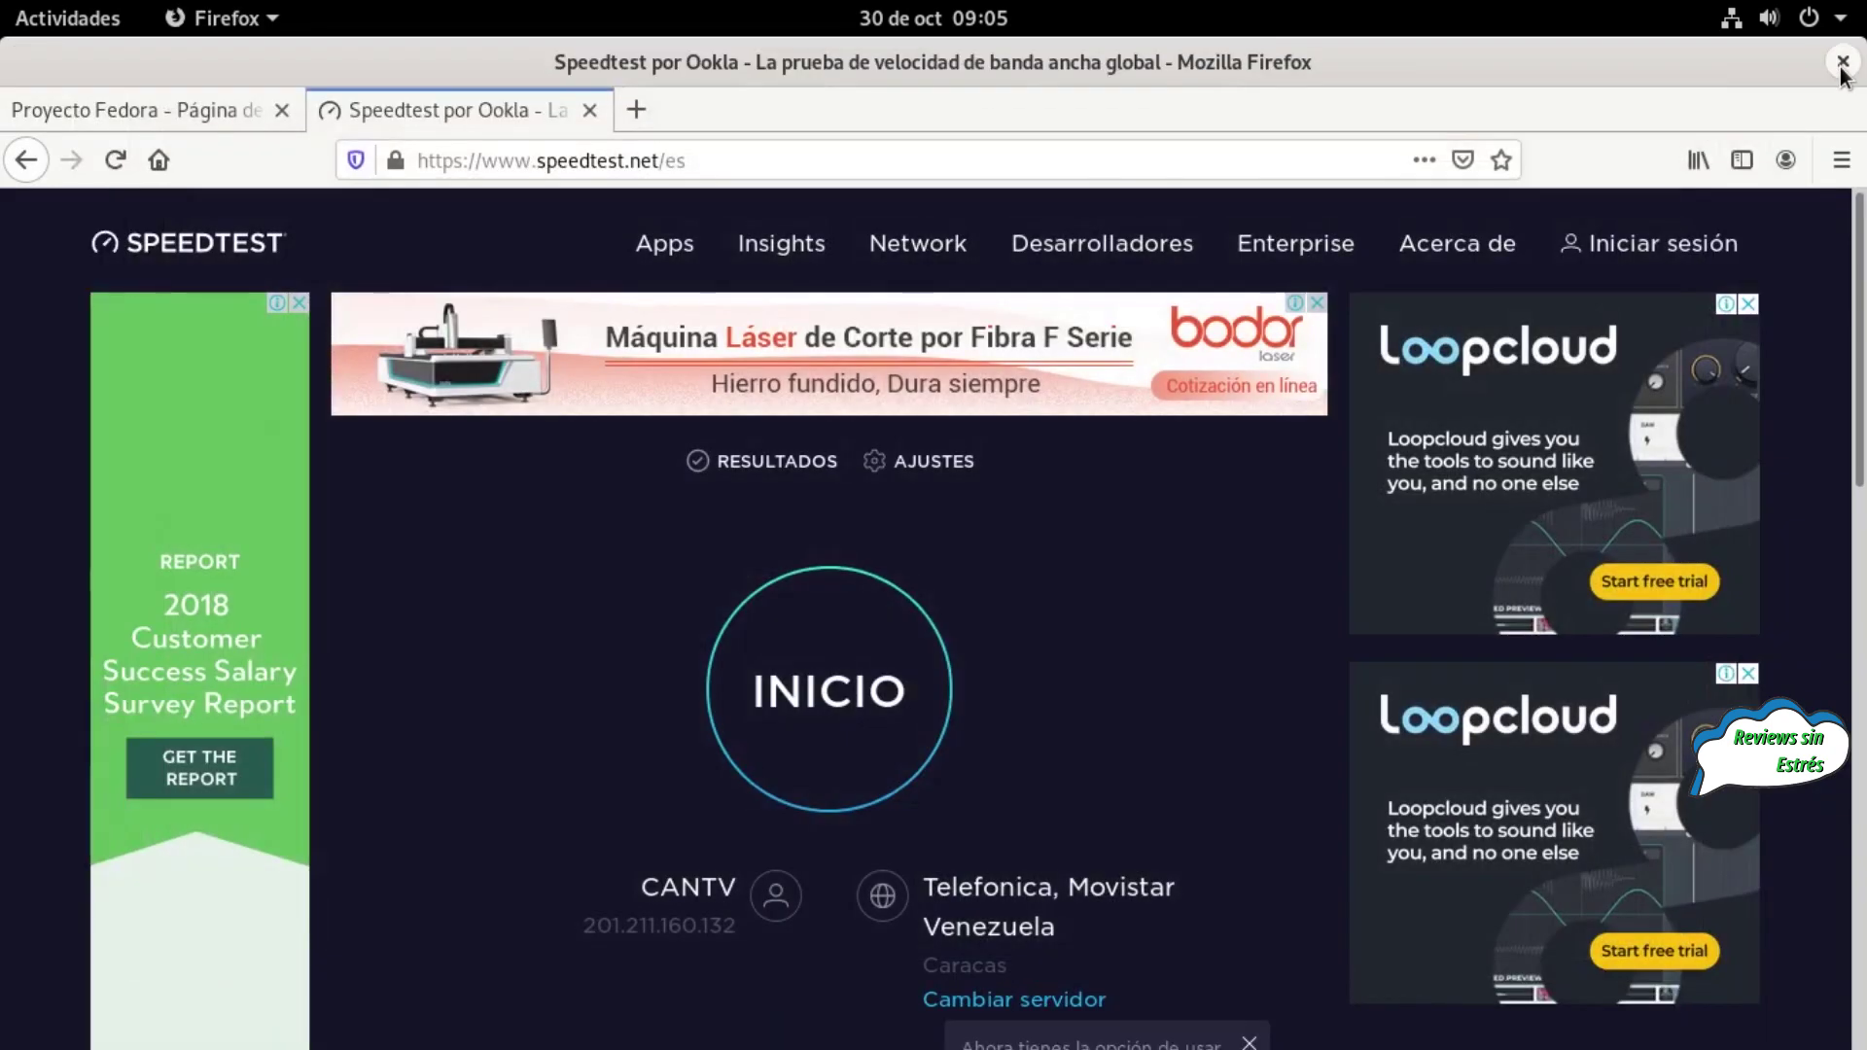
# Start the Speedtest connection test in Firefox and check its progress
pyautogui.click(831, 642)
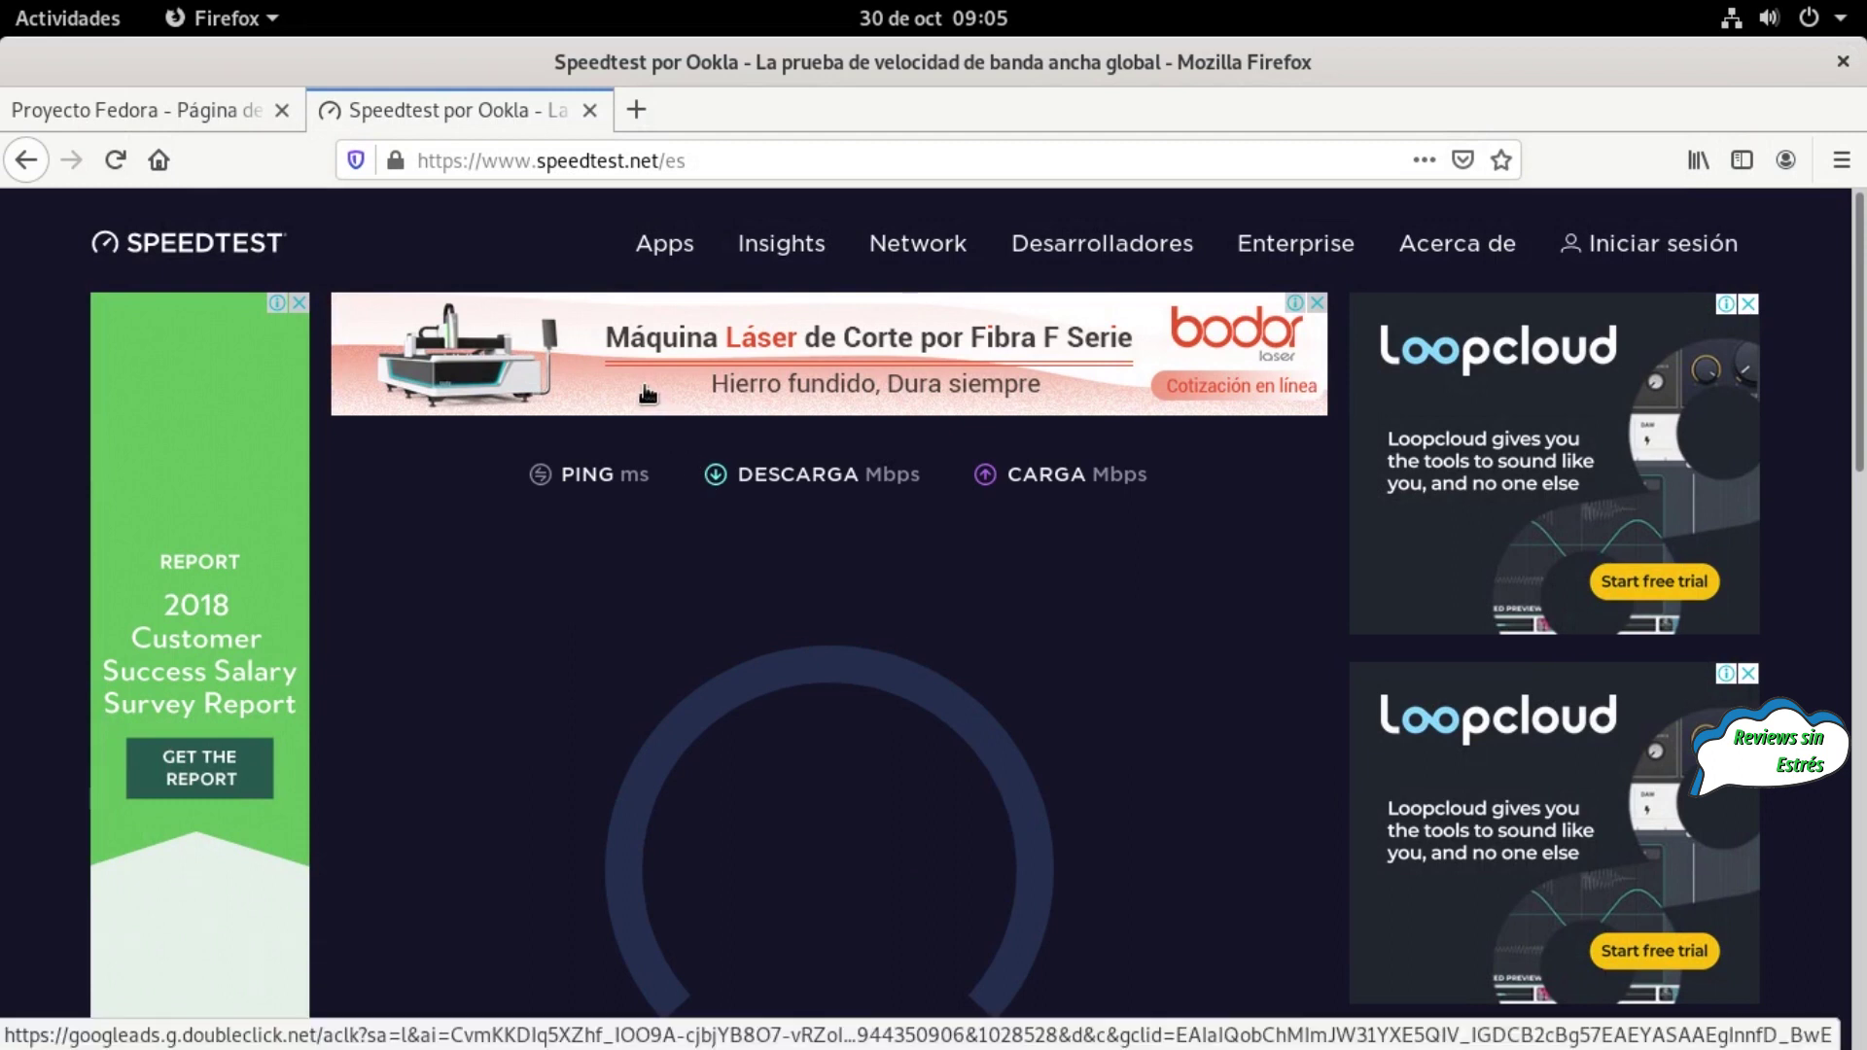
pyautogui.press('super')
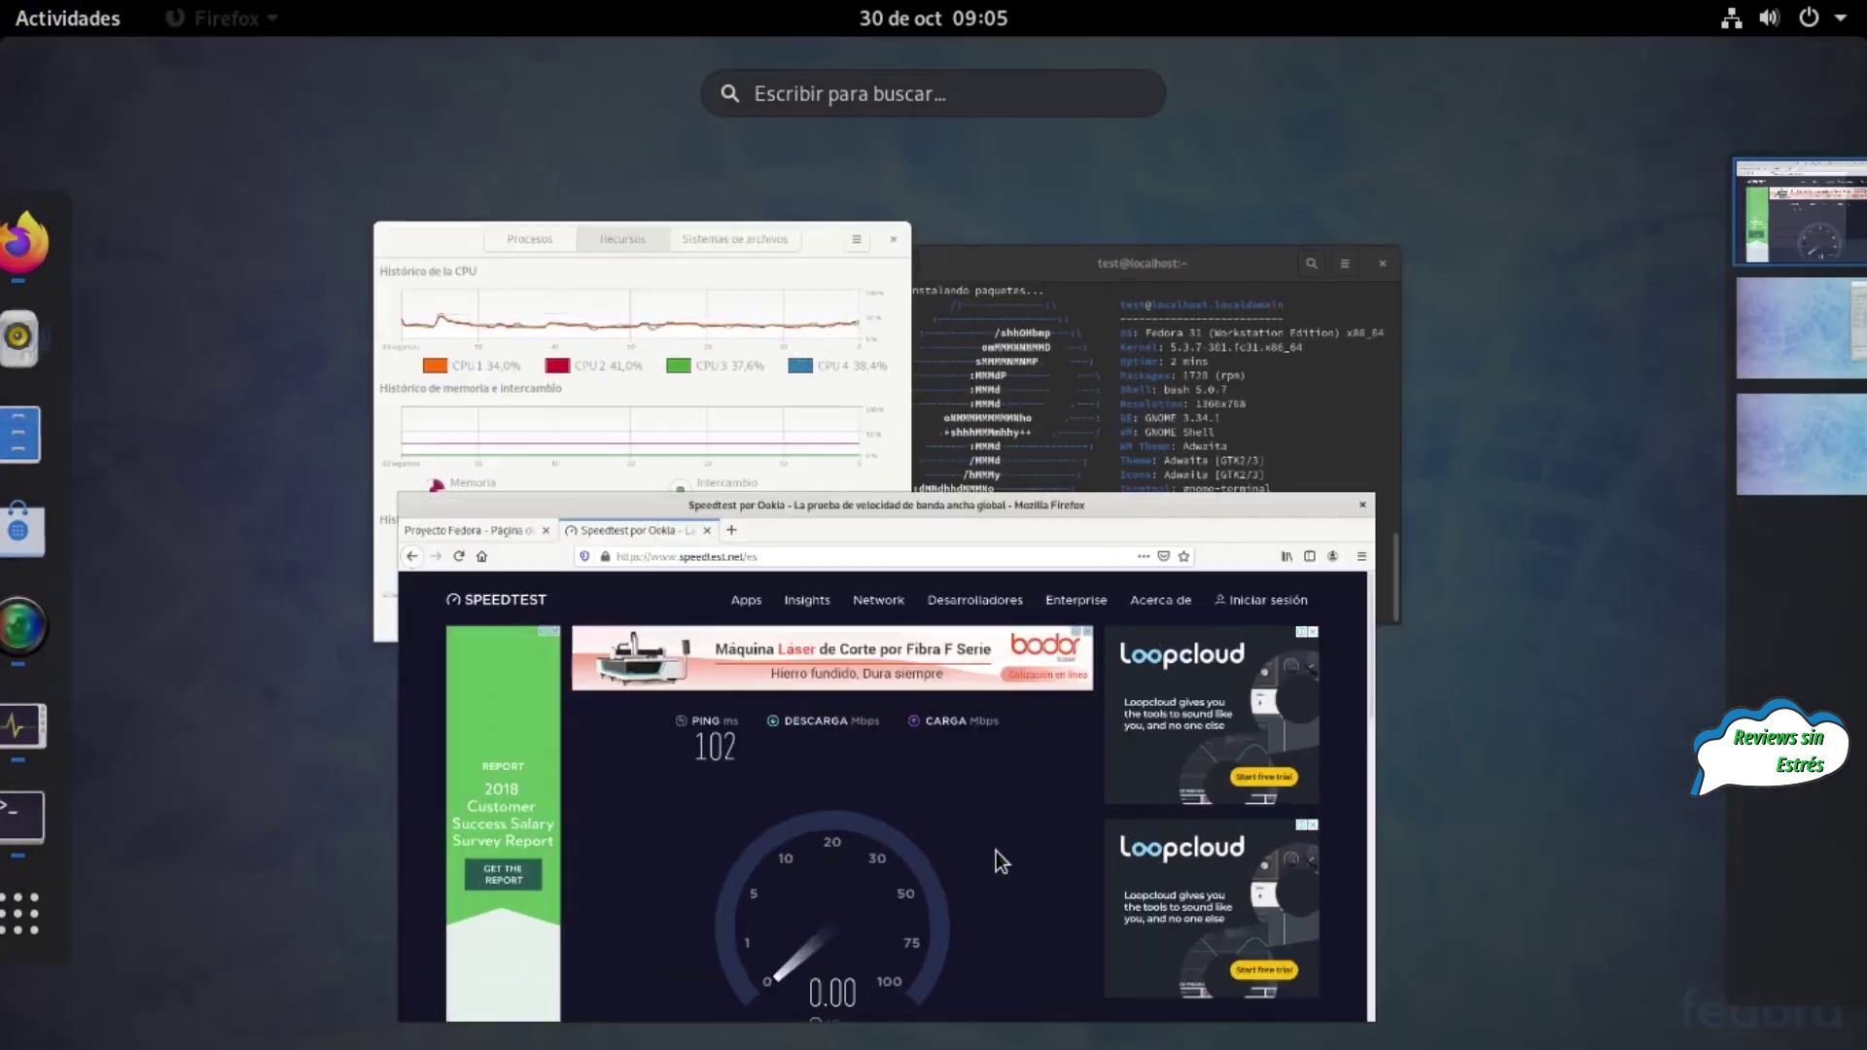
pyautogui.click(996, 850)
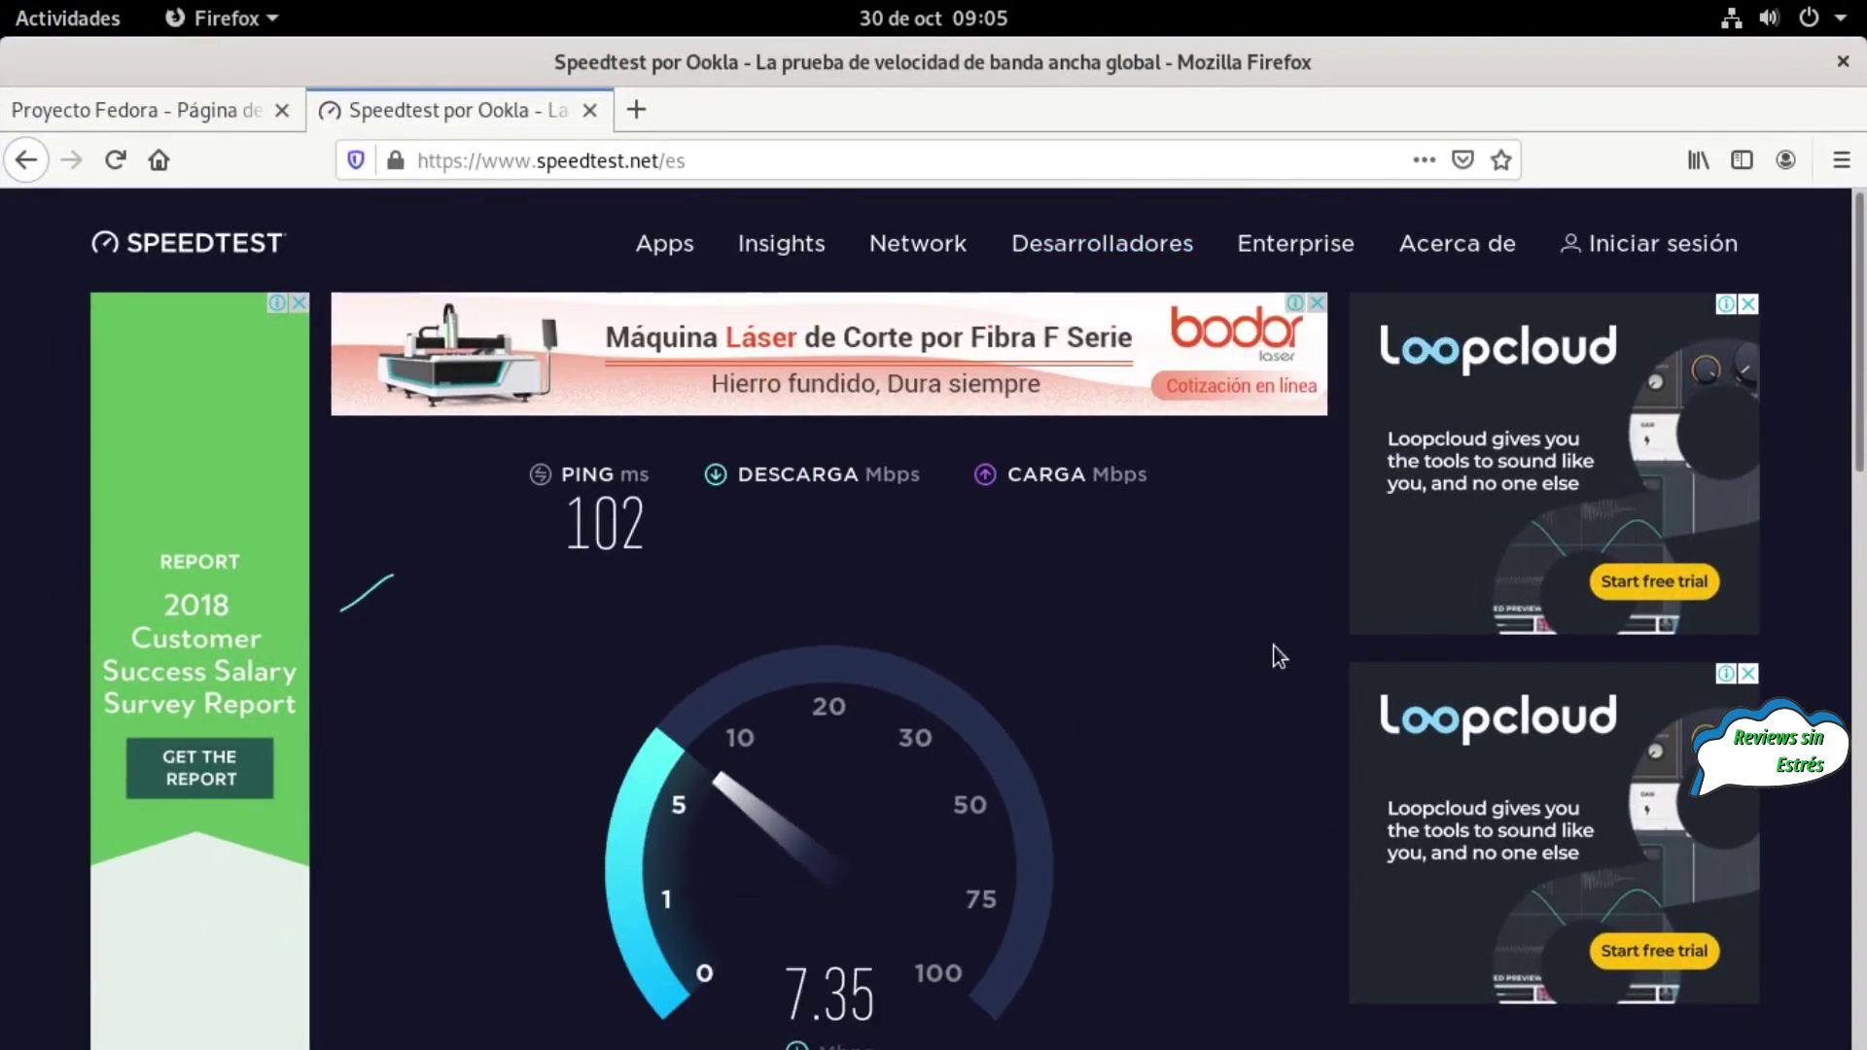
# Go to the empty third workspace, view the display settings from the desktop and close them
pyautogui.moveTo(2, 2)
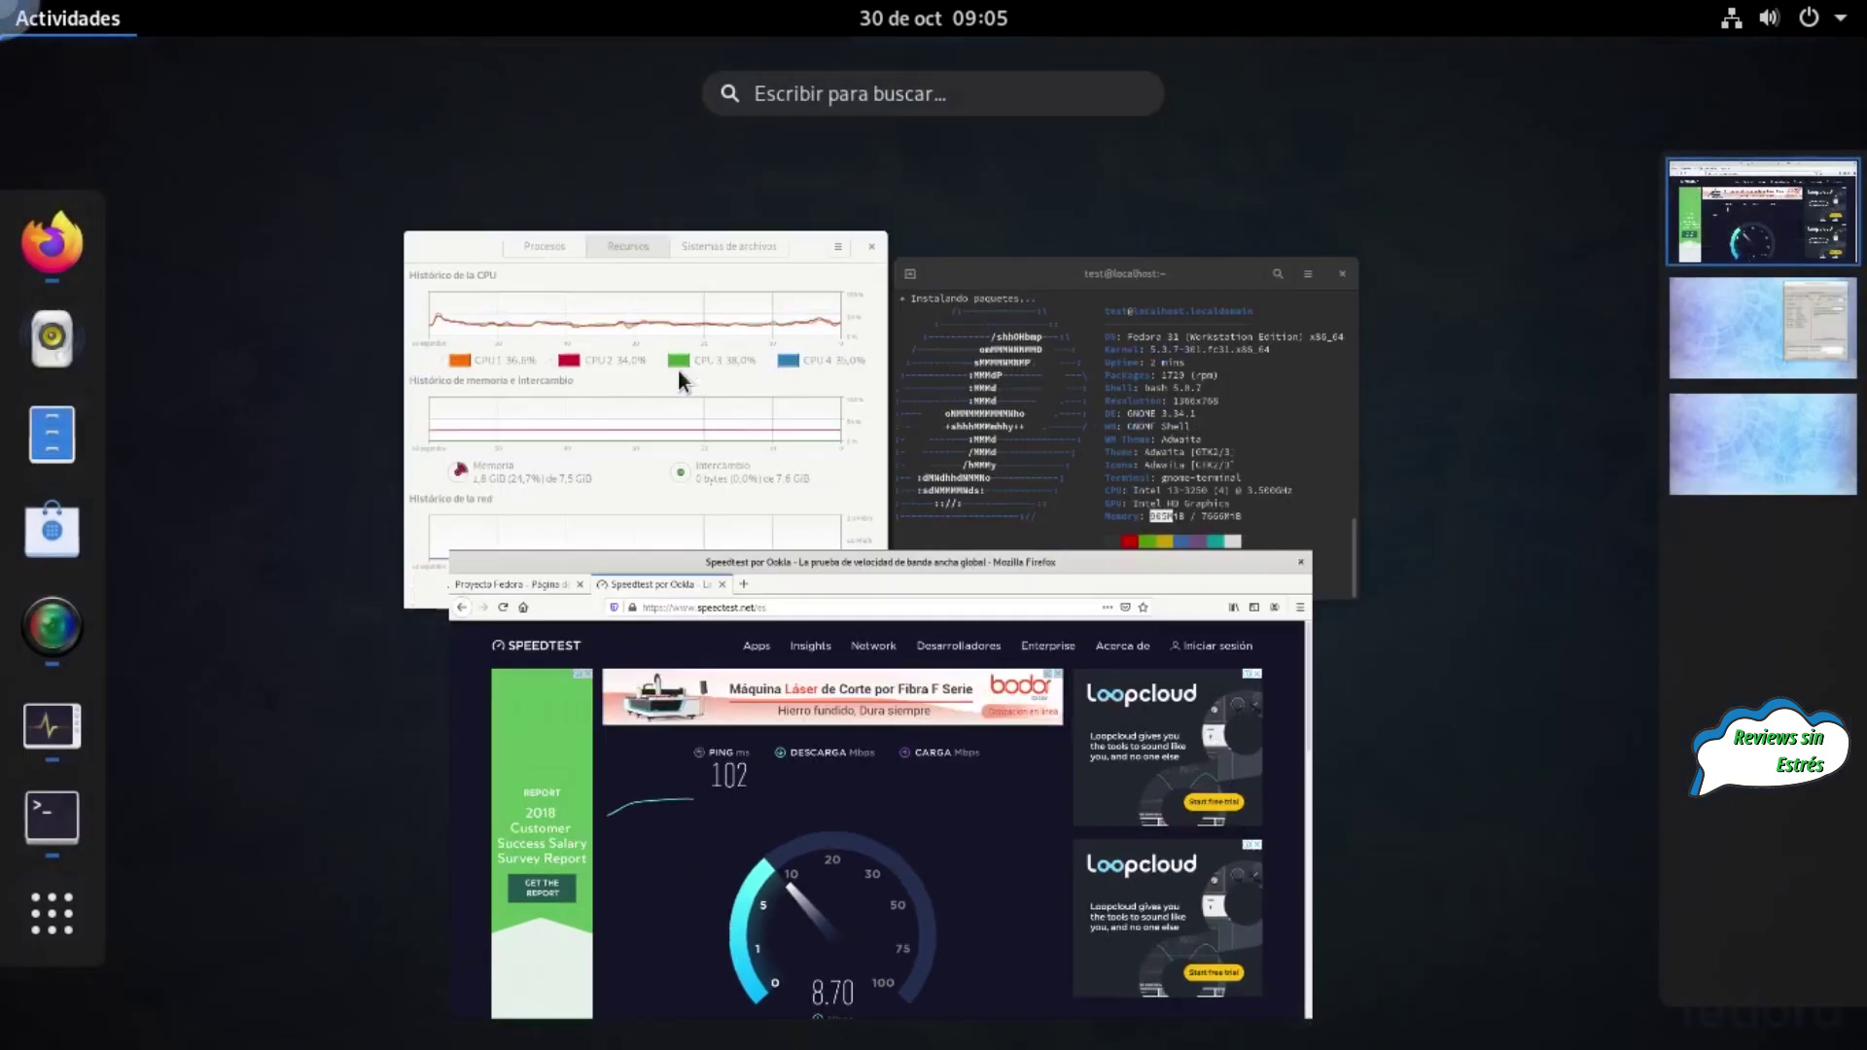
pyautogui.click(1762, 434)
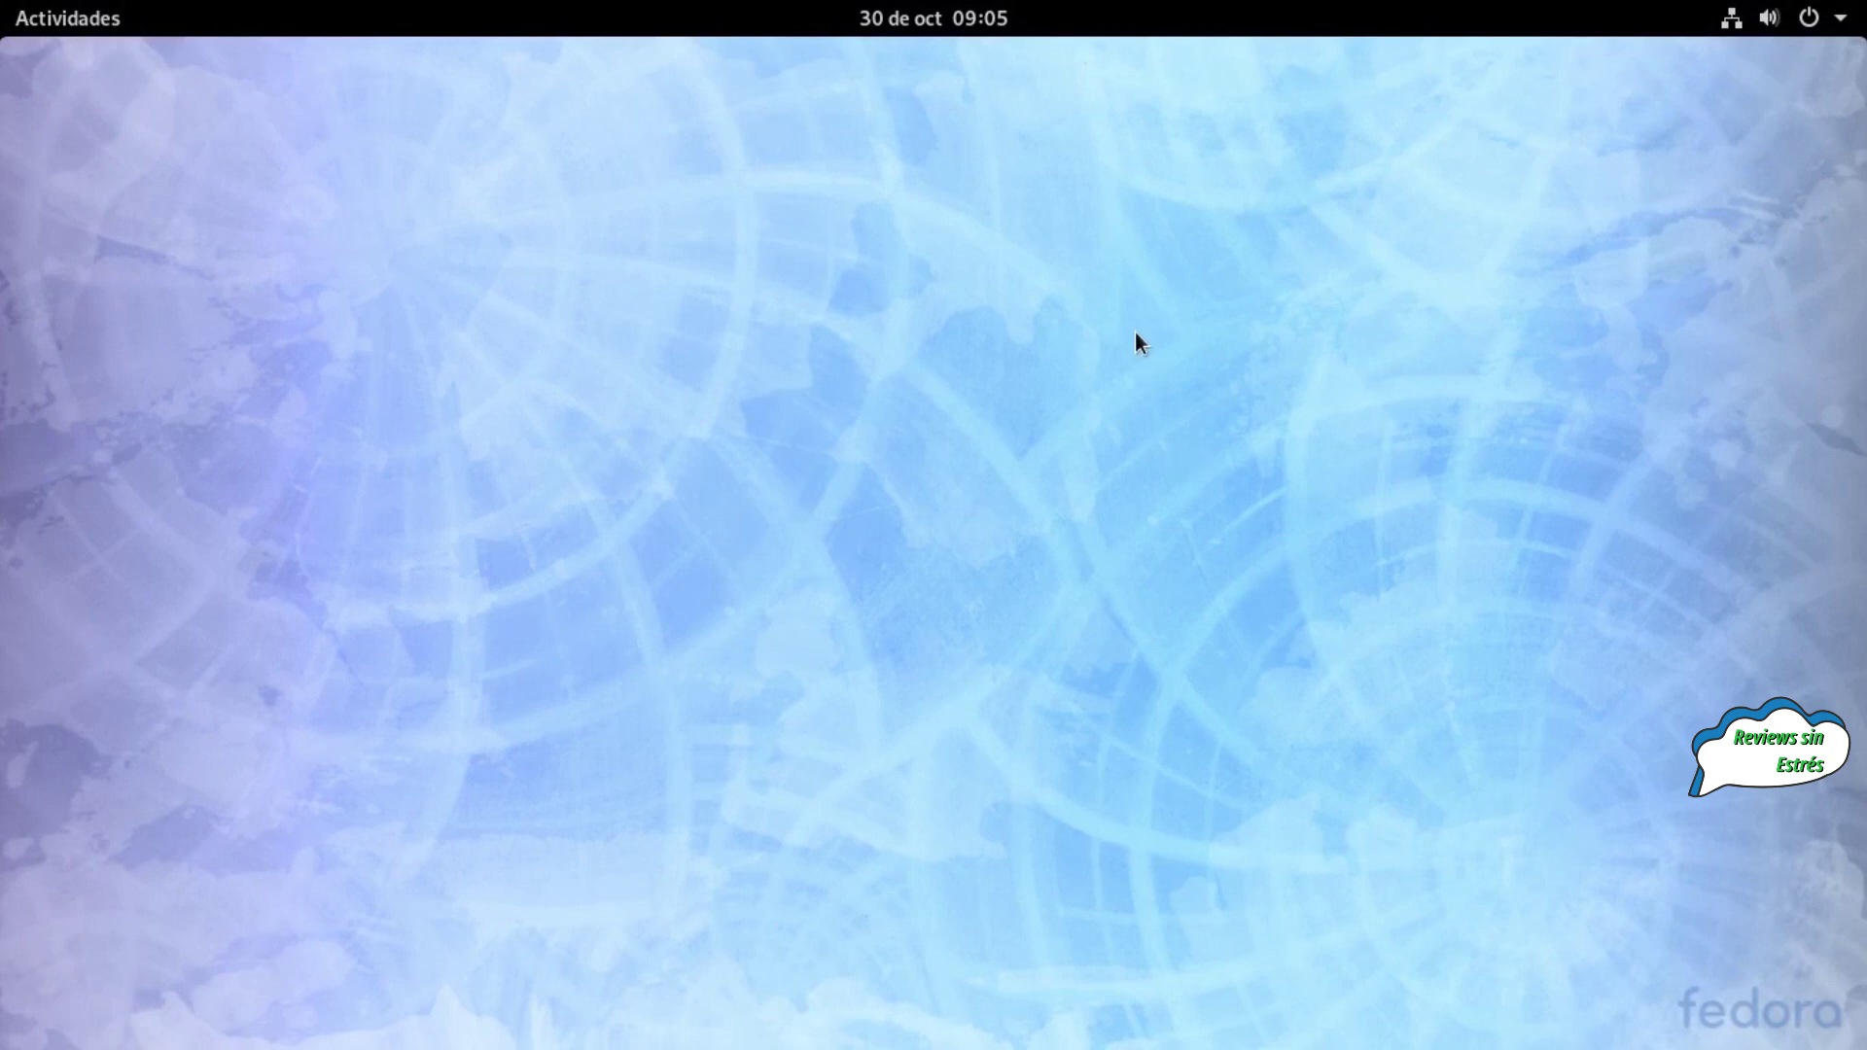
pyautogui.rightClick(412, 436)
pyautogui.click(543, 568)
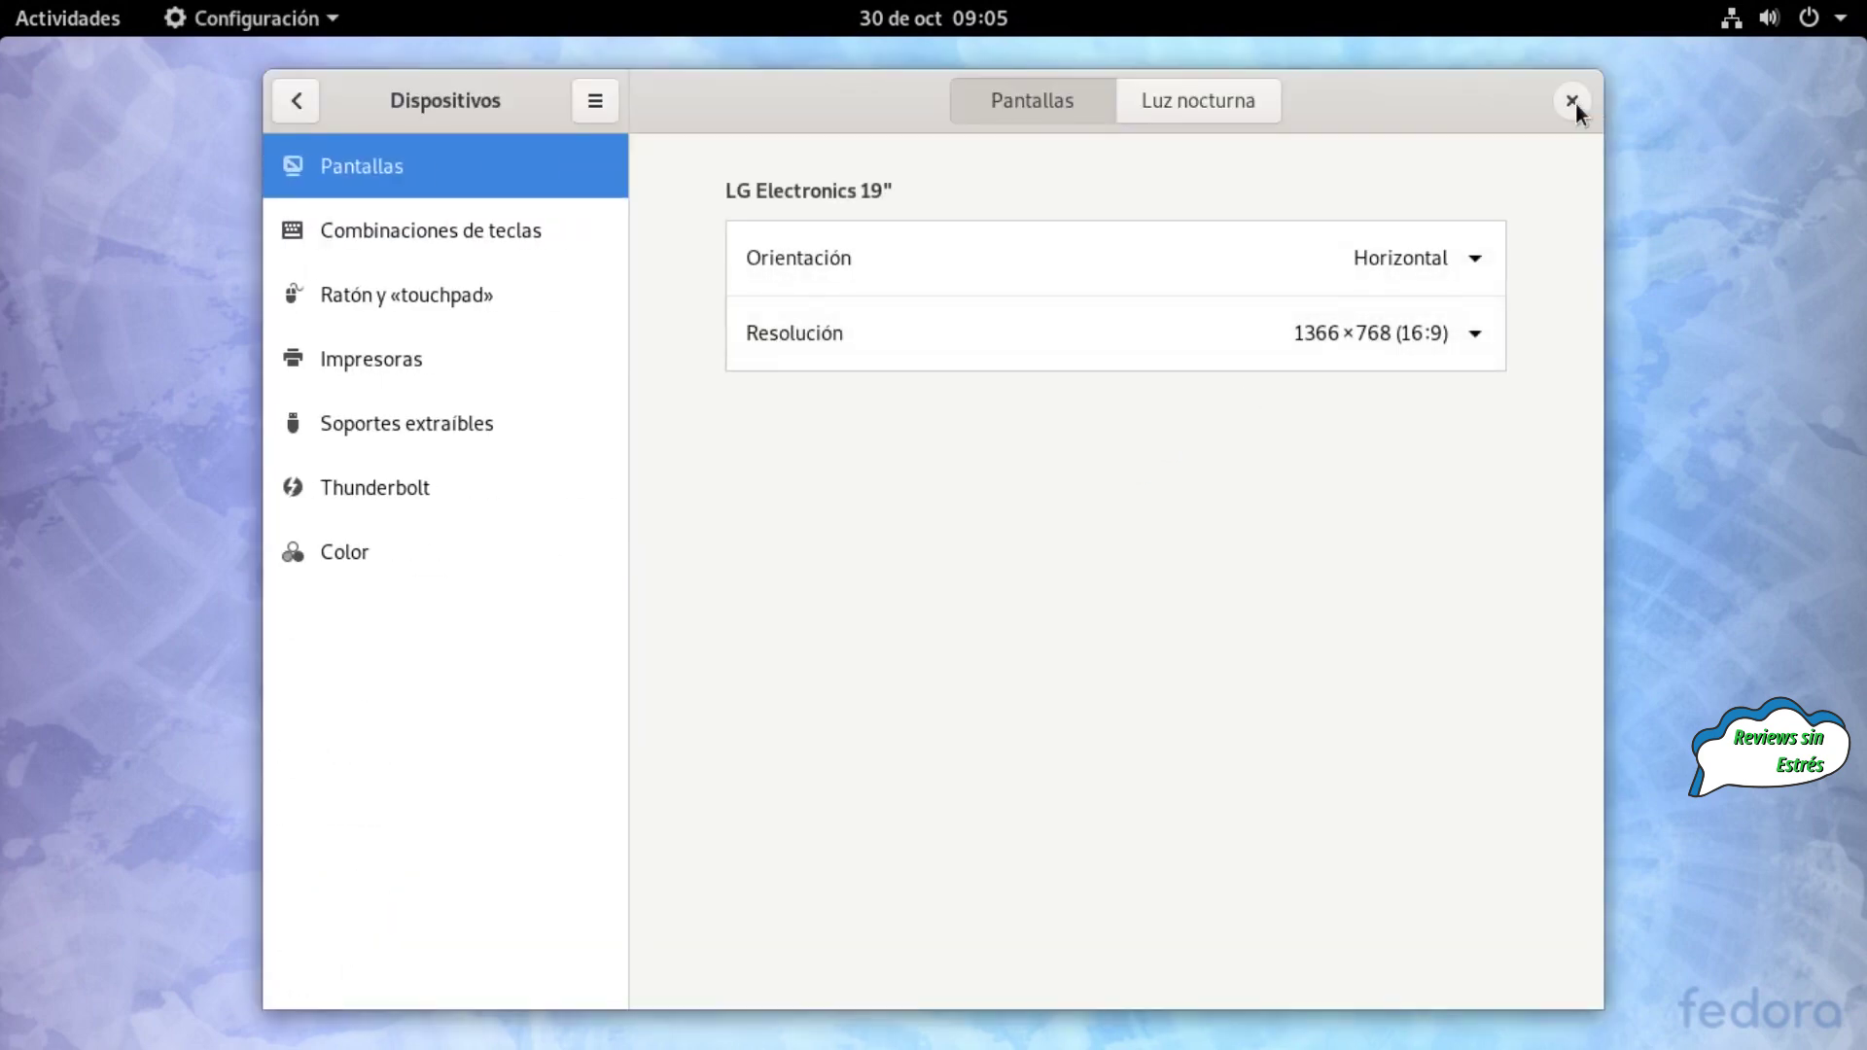
pyautogui.click(1571, 101)
# Browse the background settings and set the dark cloudy sky over a green field as the desktop background only
pyautogui.rightClick(819, 278)
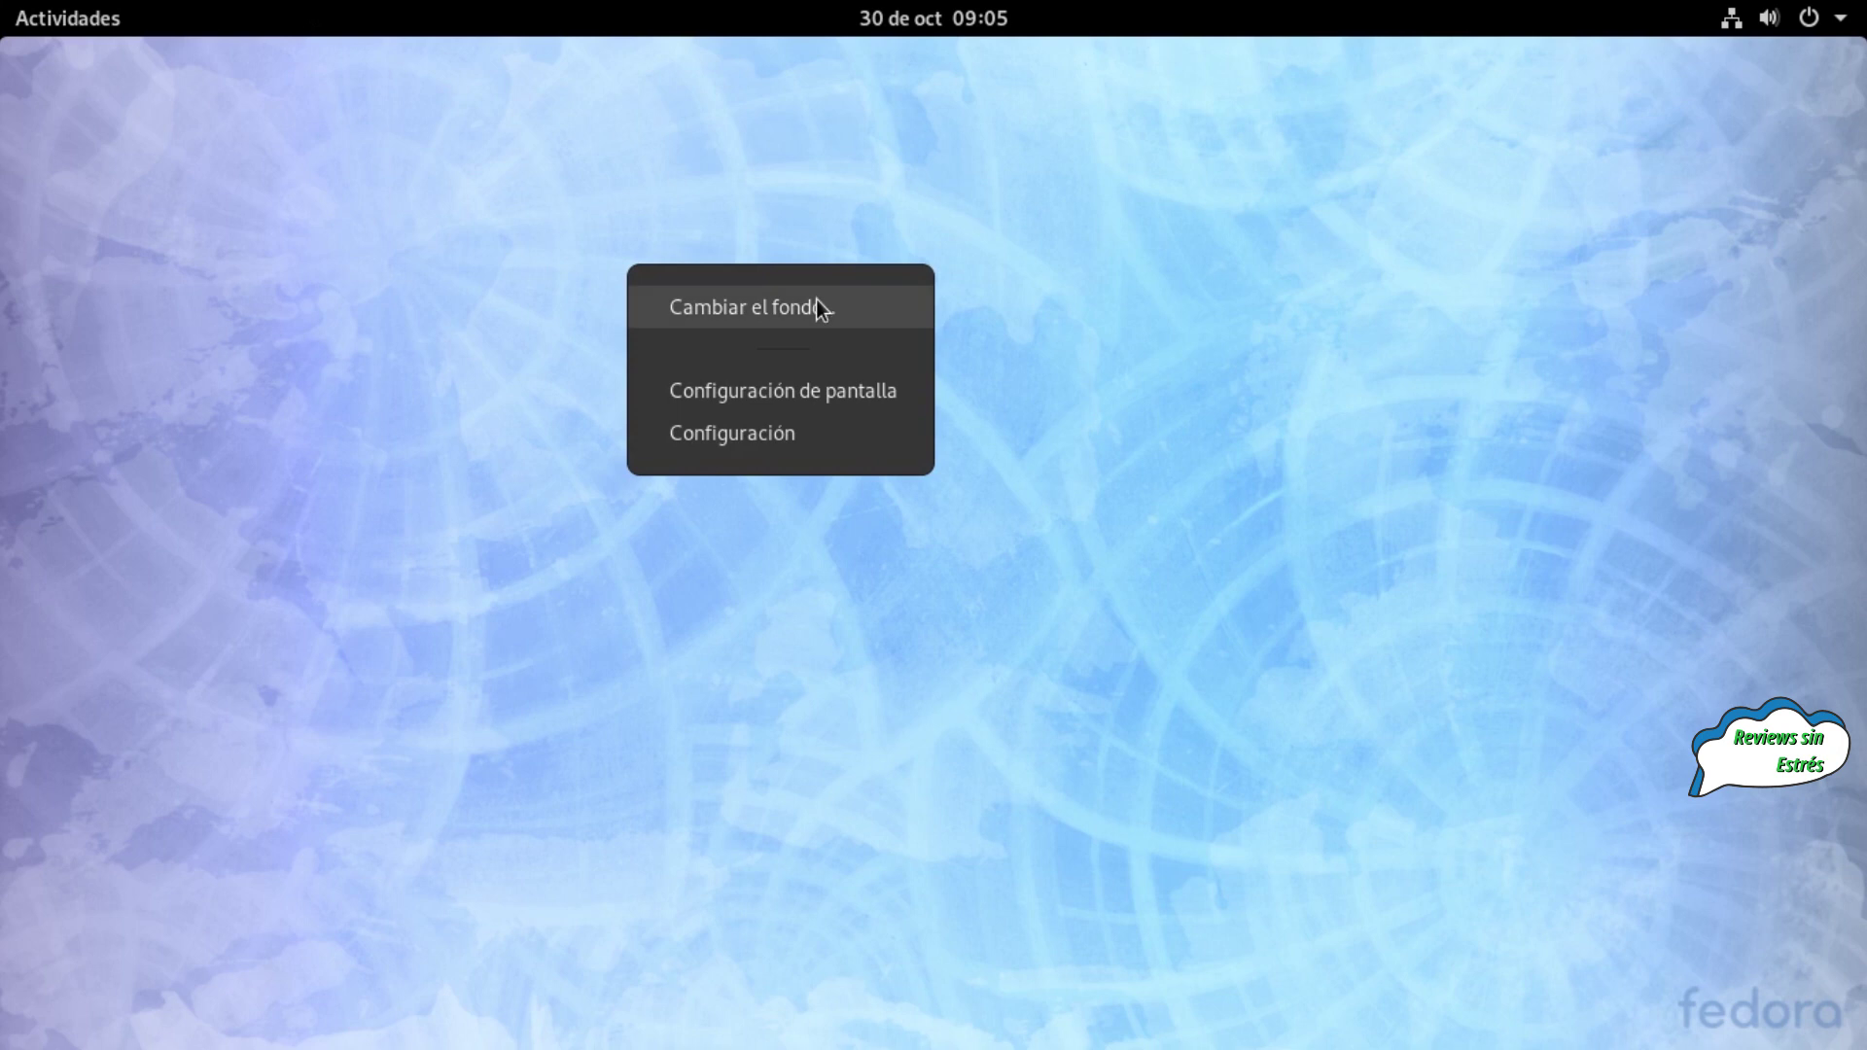
pyautogui.click(815, 300)
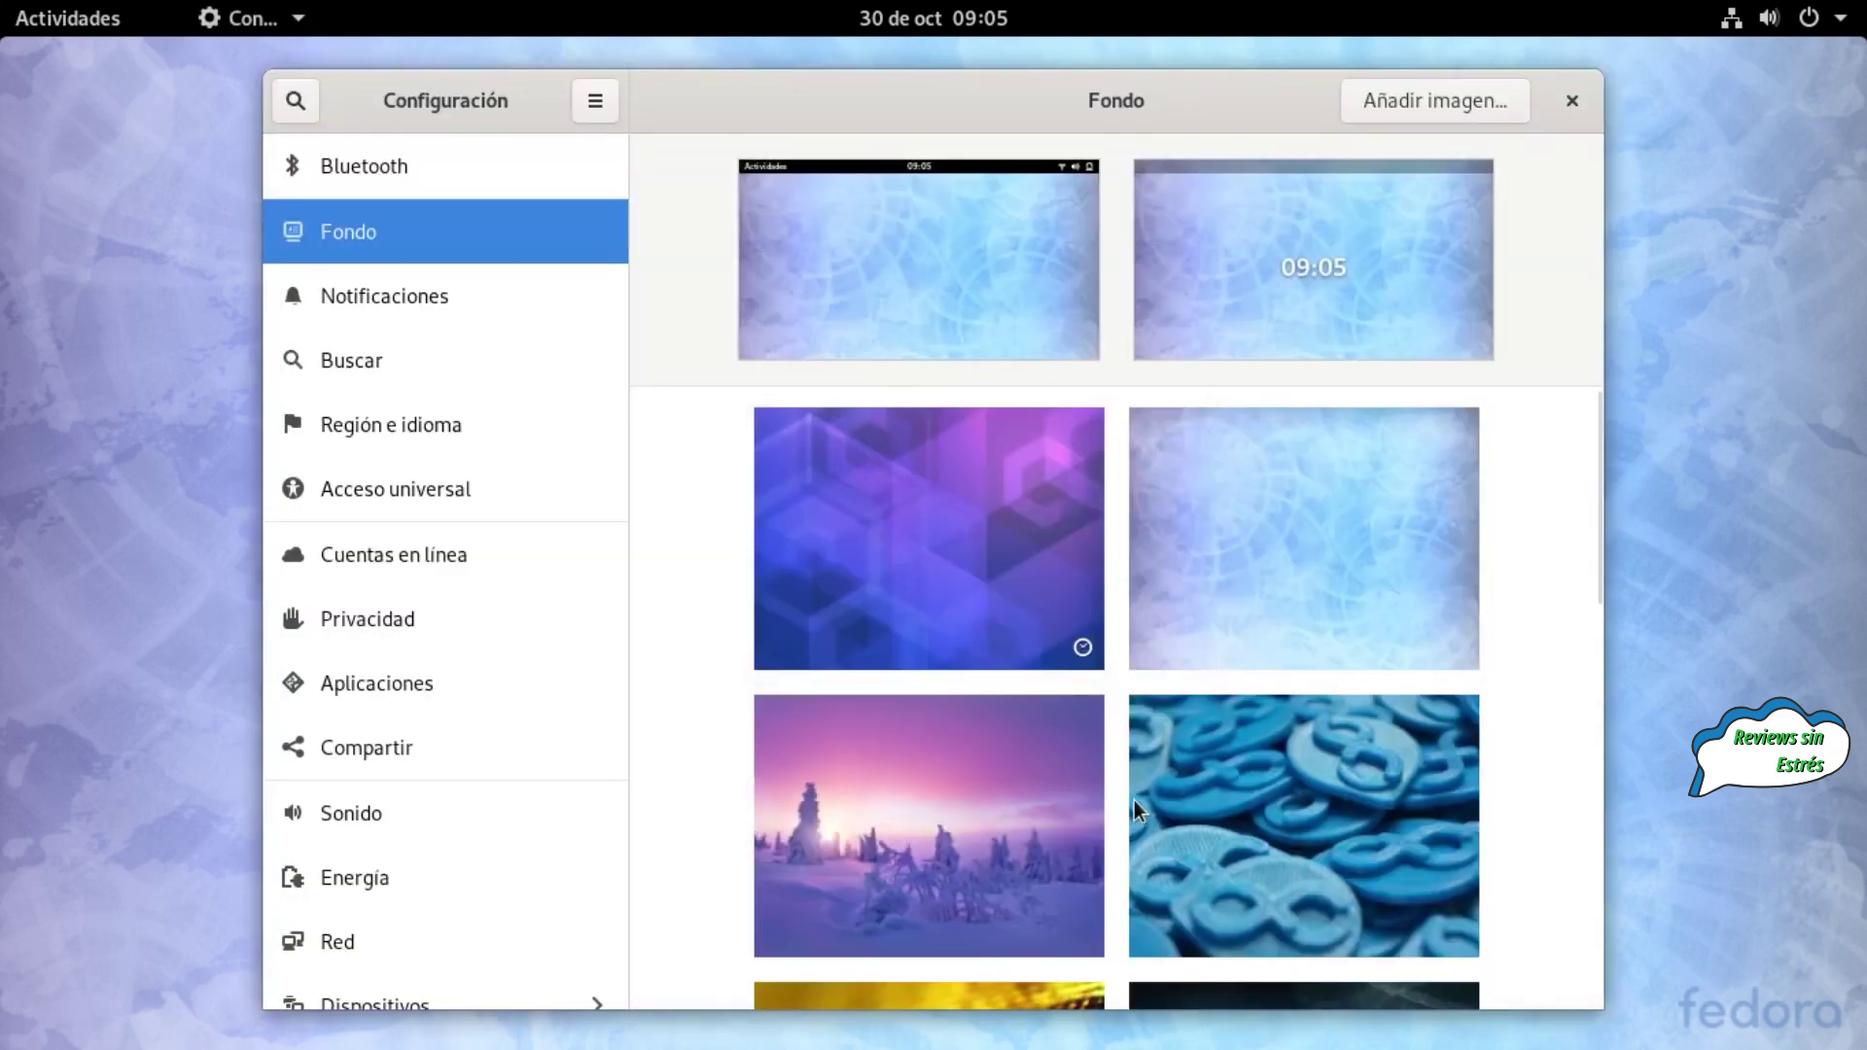
pyautogui.scroll(-10, 1087, 760)
pyautogui.scroll(4, 1086, 761)
pyautogui.scroll(3, 1087, 761)
pyautogui.scroll(-15, 1087, 761)
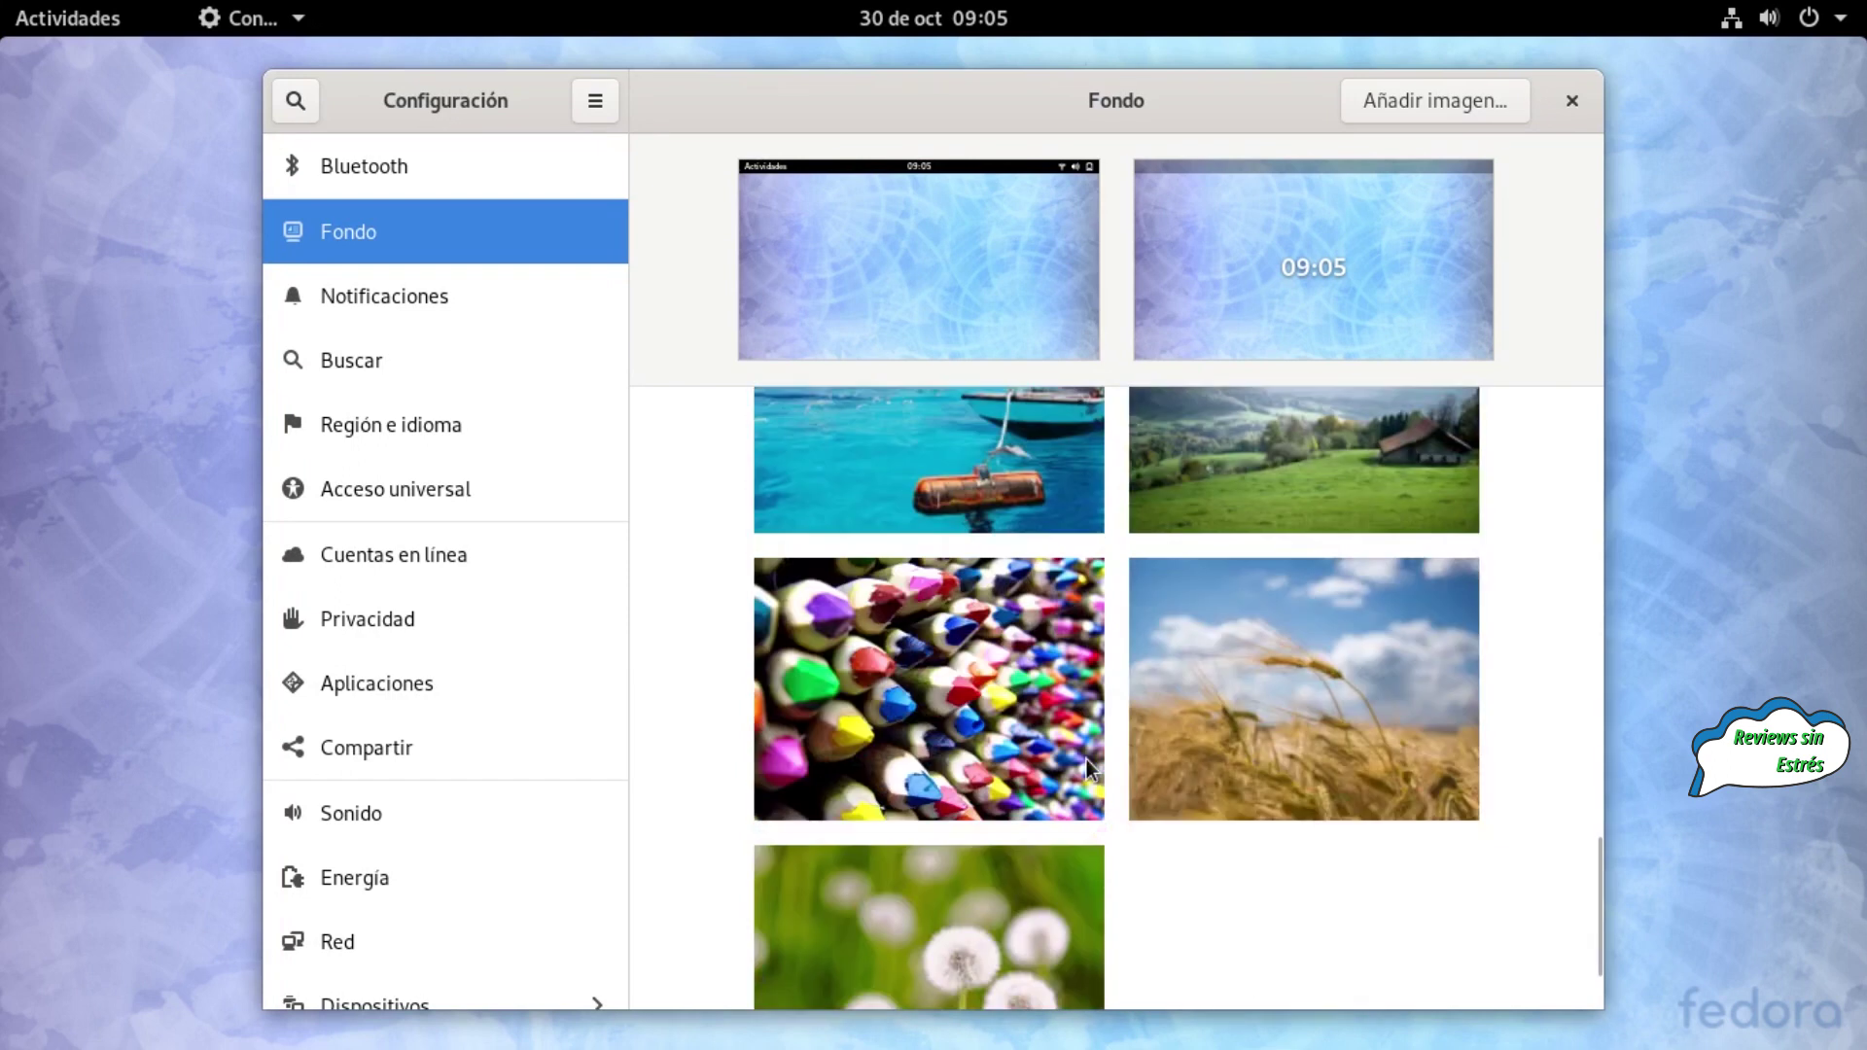
pyautogui.scroll(8, 1087, 760)
pyautogui.scroll(5, 1087, 760)
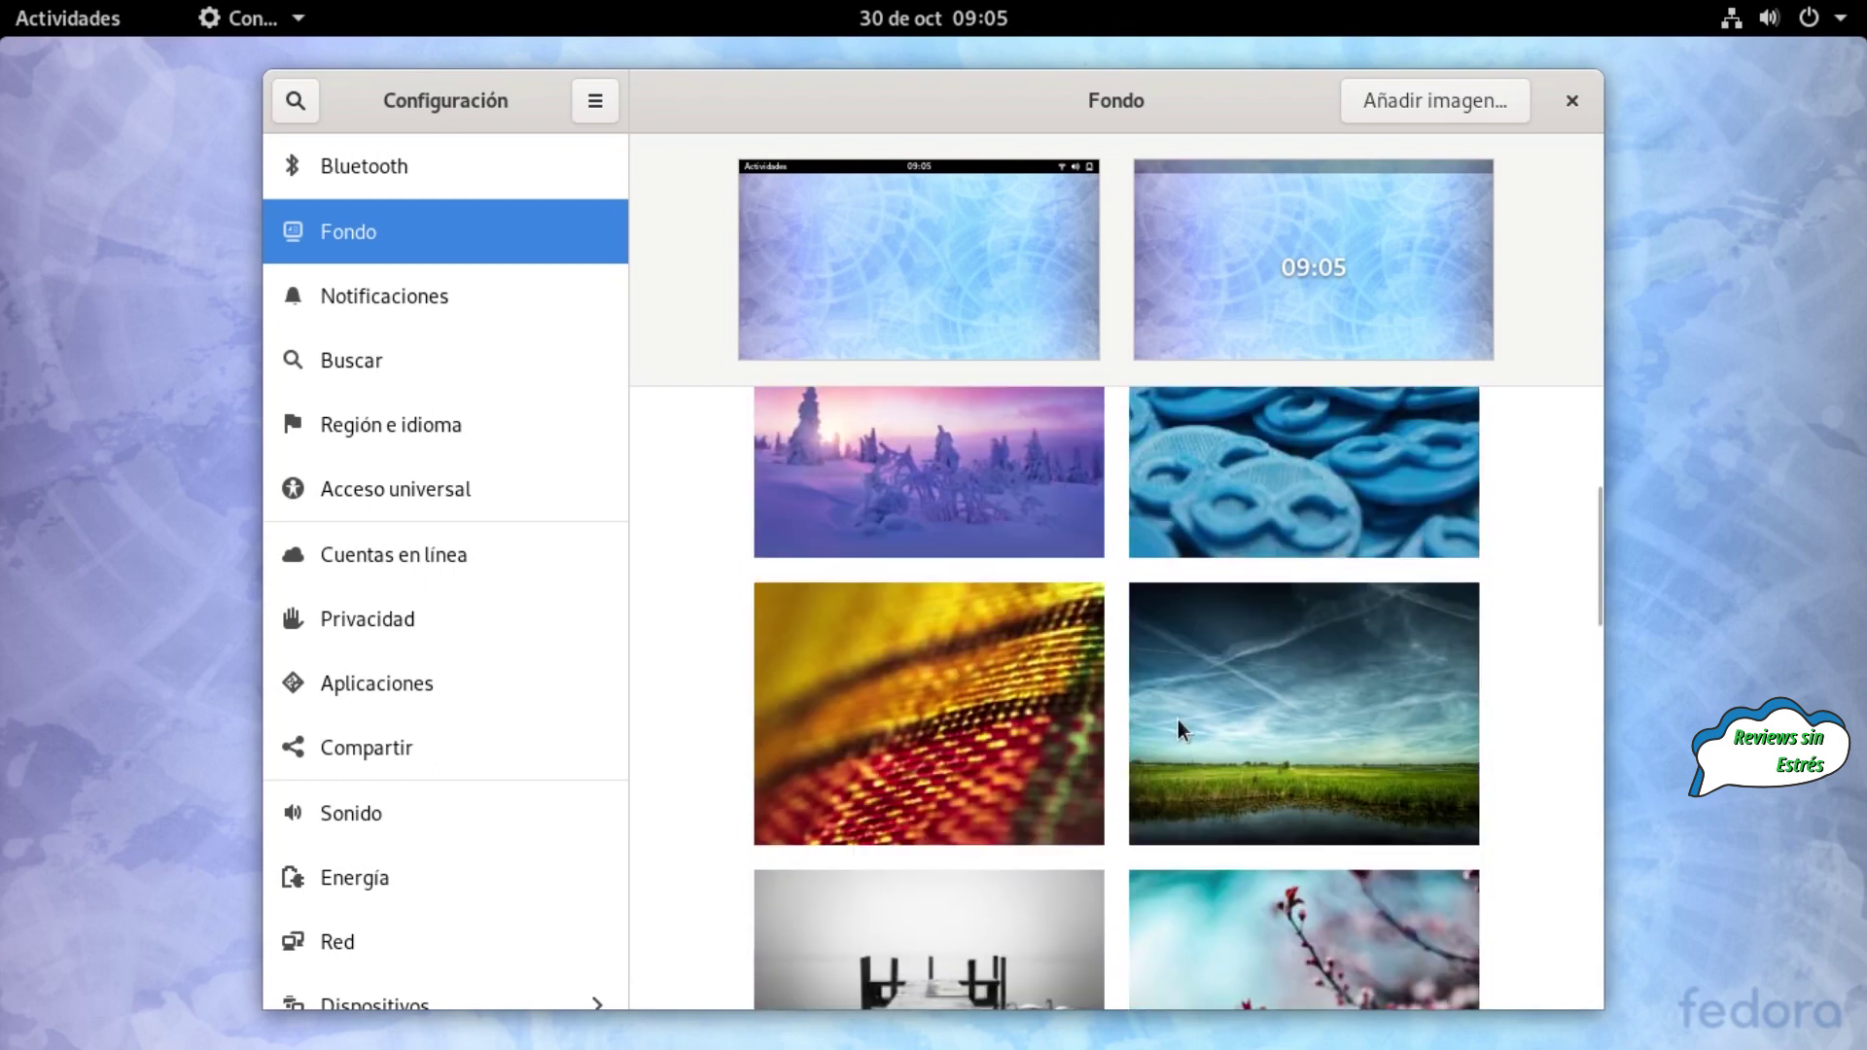
pyautogui.click(1178, 722)
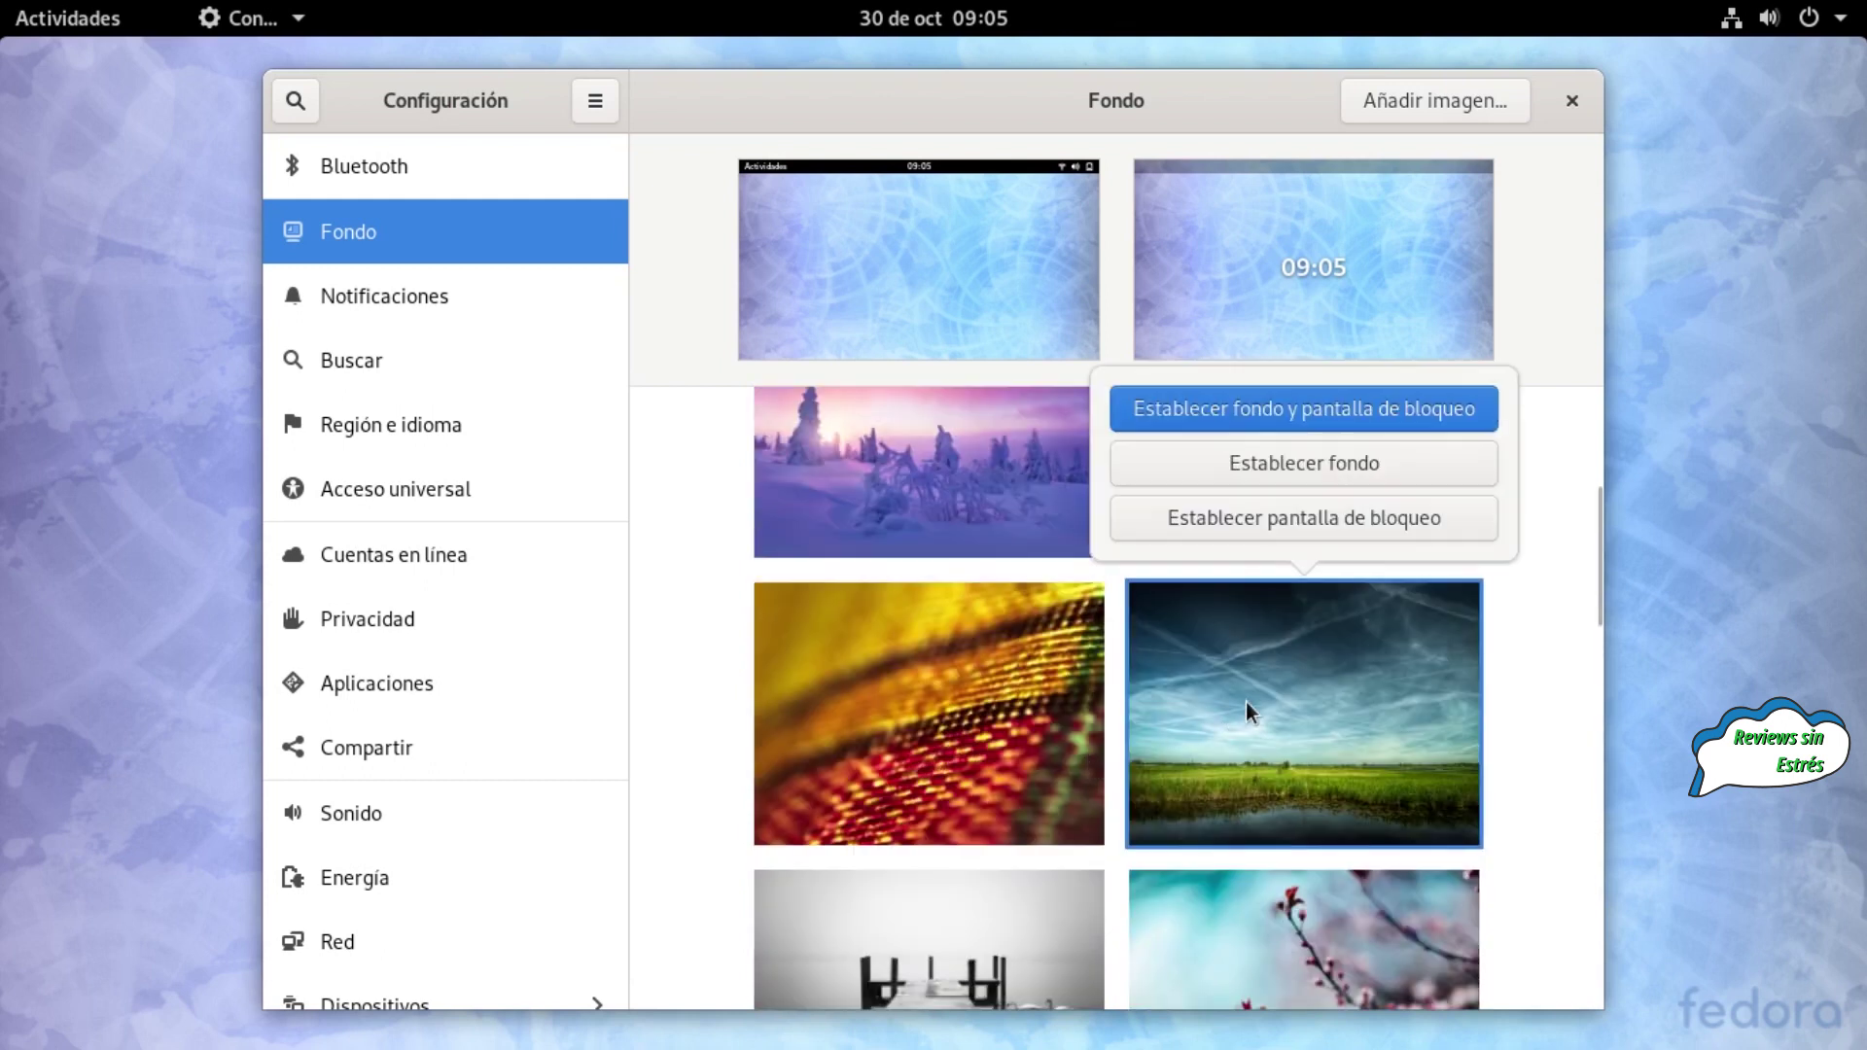
pyautogui.click(1357, 461)
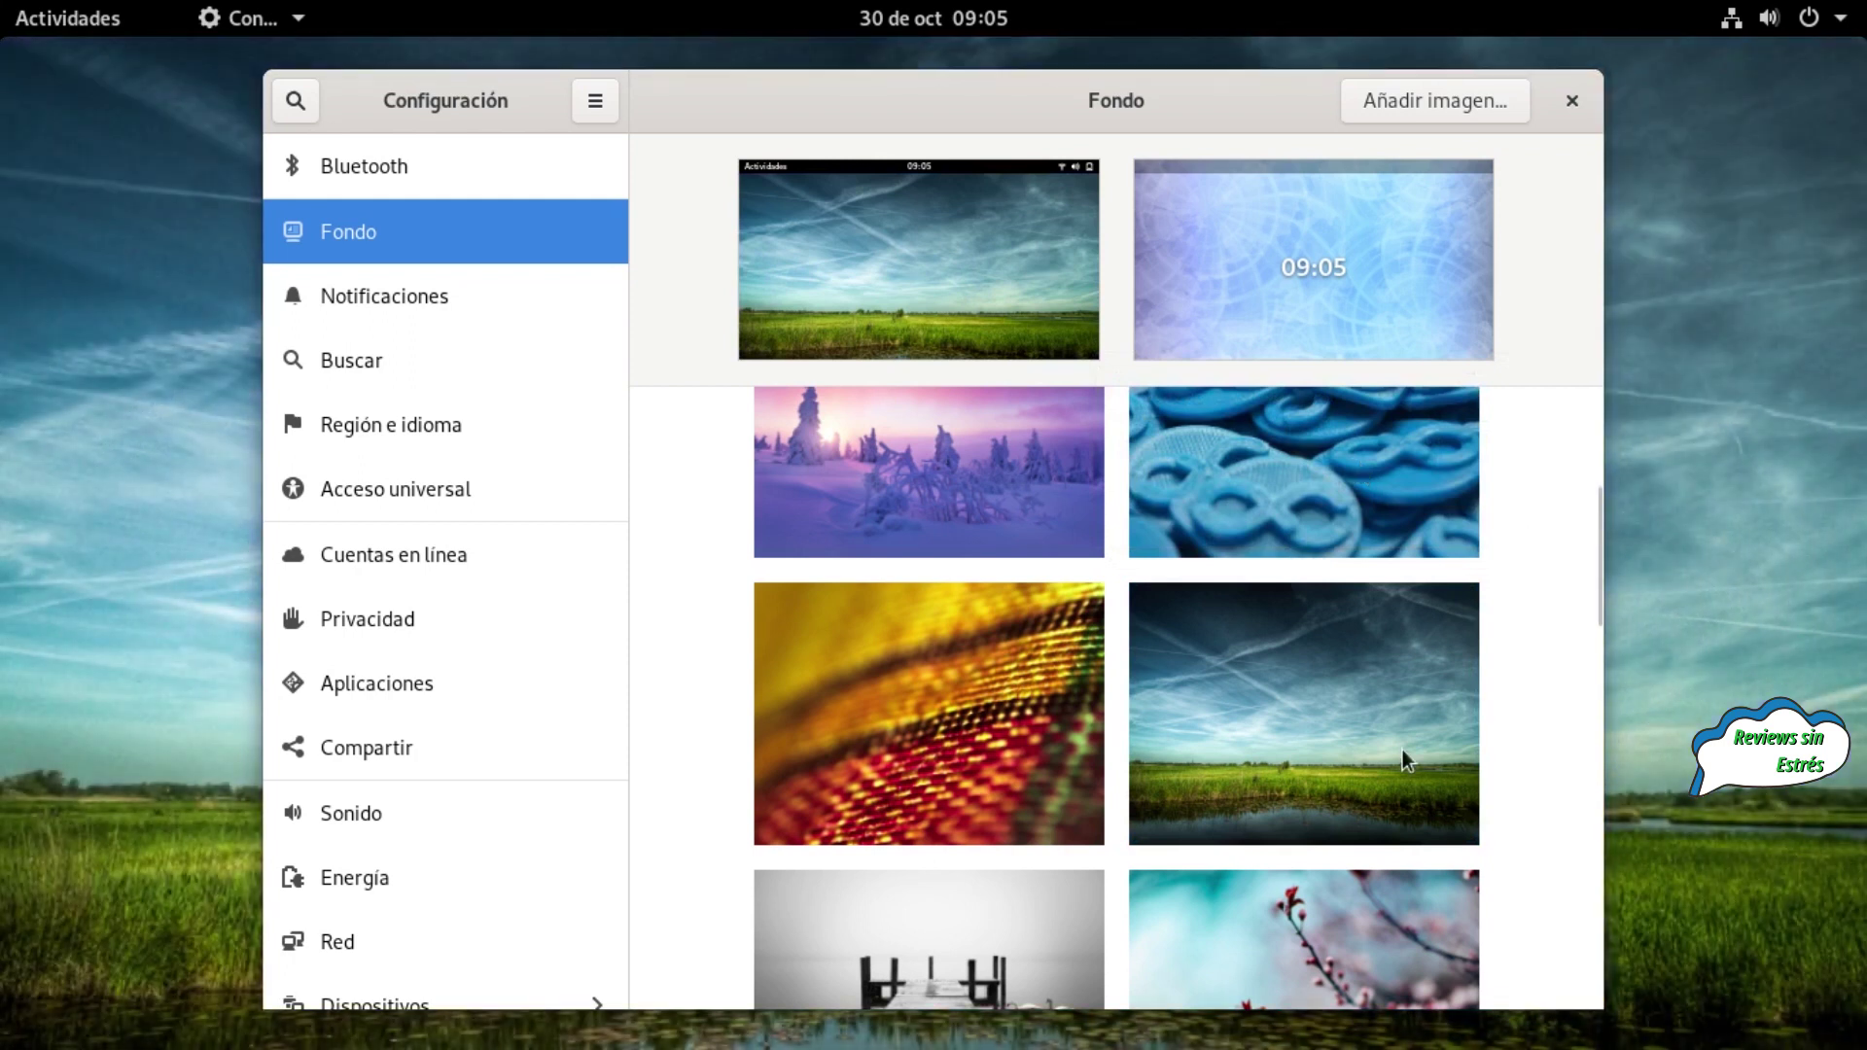
# Open the system details in Settings and highlight the Fedora version, processor and disk size
pyautogui.scroll(-10, 1244, 715)
pyautogui.scroll(-6, 1190, 700)
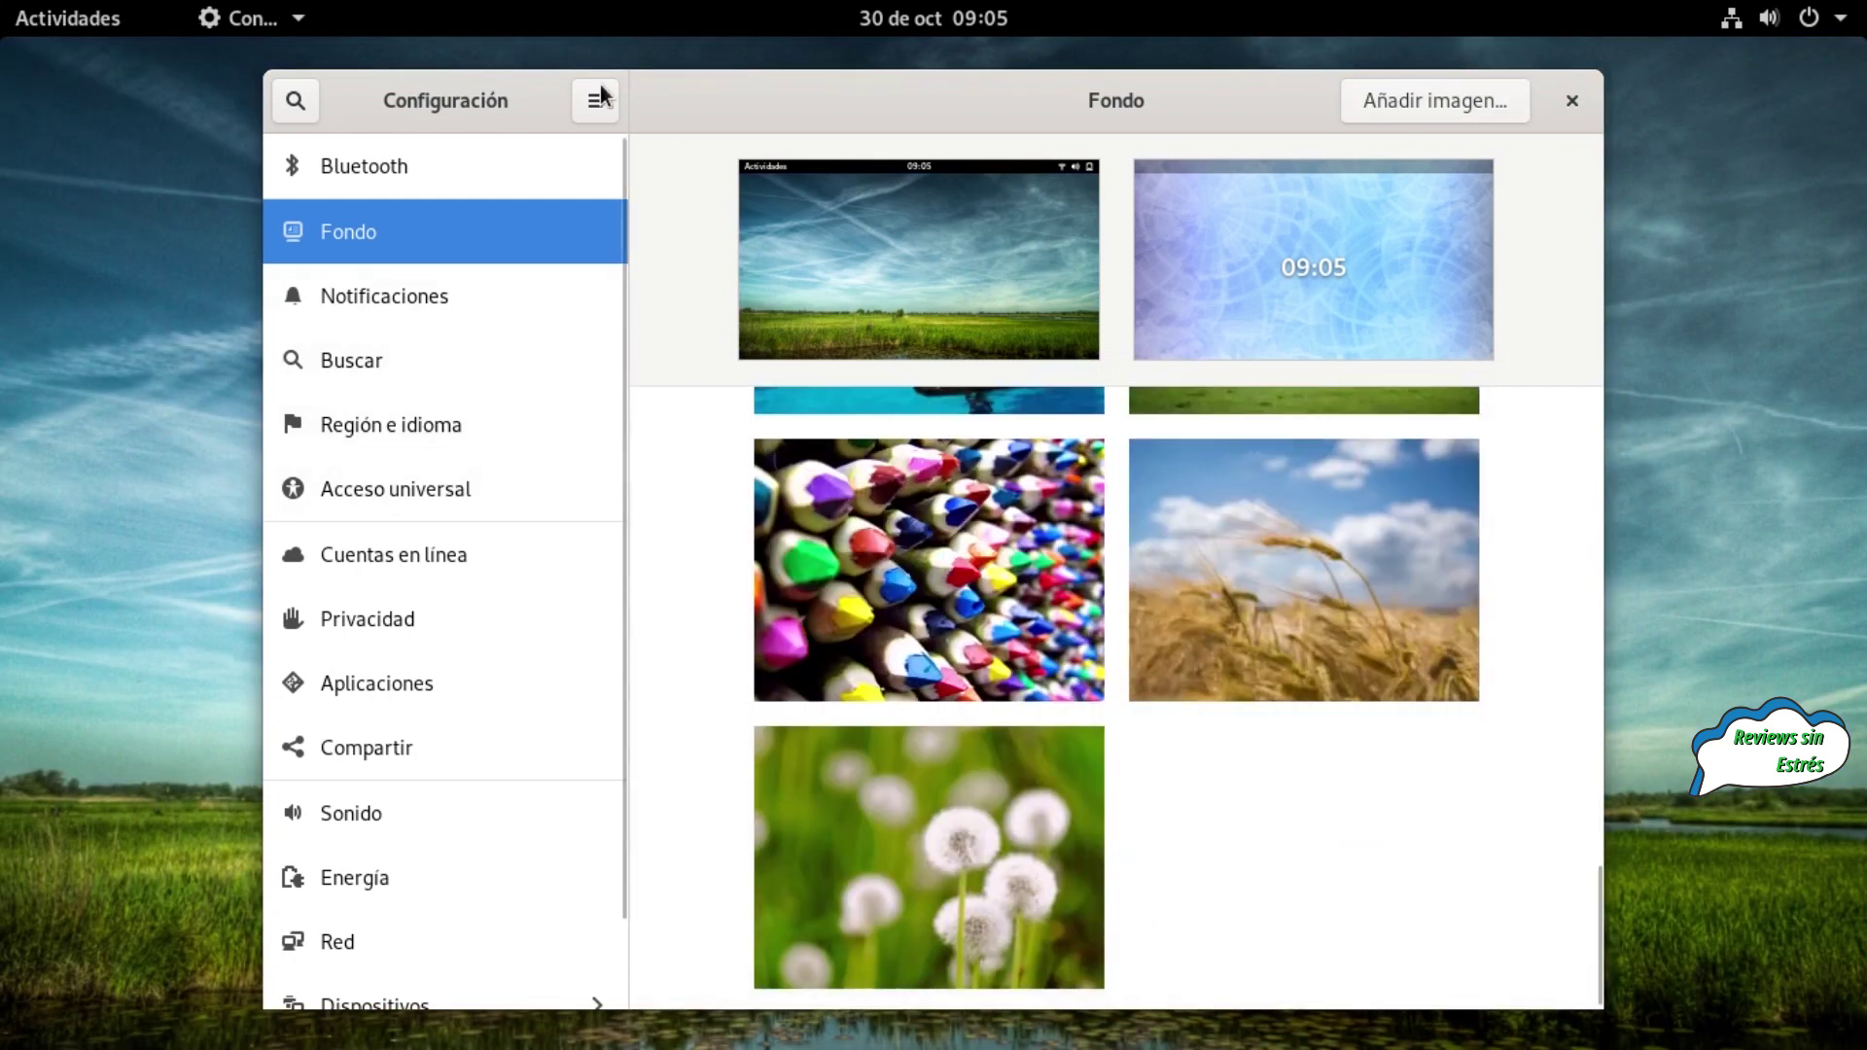
pyautogui.scroll(-2, 433, 758)
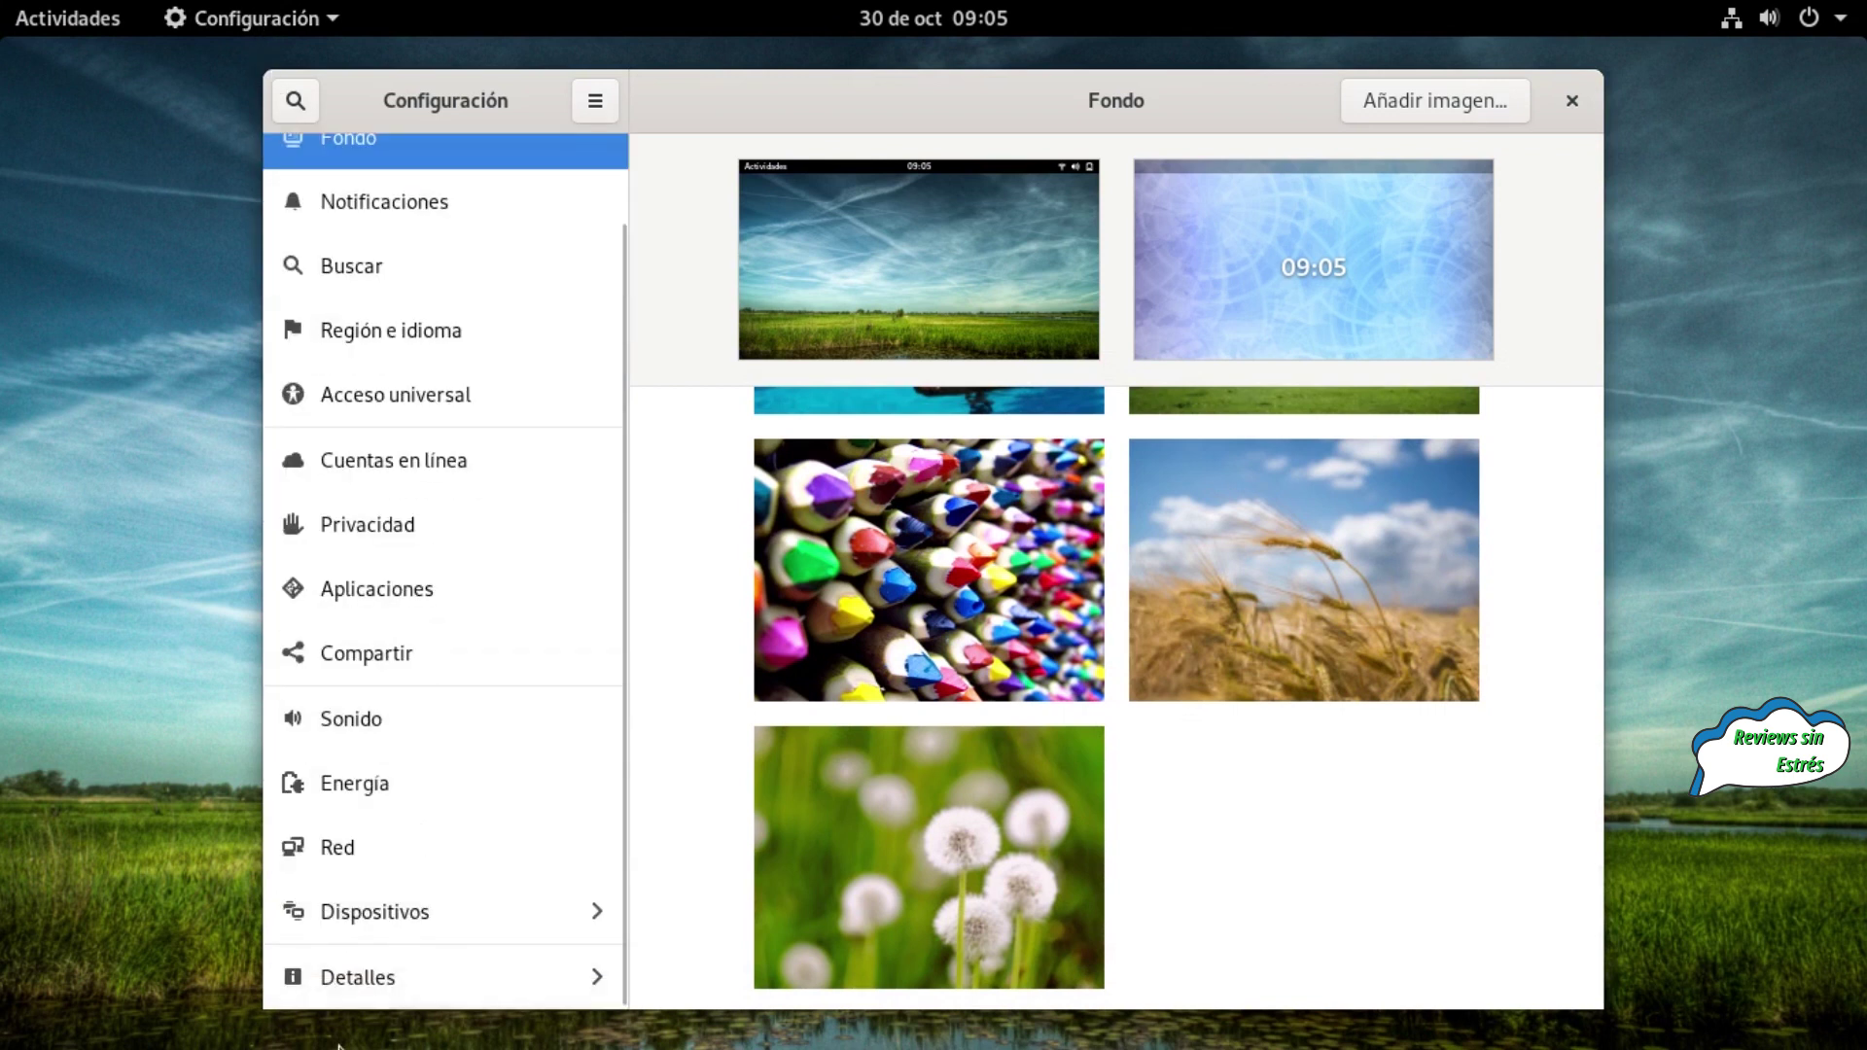
pyautogui.click(338, 978)
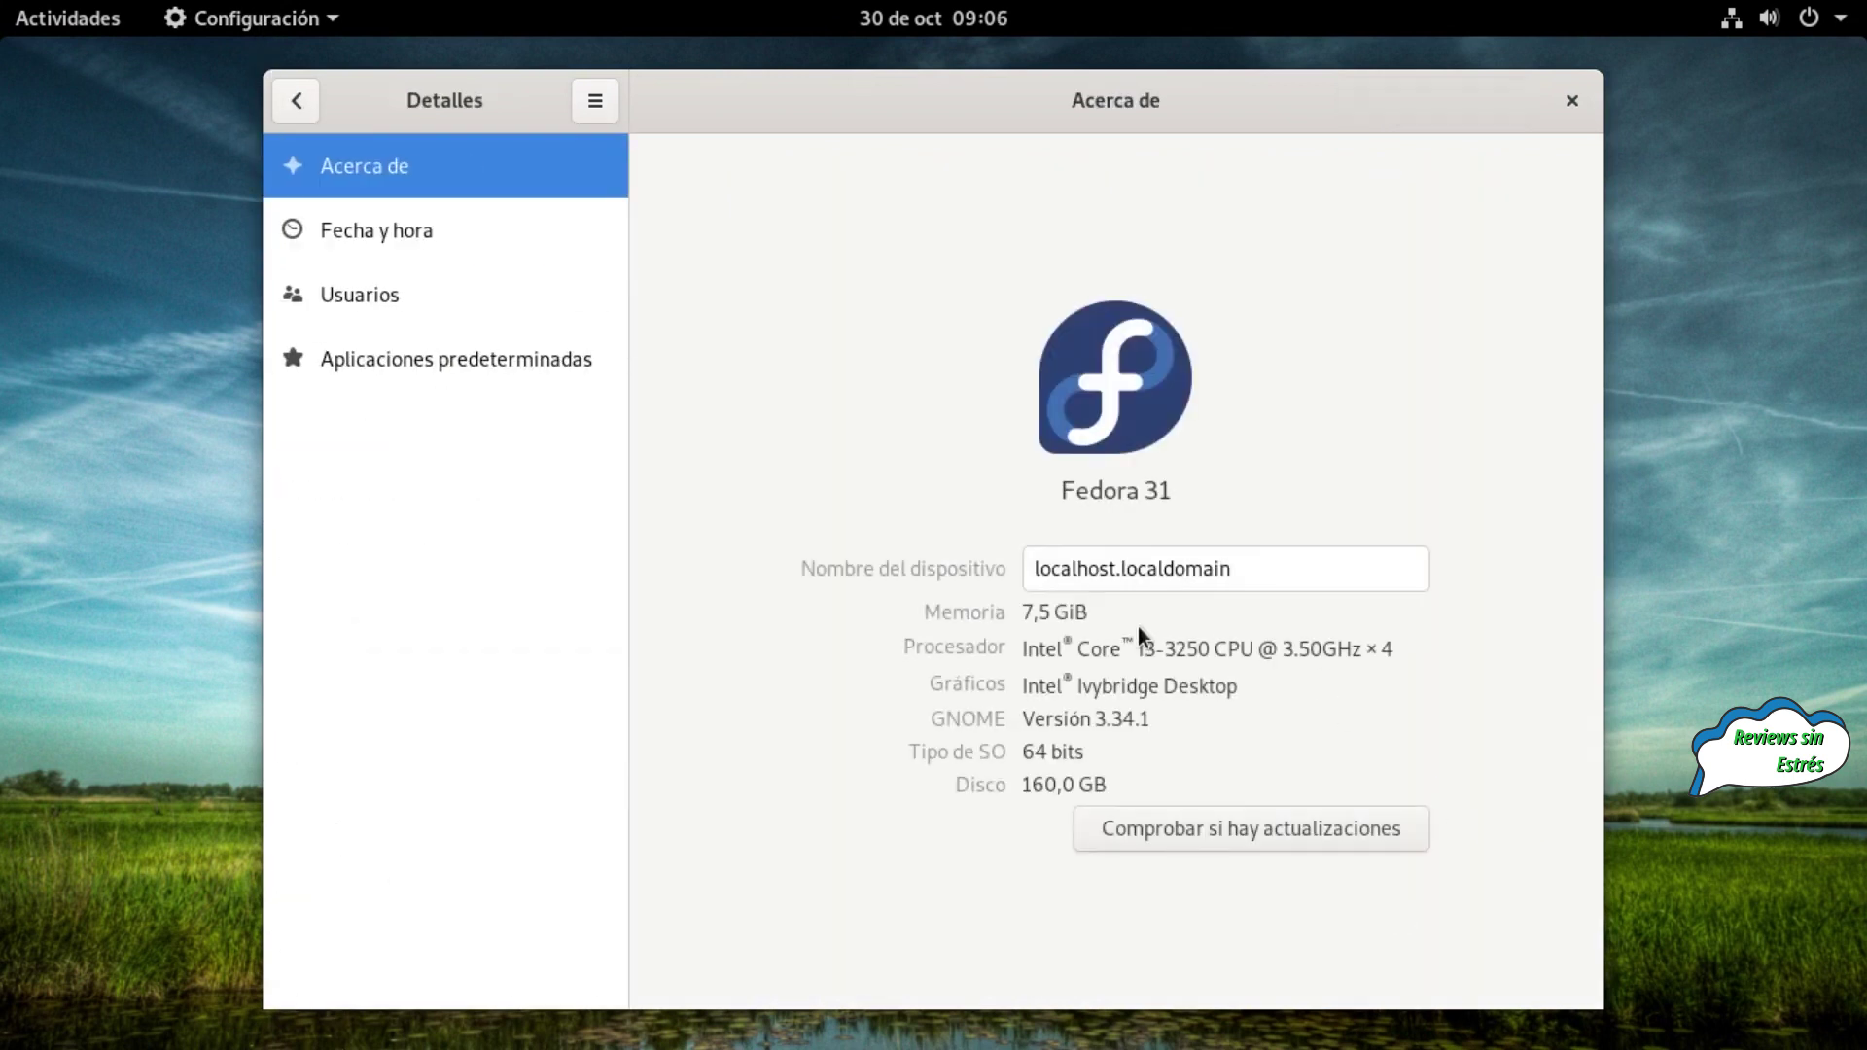
pyautogui.moveTo(1059, 490); pyautogui.dragTo(1197, 495)
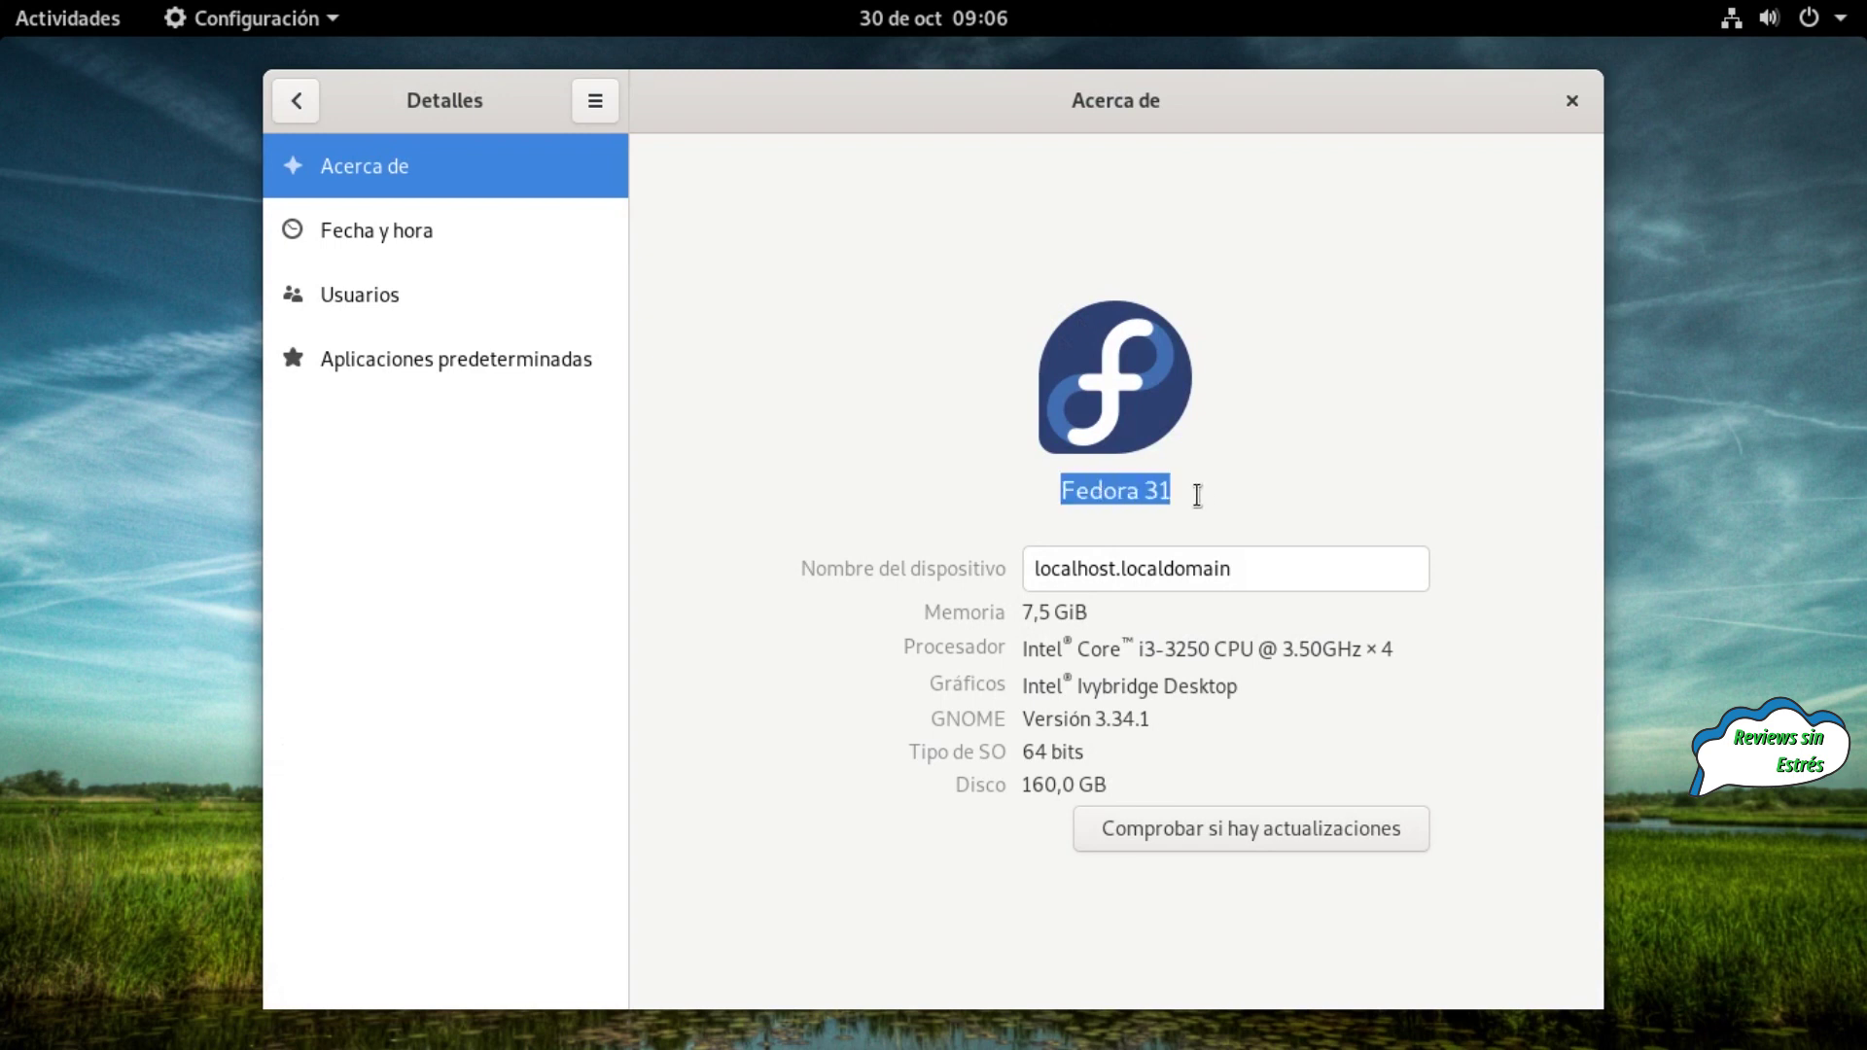
pyautogui.moveTo(1038, 648); pyautogui.dragTo(1349, 654)
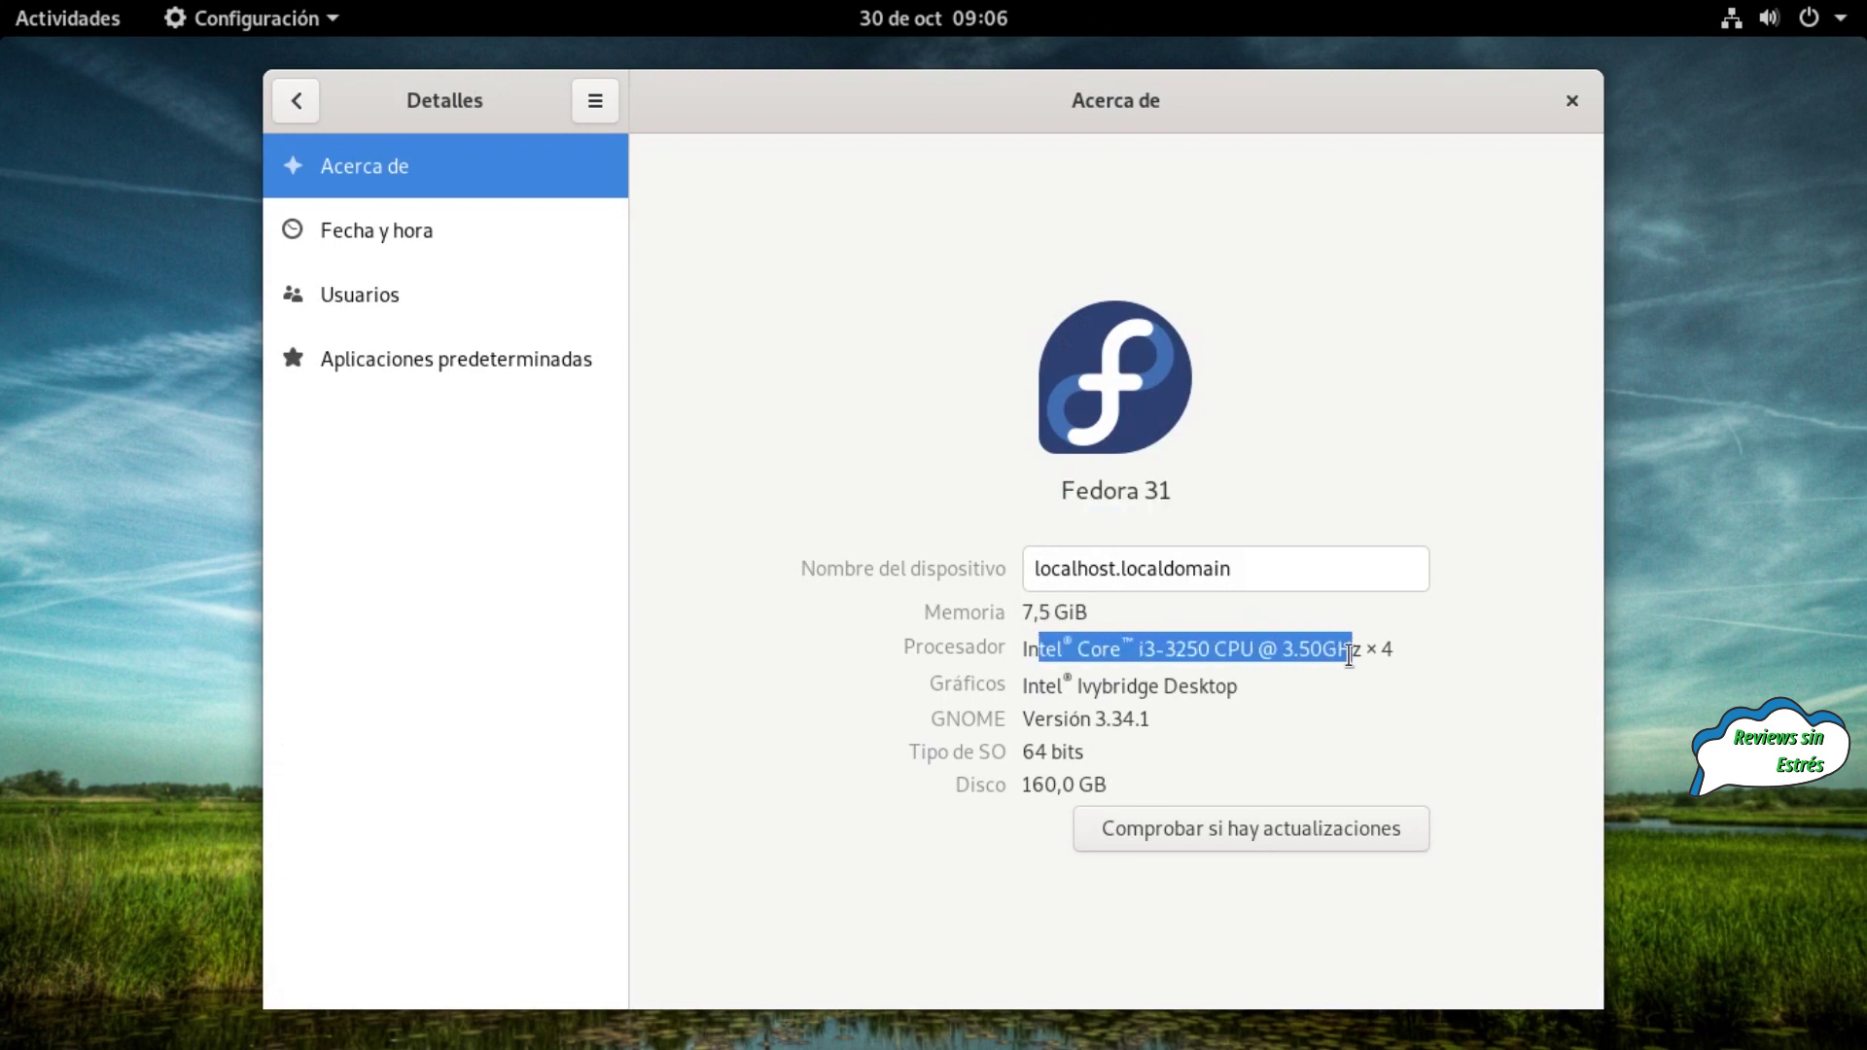
pyautogui.moveTo(1031, 790); pyautogui.dragTo(1106, 783)
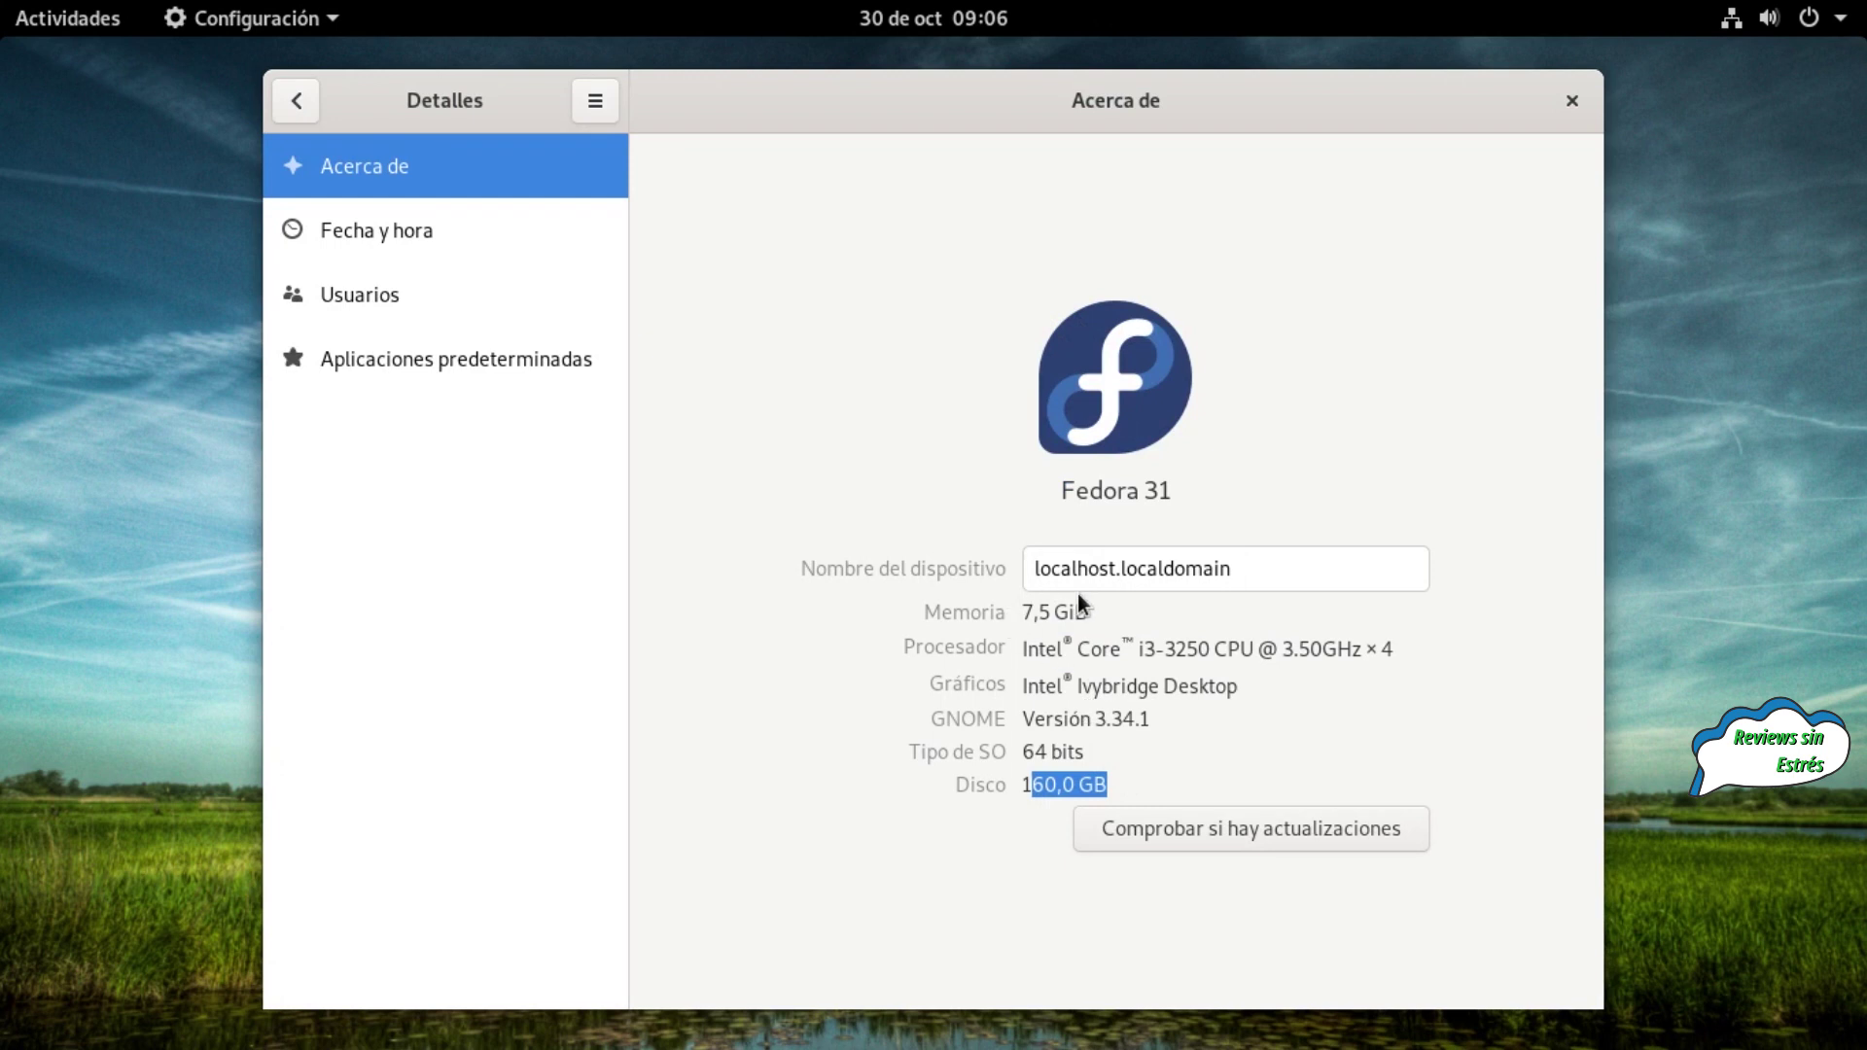
# Close the Settings window and show the overview of all installed applications
pyautogui.click(610, 111)
pyautogui.click(1572, 100)
pyautogui.click(1572, 100)
pyautogui.moveTo(0, 0)
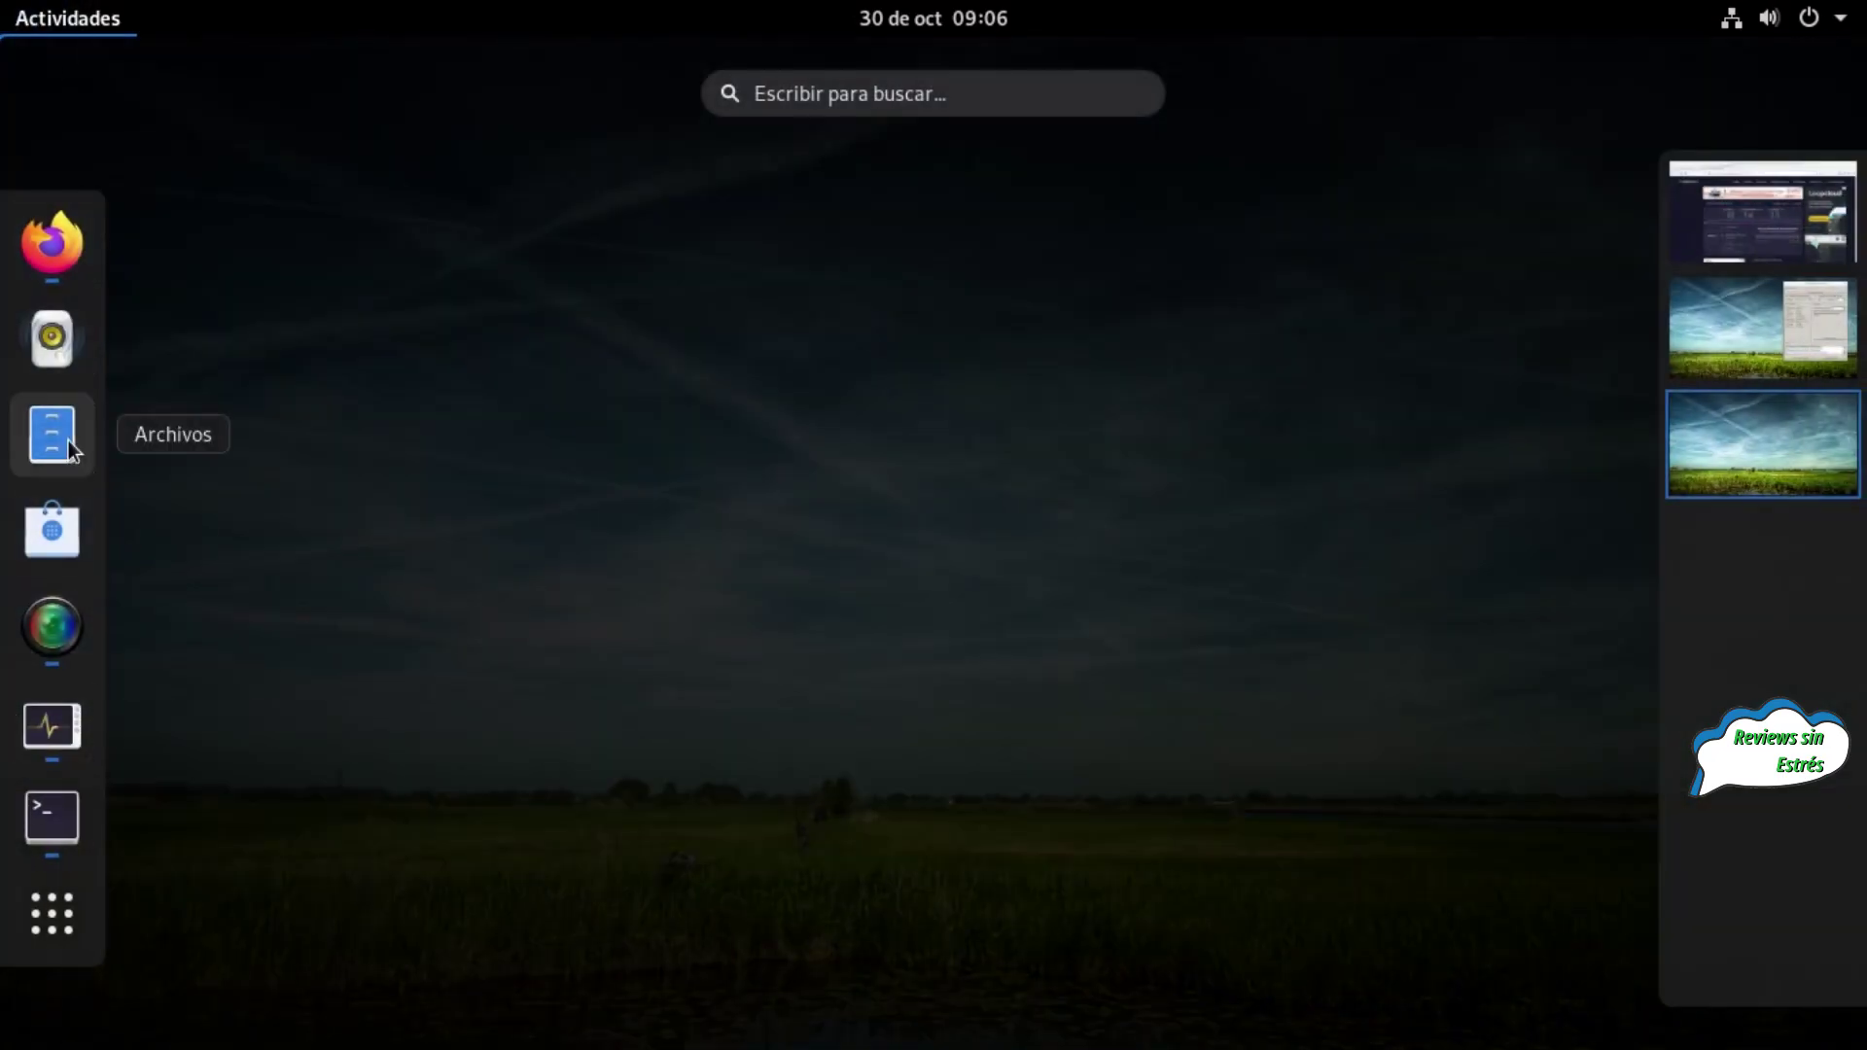
pyautogui.click(87, 897)
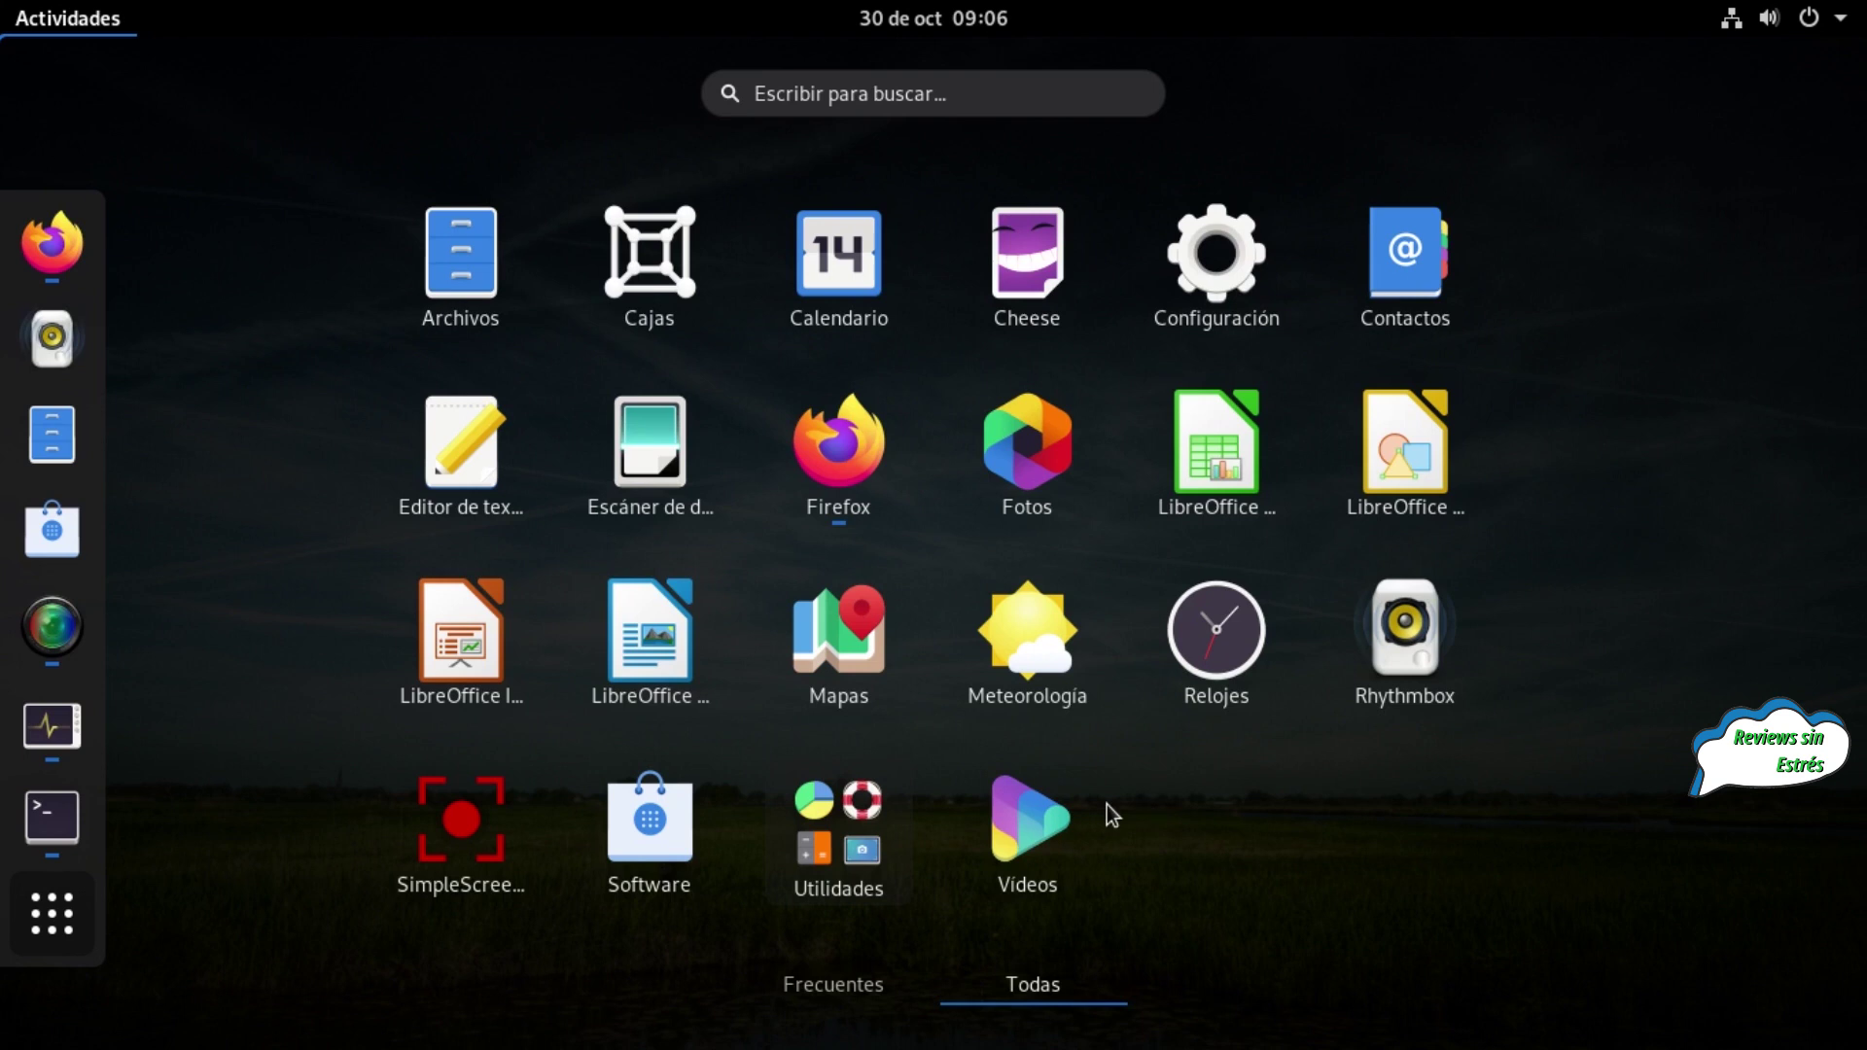
# Group LibreOffice Calc, Writer and Impress into an Oficina folder in the application overview
pyautogui.moveTo(1058, 795)
pyautogui.mouseDown()
pyautogui.moveTo(1055, 632)
pyautogui.moveTo(1040, 807)
pyautogui.mouseUp()
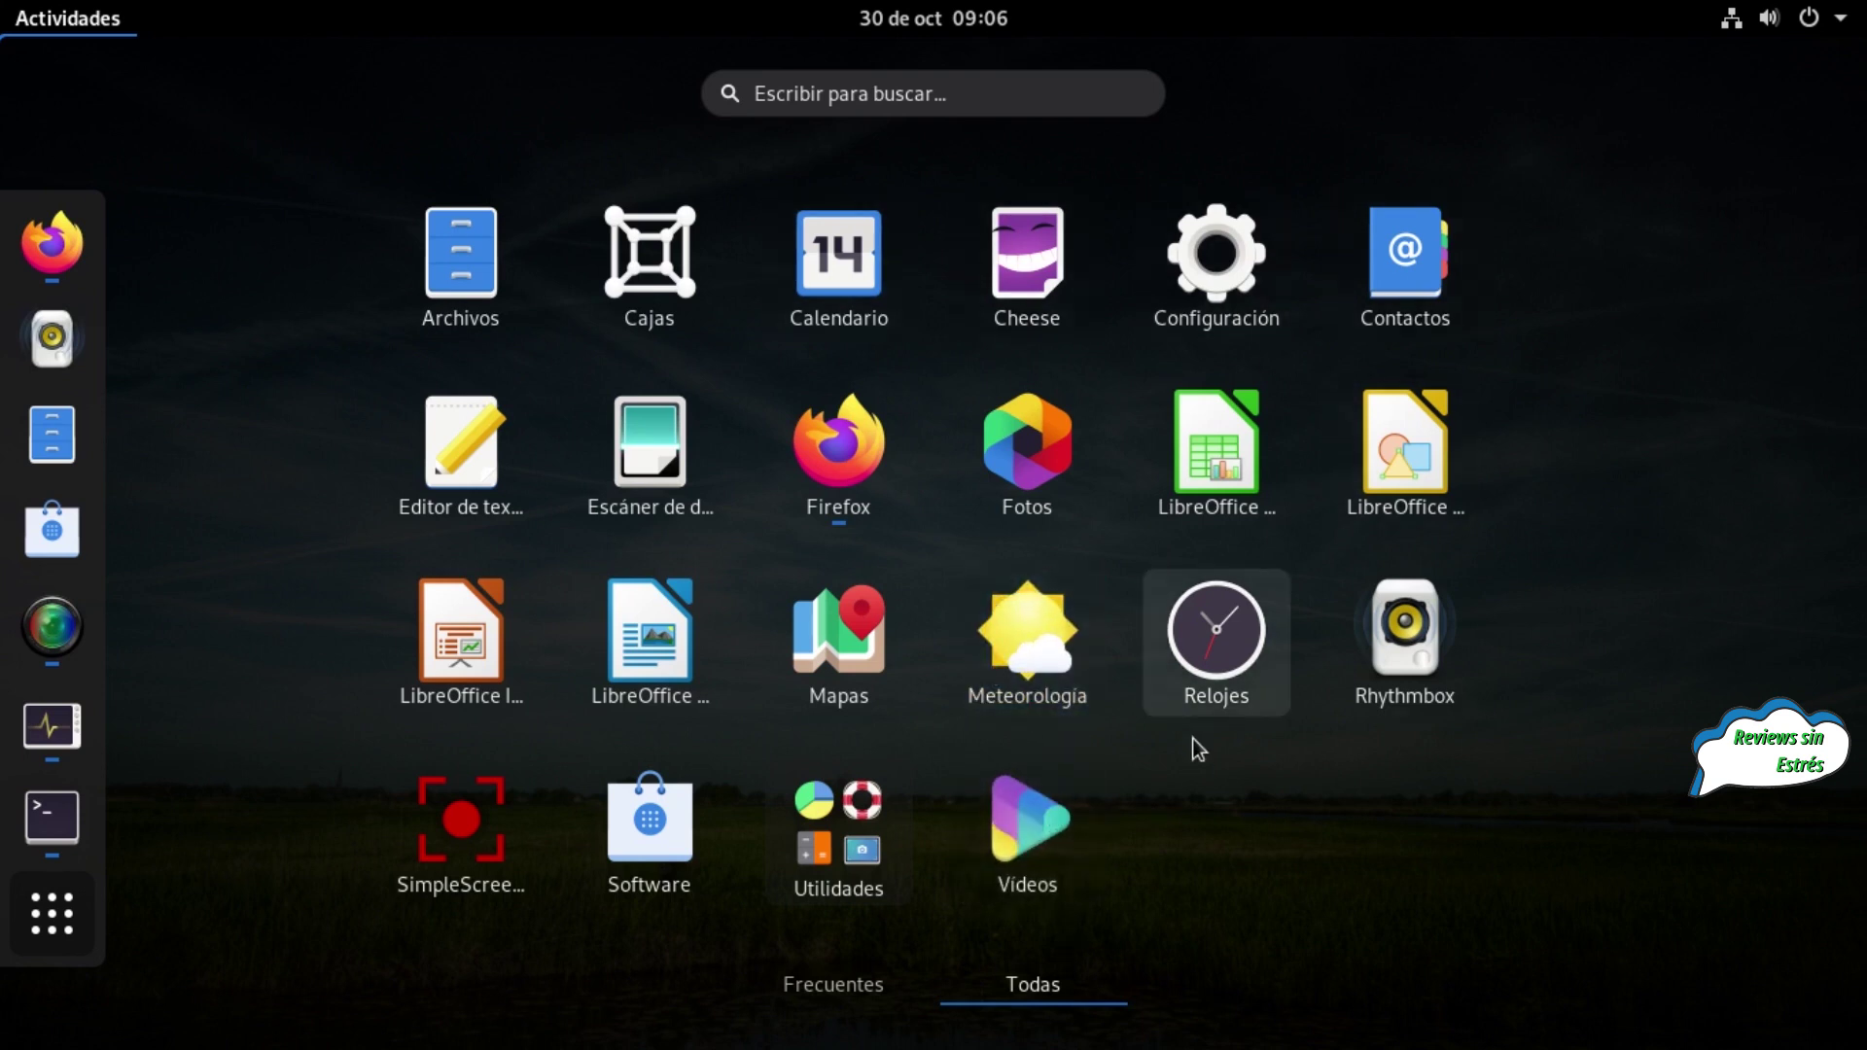
pyautogui.moveTo(1198, 440); pyautogui.dragTo(653, 650)
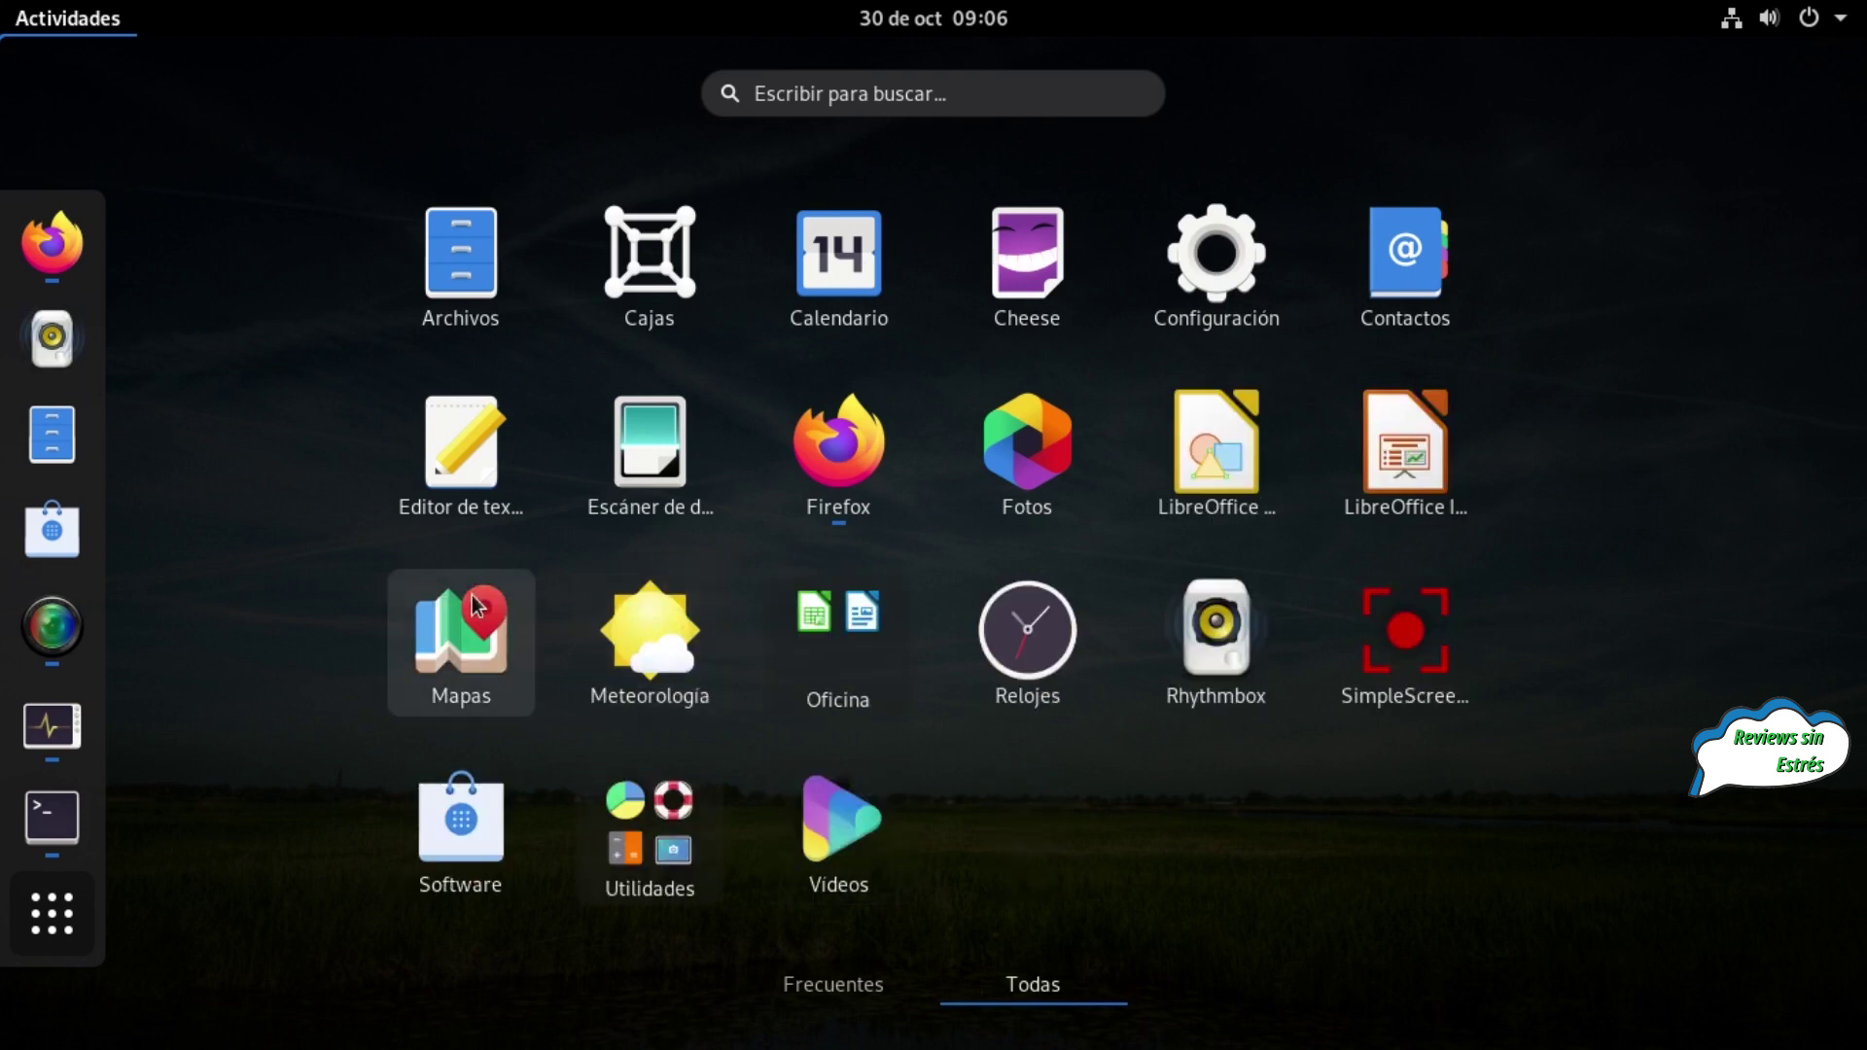
pyautogui.moveTo(1390, 452); pyautogui.dragTo(661, 637)
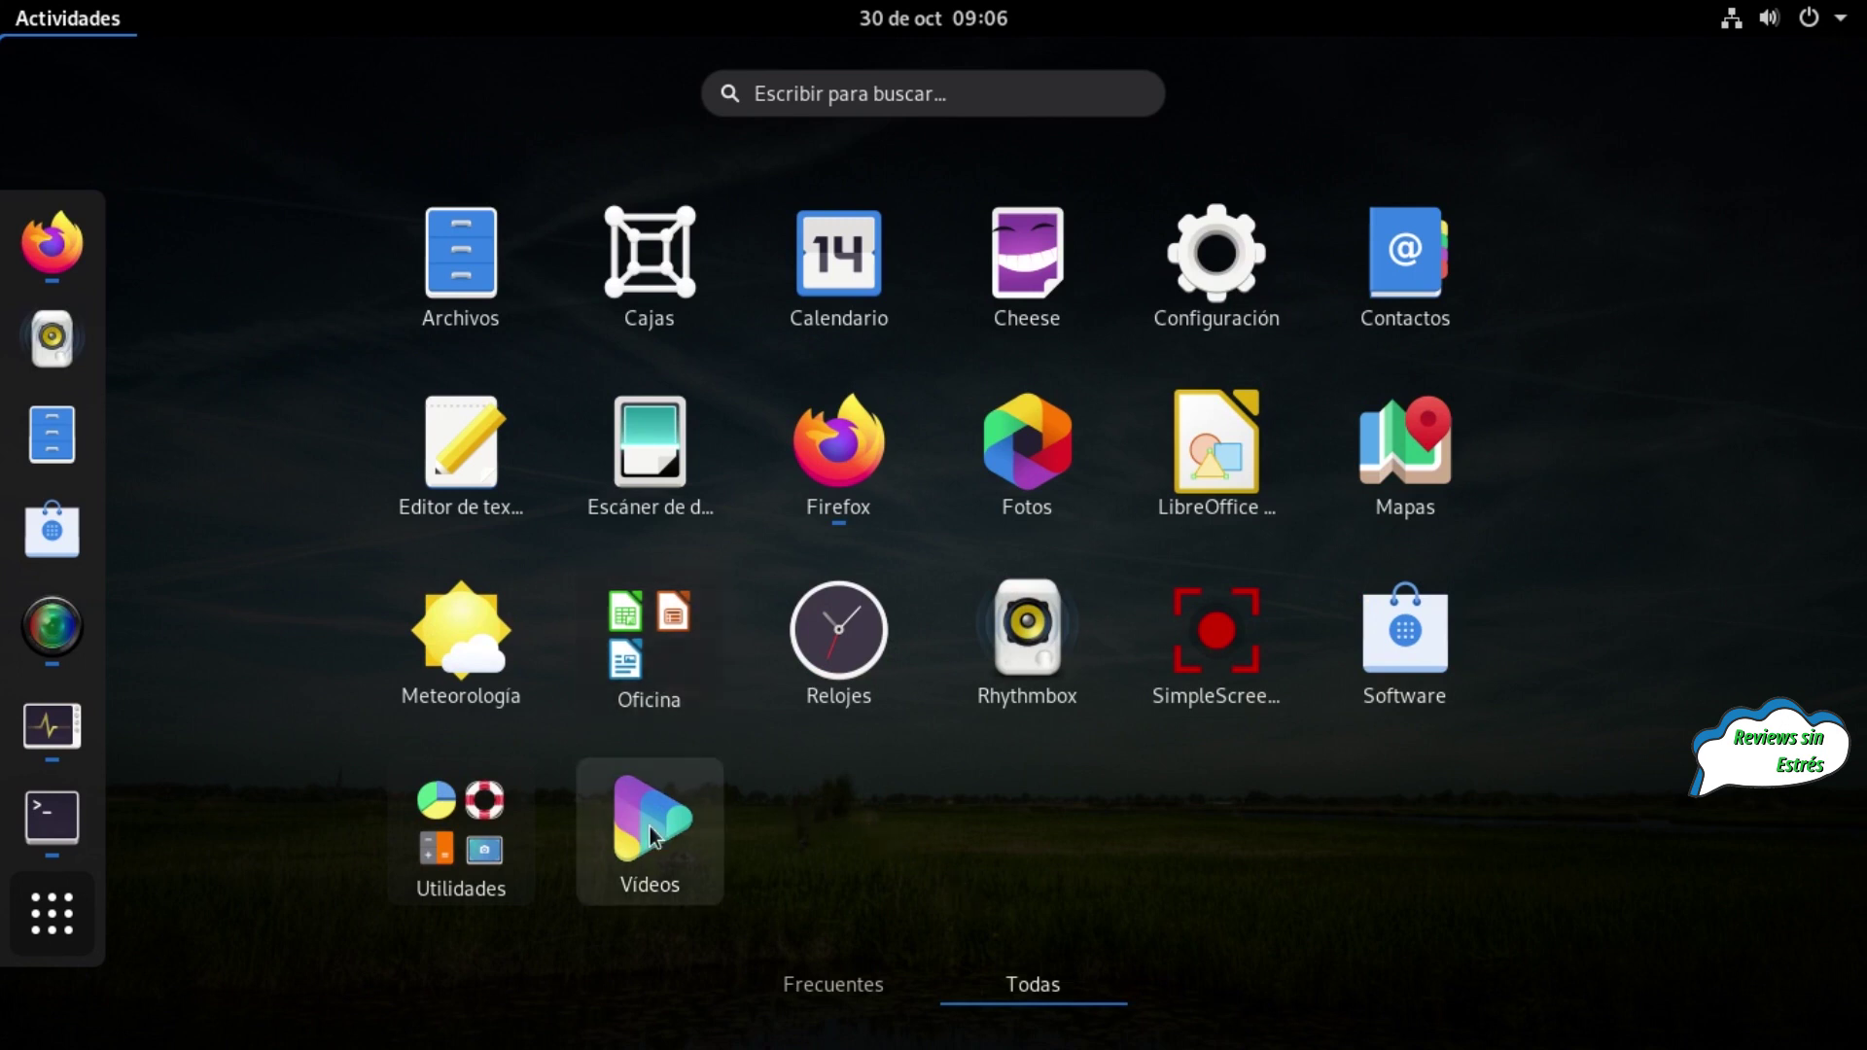
pyautogui.moveTo(836, 627); pyautogui.dragTo(569, 627)
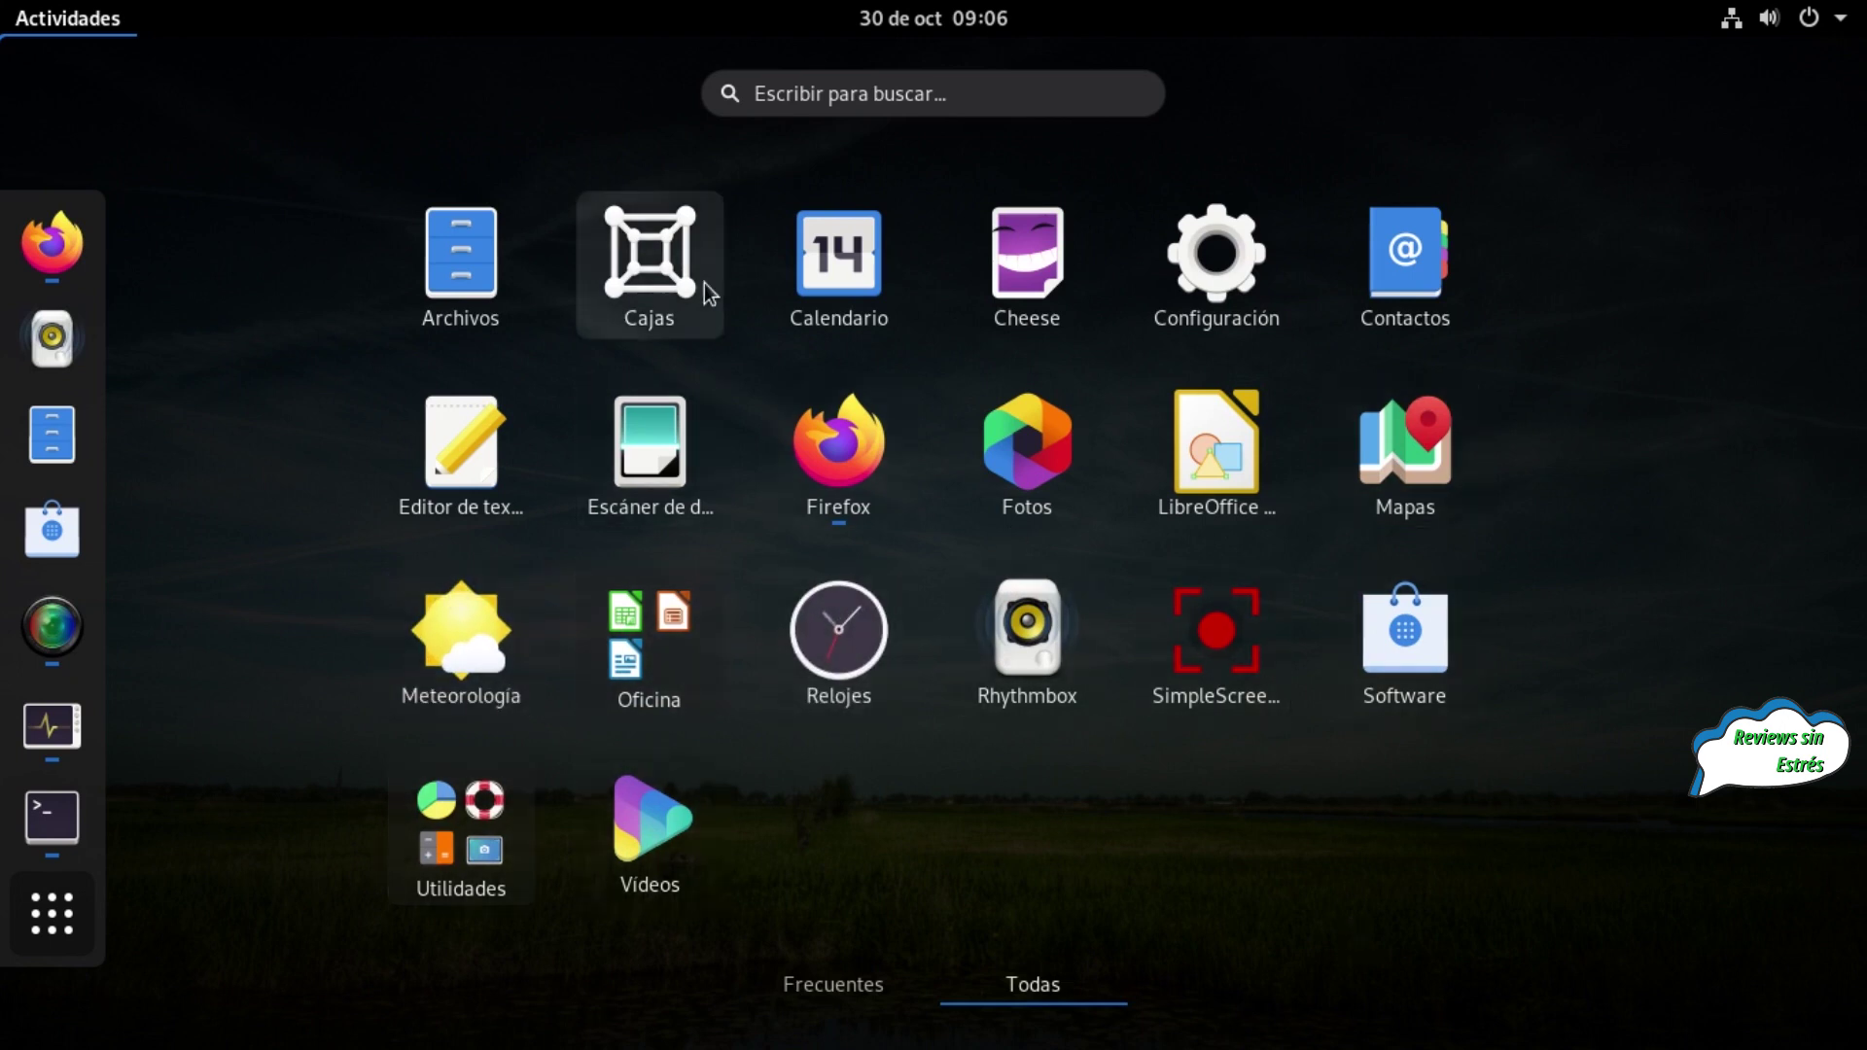
# Compare the frequently used applications with the full application list, ending on all applications
pyautogui.click(837, 984)
pyautogui.click(1029, 986)
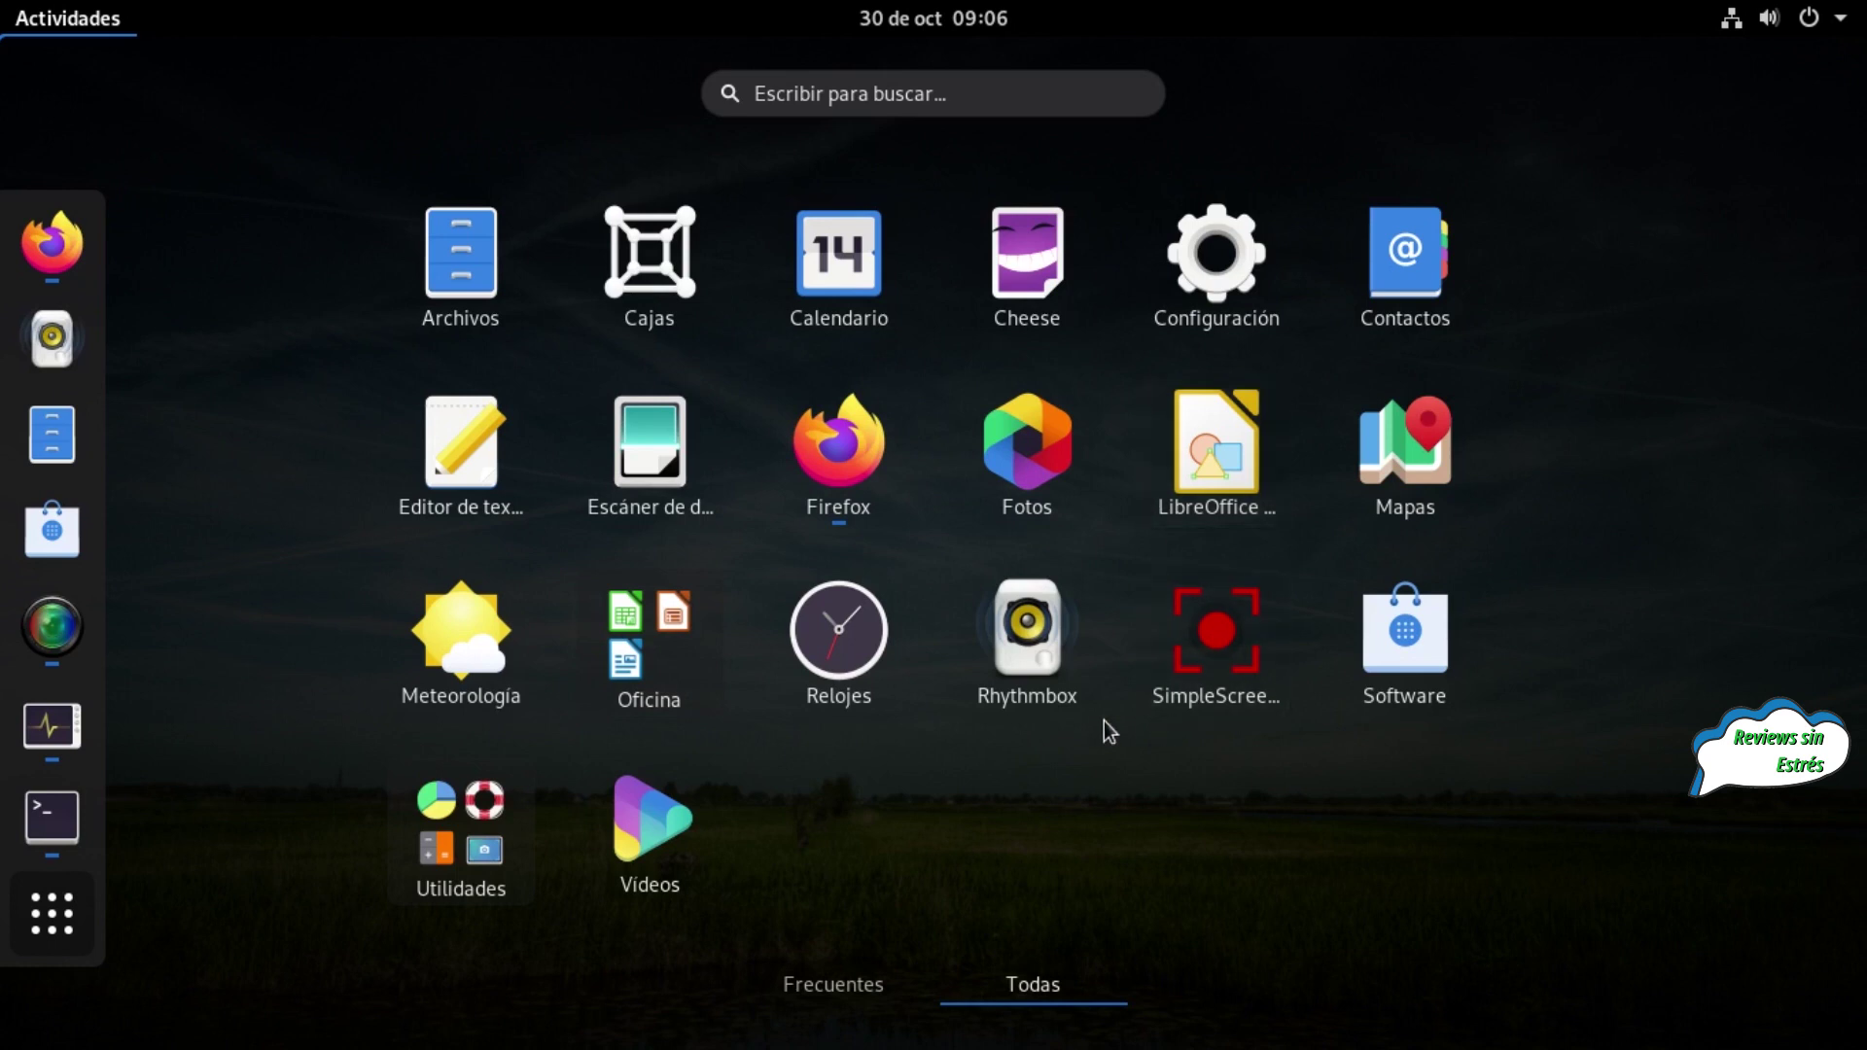
pyautogui.click(861, 982)
pyautogui.click(1019, 984)
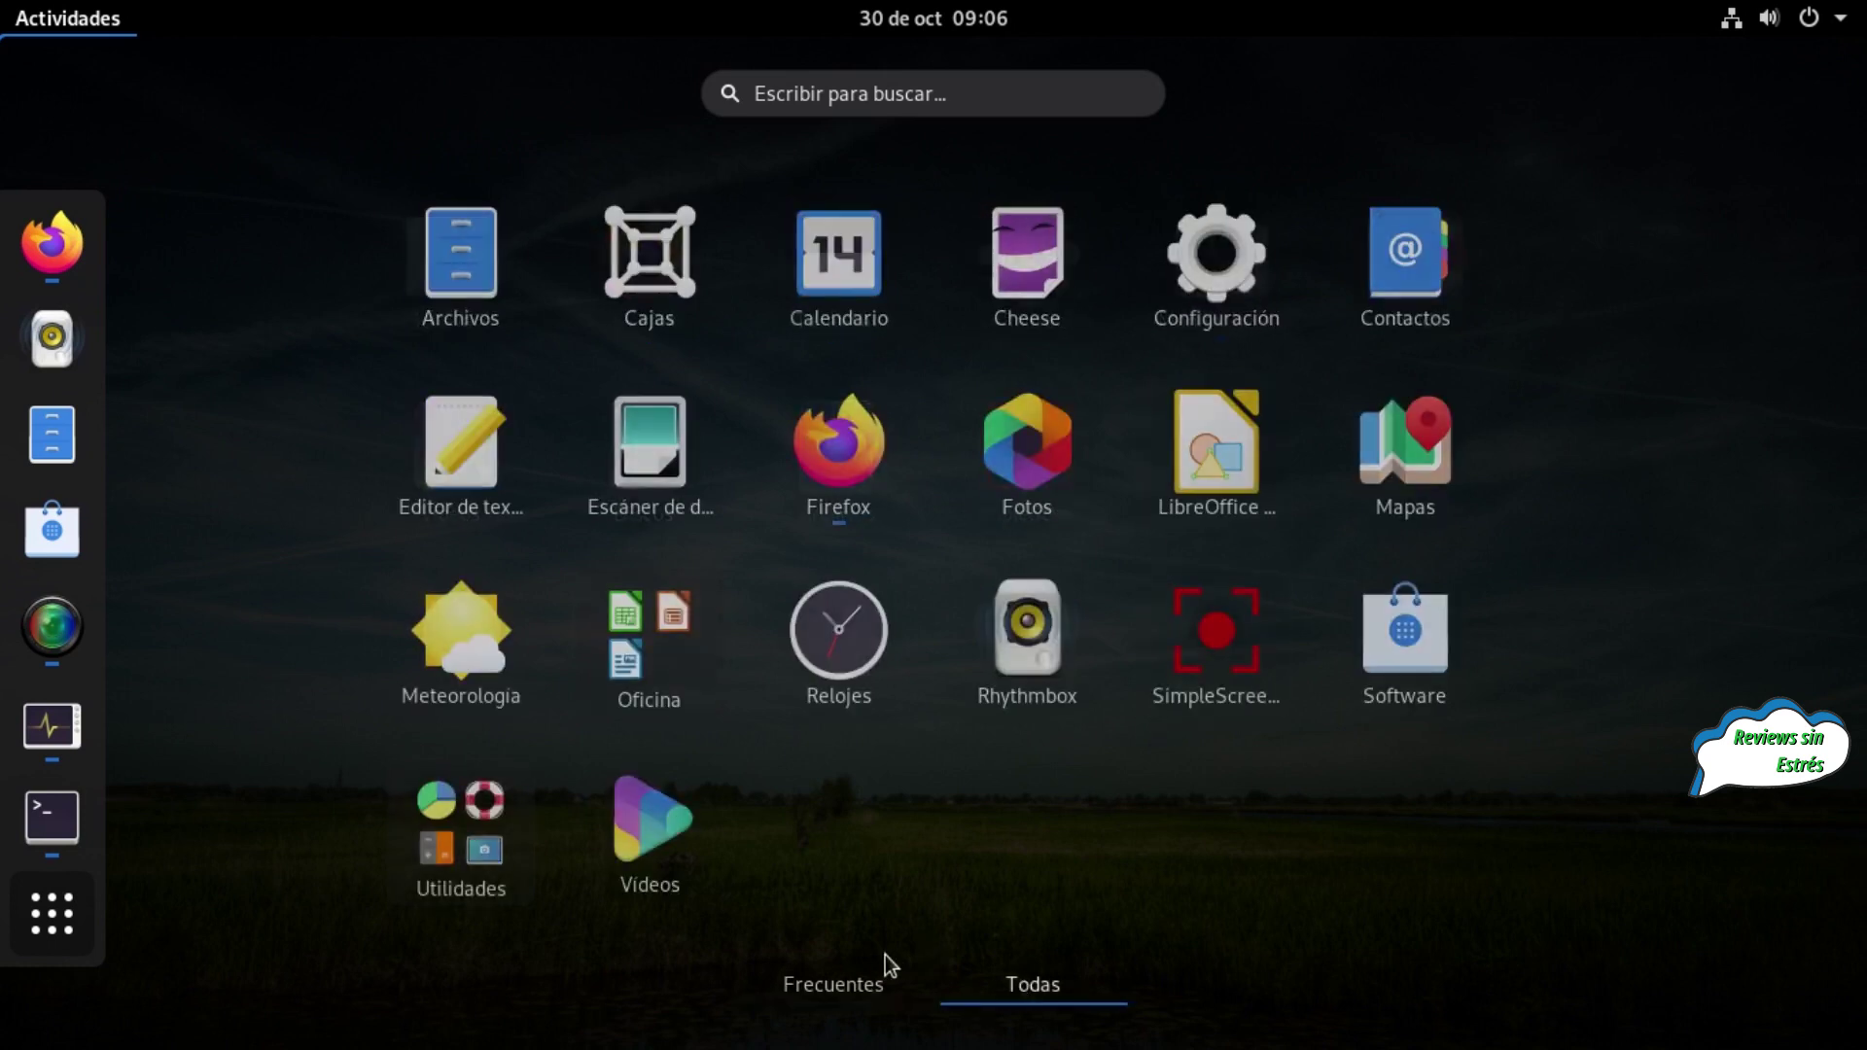
# Demonstrate opening and closing the activities overview from the empty desktop several times
pyautogui.moveTo(0, 0)
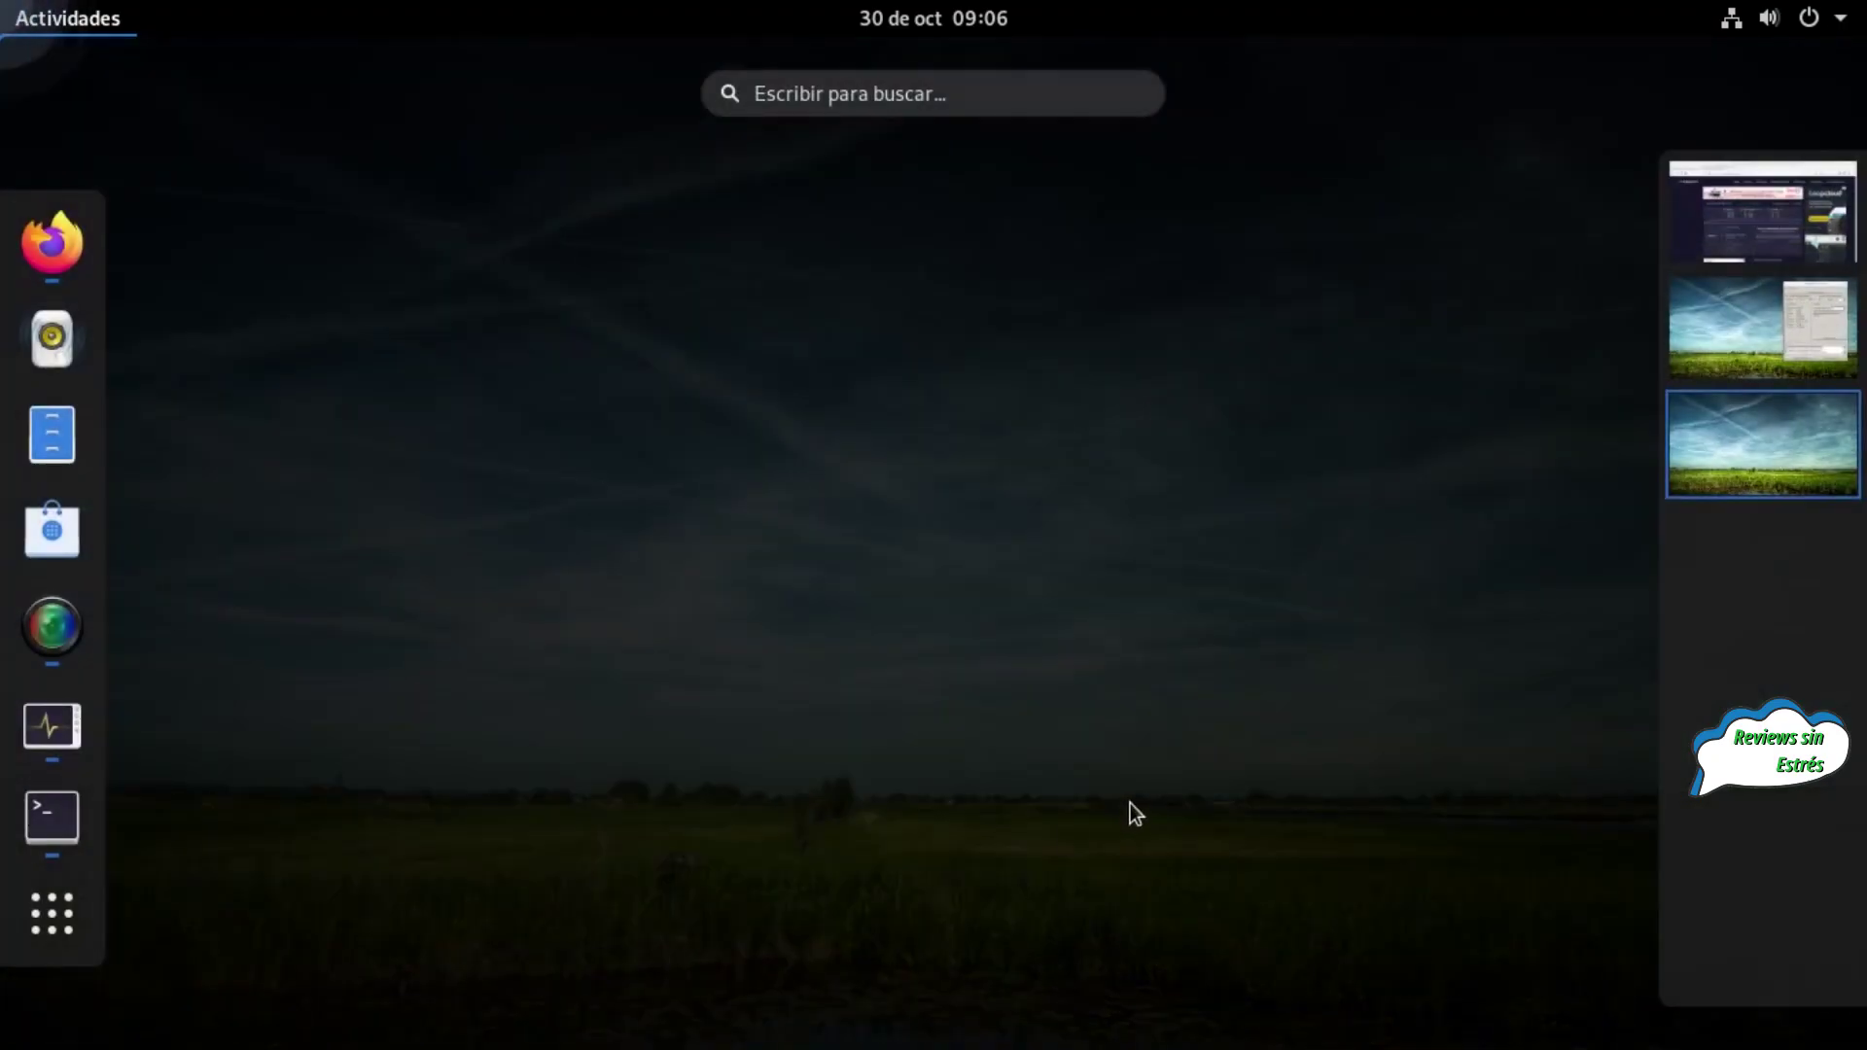
pyautogui.click(1130, 803)
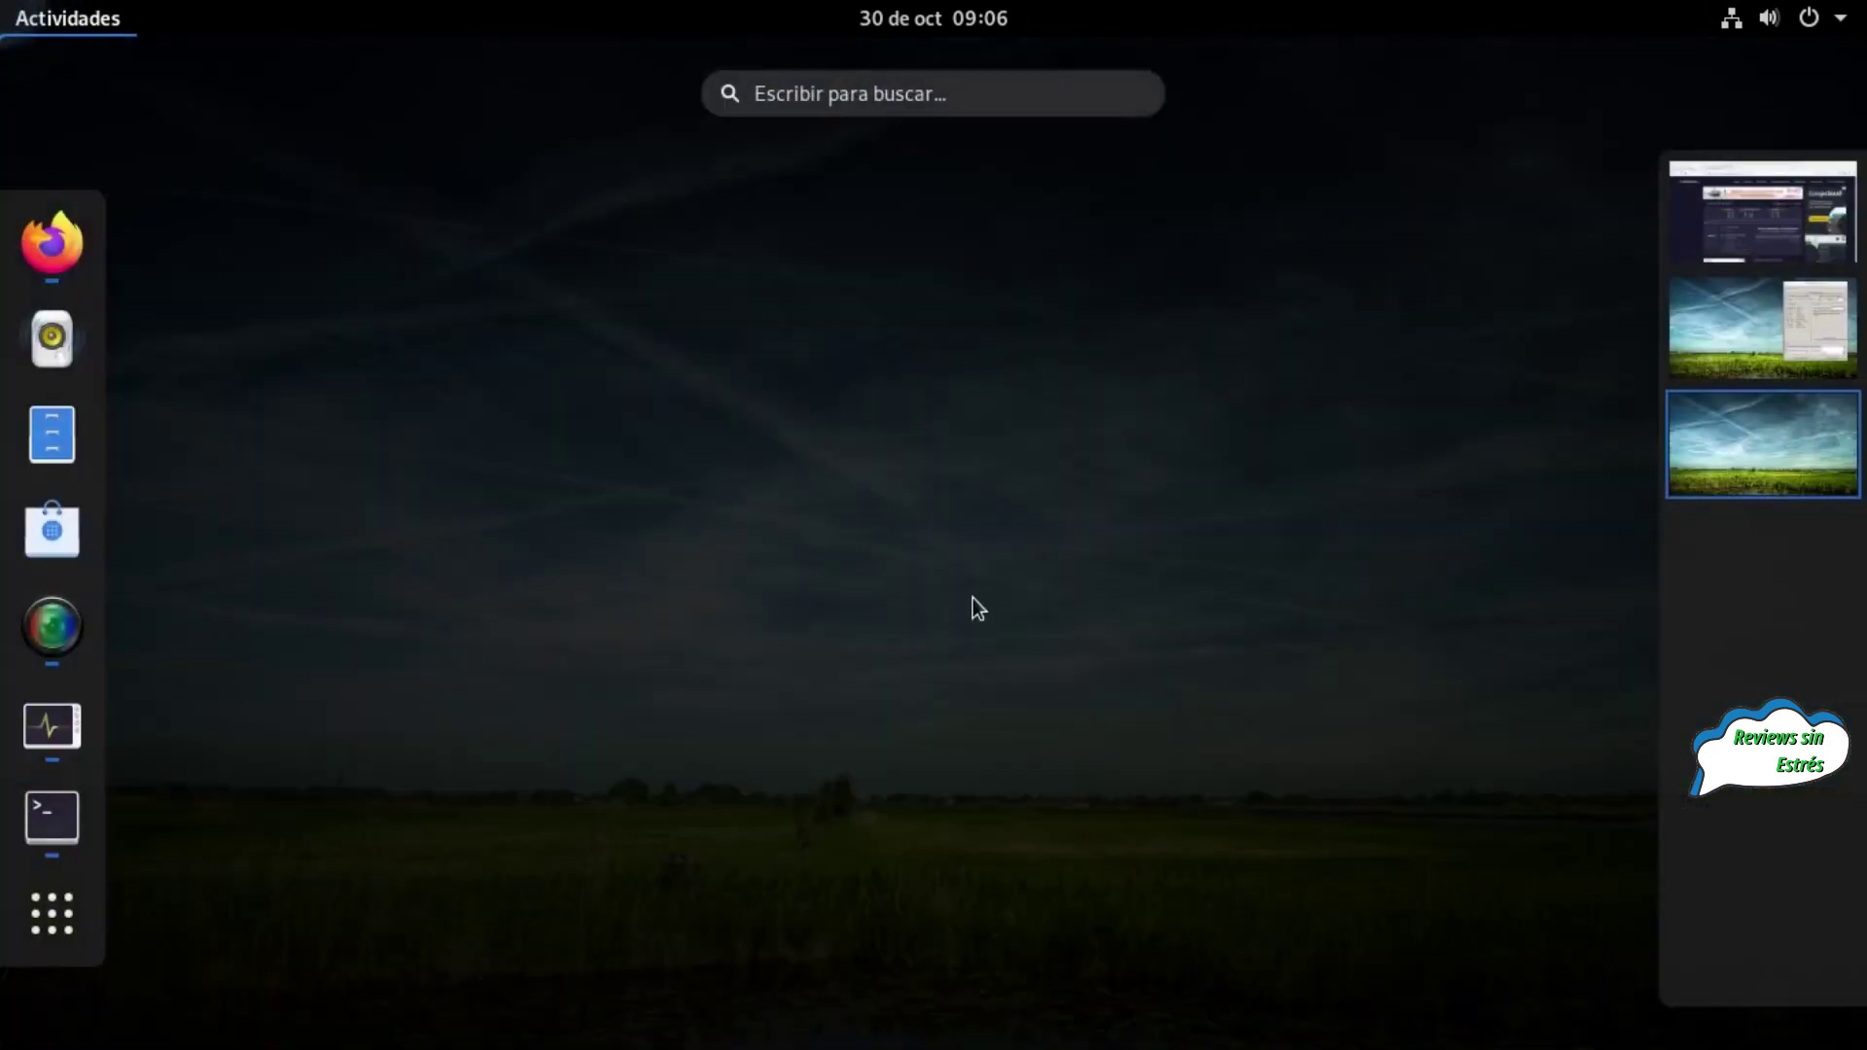
pyautogui.click(1112, 643)
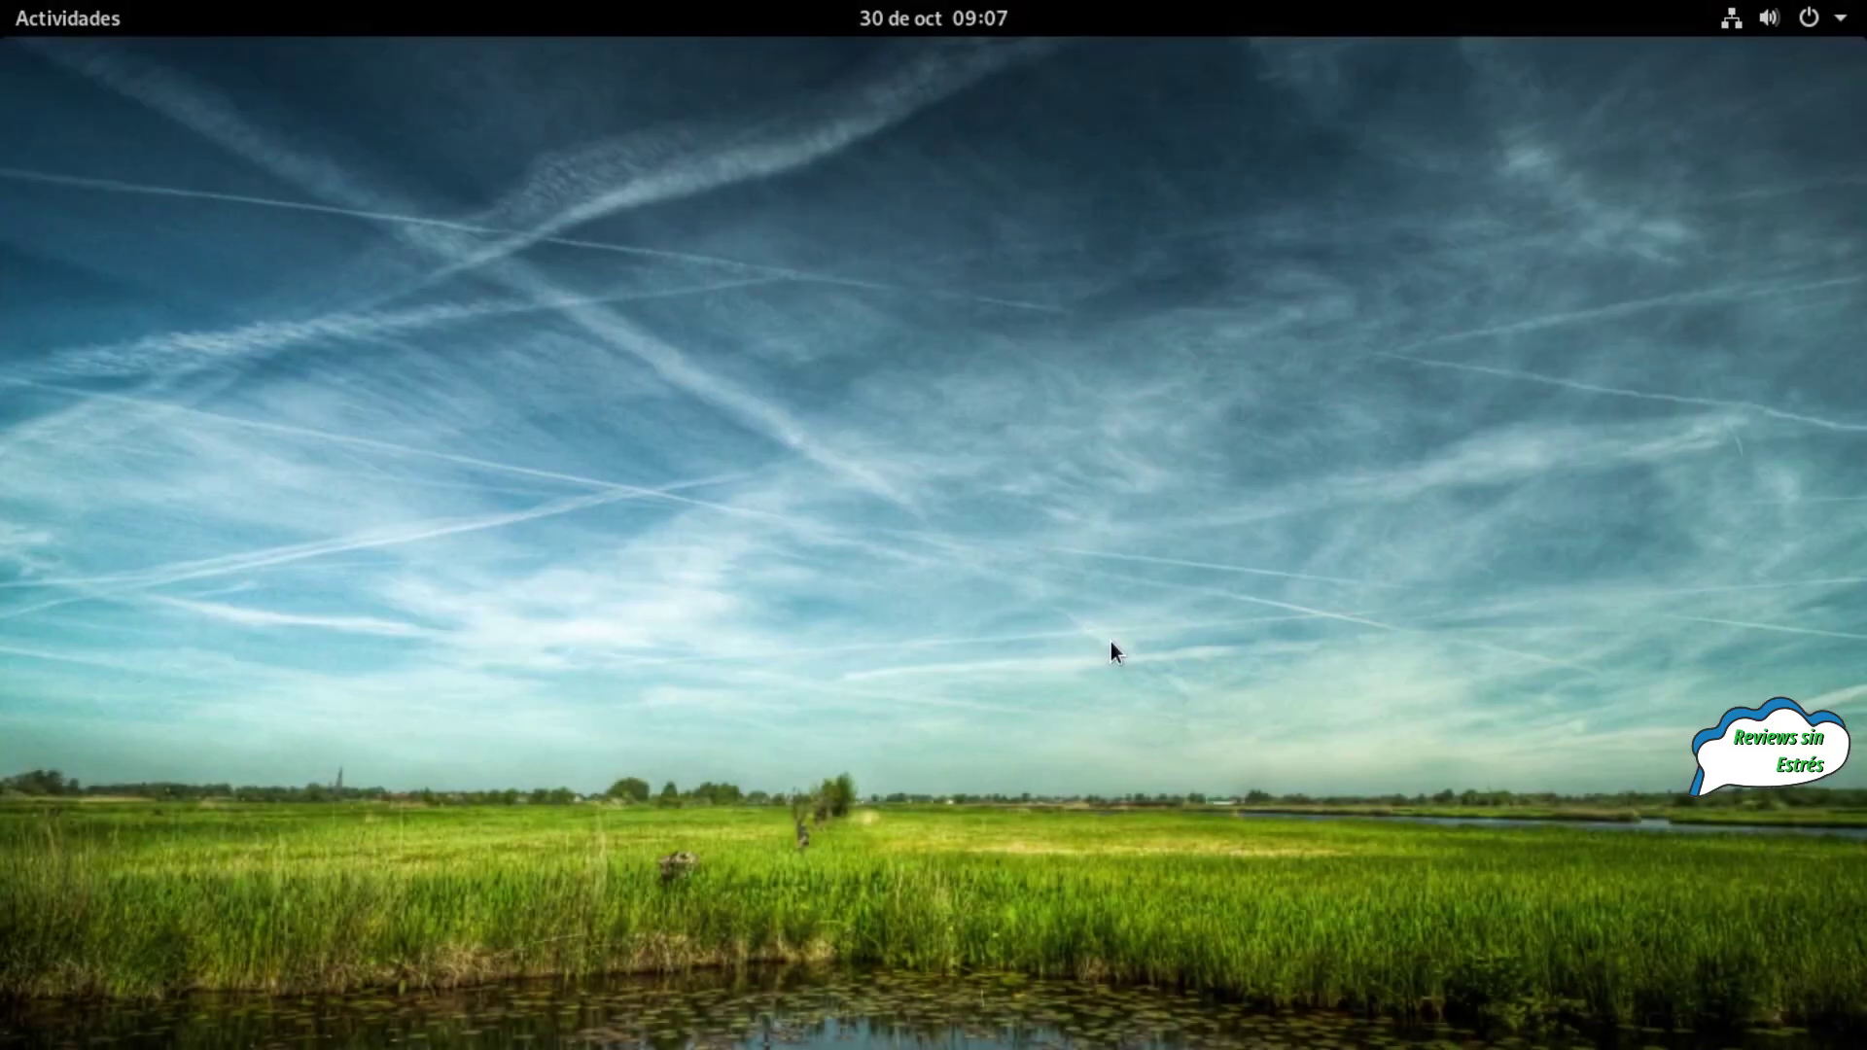
pyautogui.click(91, 27)
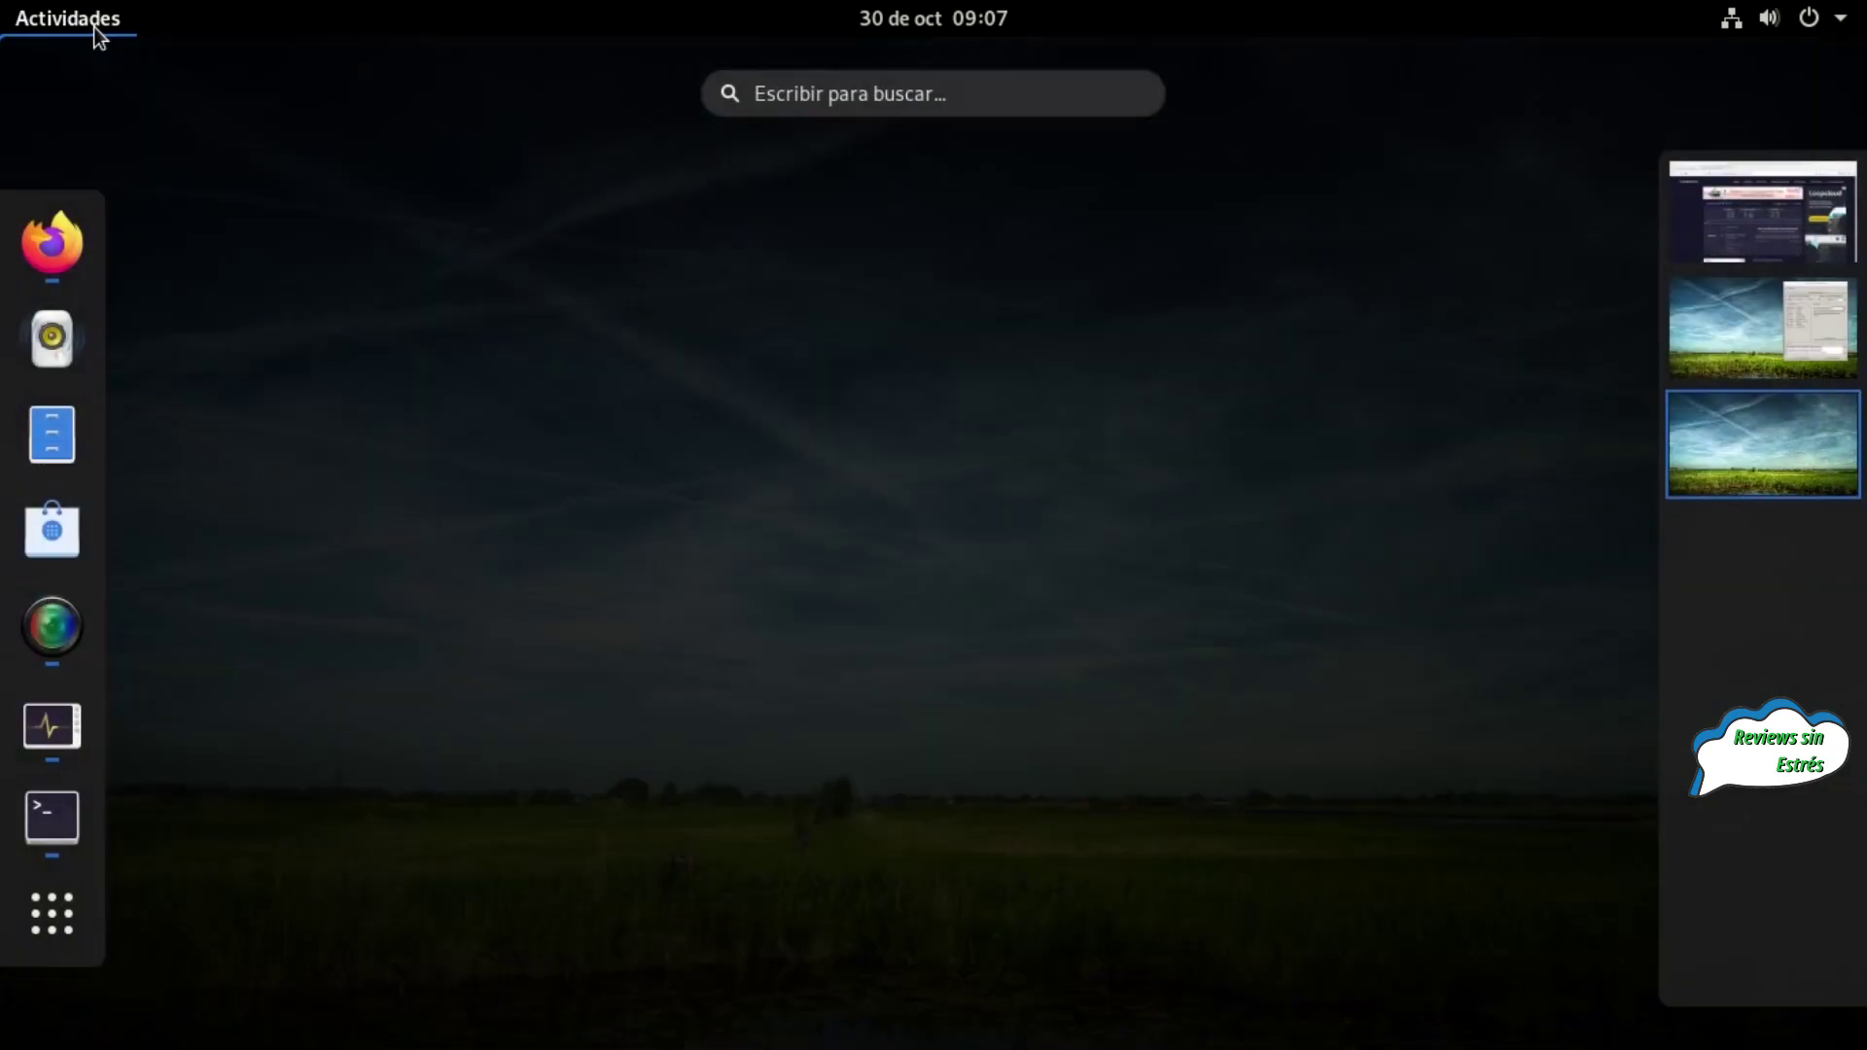
pyautogui.click(888, 548)
pyautogui.moveTo(0, 0)
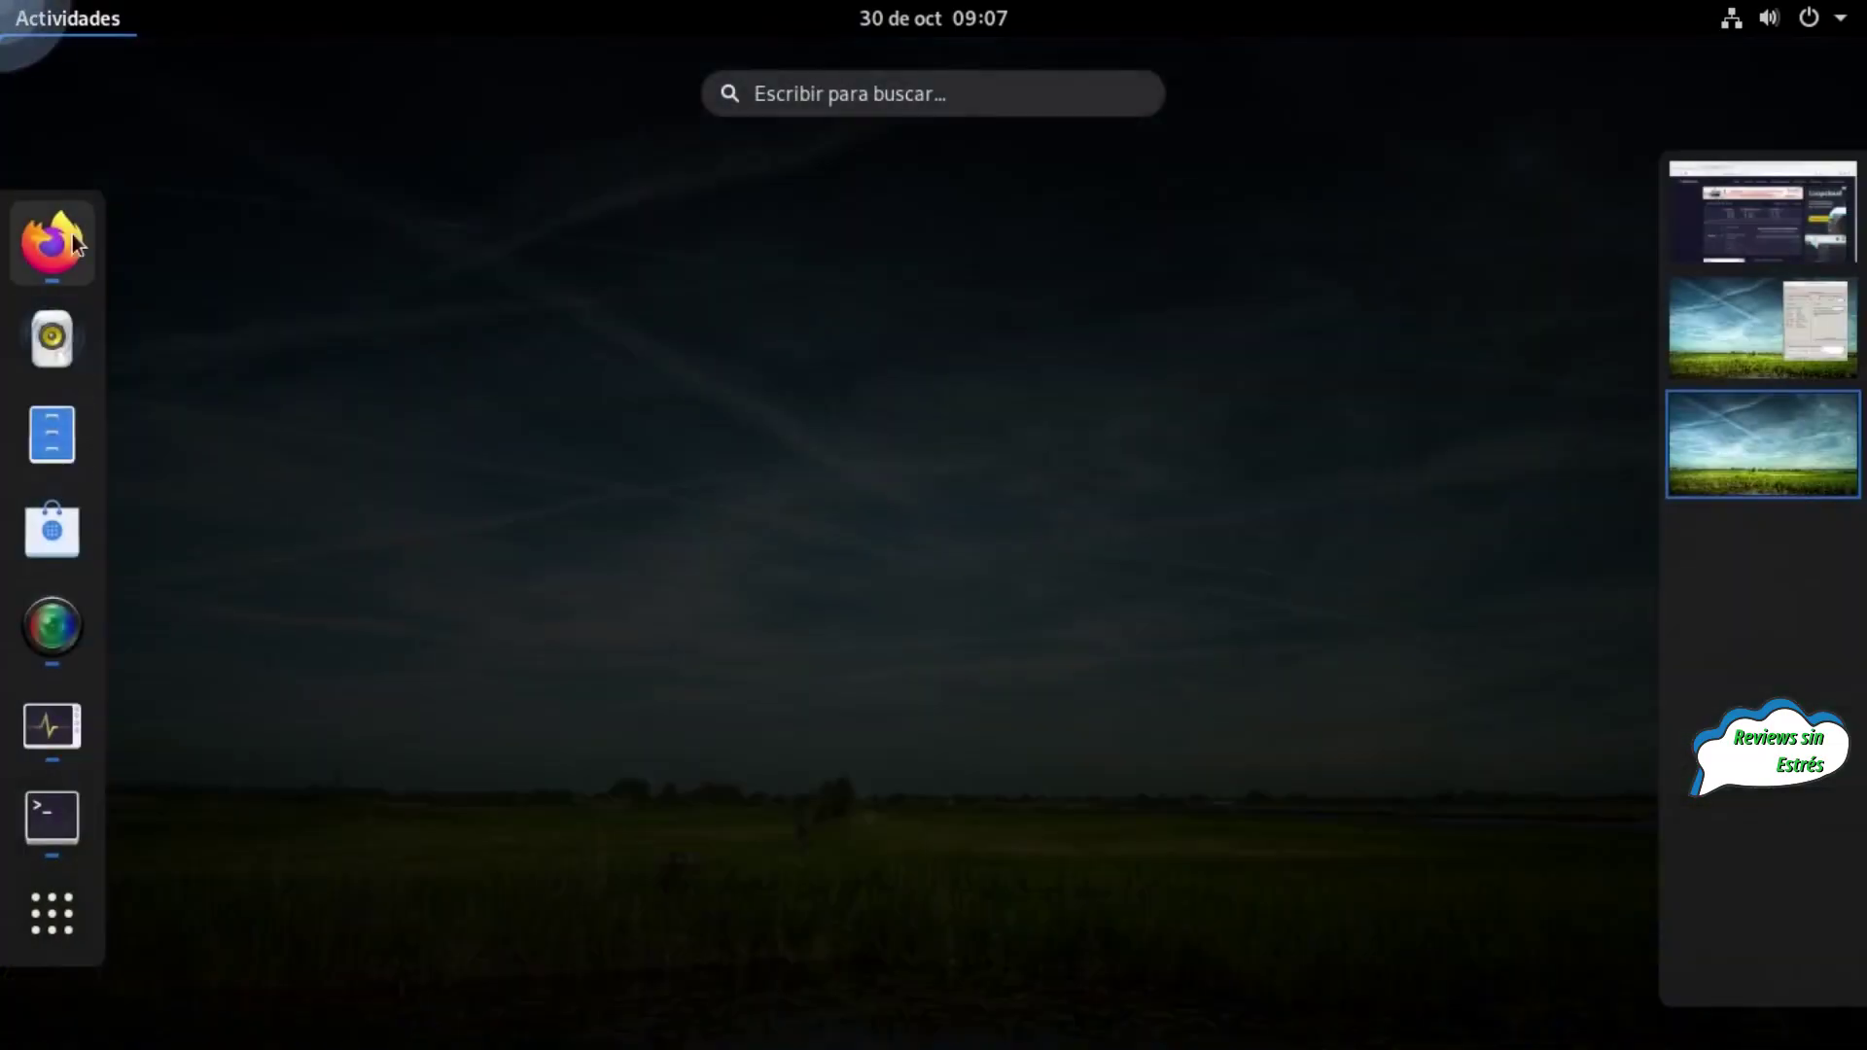
pyautogui.click(1191, 871)
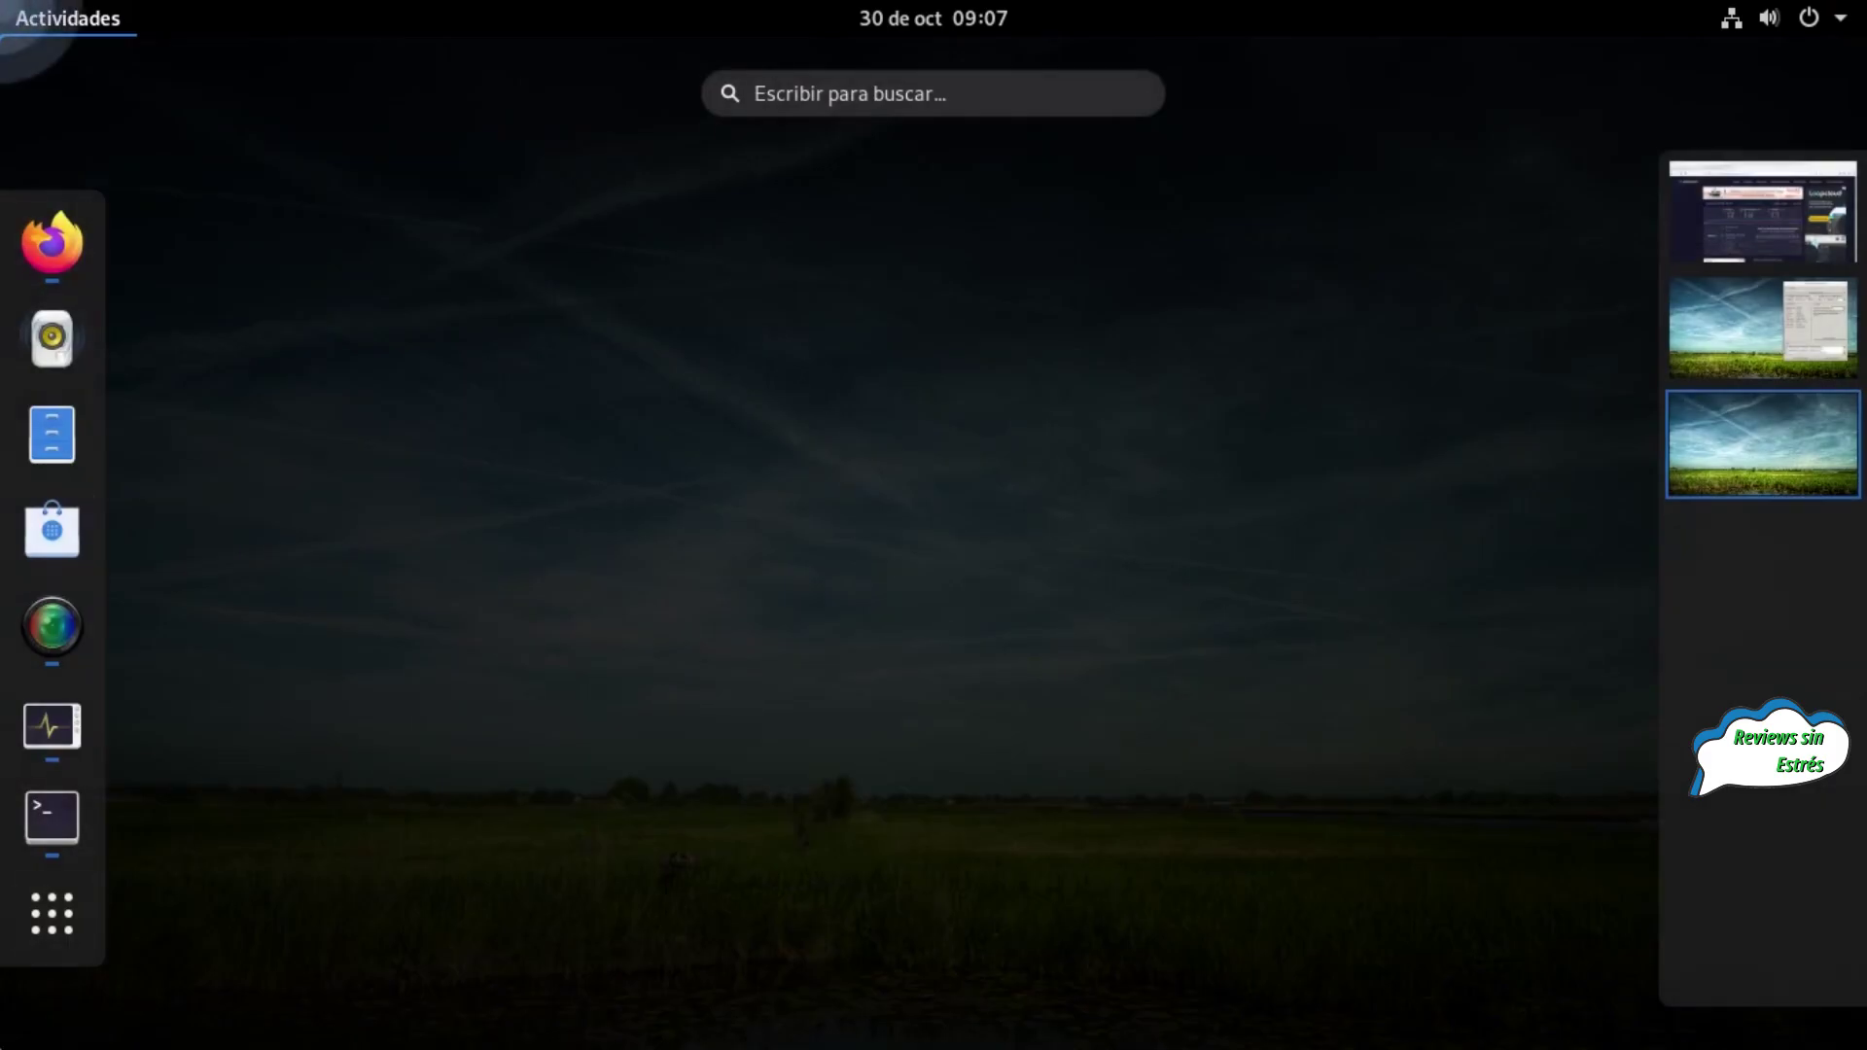
# Open Photos from the application overview, view its photos, albums and favourites sections and close it
pyautogui.click(49, 954)
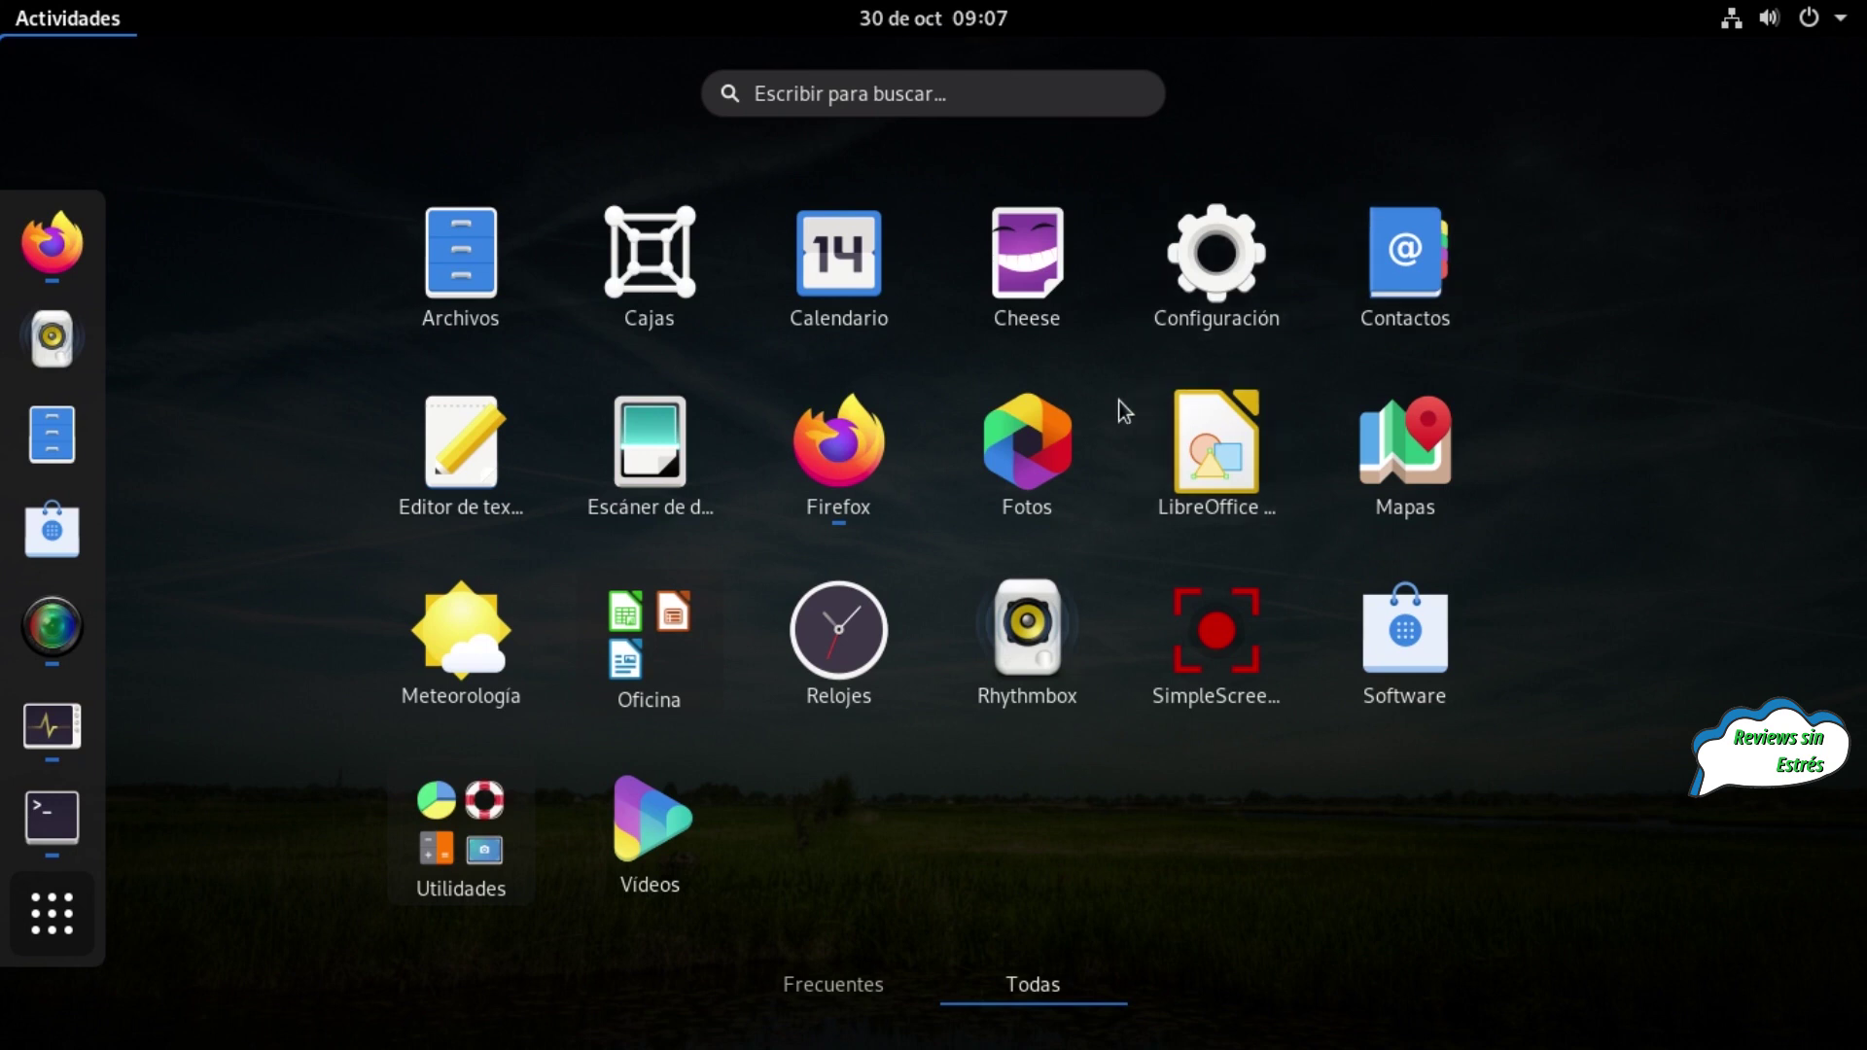
pyautogui.click(1048, 445)
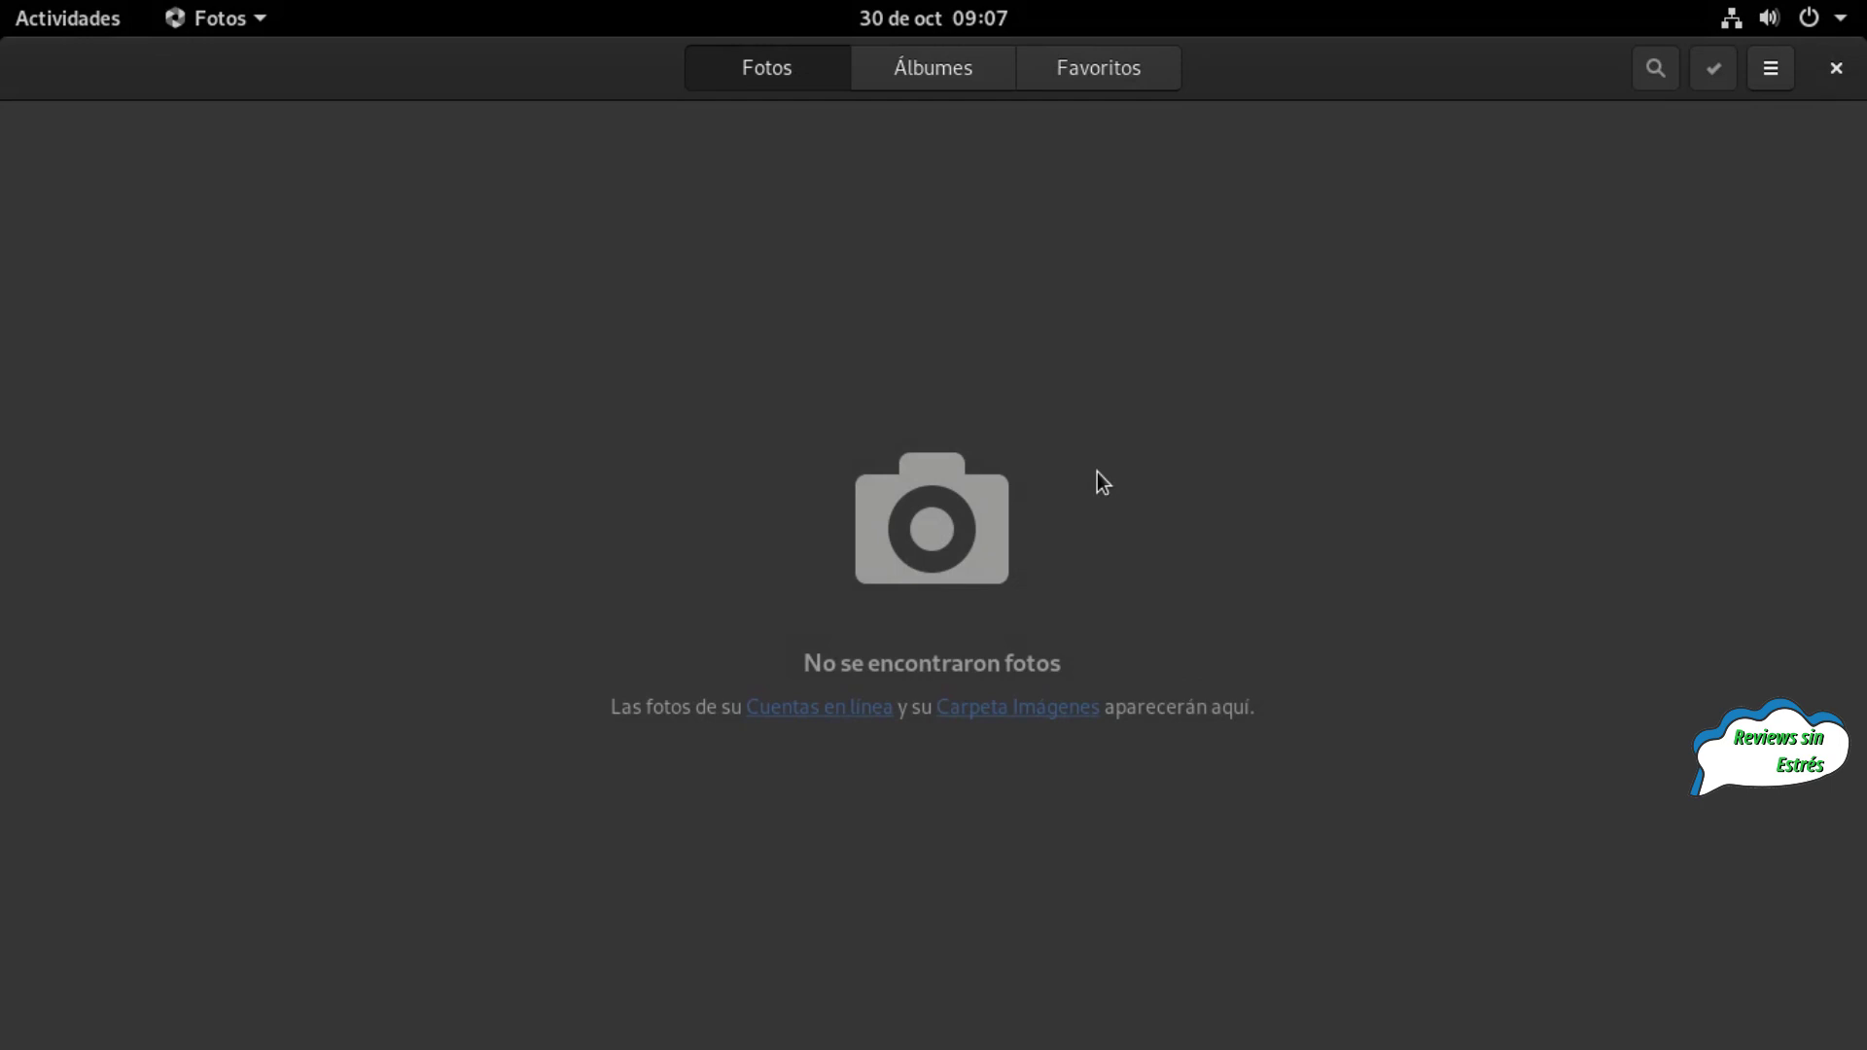
pyautogui.click(947, 61)
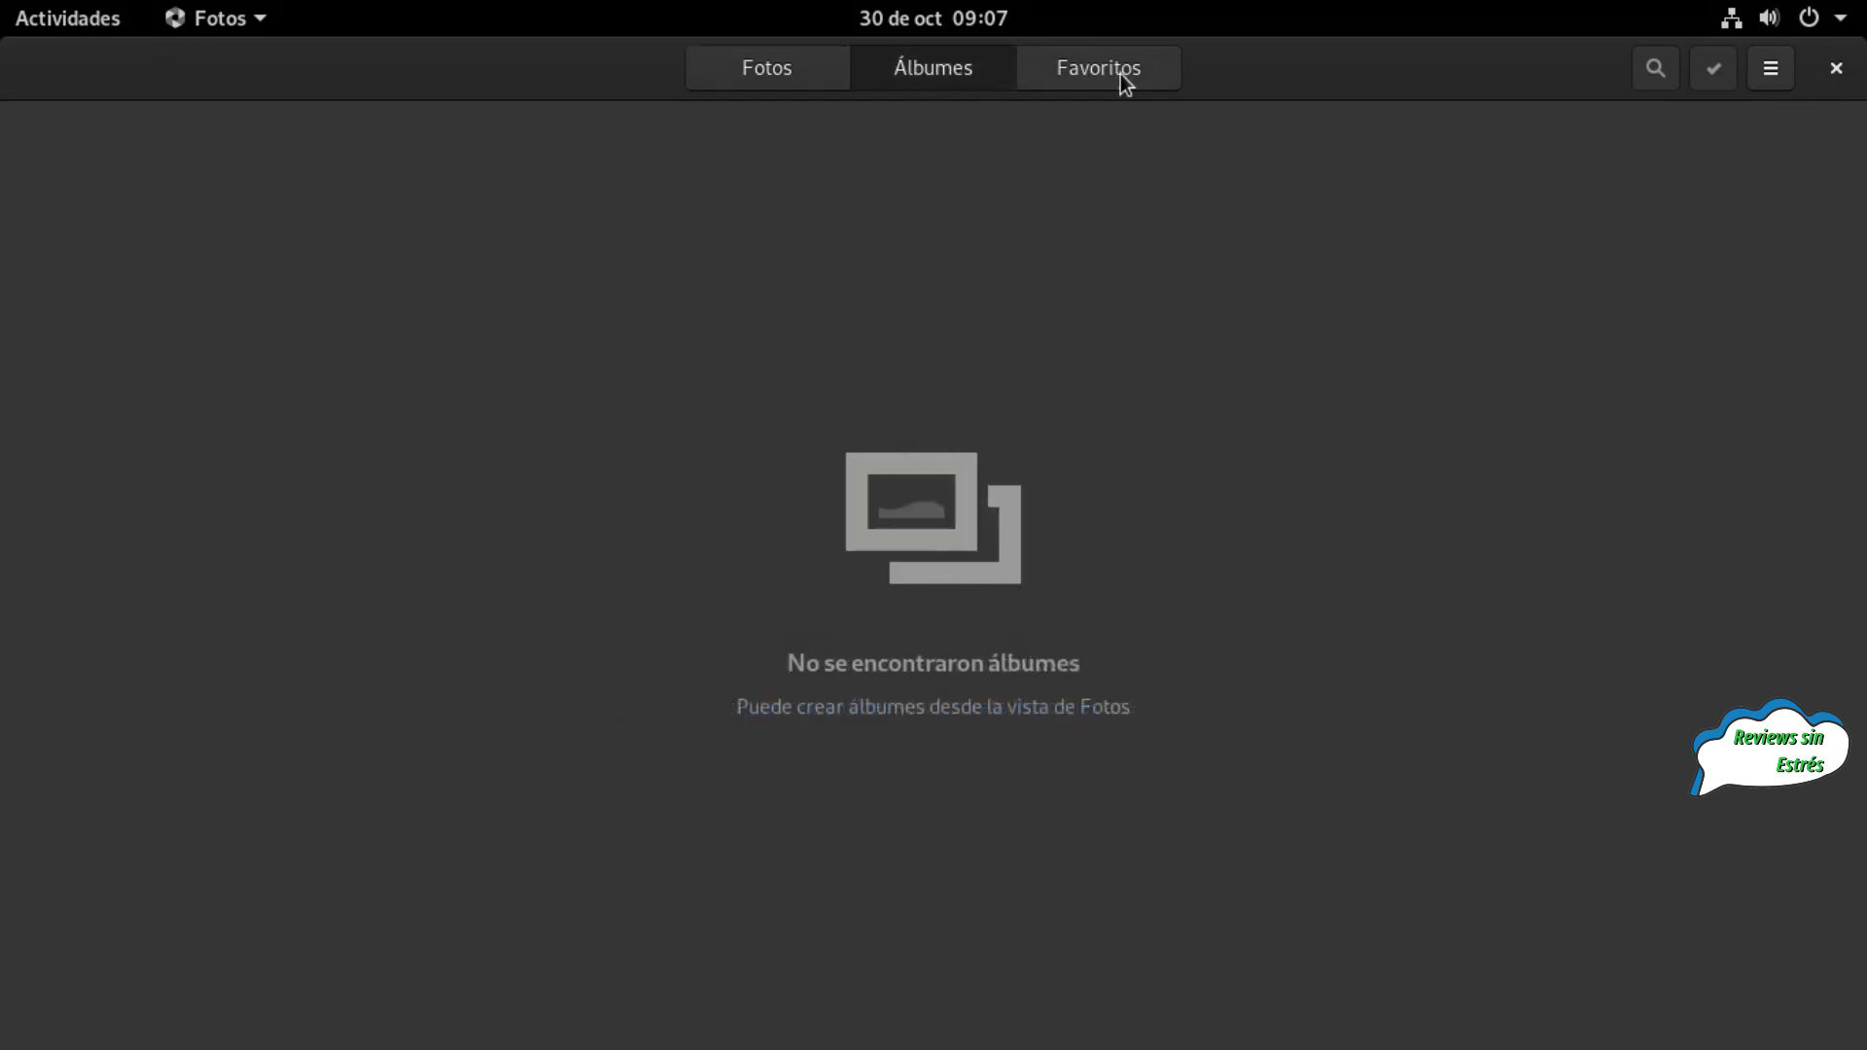
pyautogui.click(1118, 70)
pyautogui.click(770, 66)
pyautogui.click(880, 66)
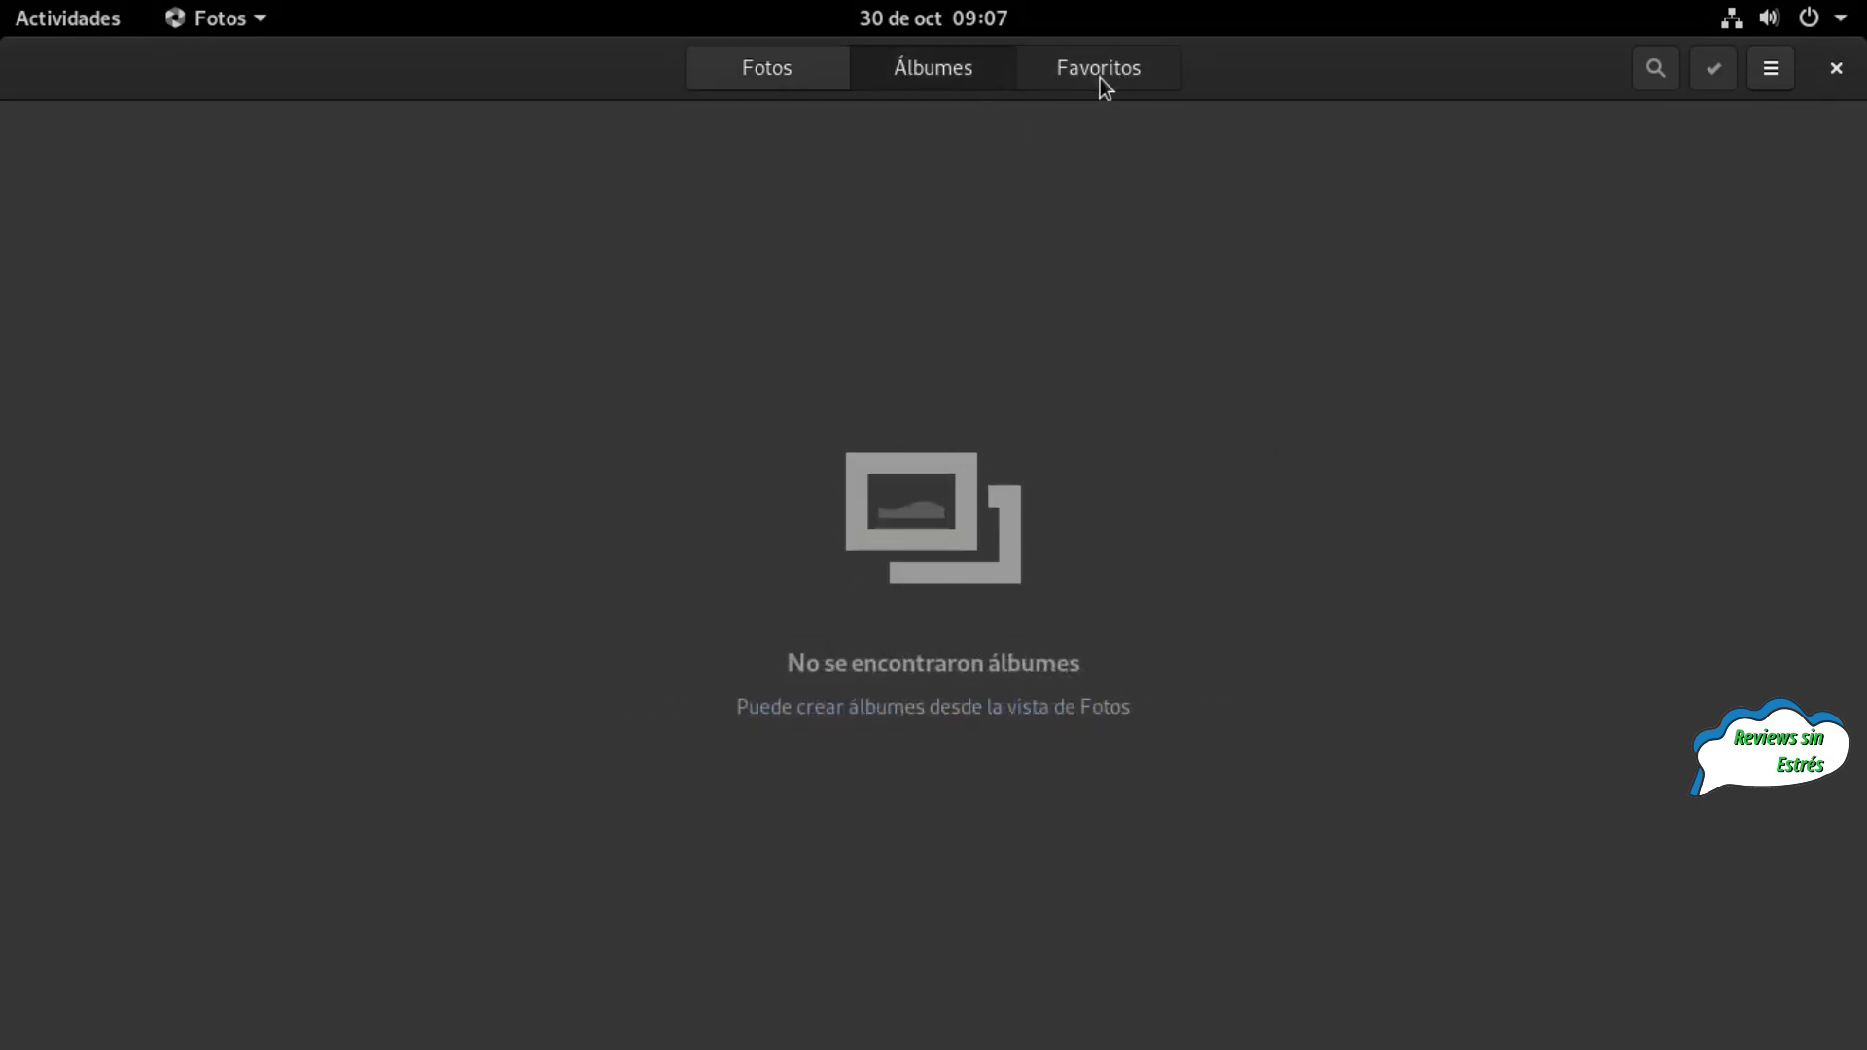
pyautogui.click(1099, 73)
pyautogui.click(1837, 68)
# Return to the application overview and view the calendar and notifications panel before closing it
pyautogui.moveTo(2, 2)
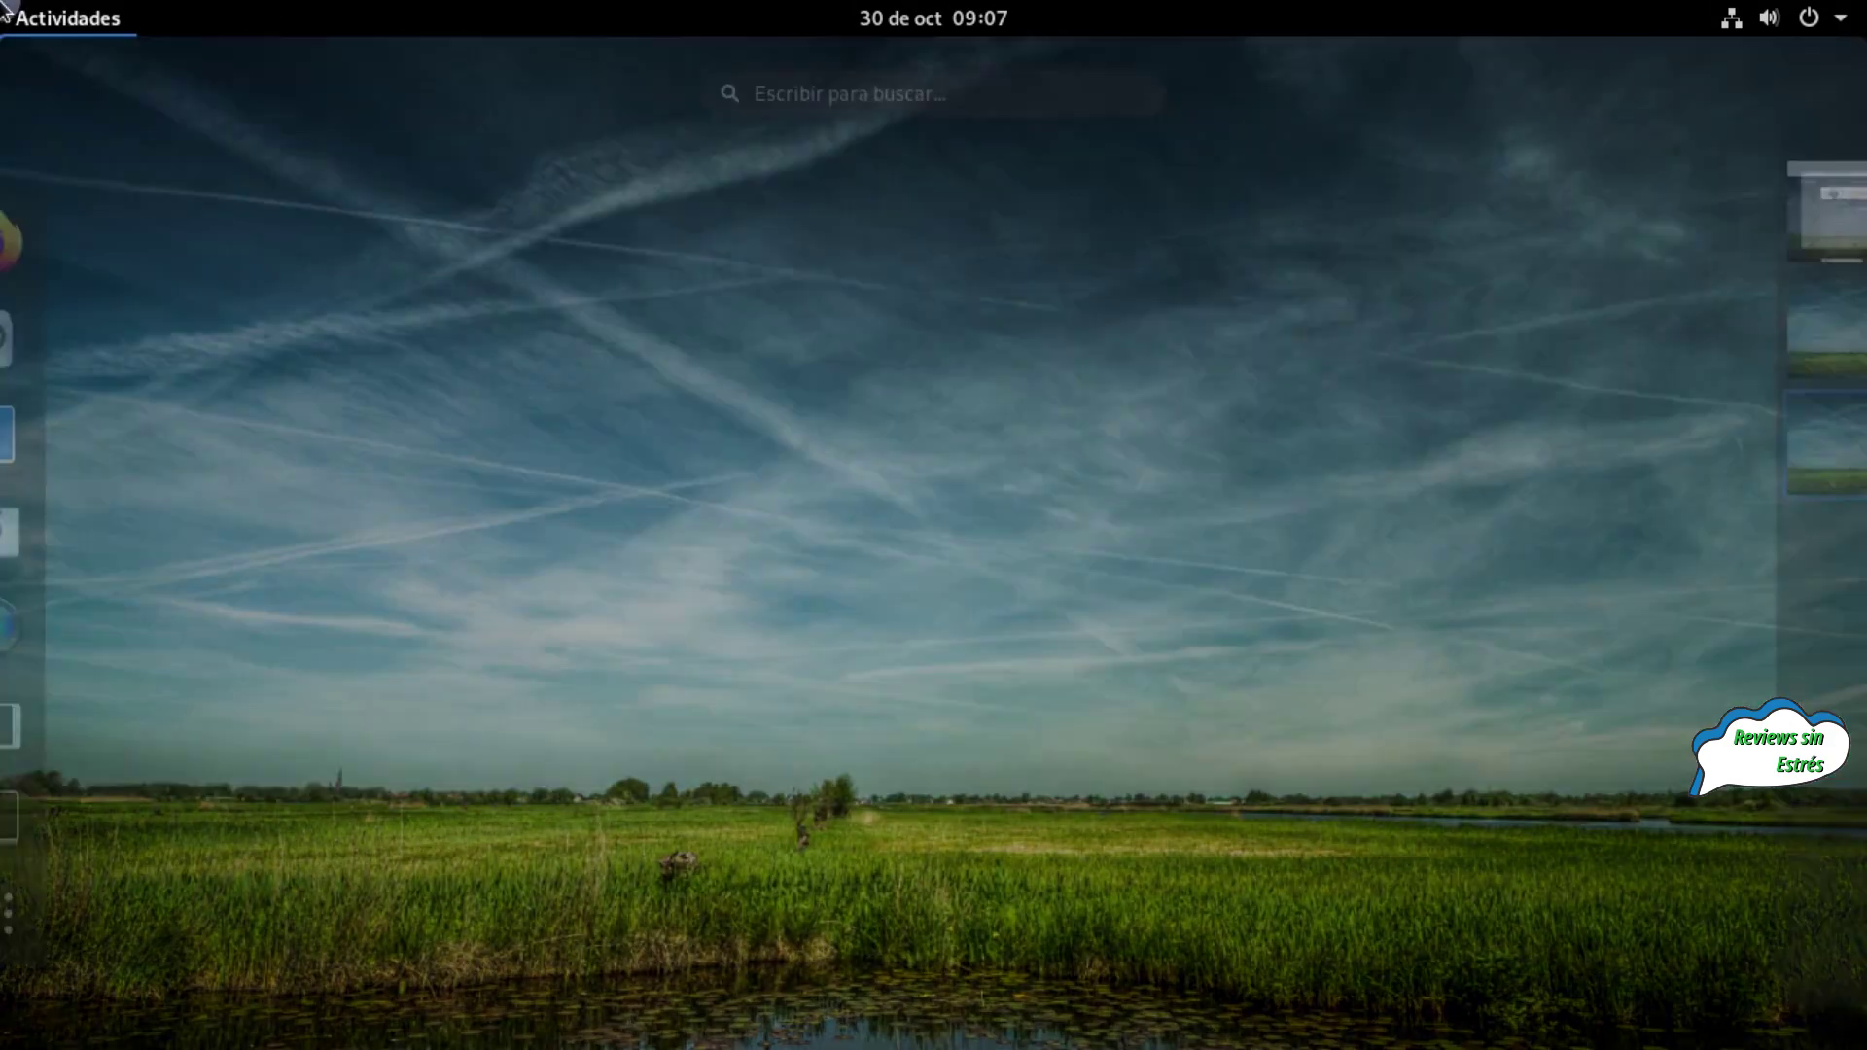
pyautogui.click(66, 923)
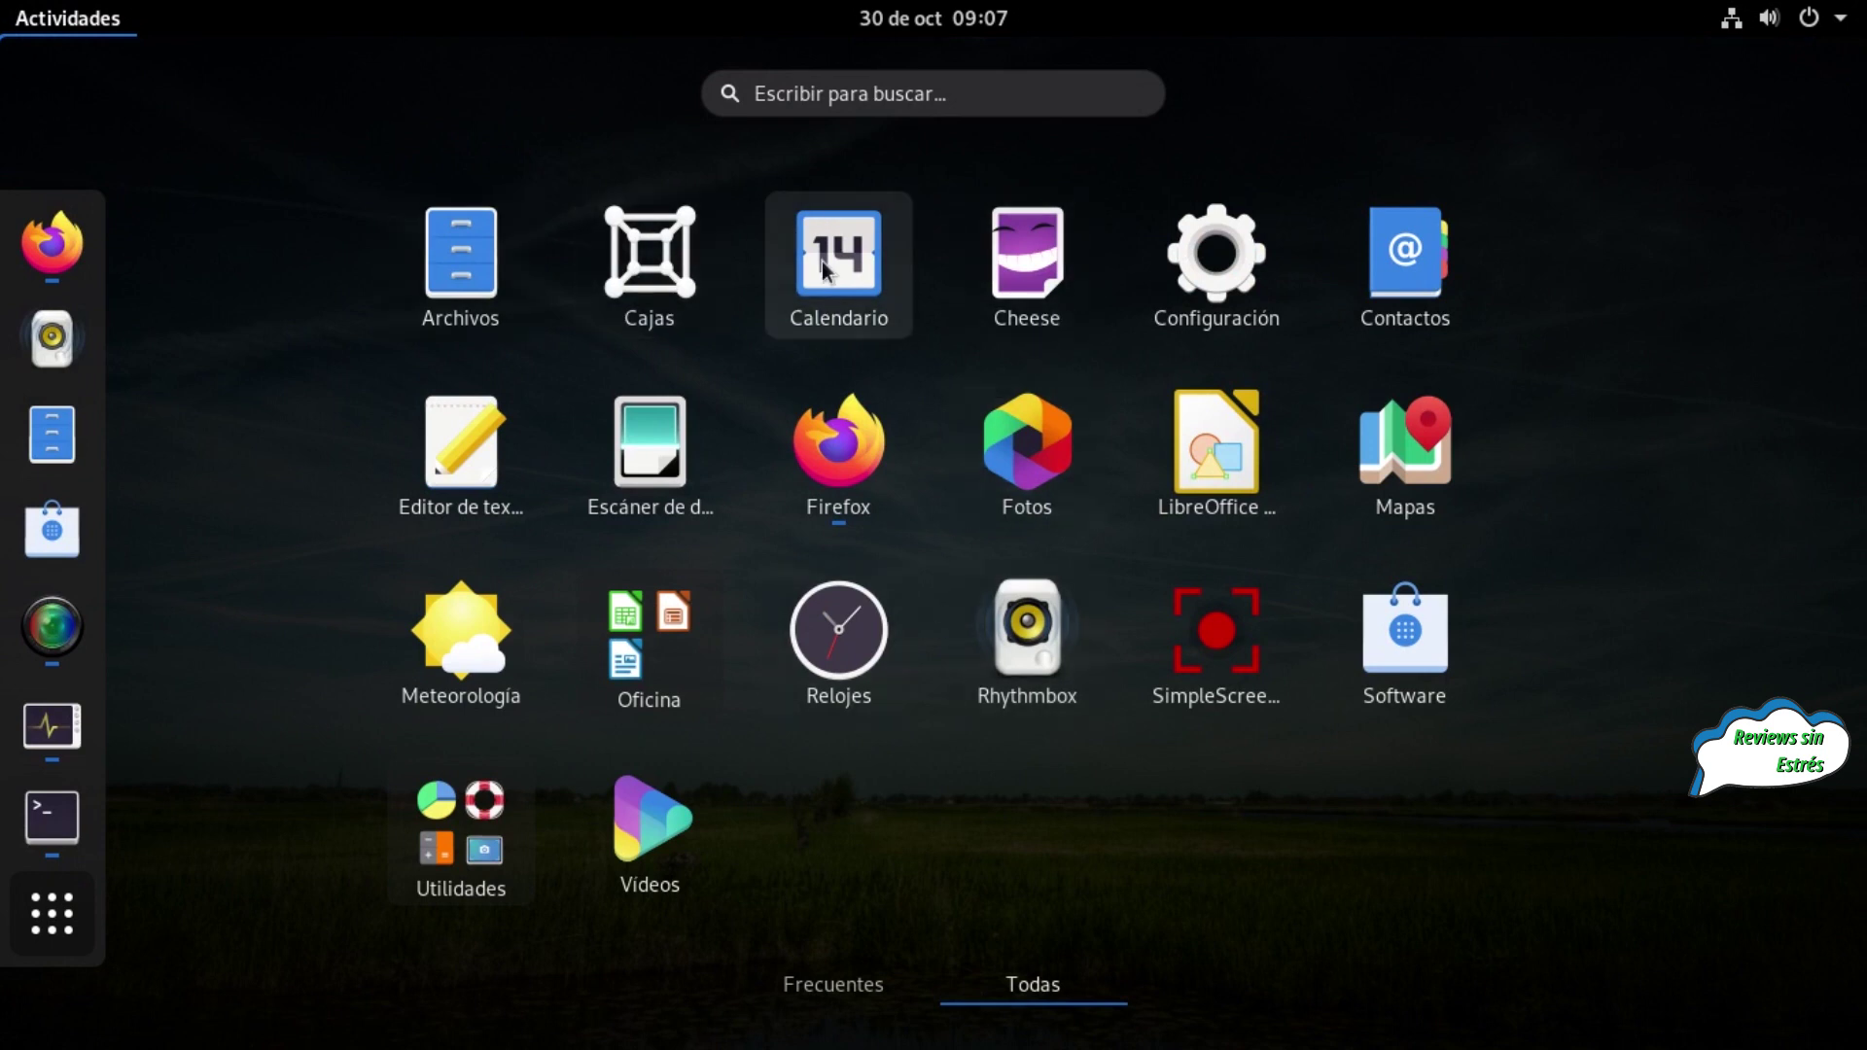
pyautogui.click(968, 14)
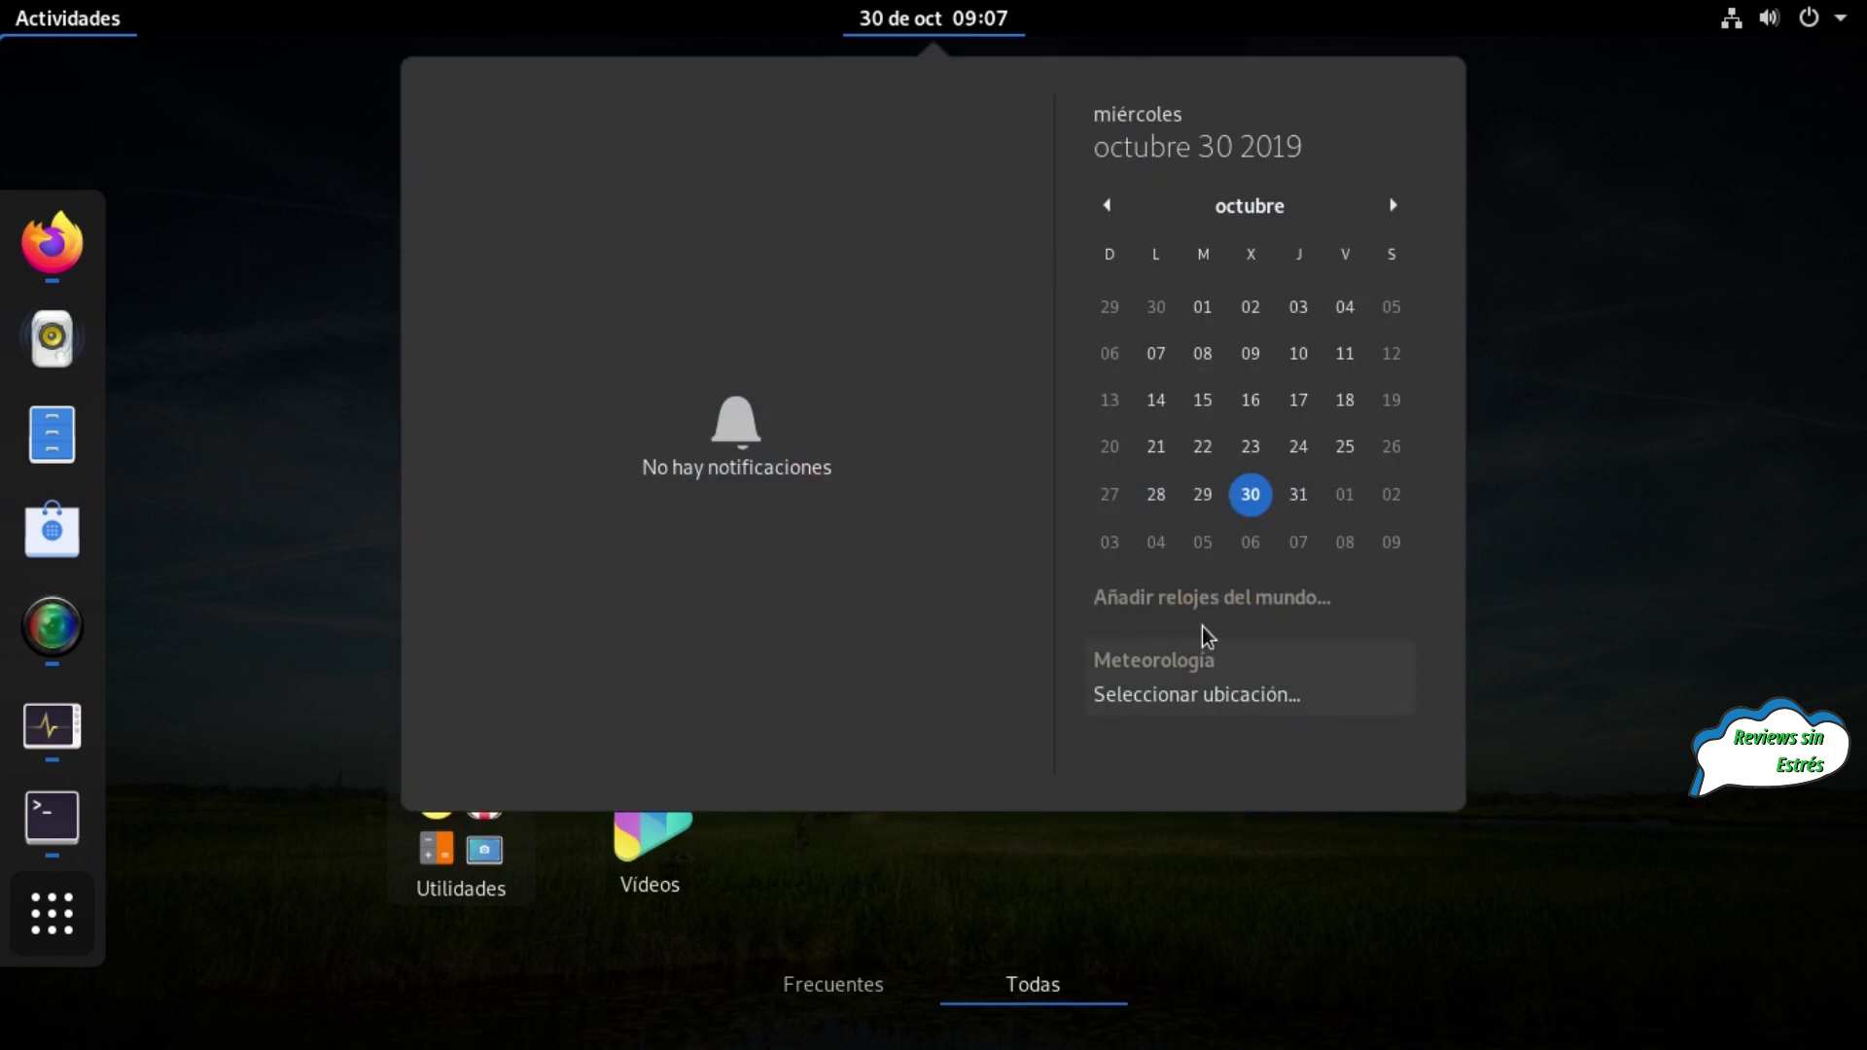
pyautogui.click(1565, 419)
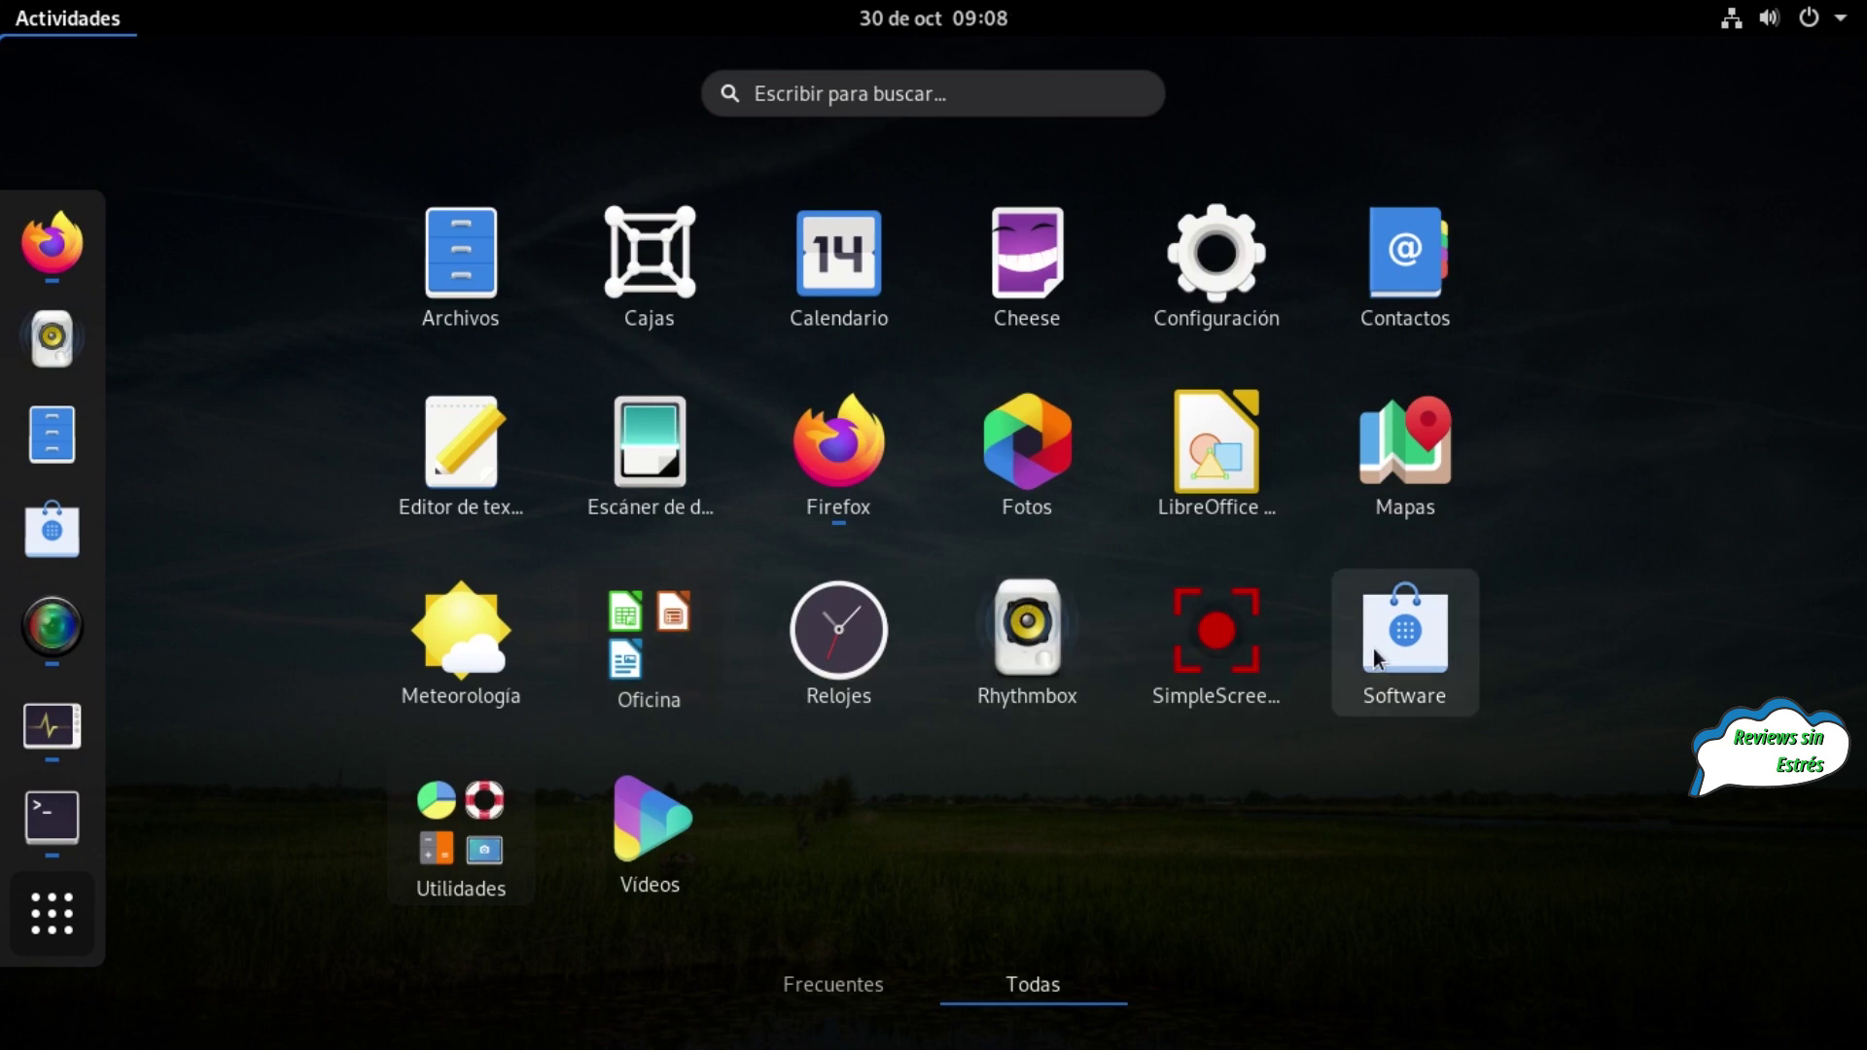
# Add Terminal, Calculator and Disks from the Utilities folder to the favourites
pyautogui.click(519, 801)
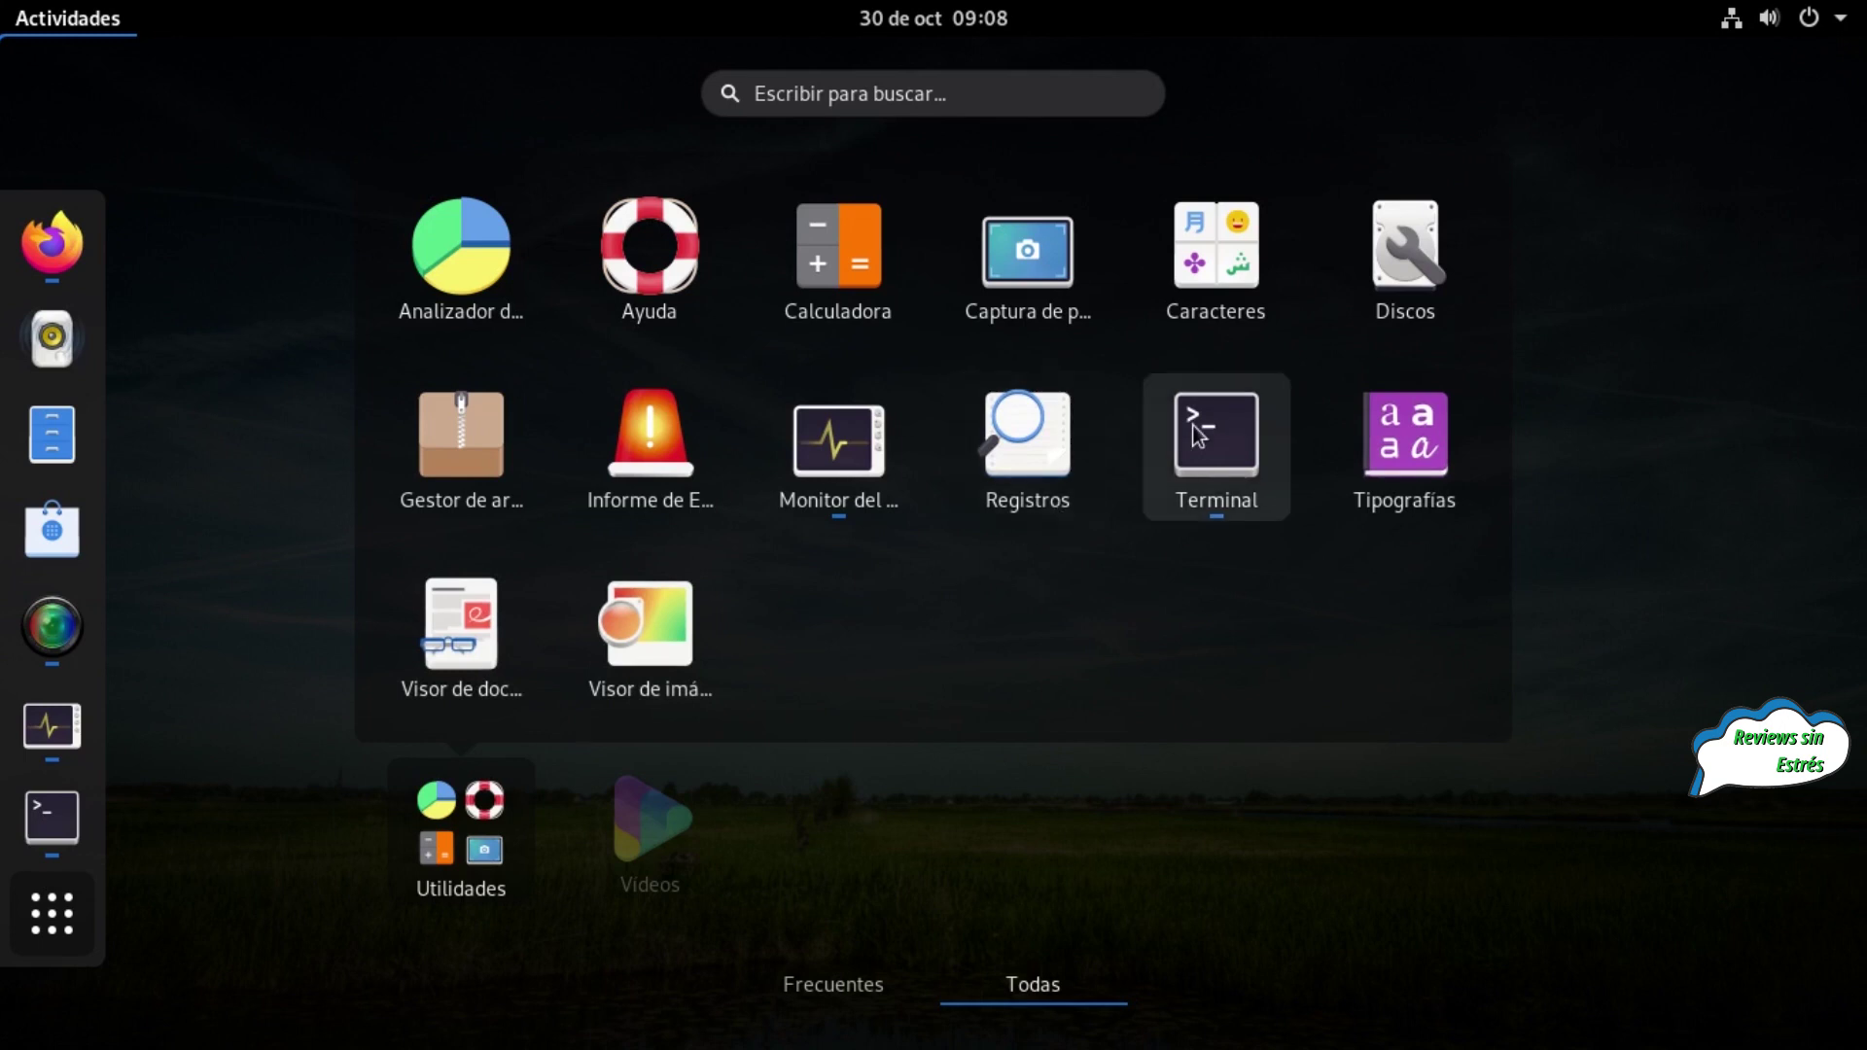
pyautogui.rightClick(1206, 462)
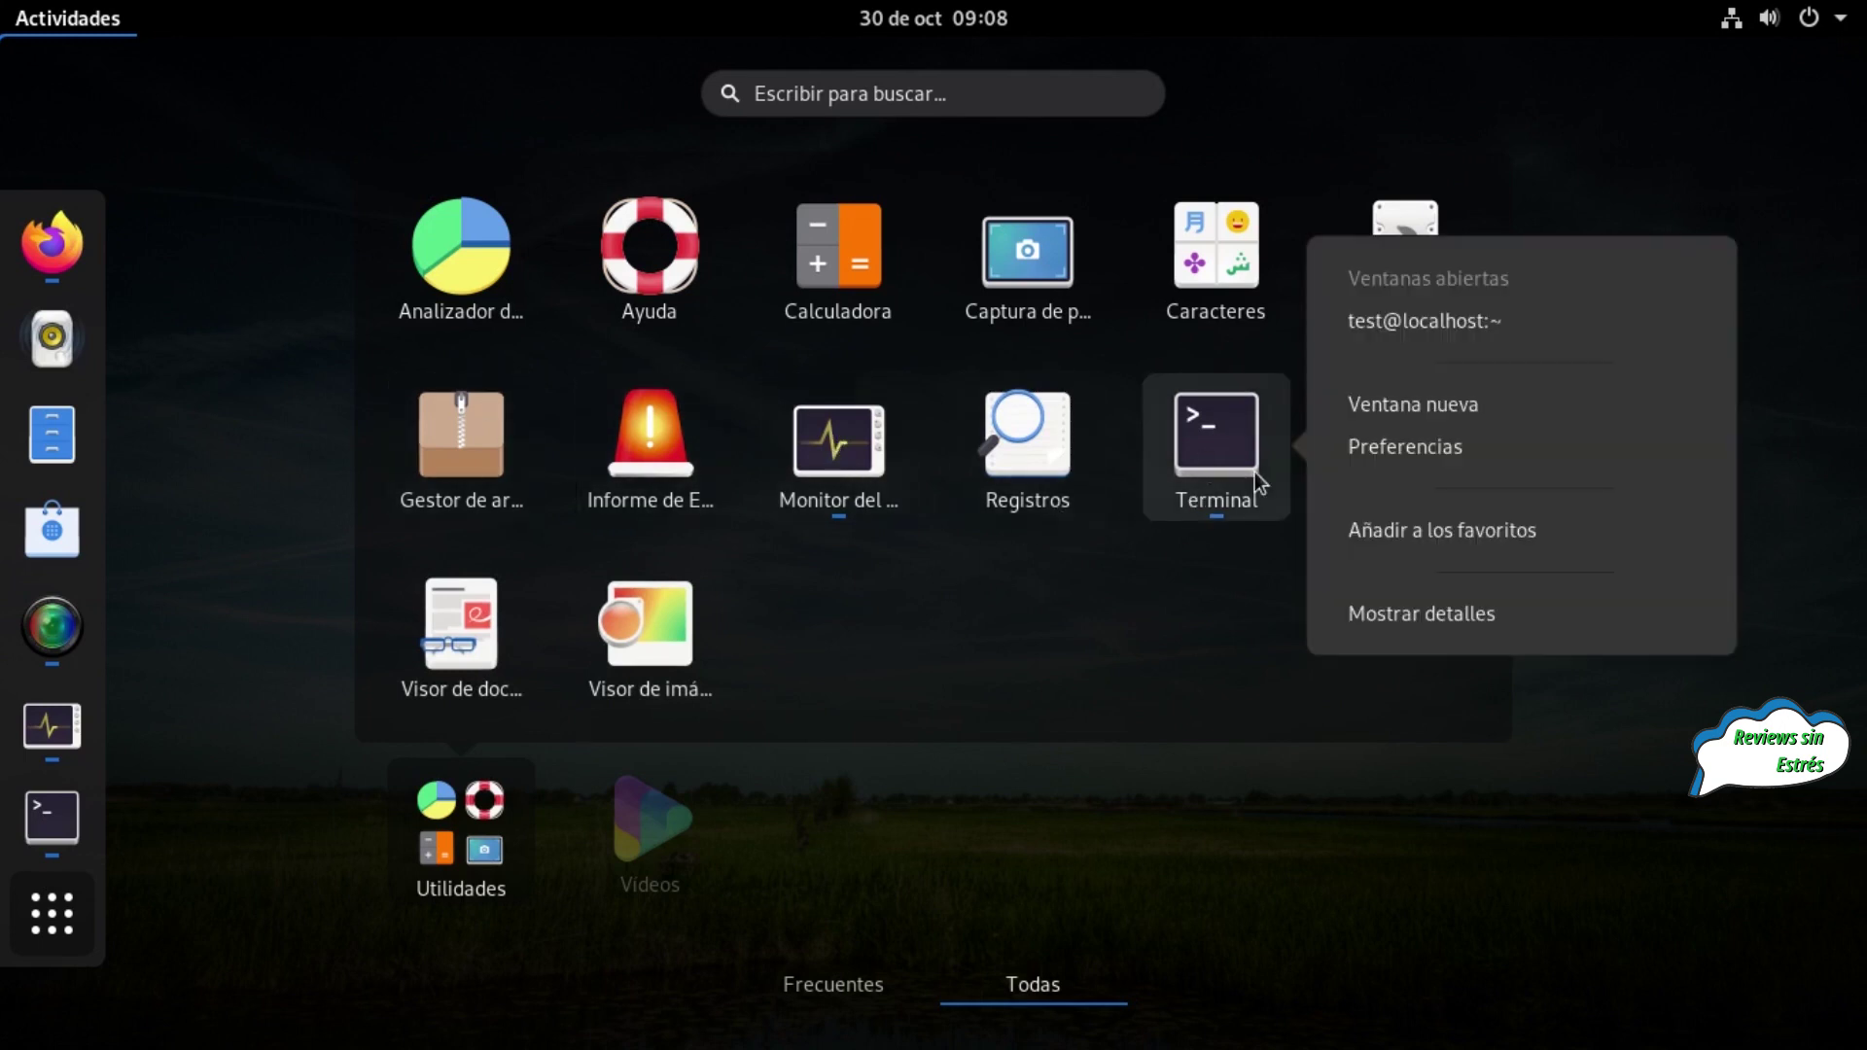
pyautogui.click(1476, 533)
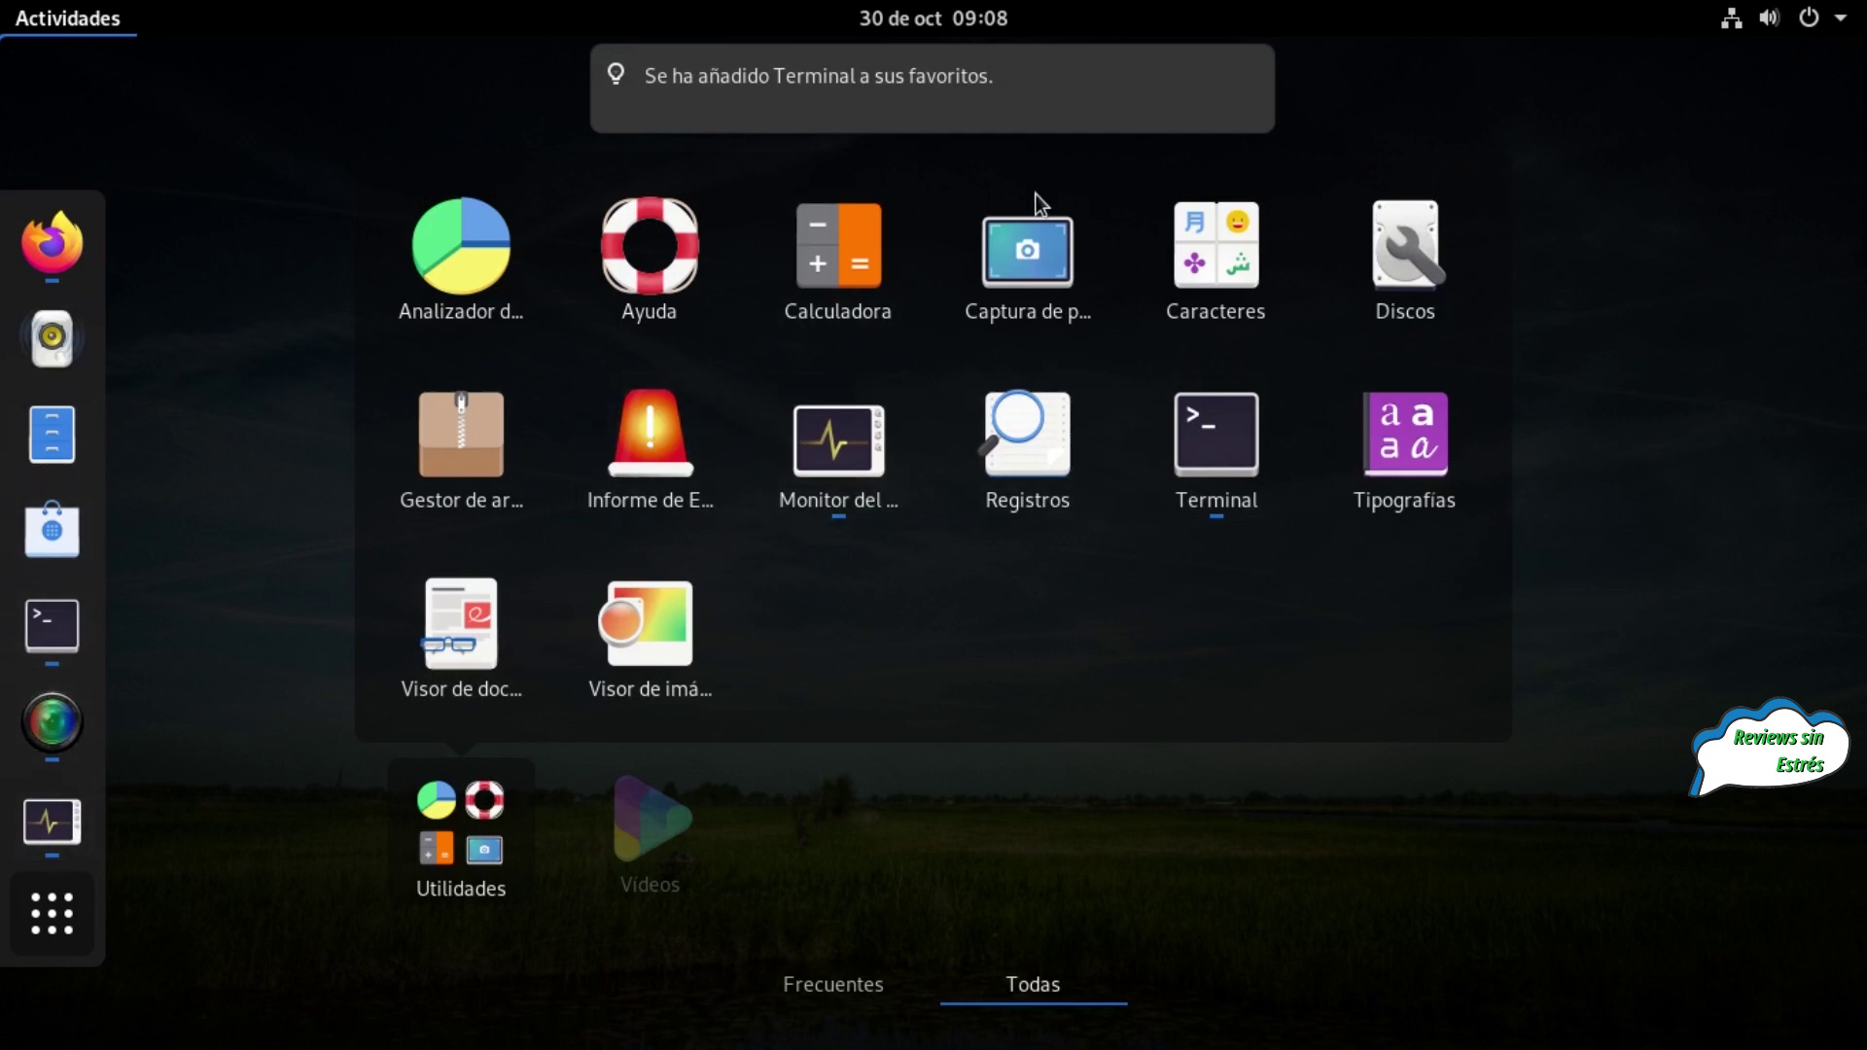
pyautogui.rightClick(880, 258)
pyautogui.click(1063, 258)
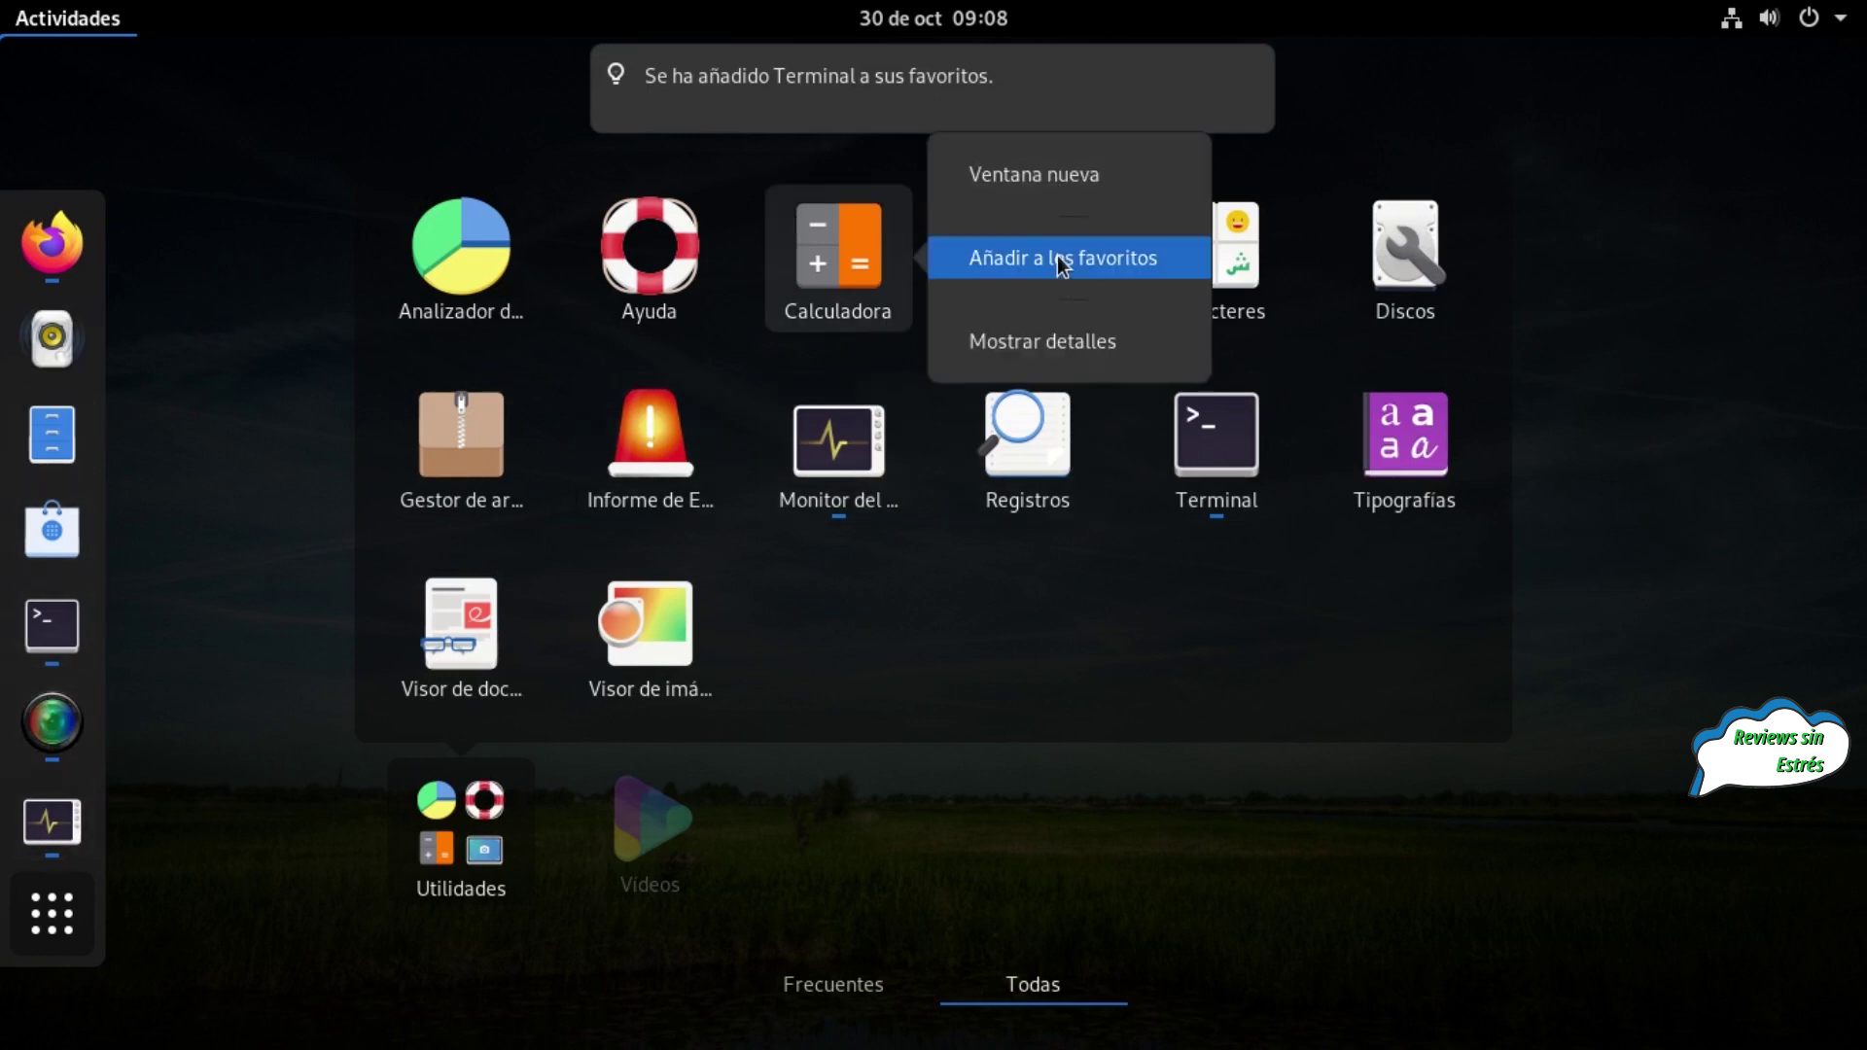
pyautogui.rightClick(1371, 275)
pyautogui.click(1534, 254)
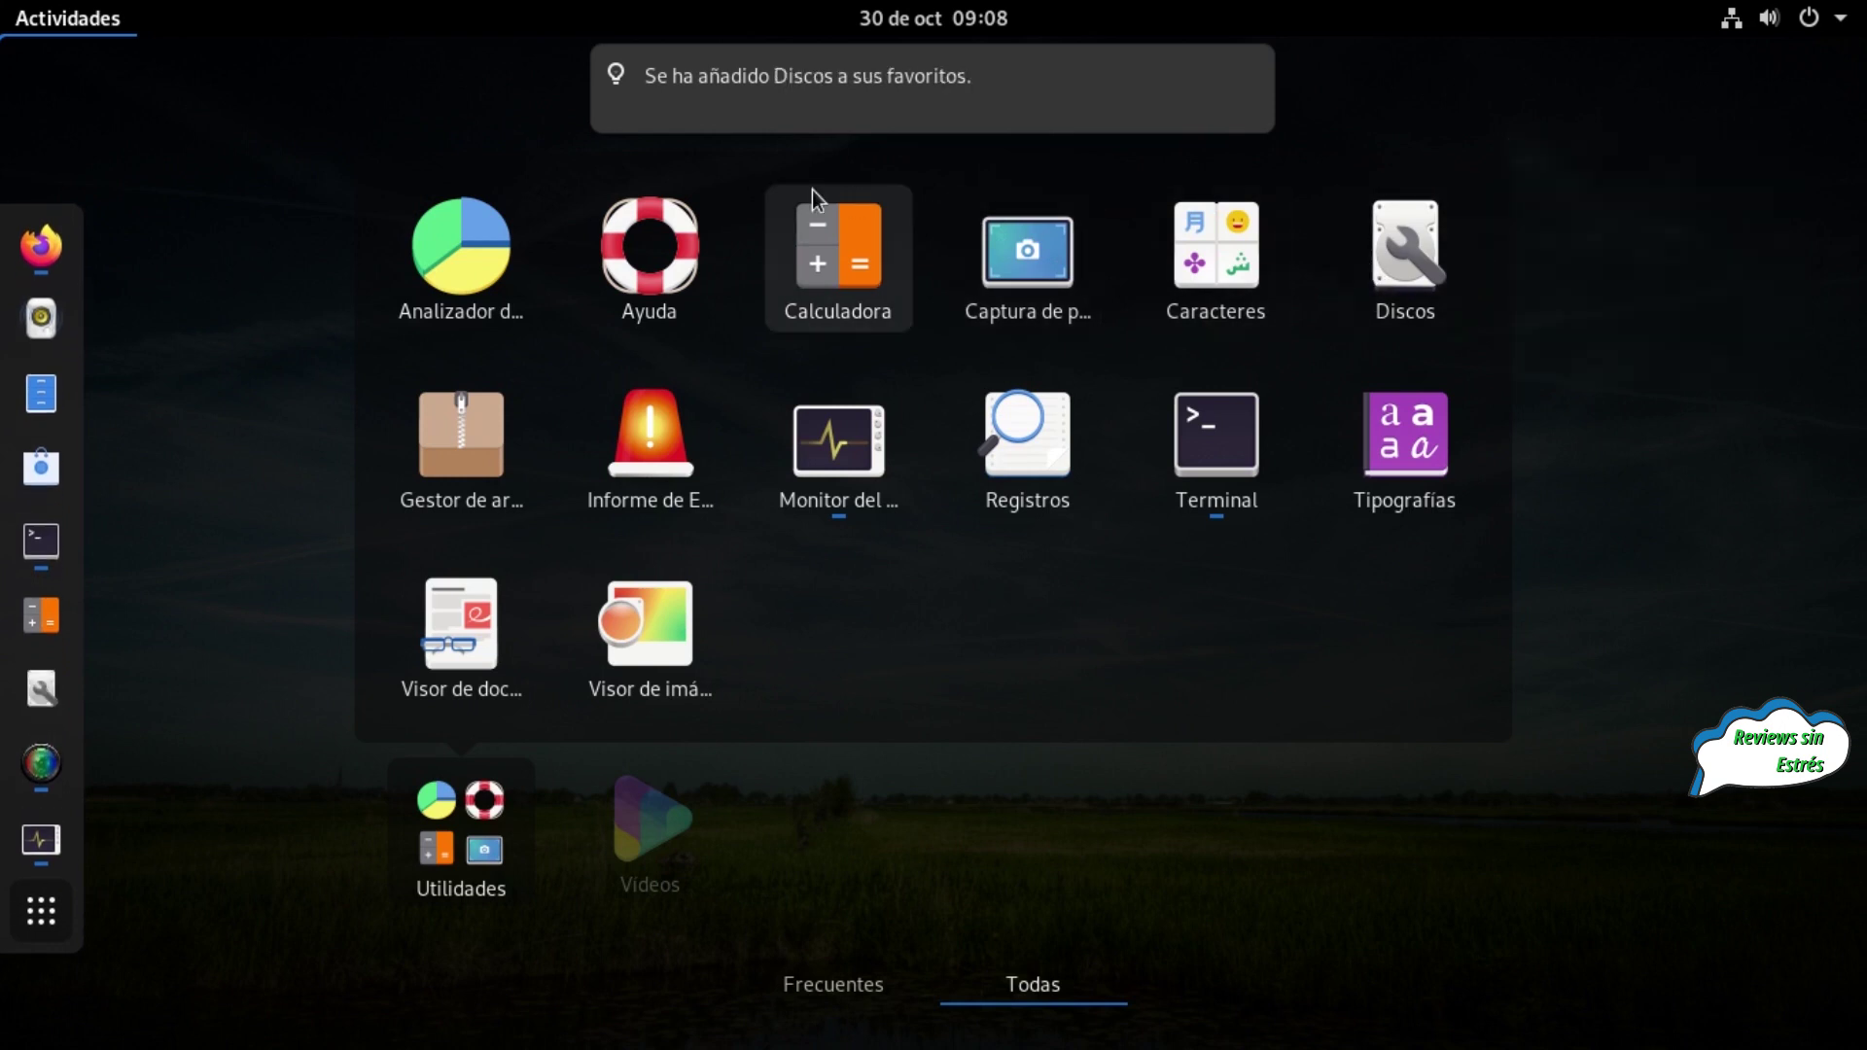
# Launch the Calculator and close it, and open Disks from the favourites
pyautogui.click(865, 245)
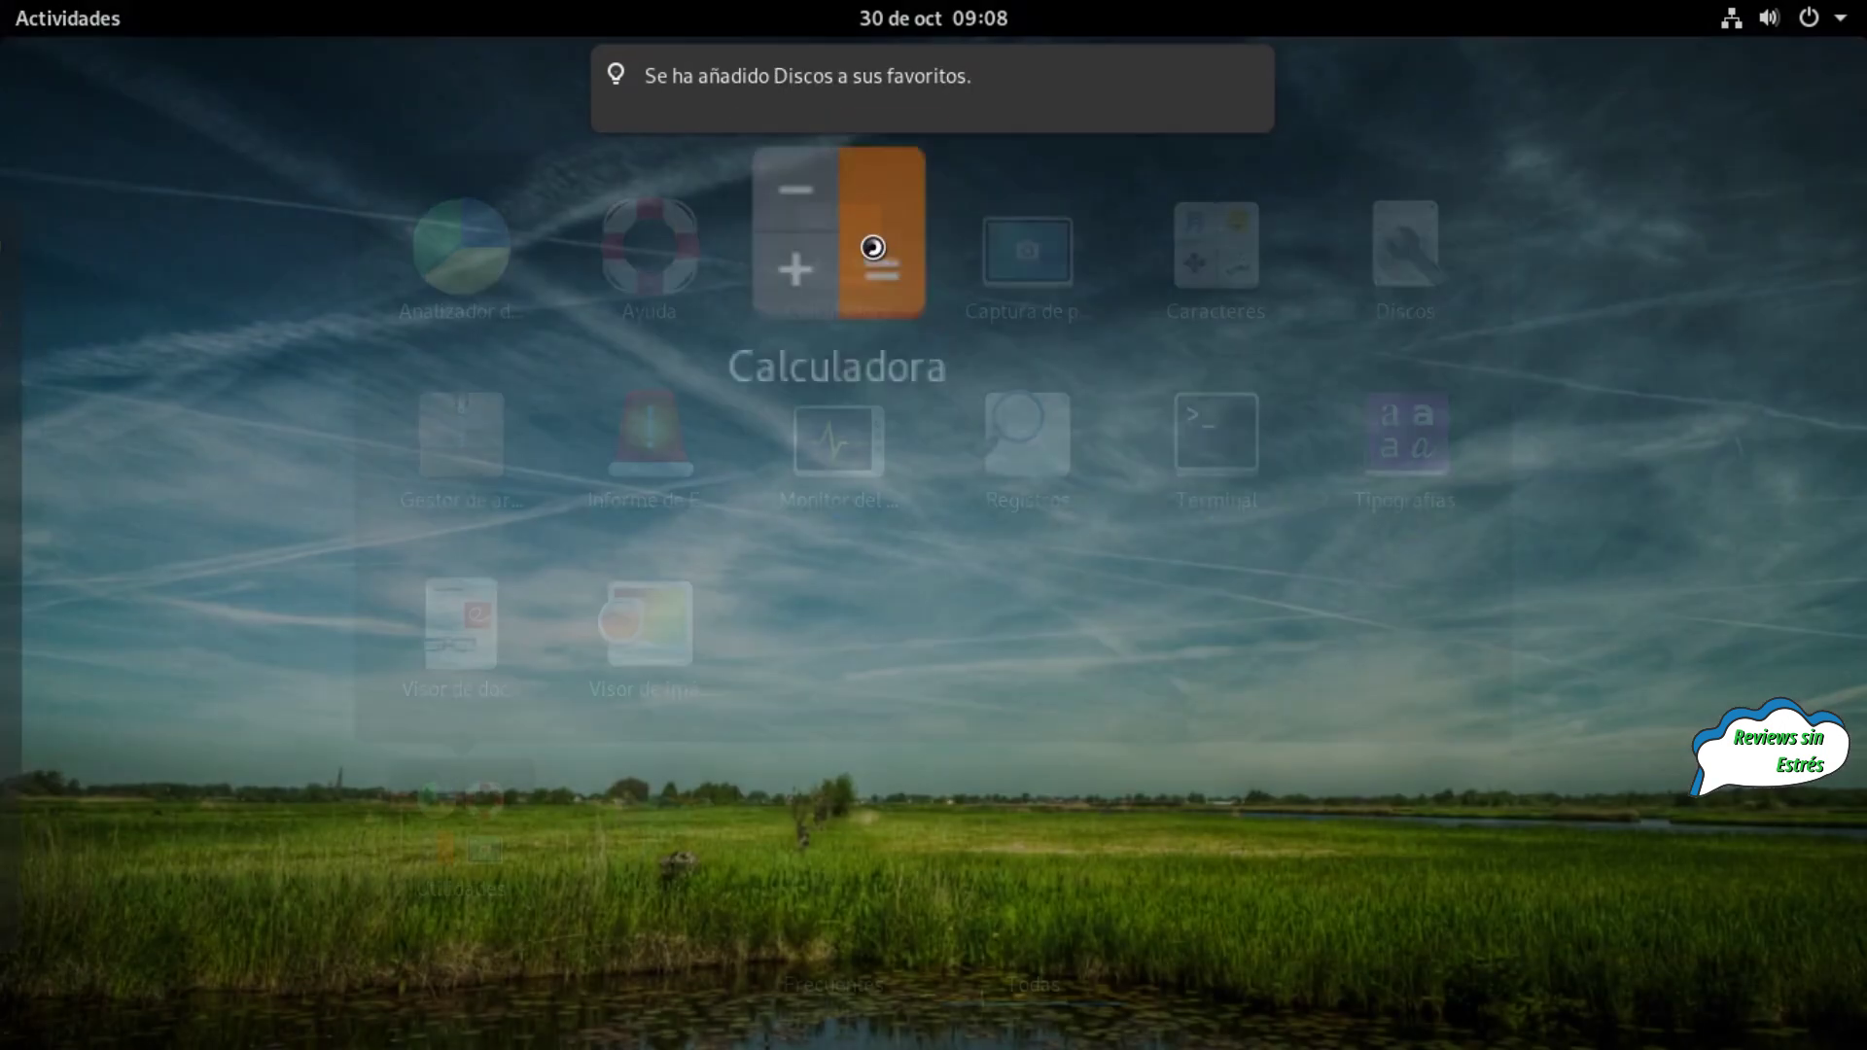
pyautogui.click(641, 224)
pyautogui.moveTo(2, 2)
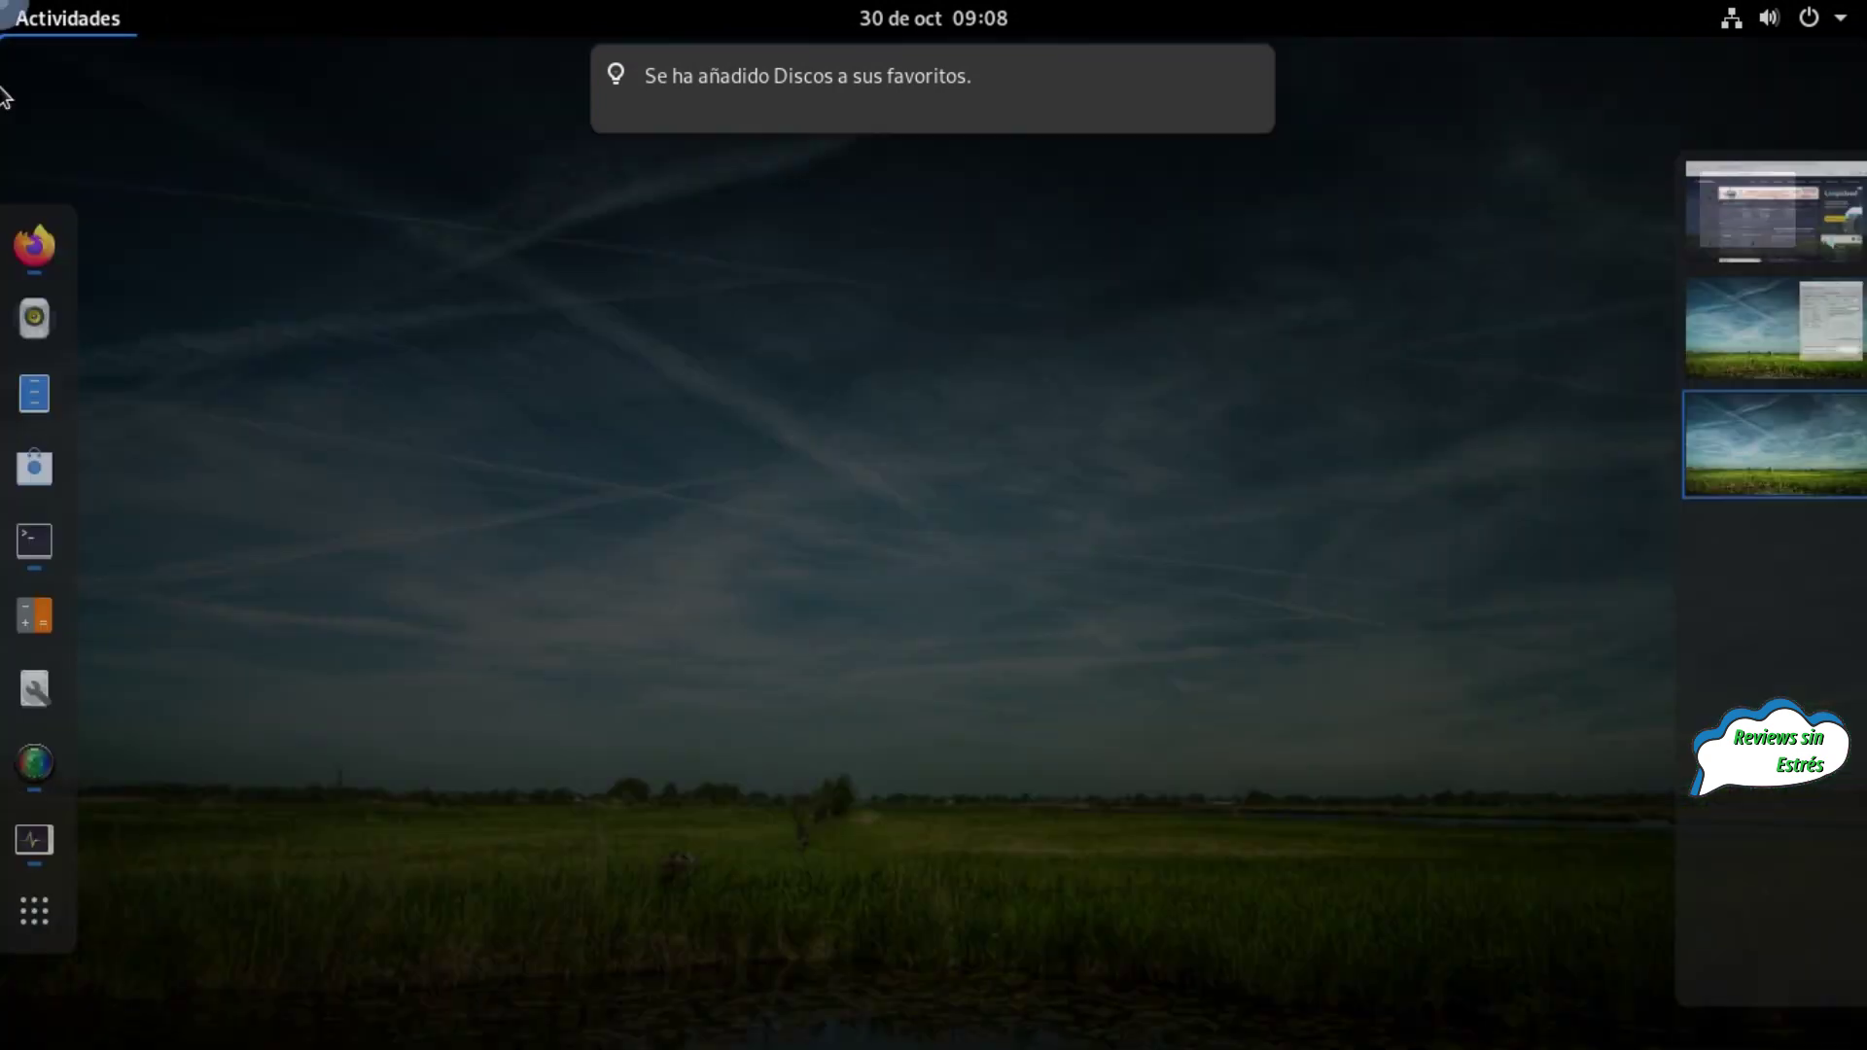
pyautogui.click(40, 690)
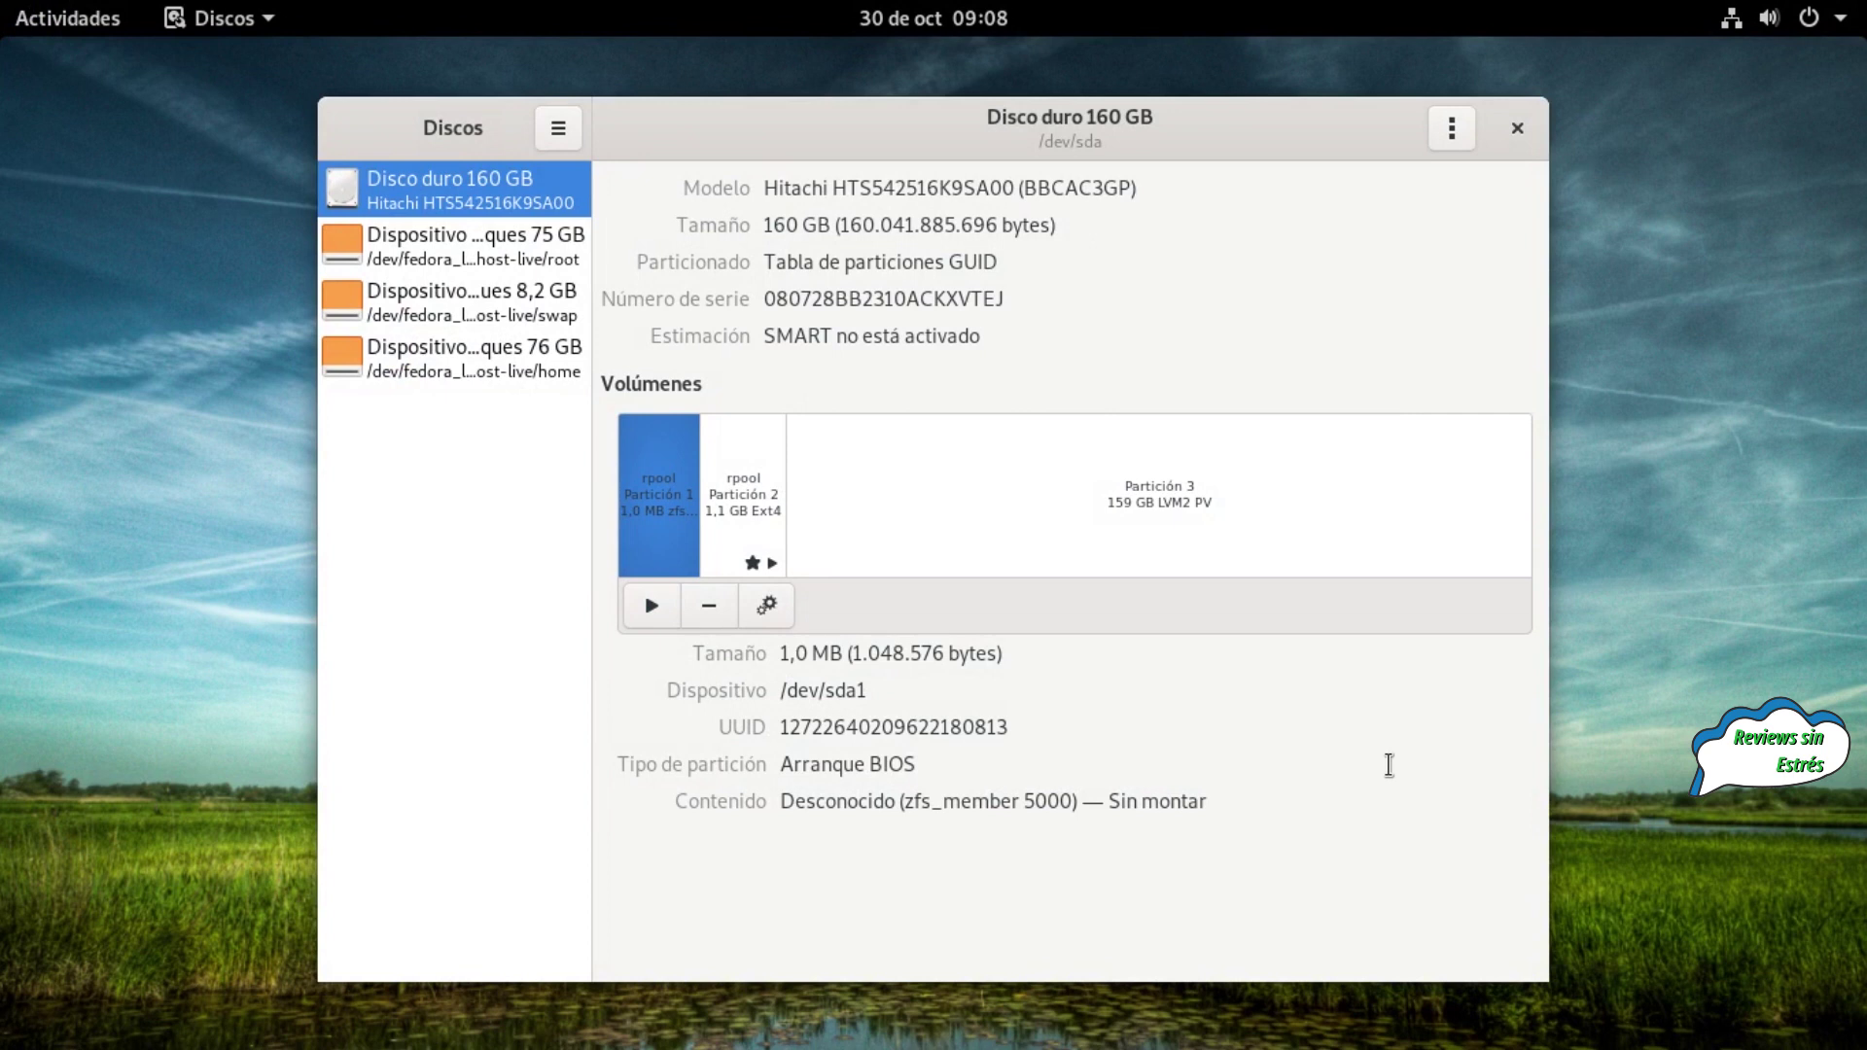
# Inspect the details of partitions 1, 2 and 3 on the 160 GB hard disk
pyautogui.click(1020, 513)
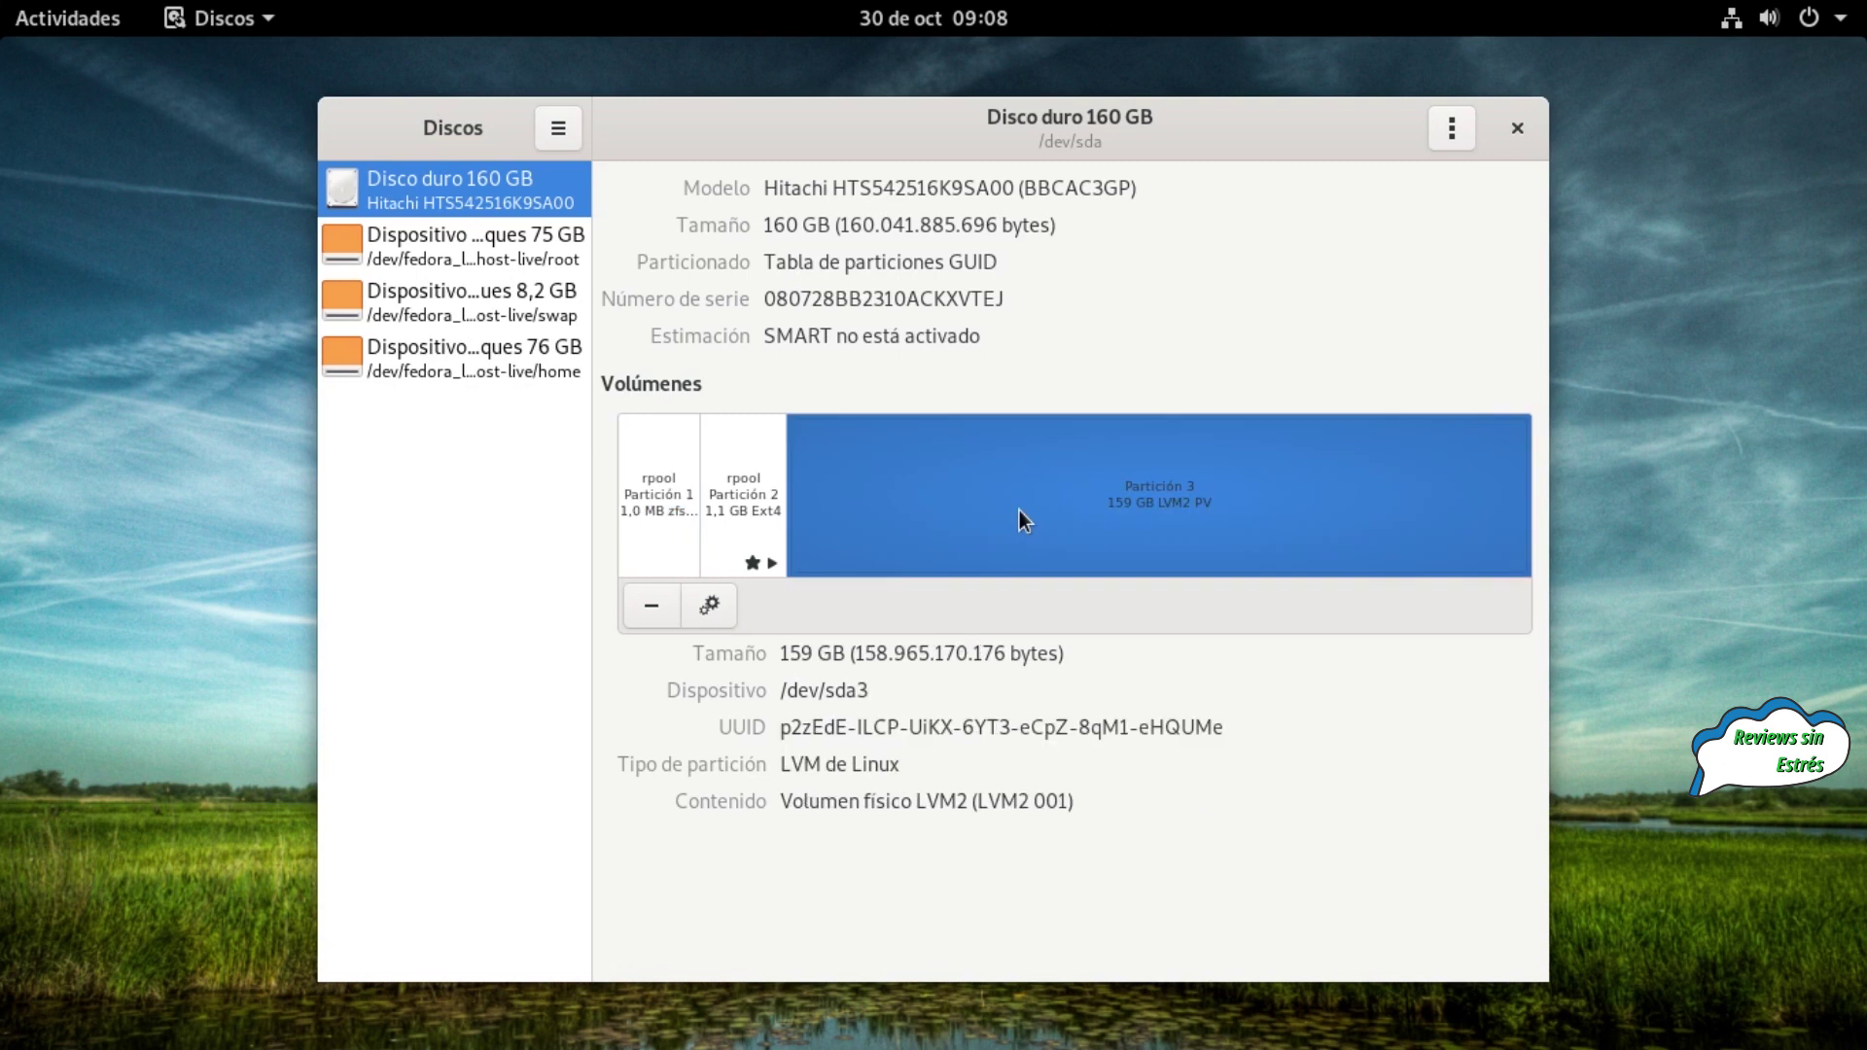
pyautogui.click(663, 498)
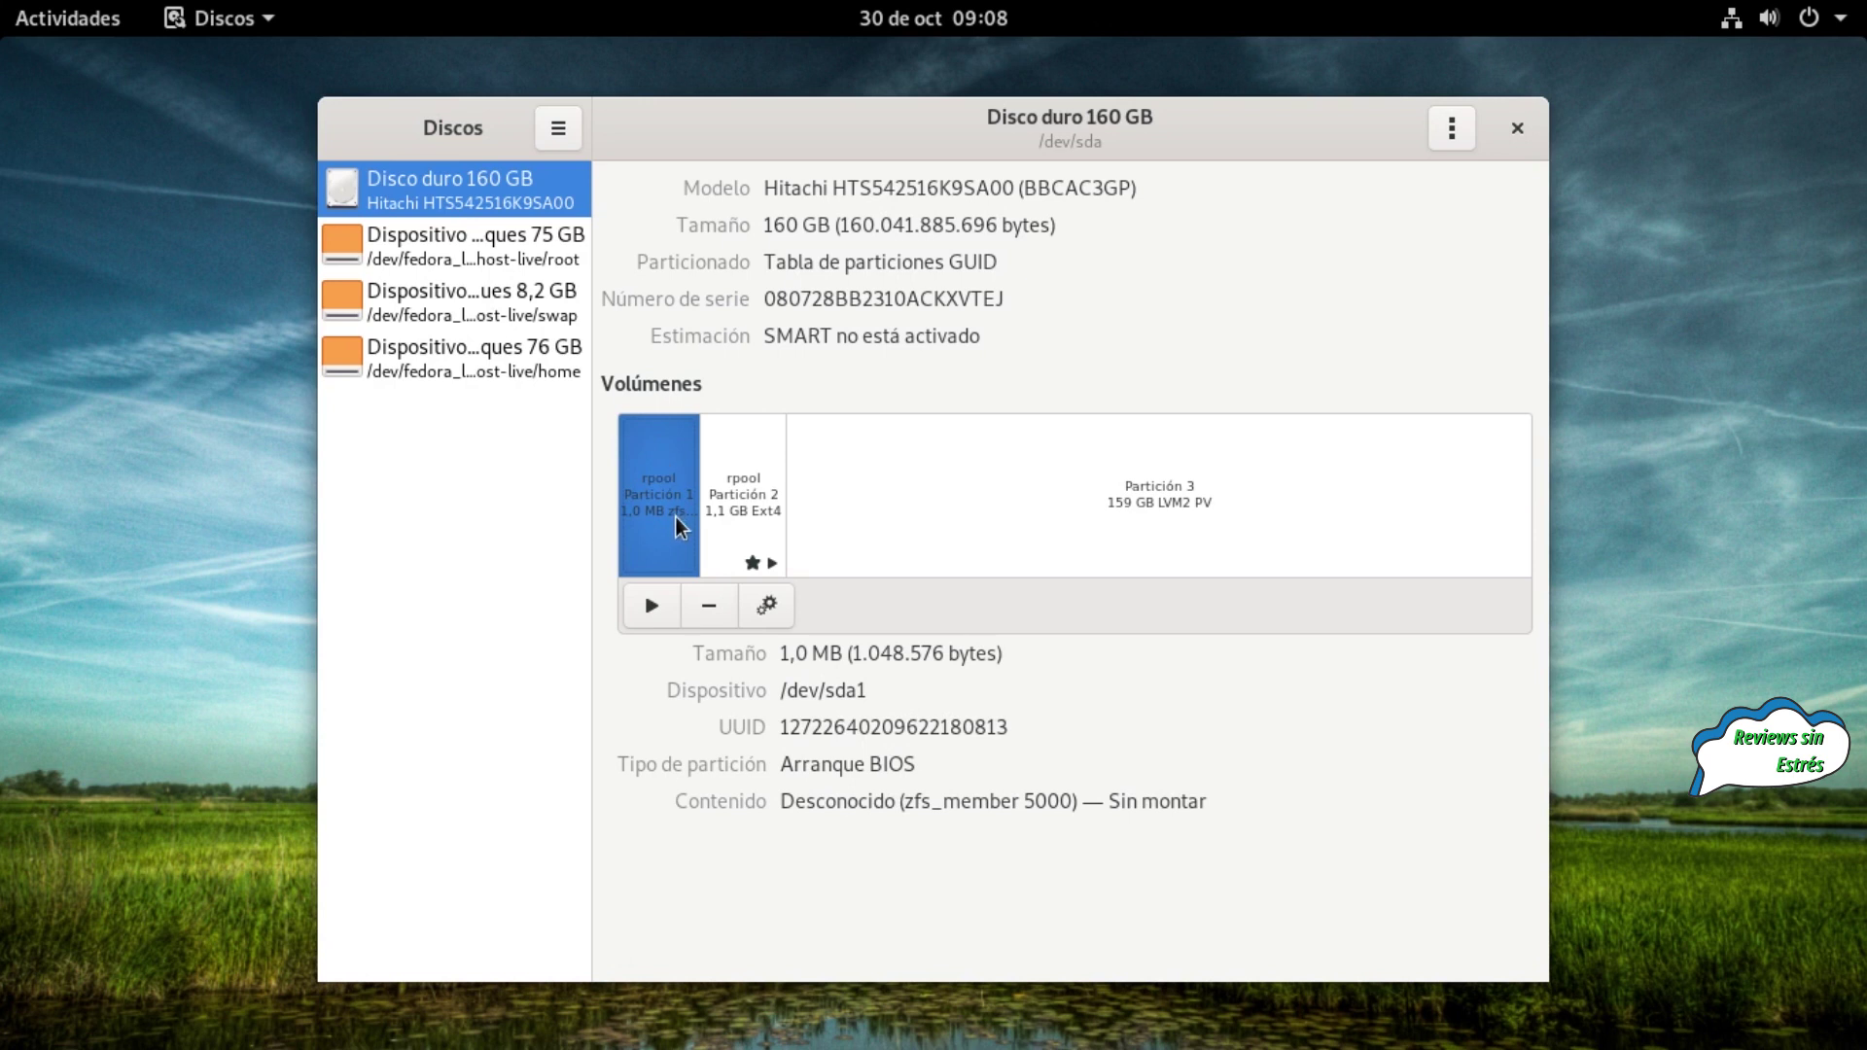
pyautogui.click(724, 485)
pyautogui.click(656, 513)
pyautogui.click(758, 503)
pyautogui.click(654, 516)
pyautogui.click(1298, 525)
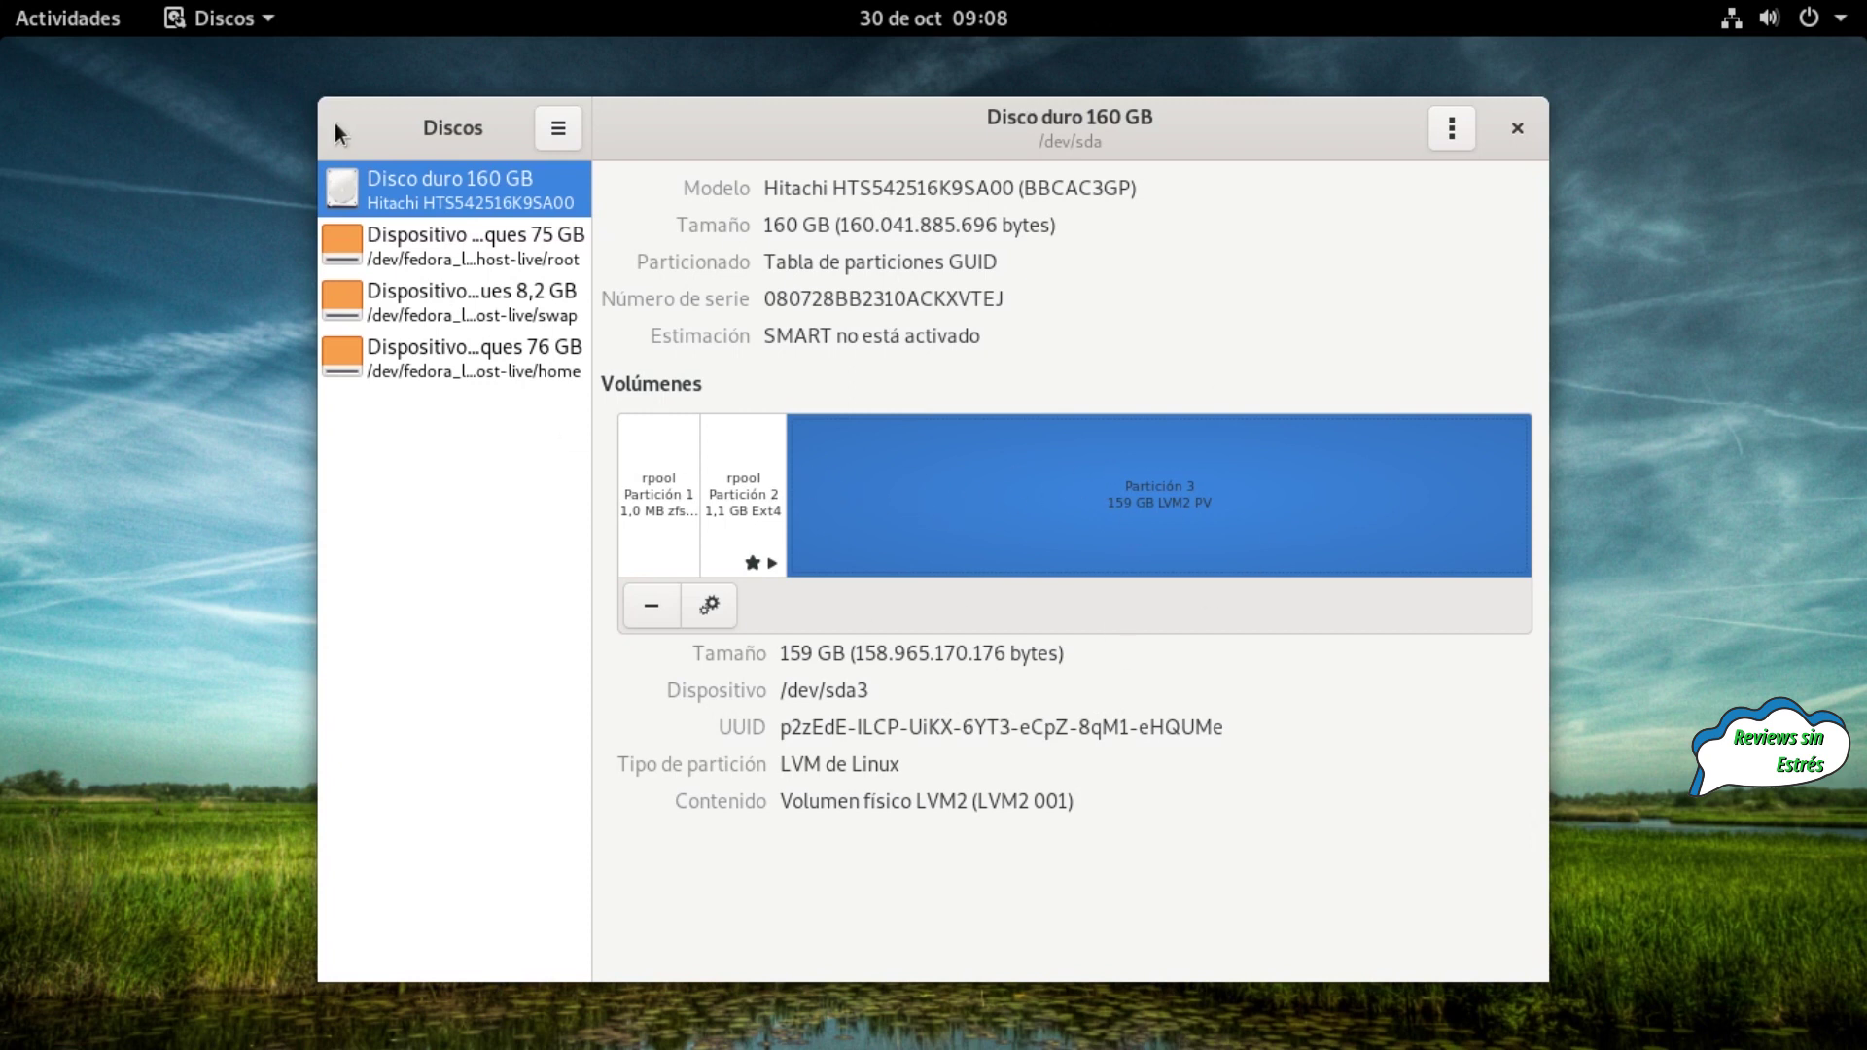
# View the dialog for a new disk image in Disks, cancel it, and review the remaining application options
pyautogui.click(569, 136)
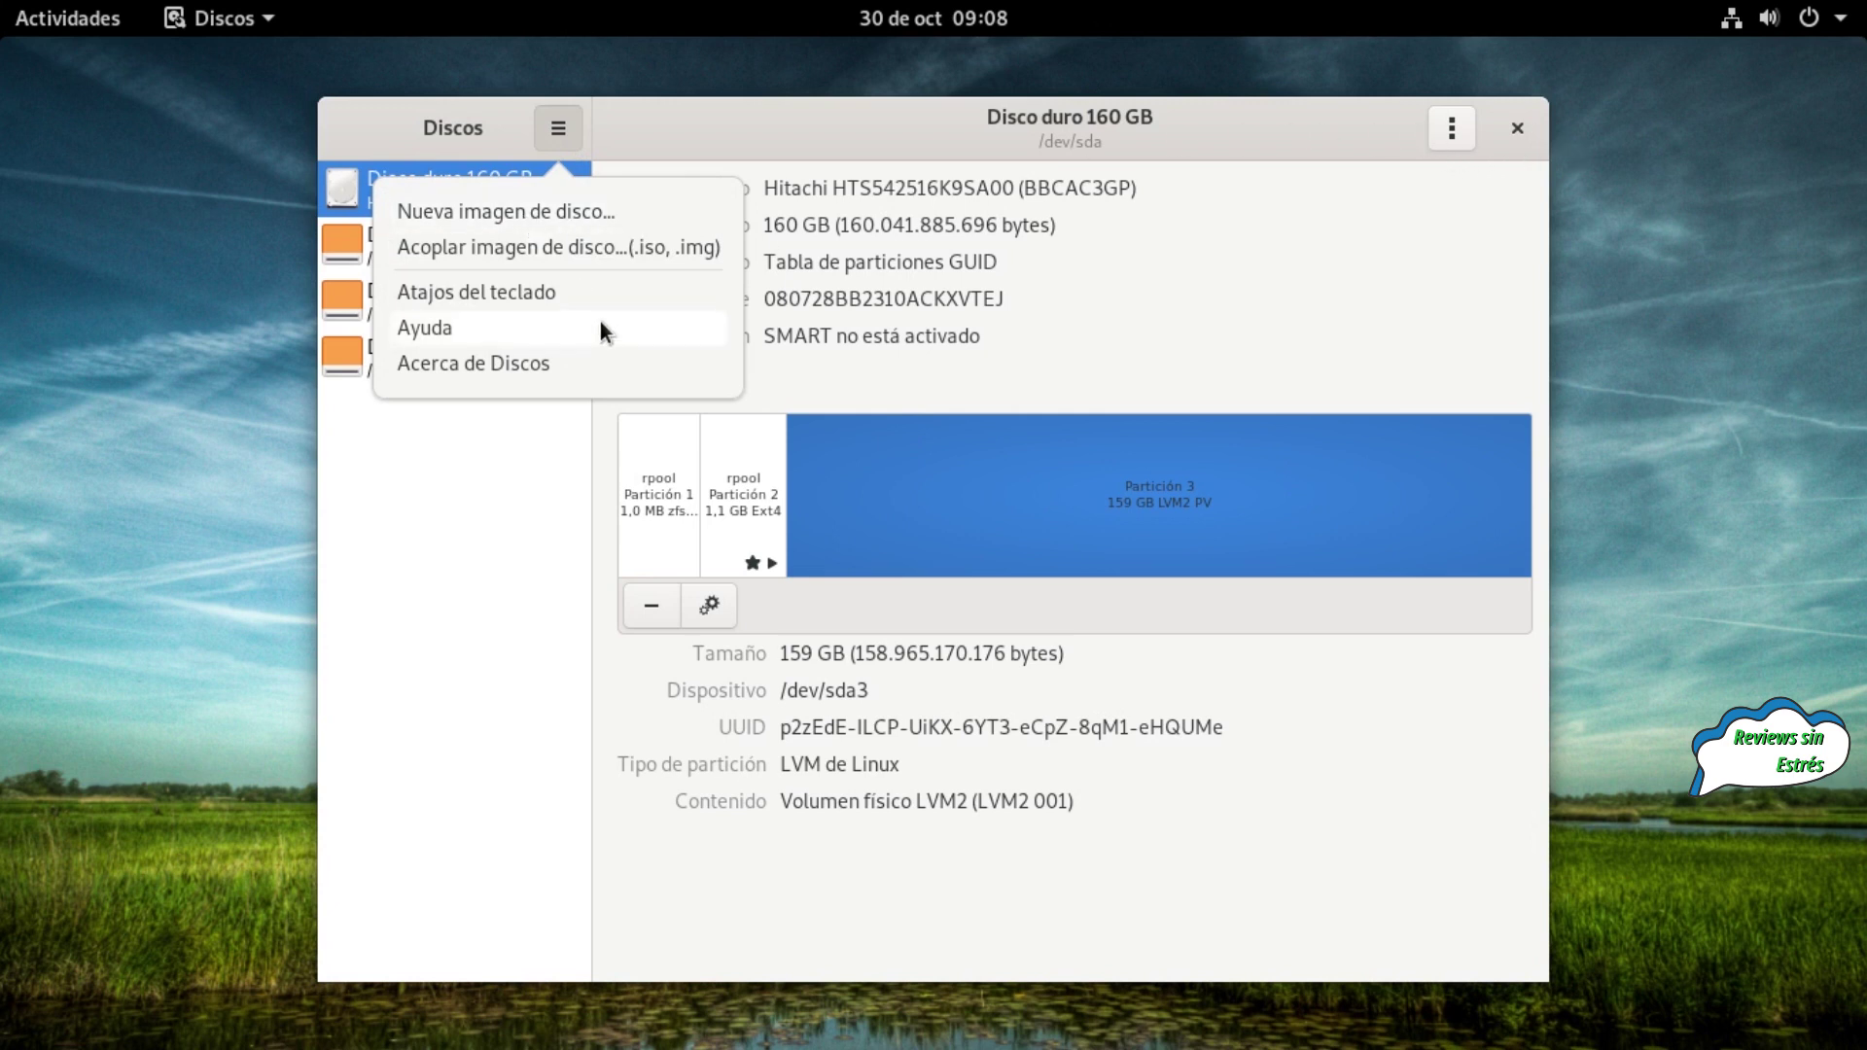
pyautogui.click(505, 210)
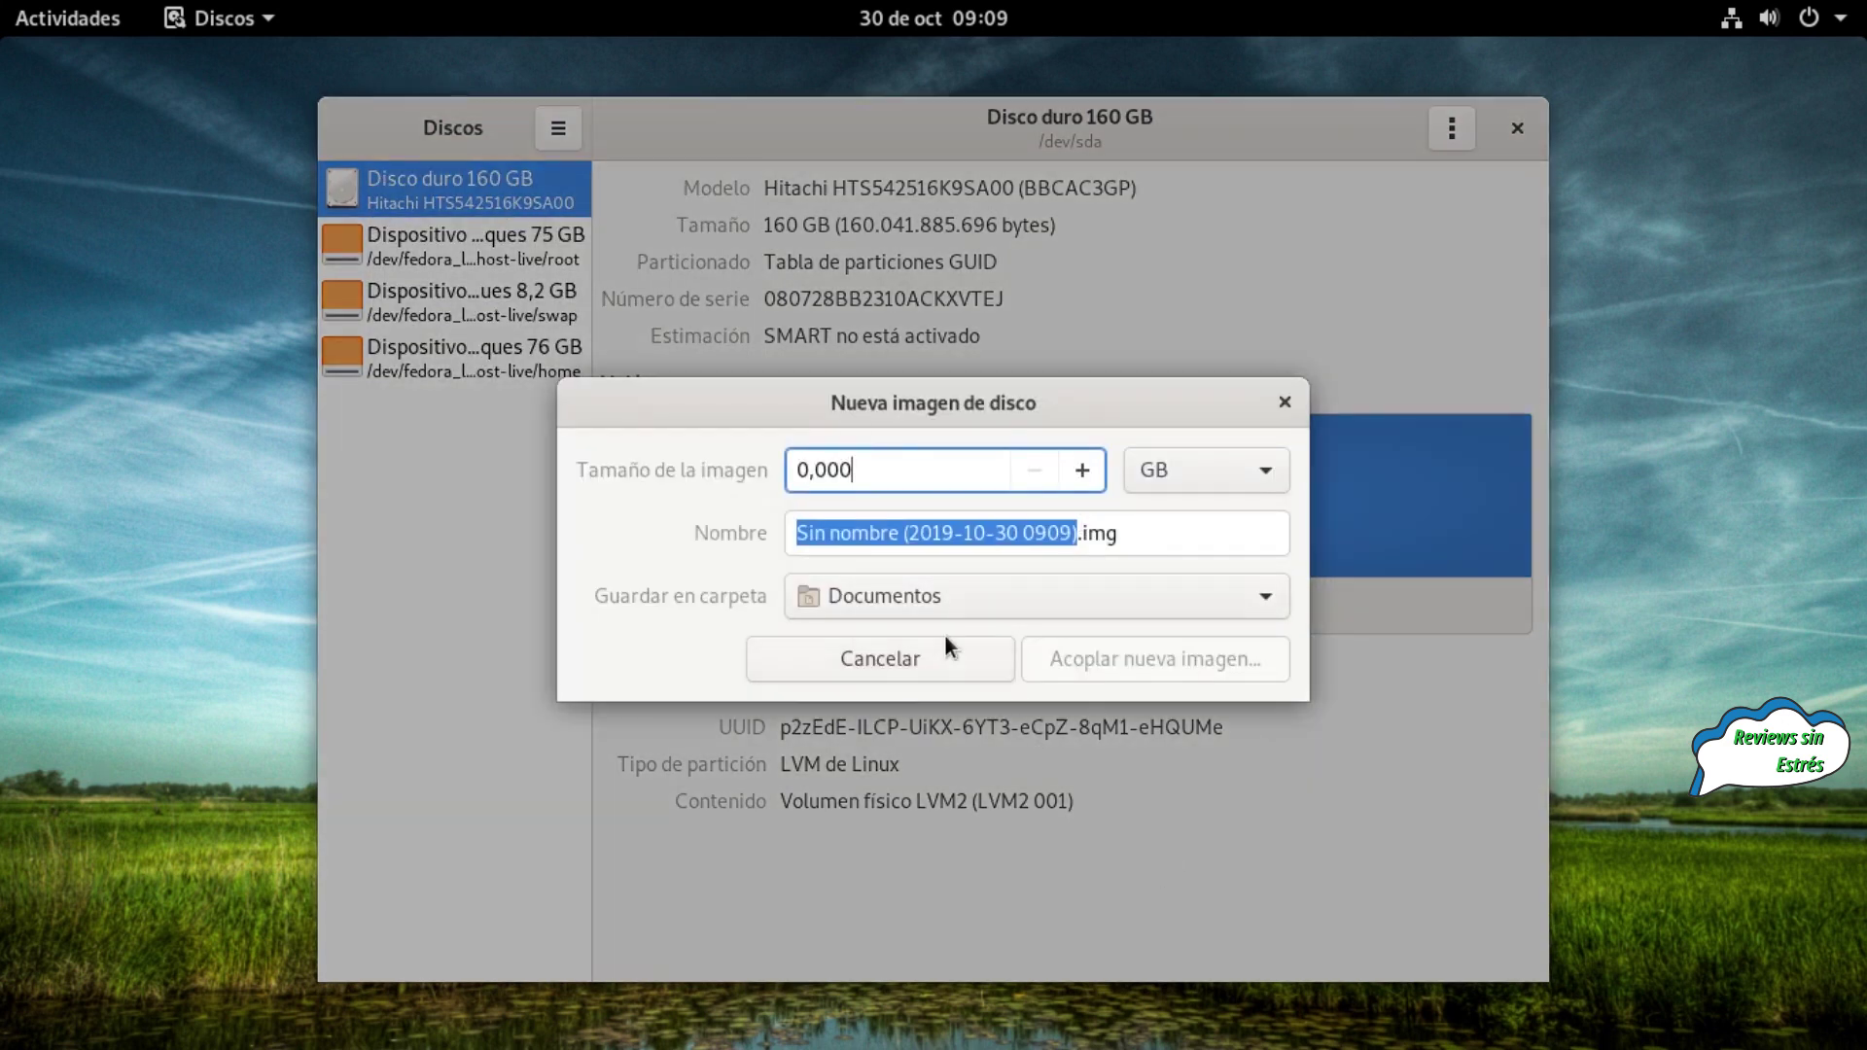
pyautogui.click(945, 673)
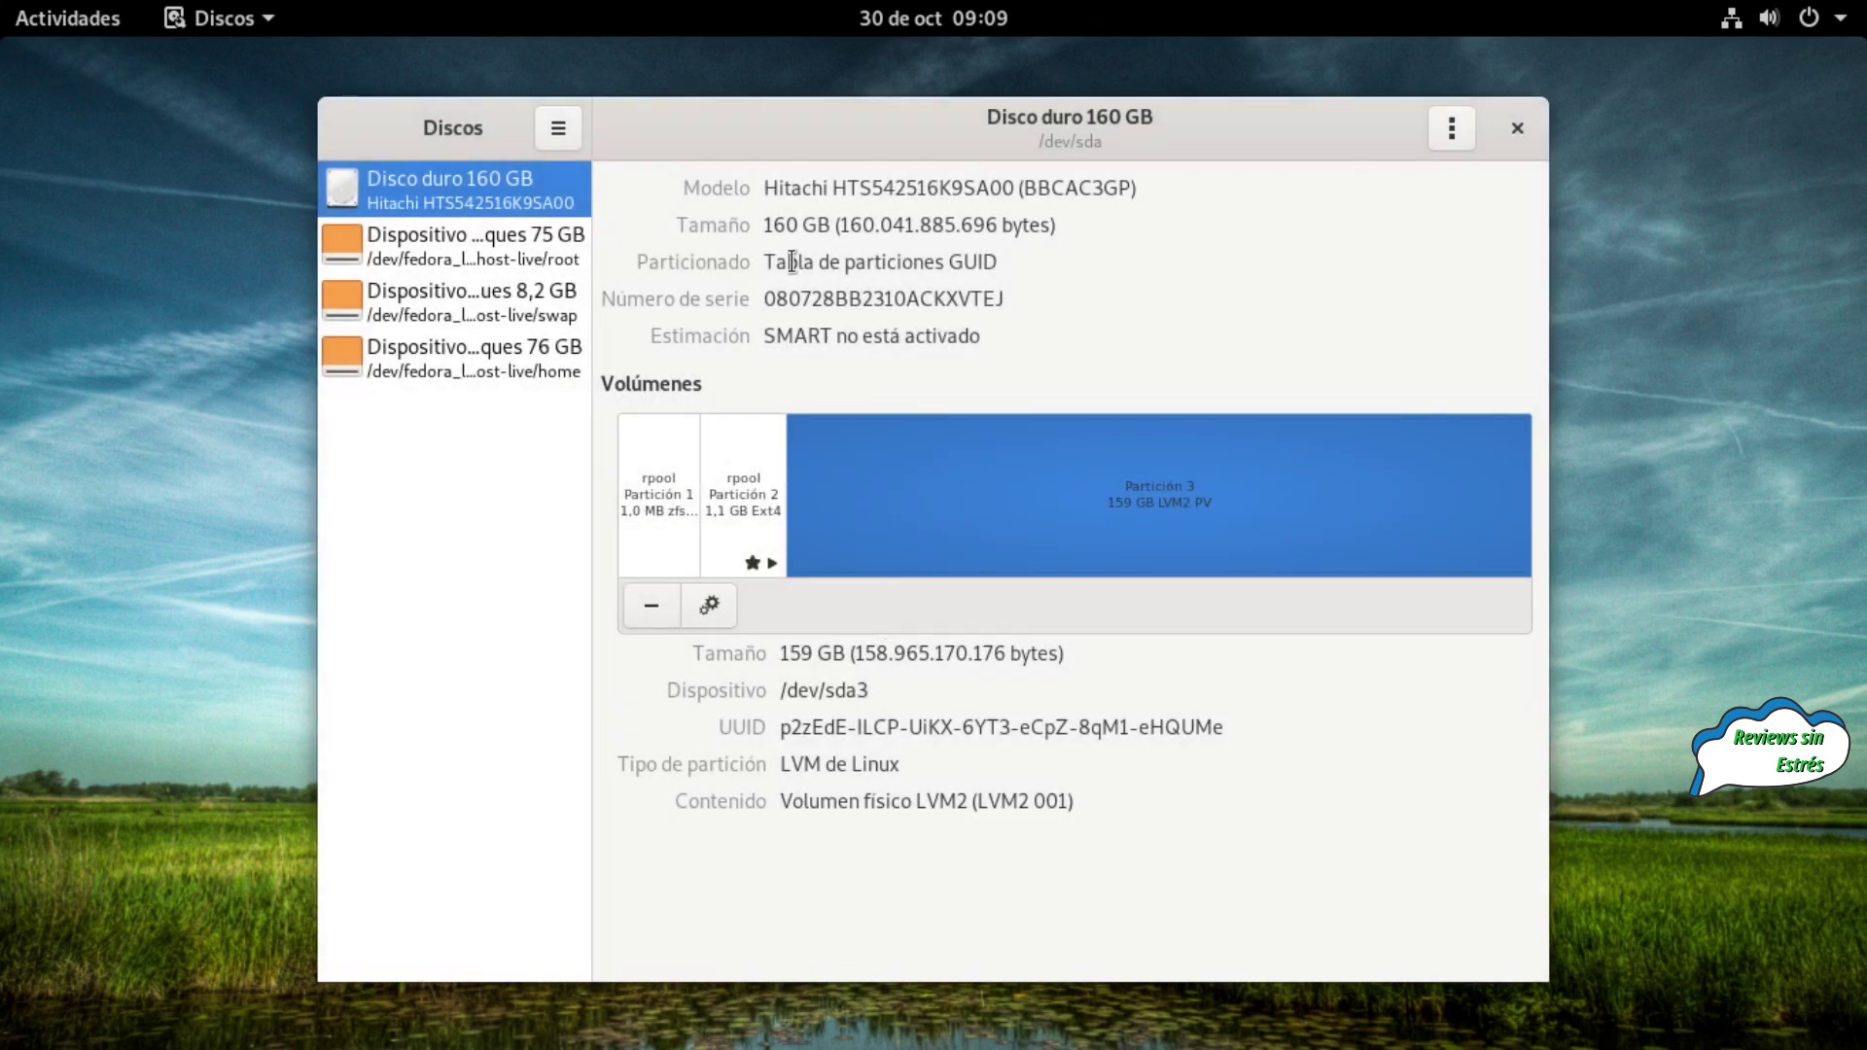
pyautogui.click(550, 138)
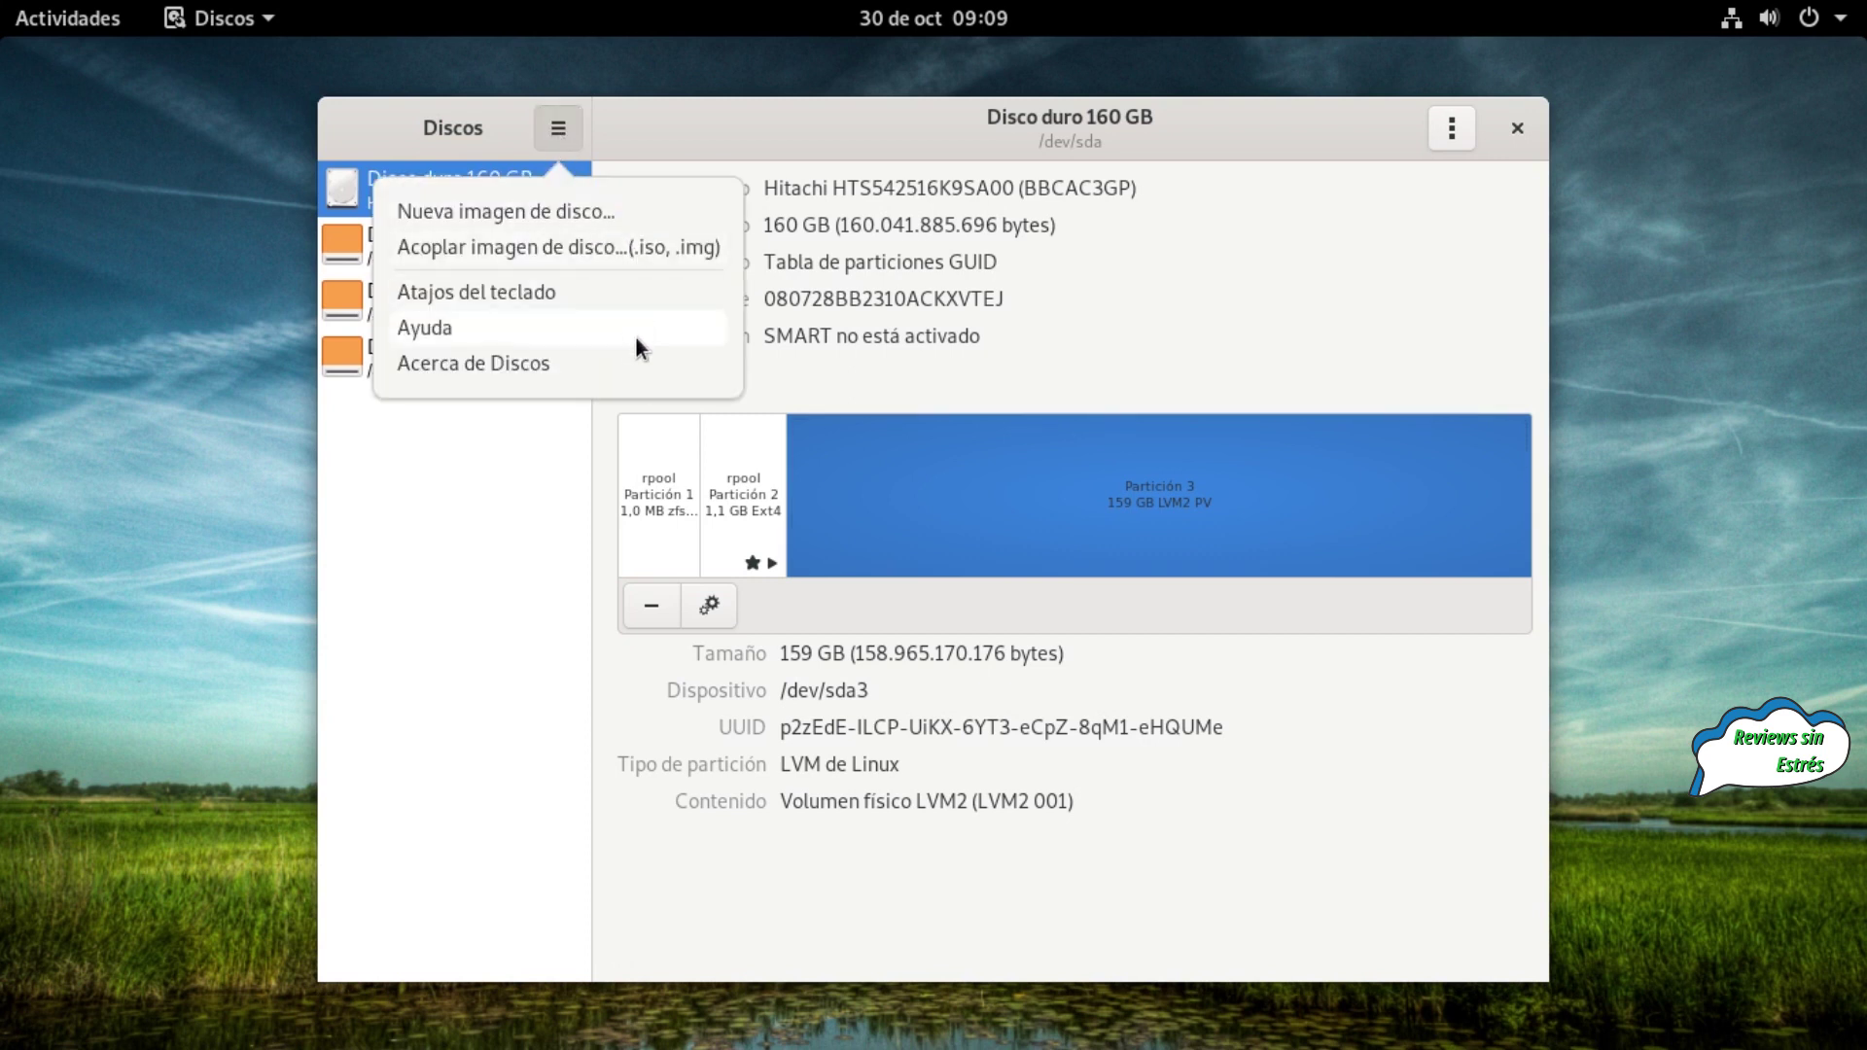
pyautogui.click(1353, 290)
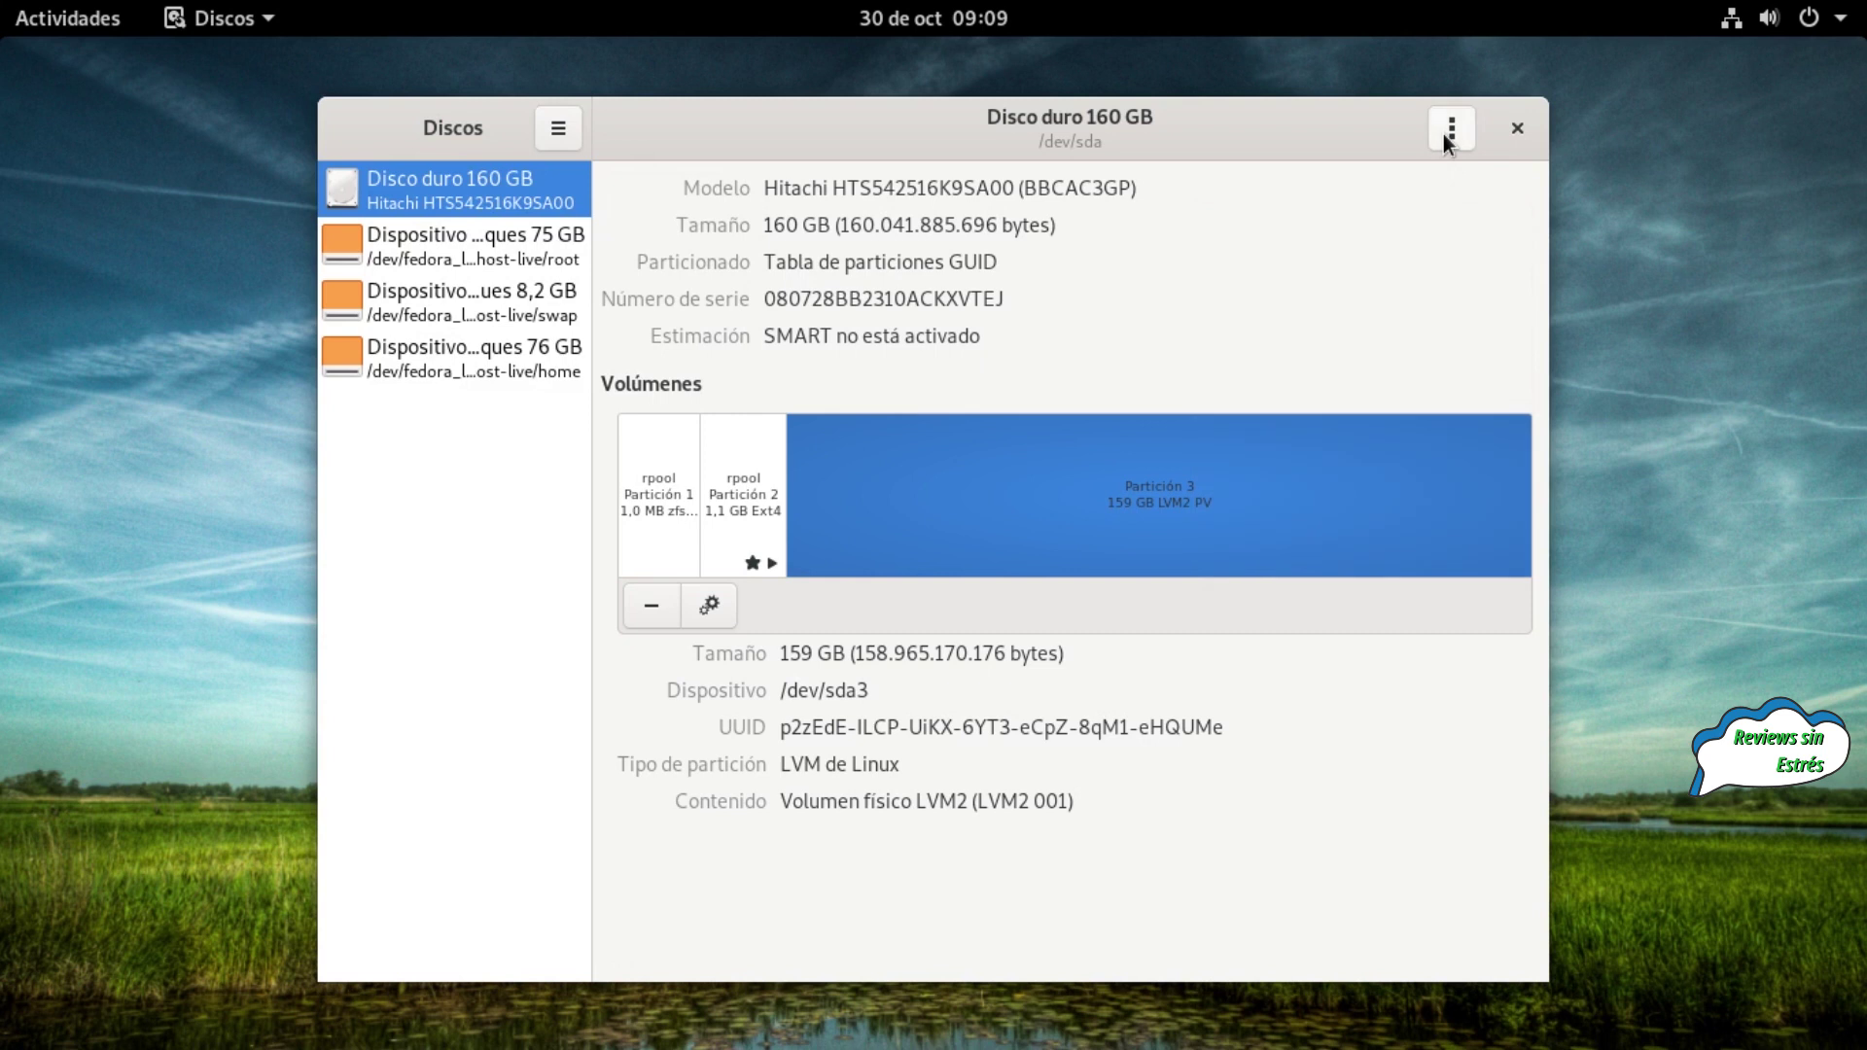
# View the dialog for creating an image of the 160 GB hard disk and its save folders, and cancel it
pyautogui.click(1444, 132)
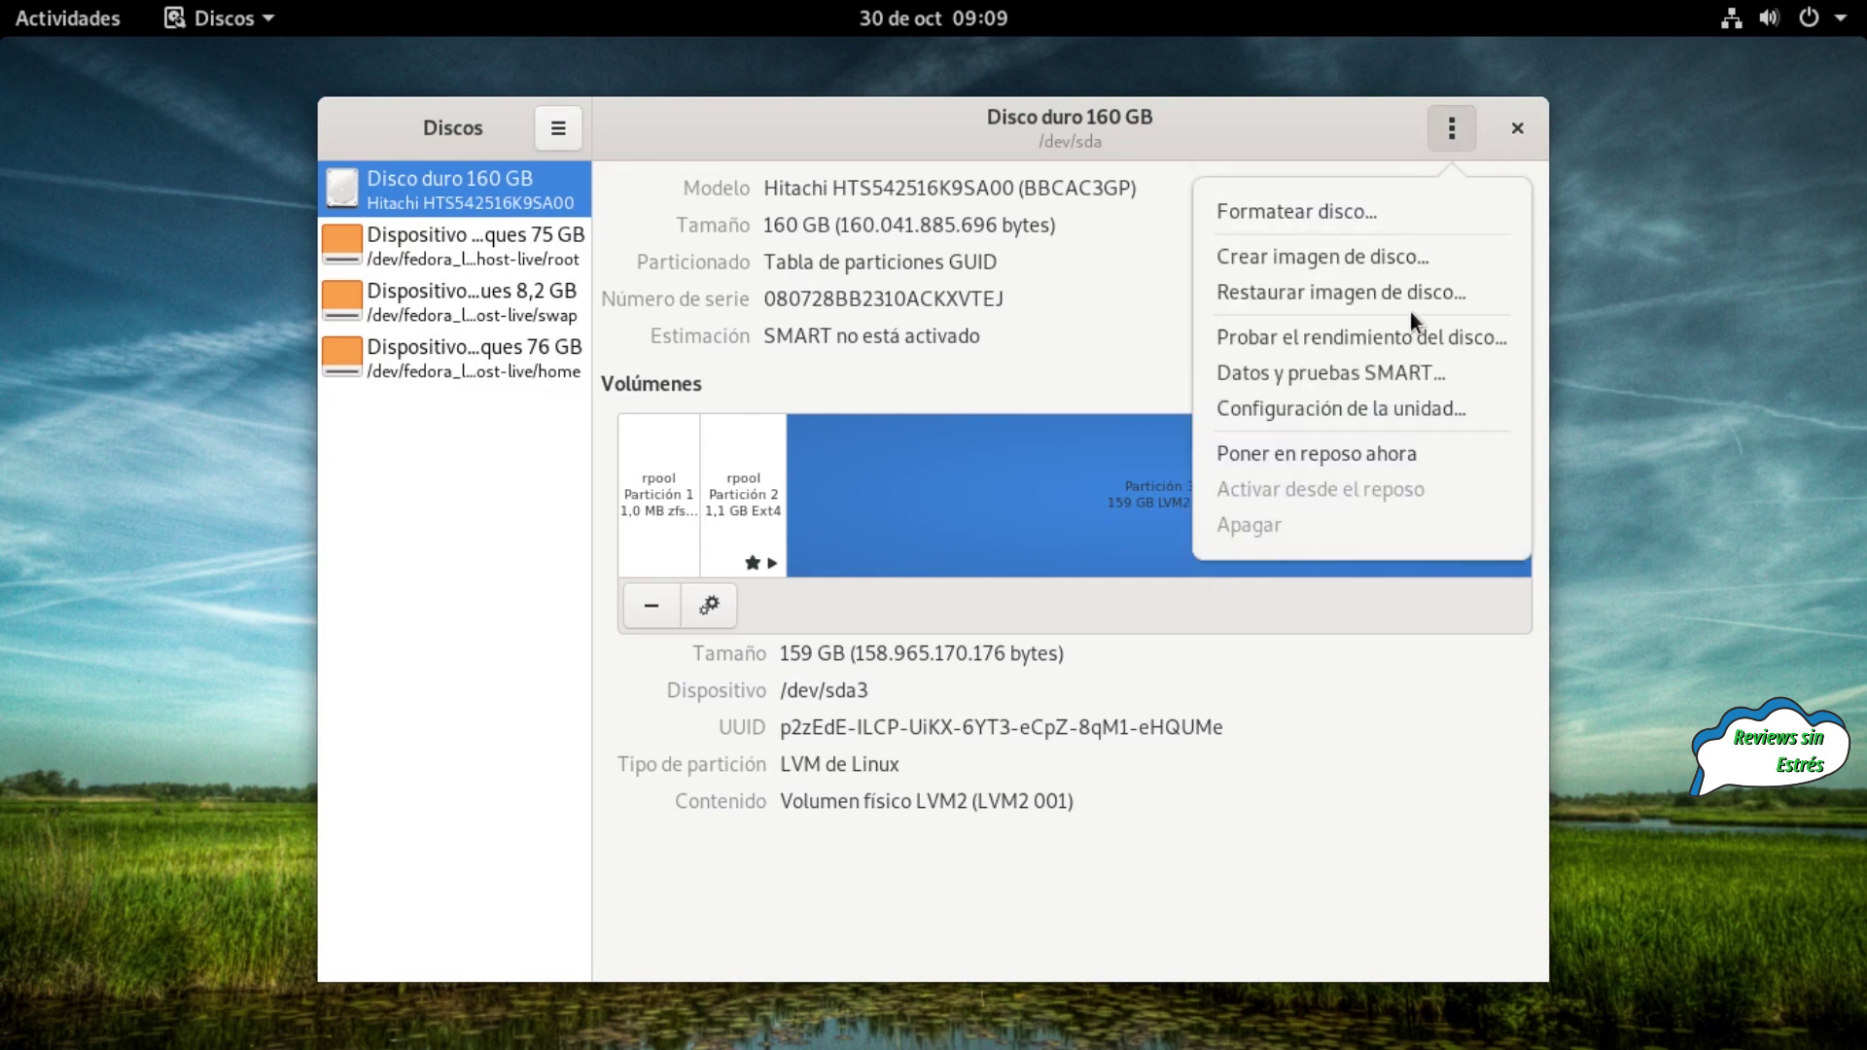
pyautogui.click(1402, 260)
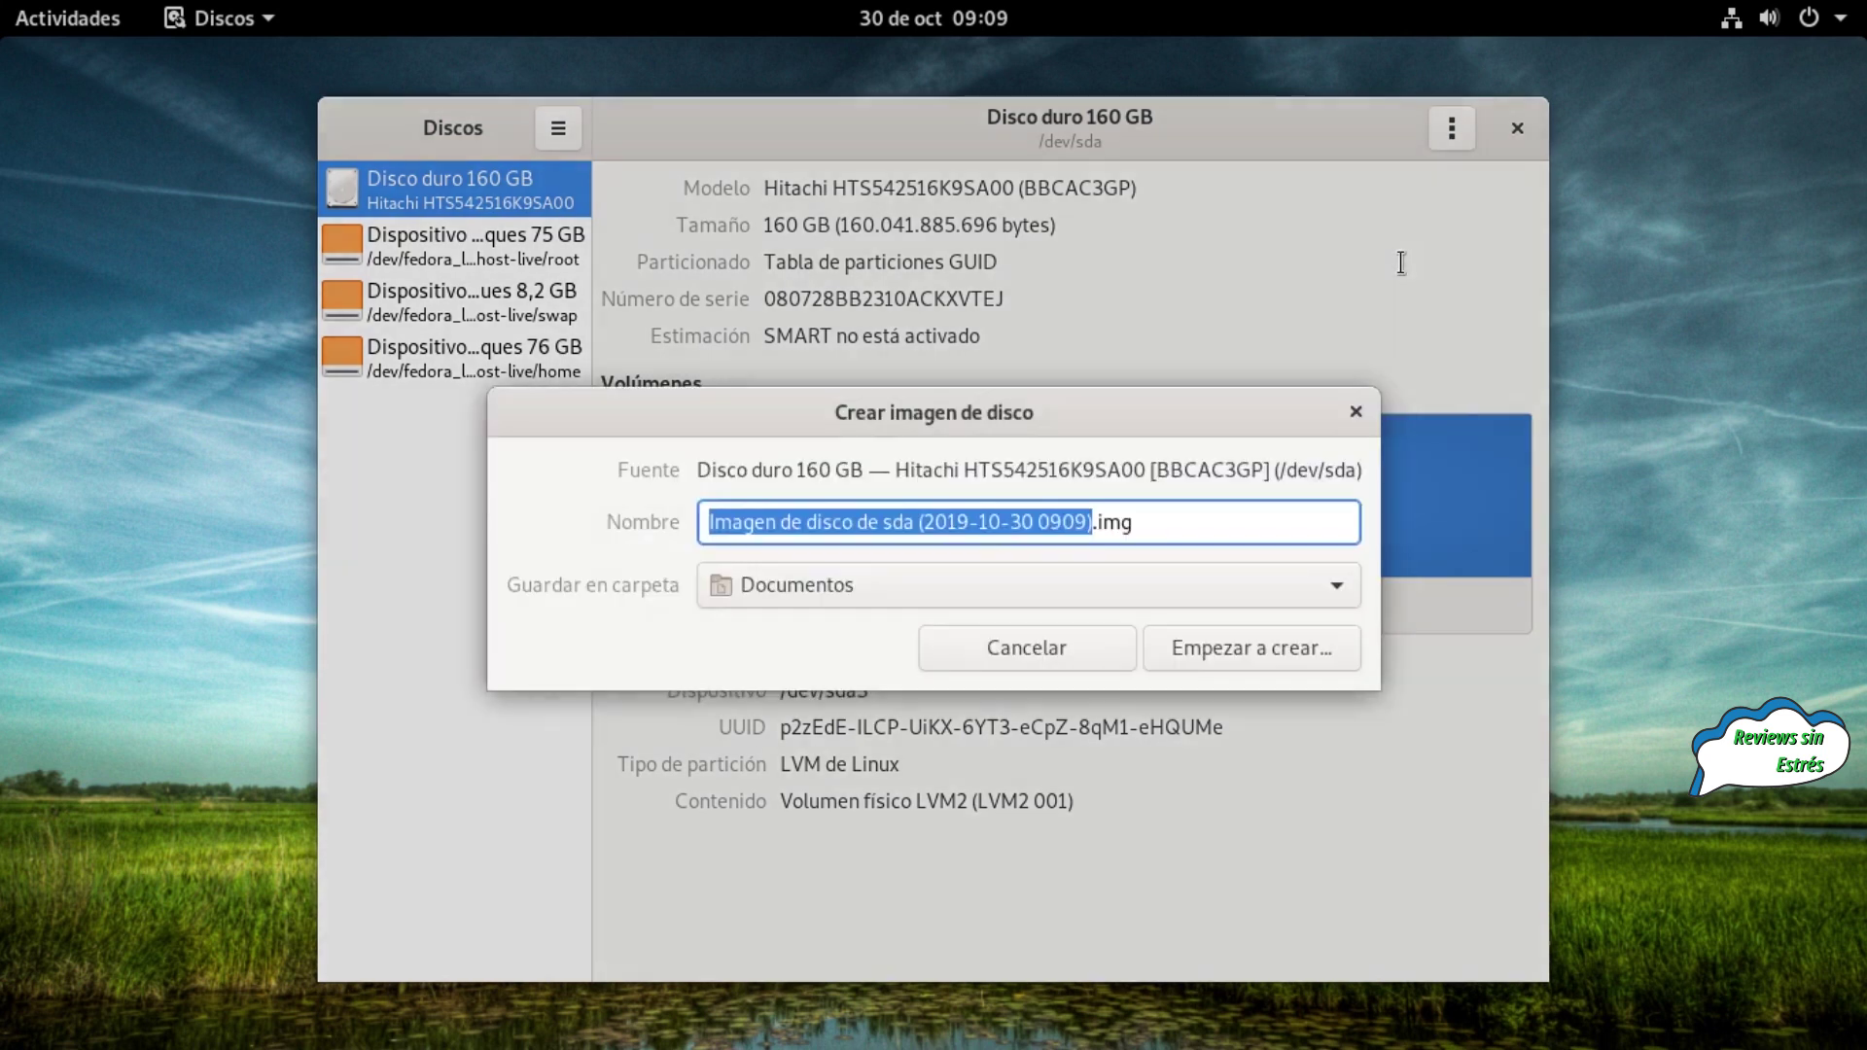
pyautogui.click(1321, 584)
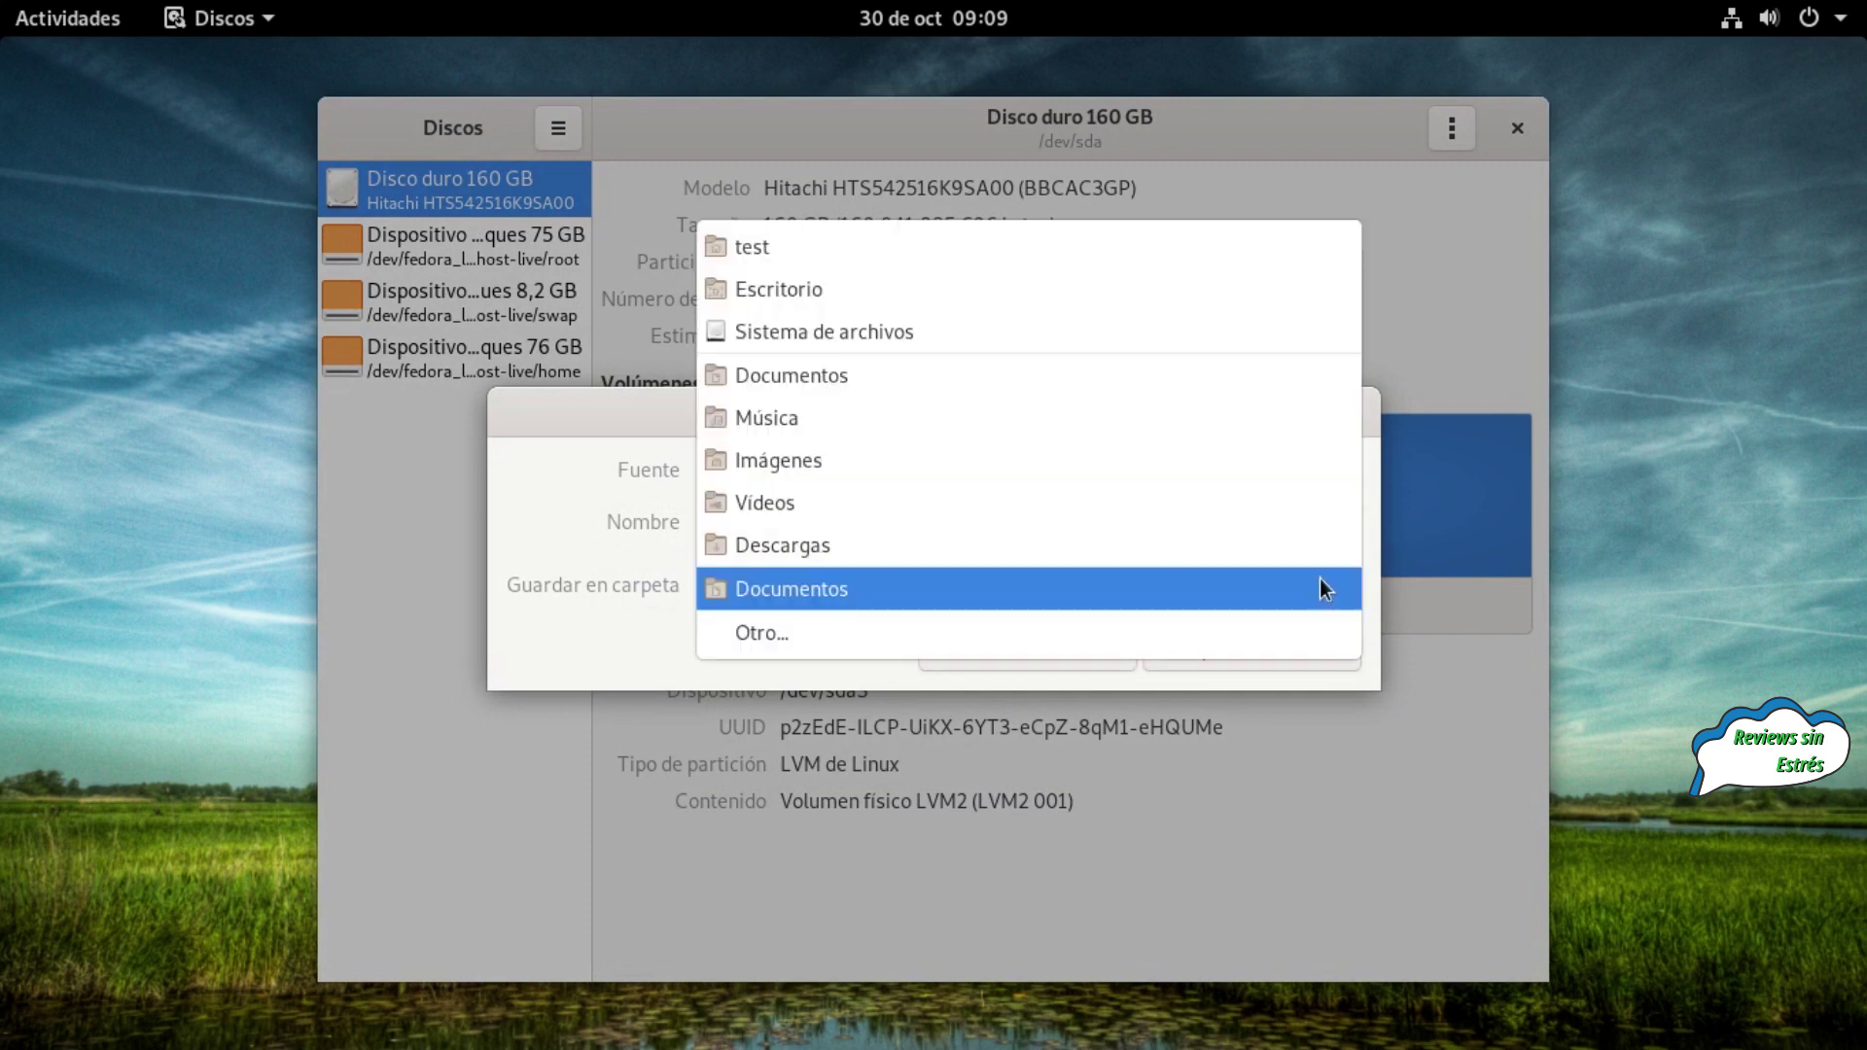
pyautogui.click(1321, 587)
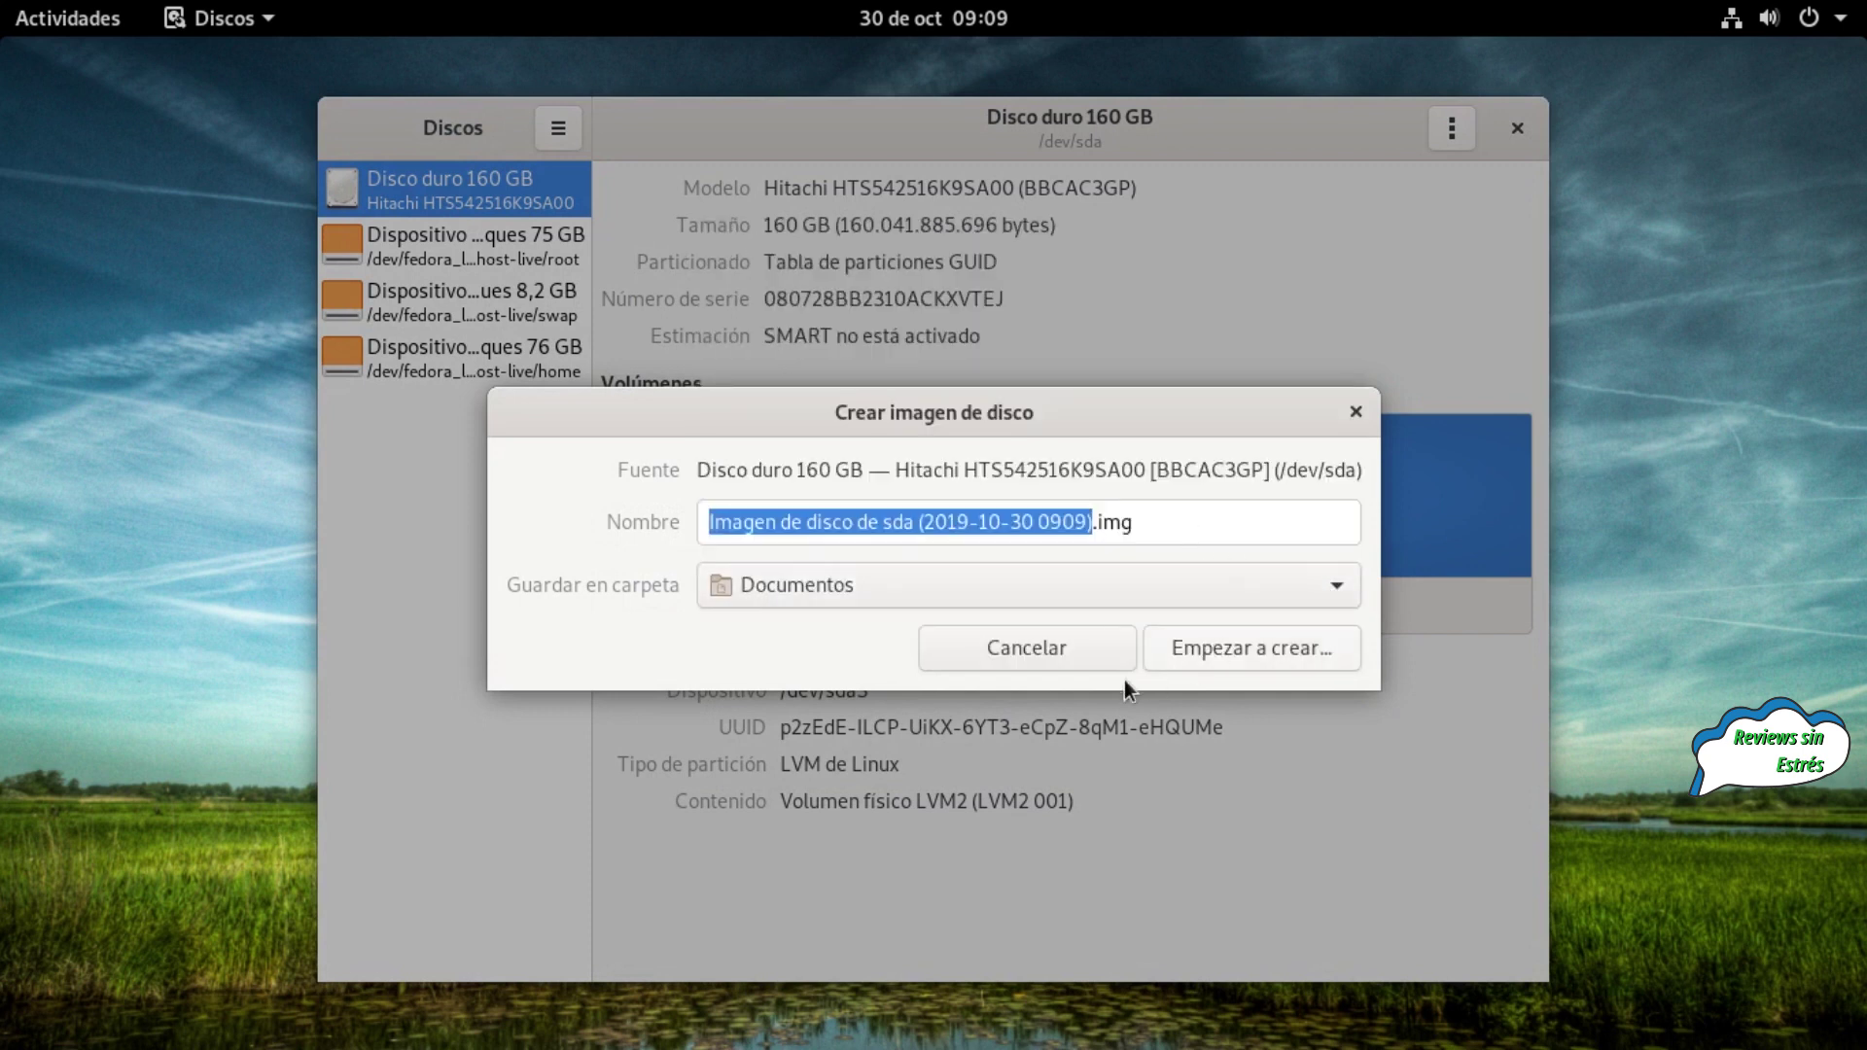
pyautogui.click(1018, 648)
# Open Settings from the full application list and go back from Details to the main settings list
pyautogui.moveTo(1, 1)
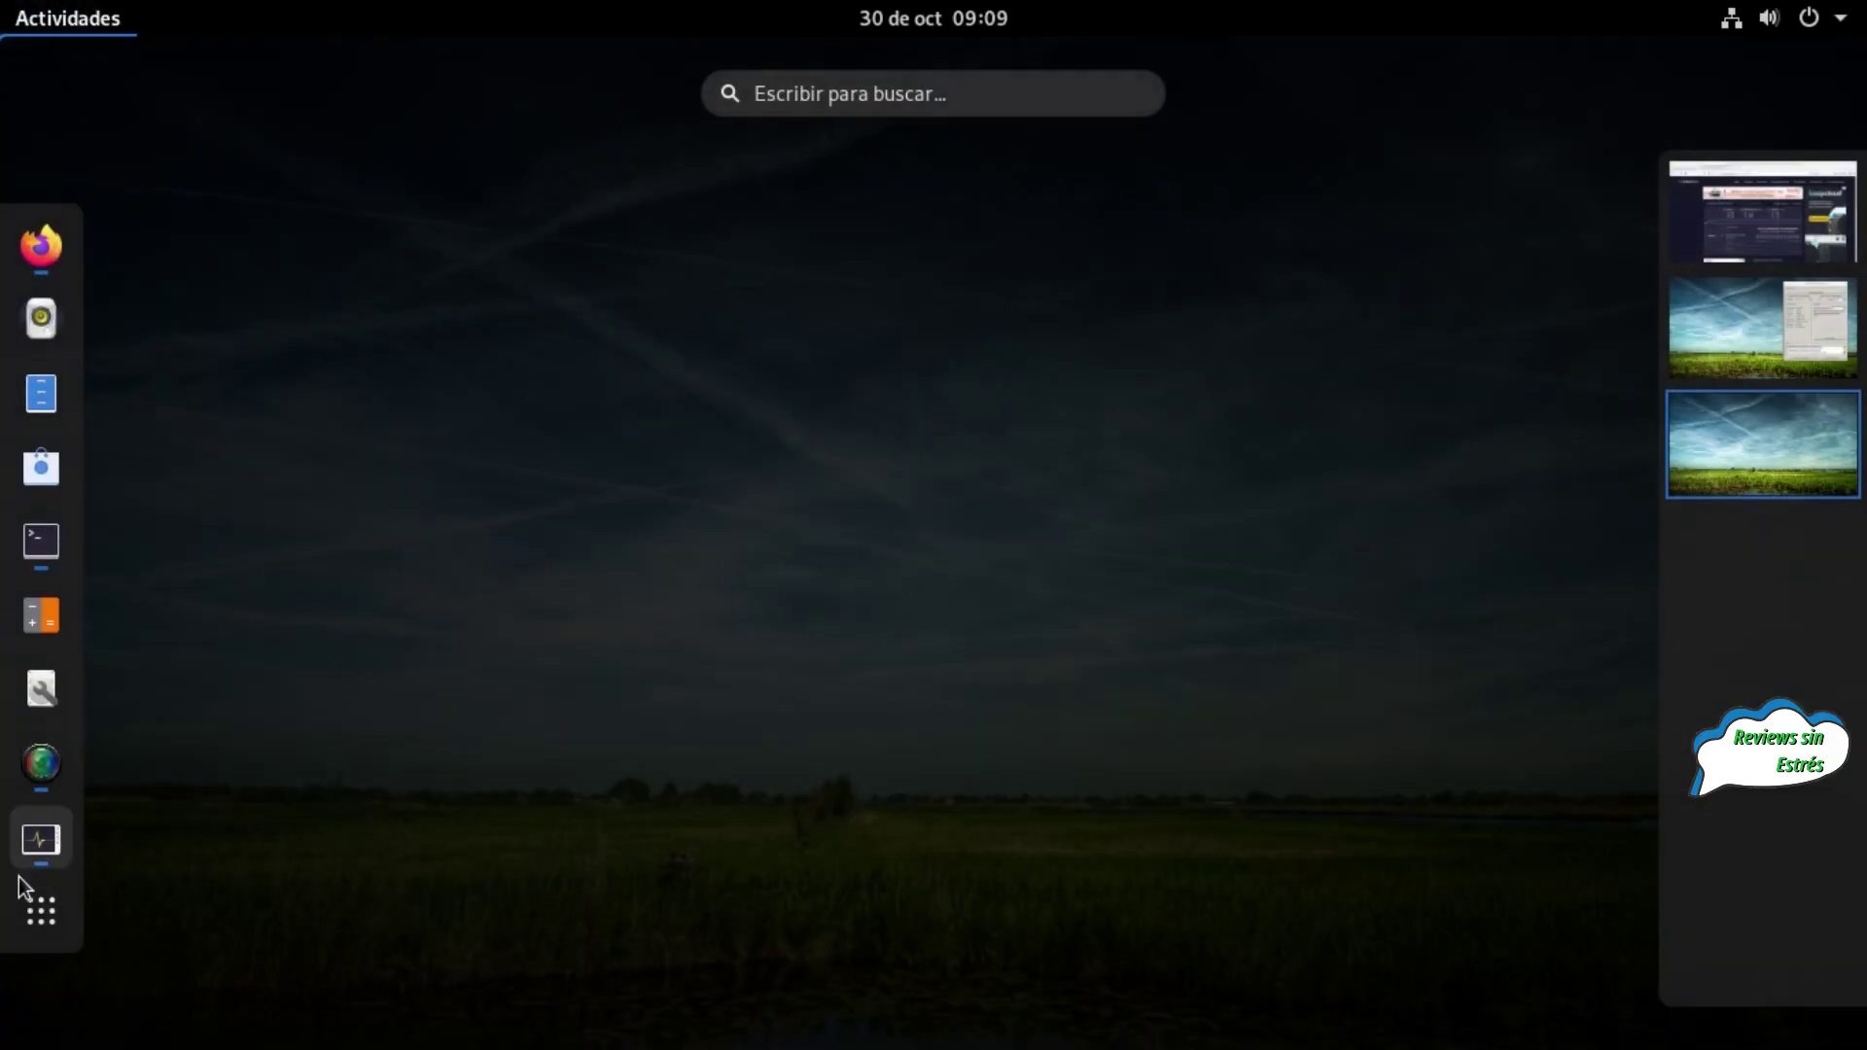
pyautogui.click(41, 909)
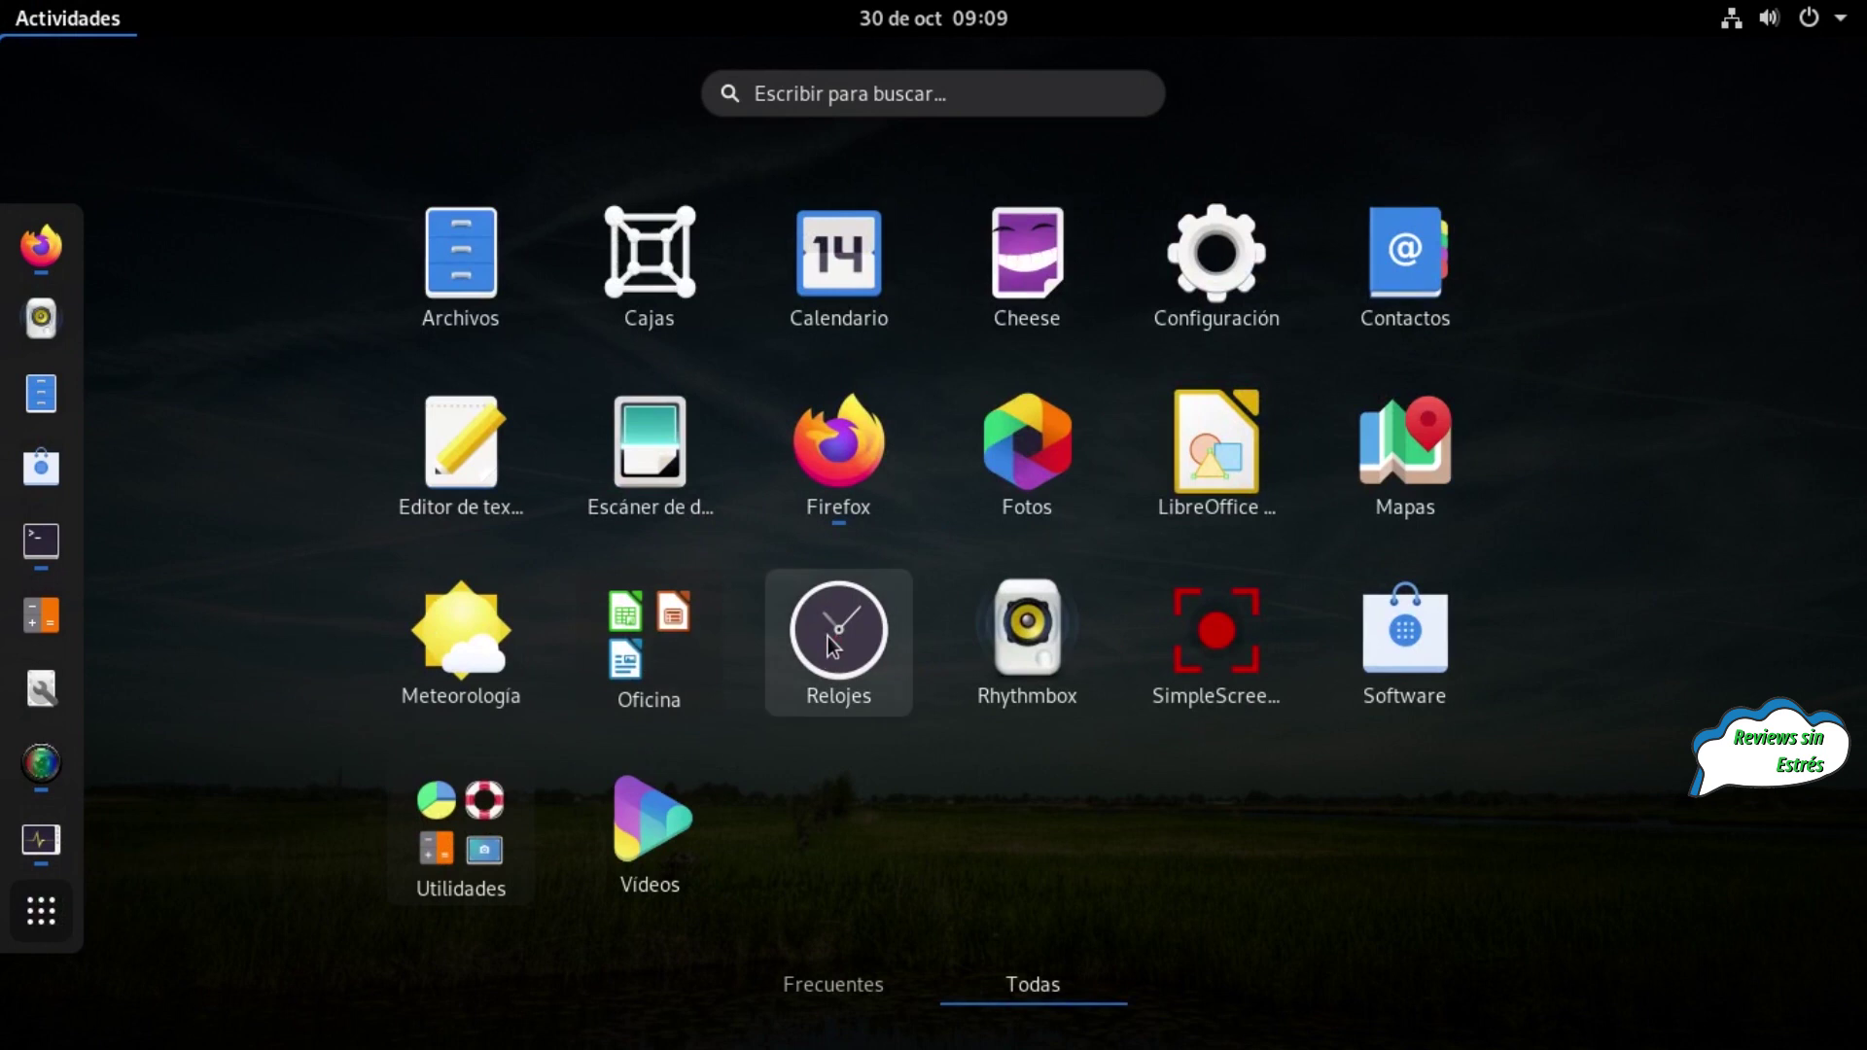
pyautogui.click(1231, 236)
pyautogui.moveTo(986, 120); pyautogui.dragTo(1245, 78)
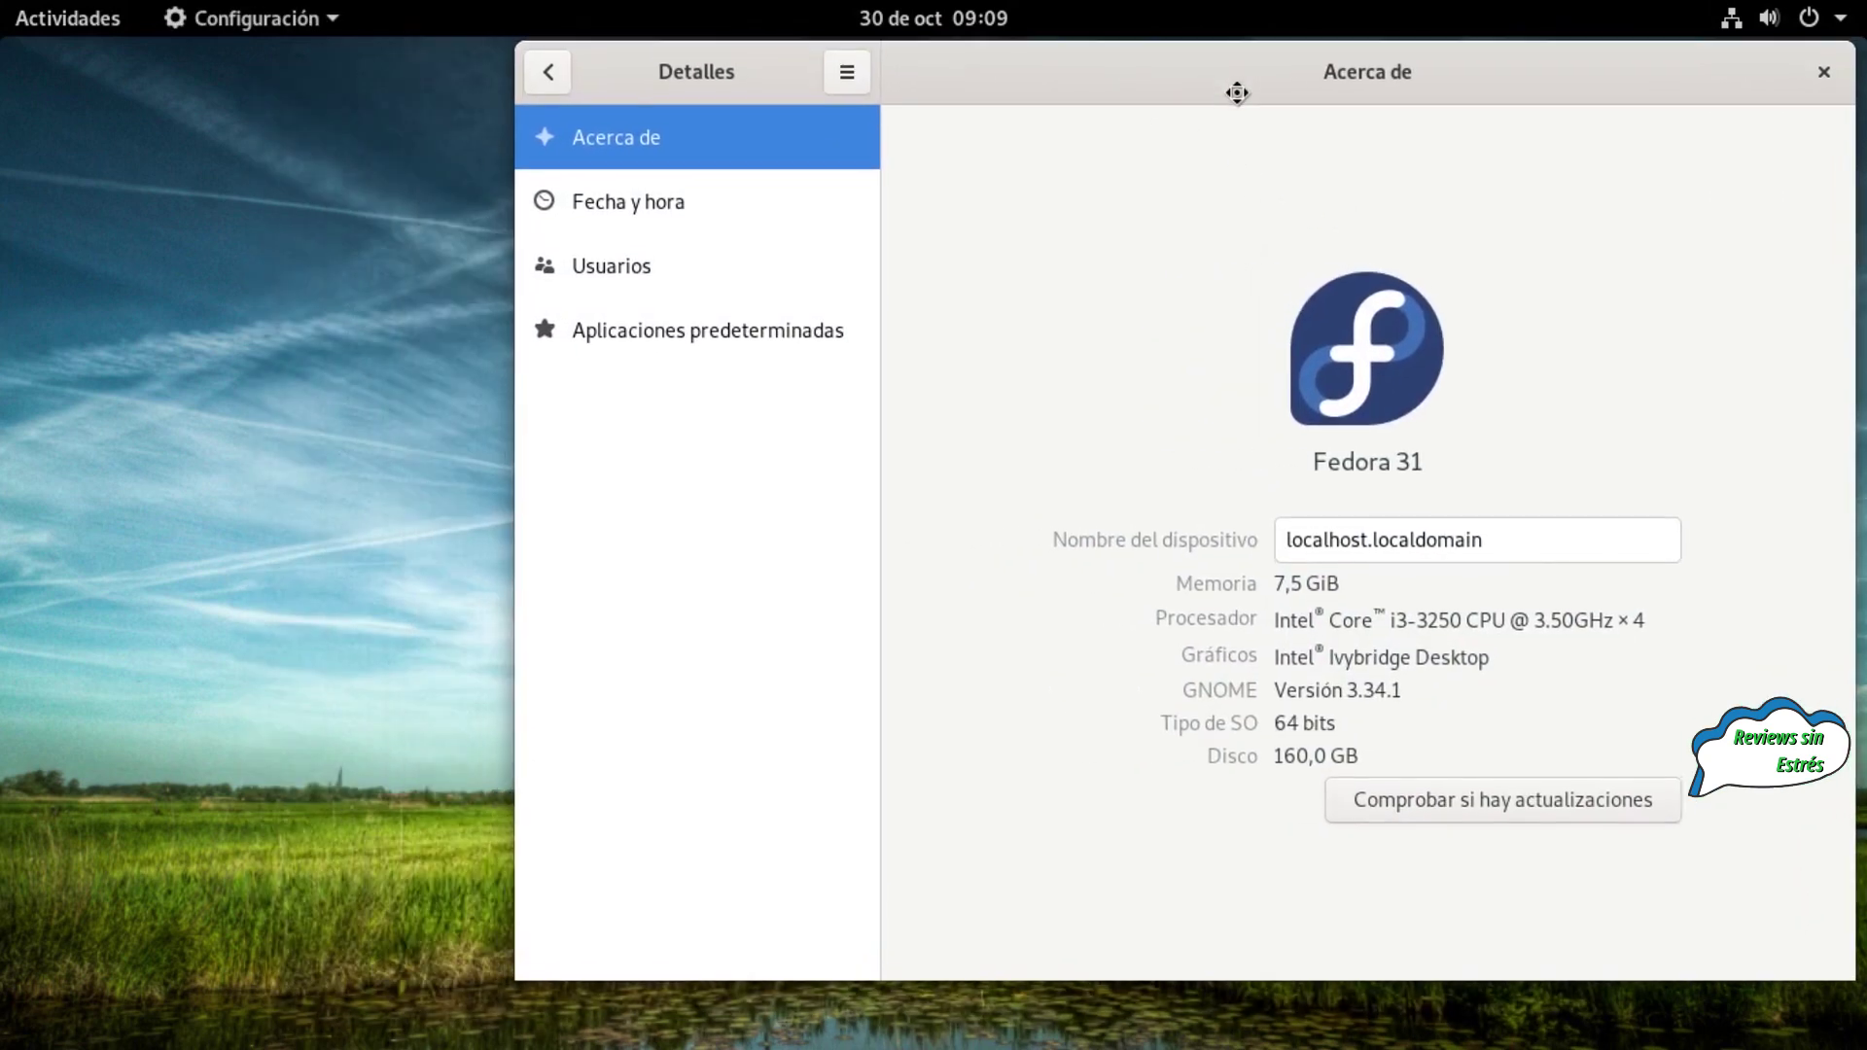
pyautogui.click(546, 73)
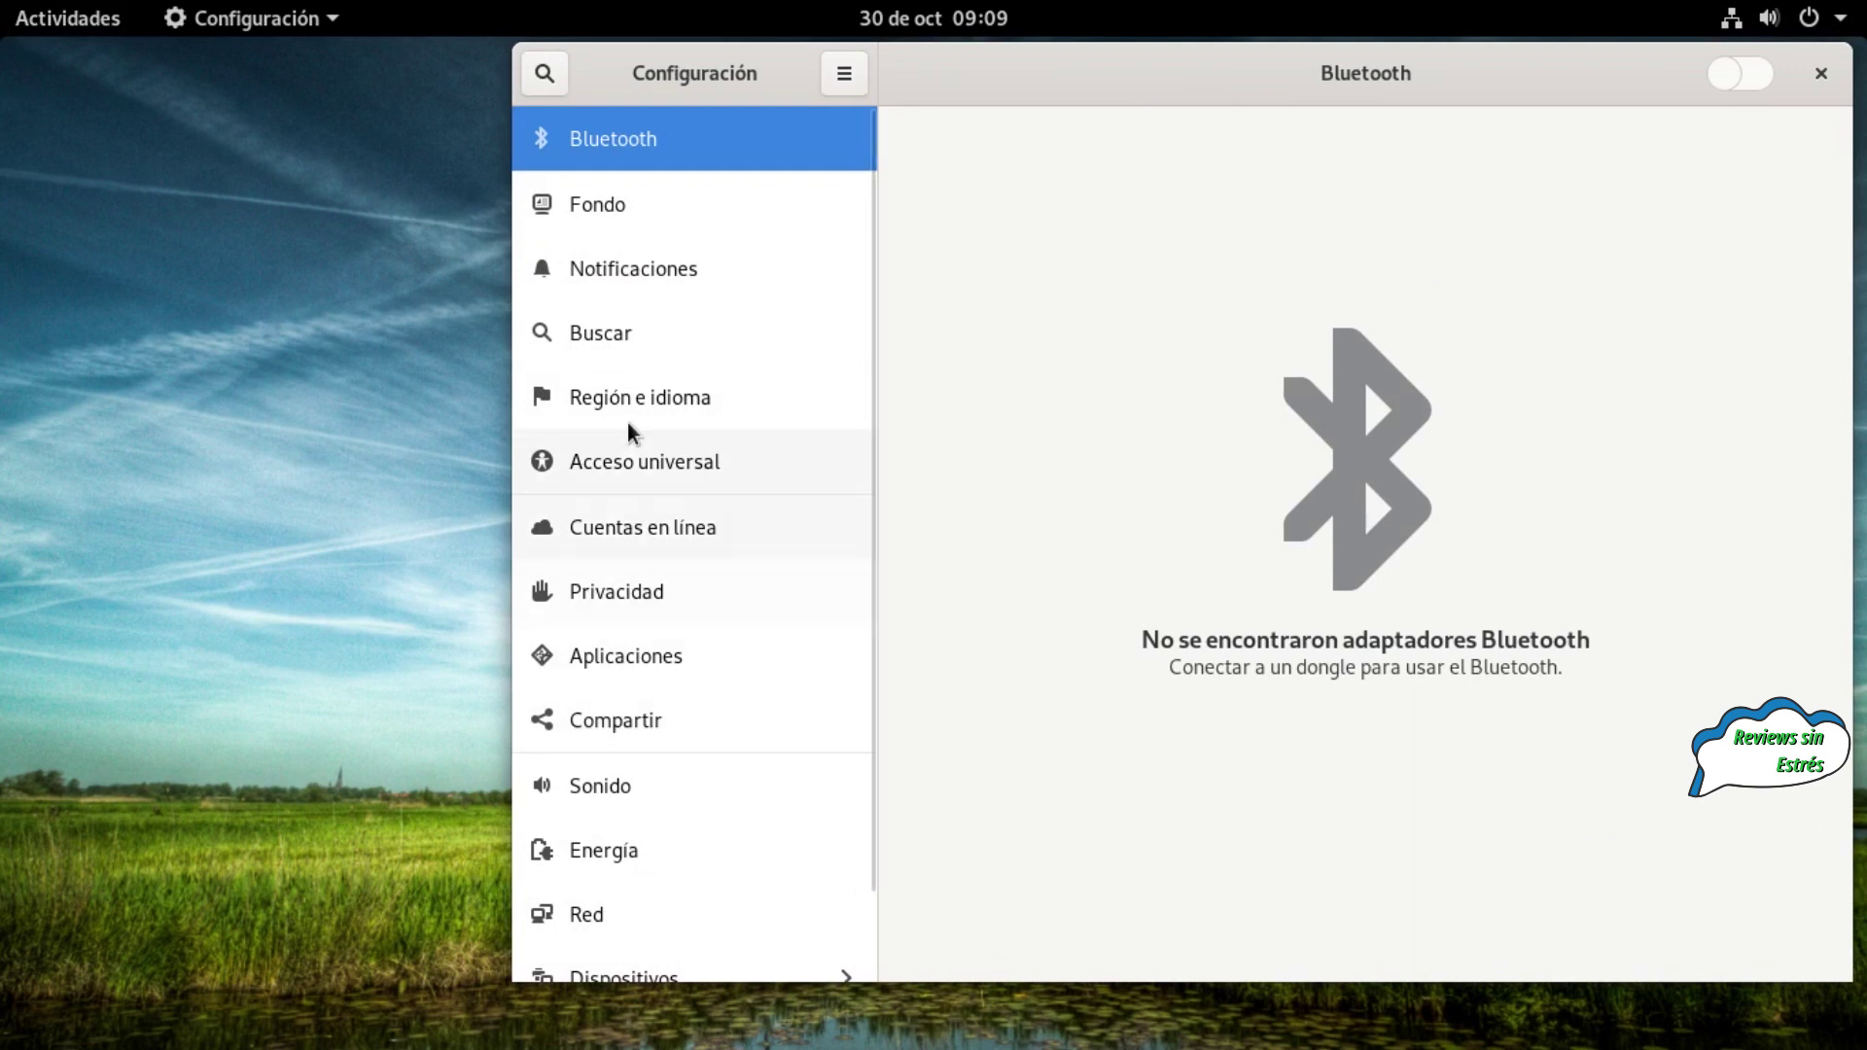
# View the Background settings and the display settings under Devices, and show the Night Light options
pyautogui.click(615, 210)
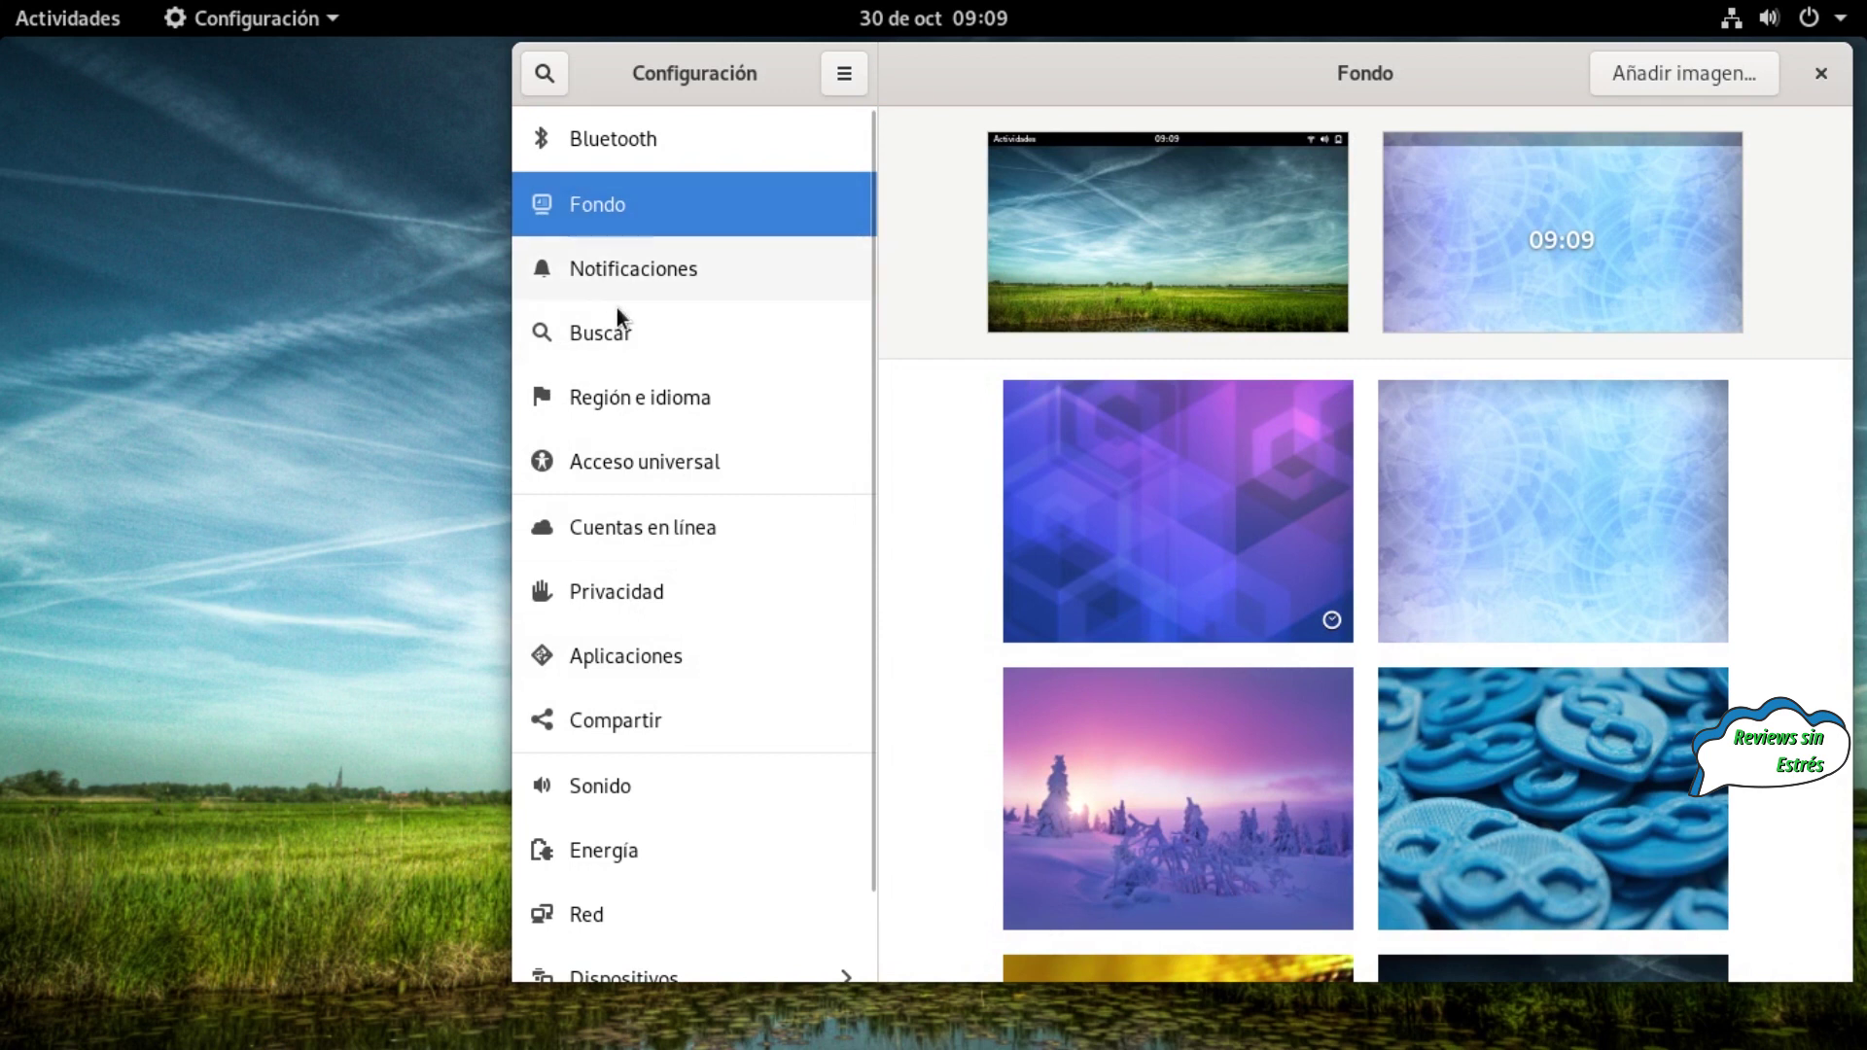
pyautogui.scroll(-2, 641, 486)
pyautogui.click(627, 885)
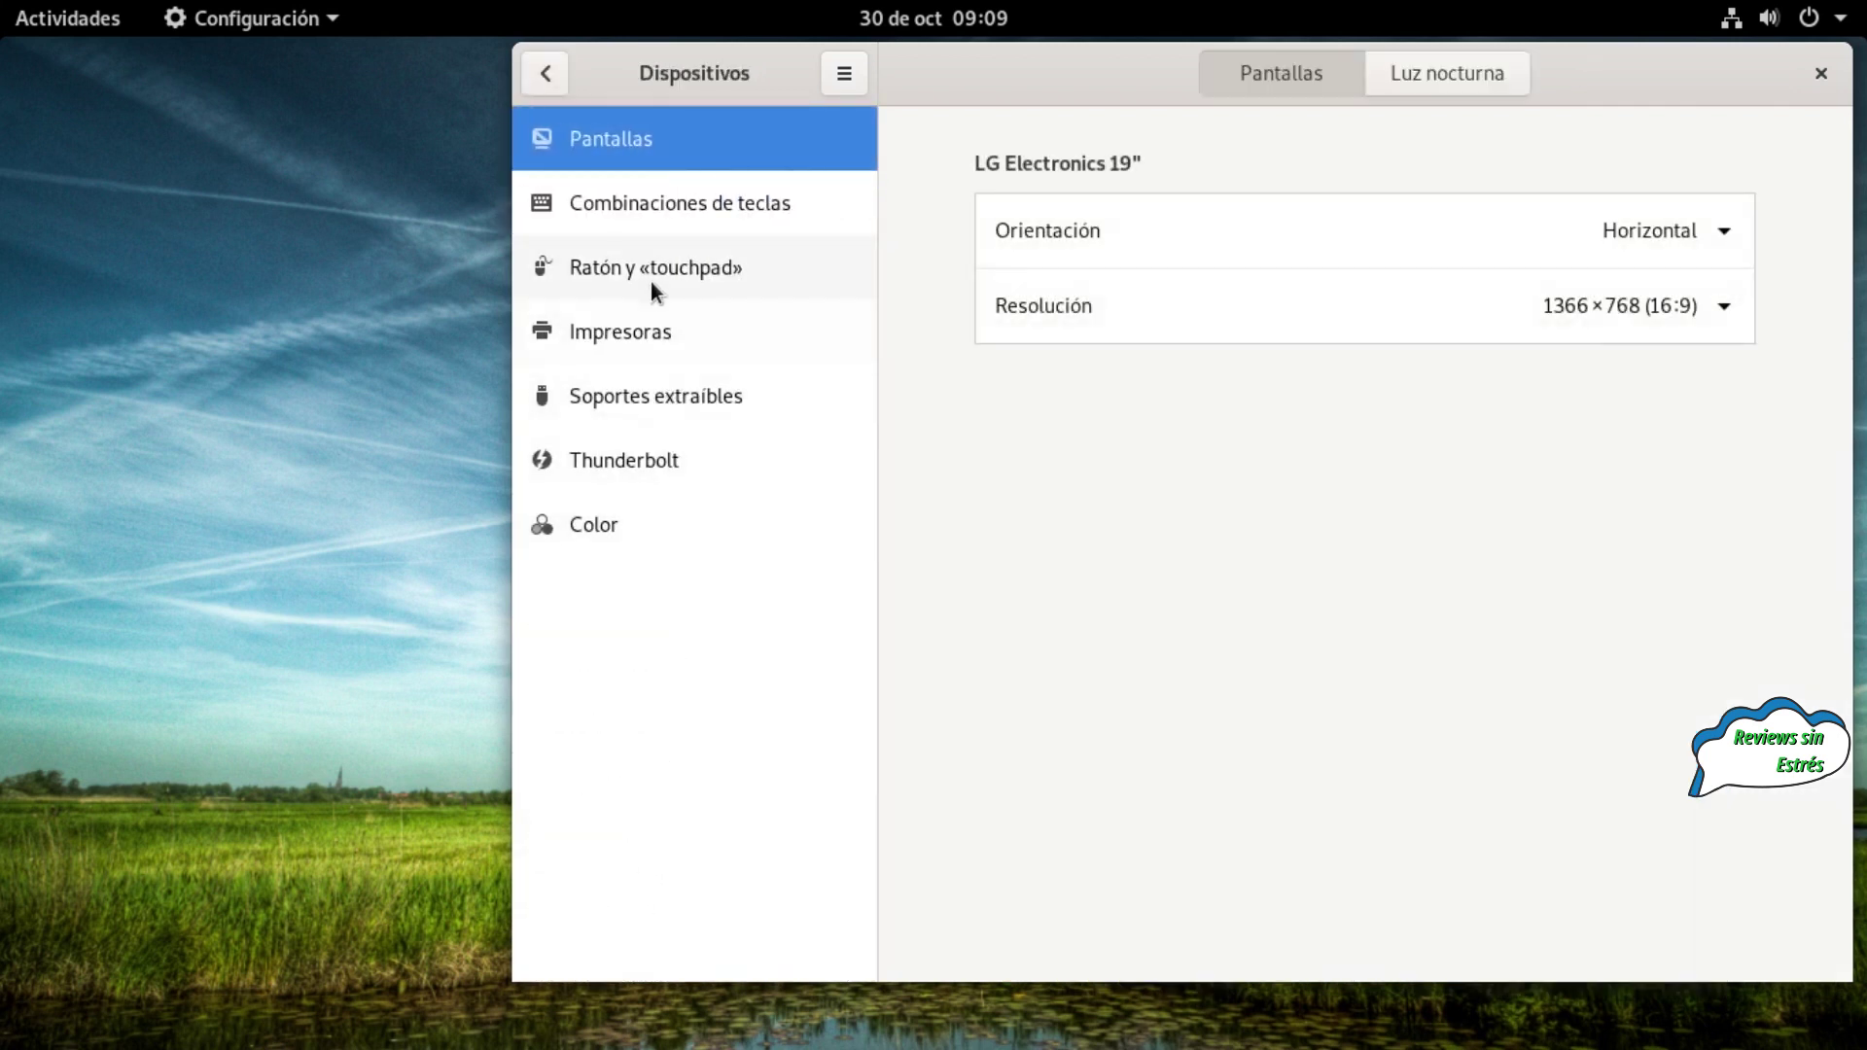
pyautogui.click(1449, 70)
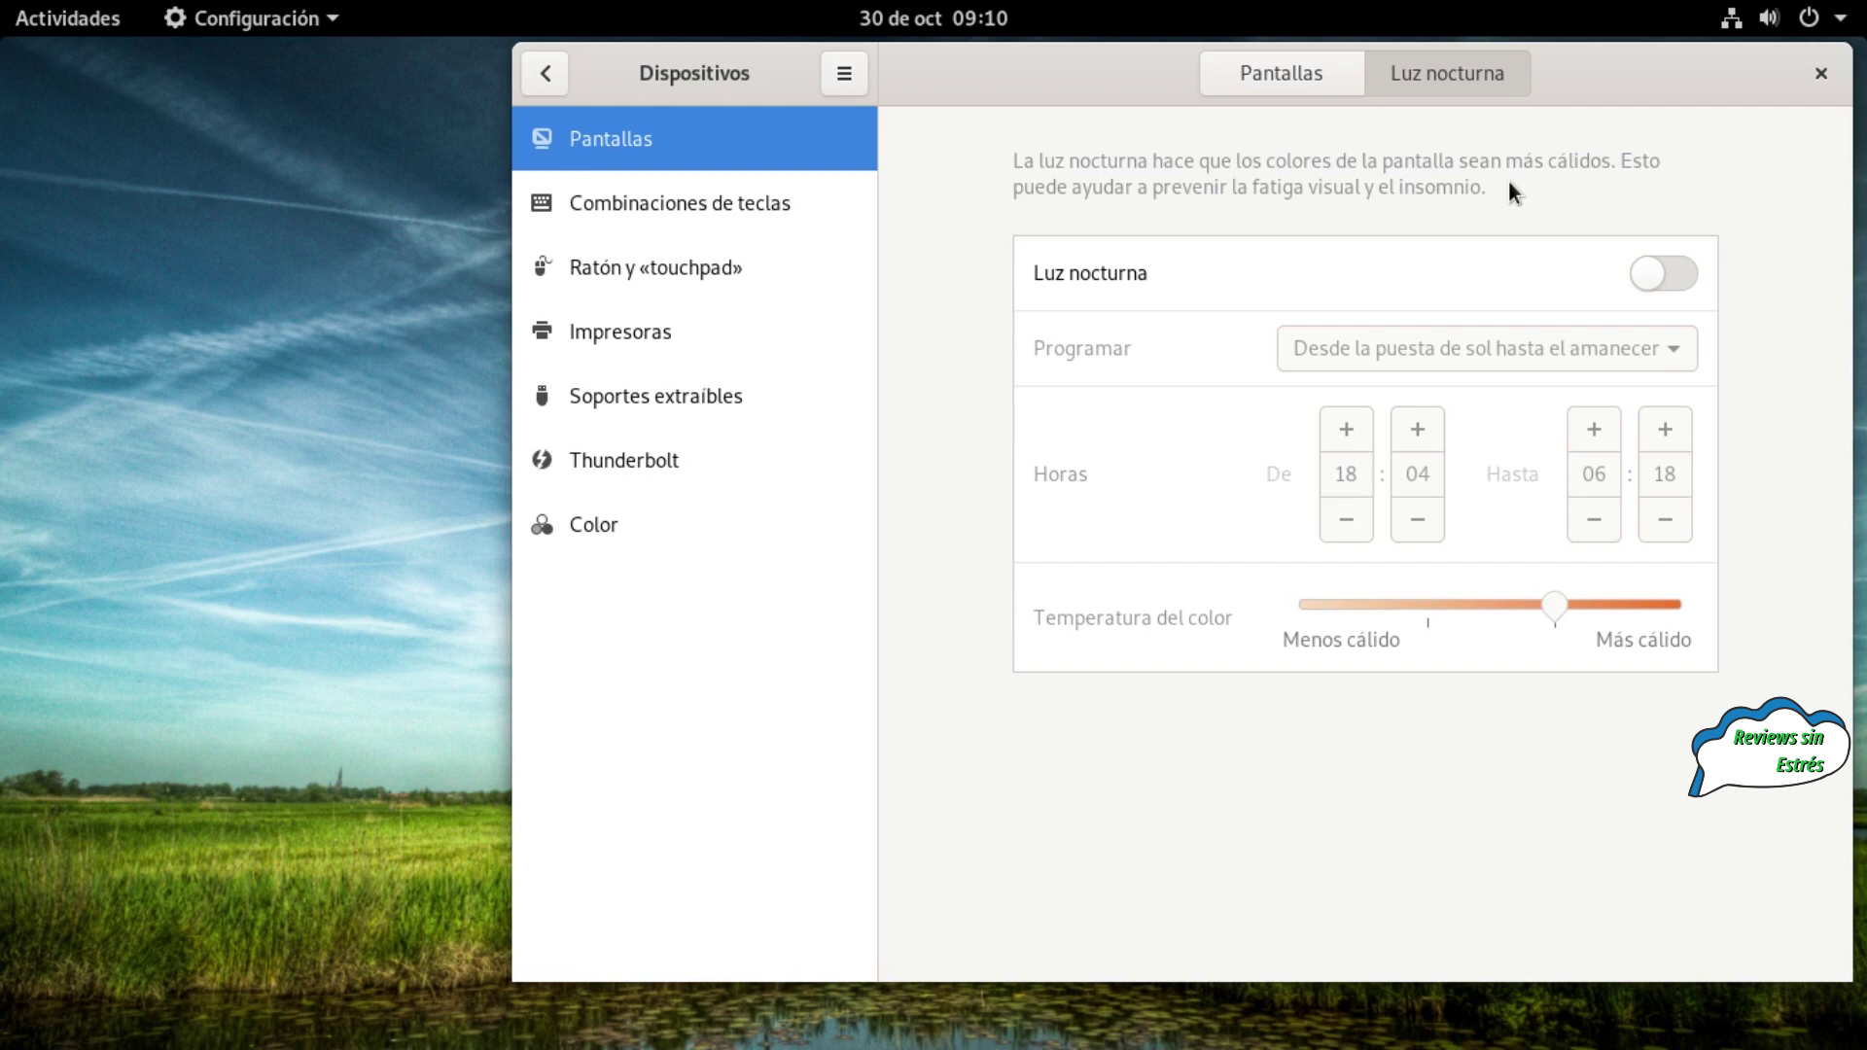
pyautogui.moveTo(1601, 86); pyautogui.dragTo(1535, 81)
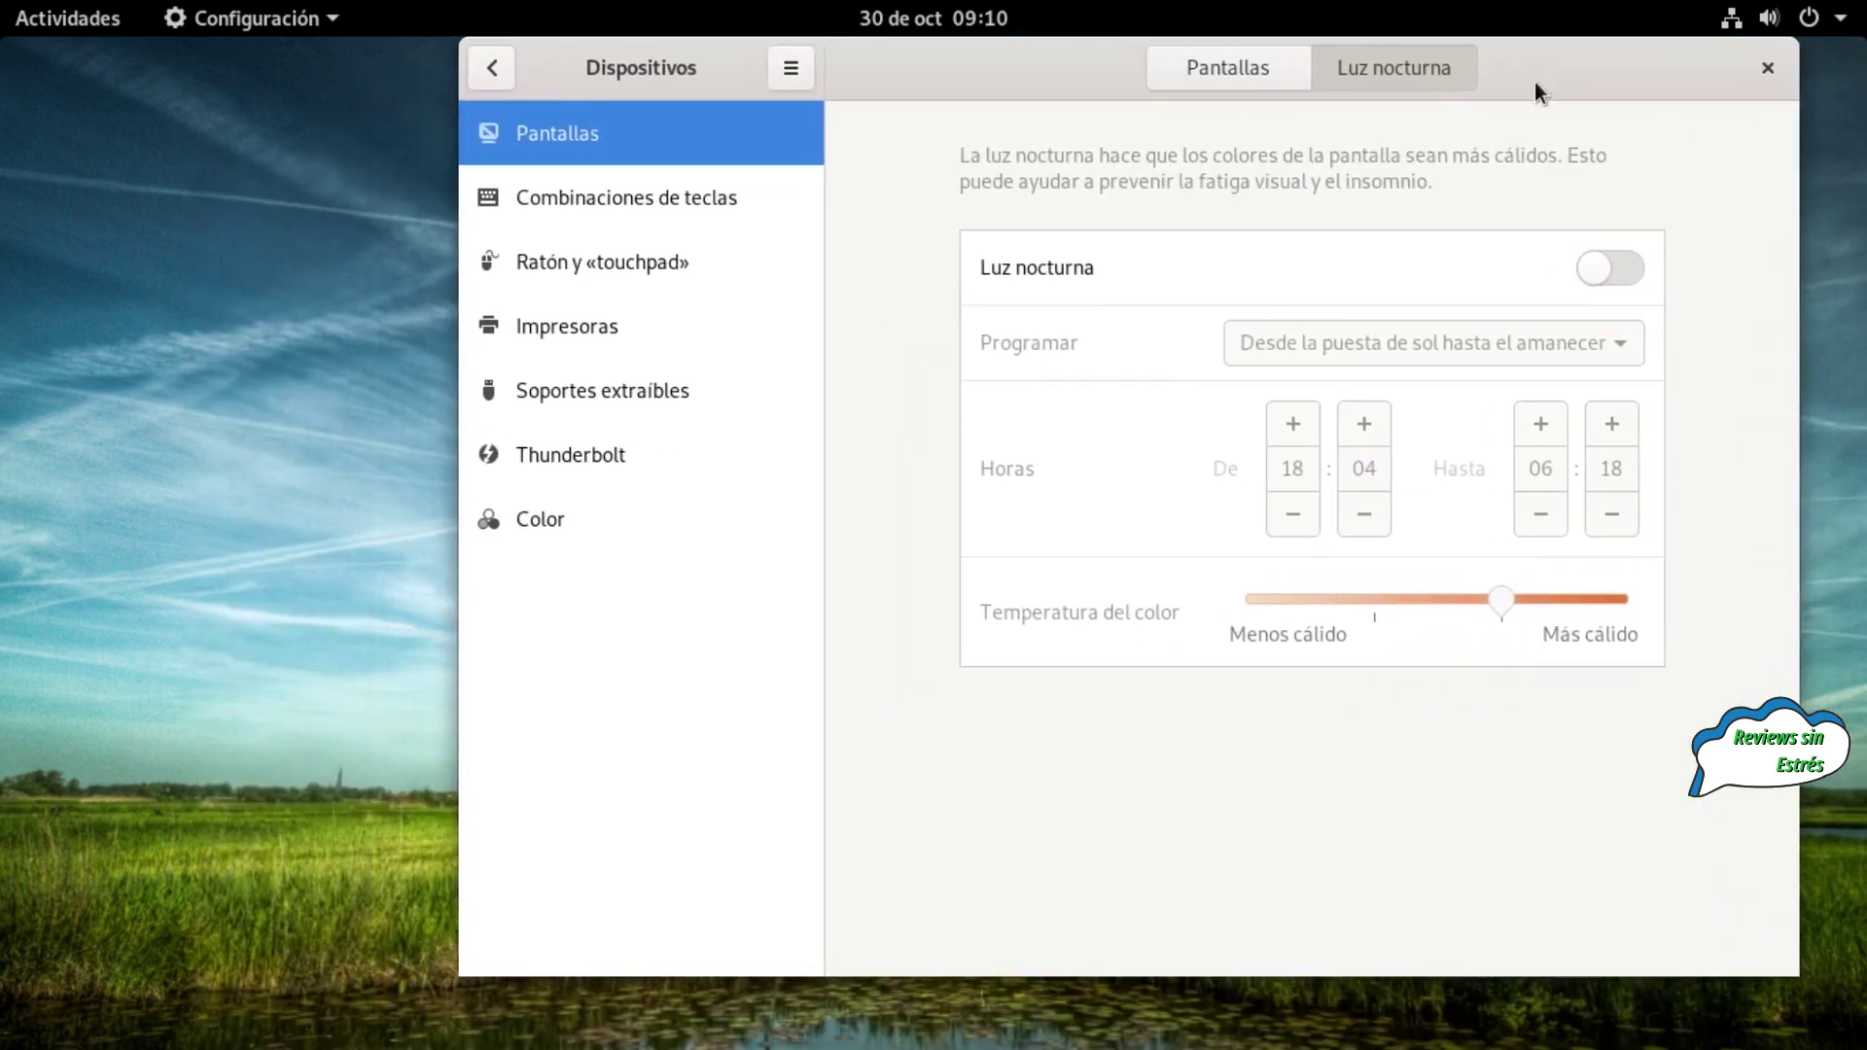
# Turn on Night Light and set its schedule to manual (Programación manual)
pyautogui.click(1611, 267)
pyautogui.click(1622, 343)
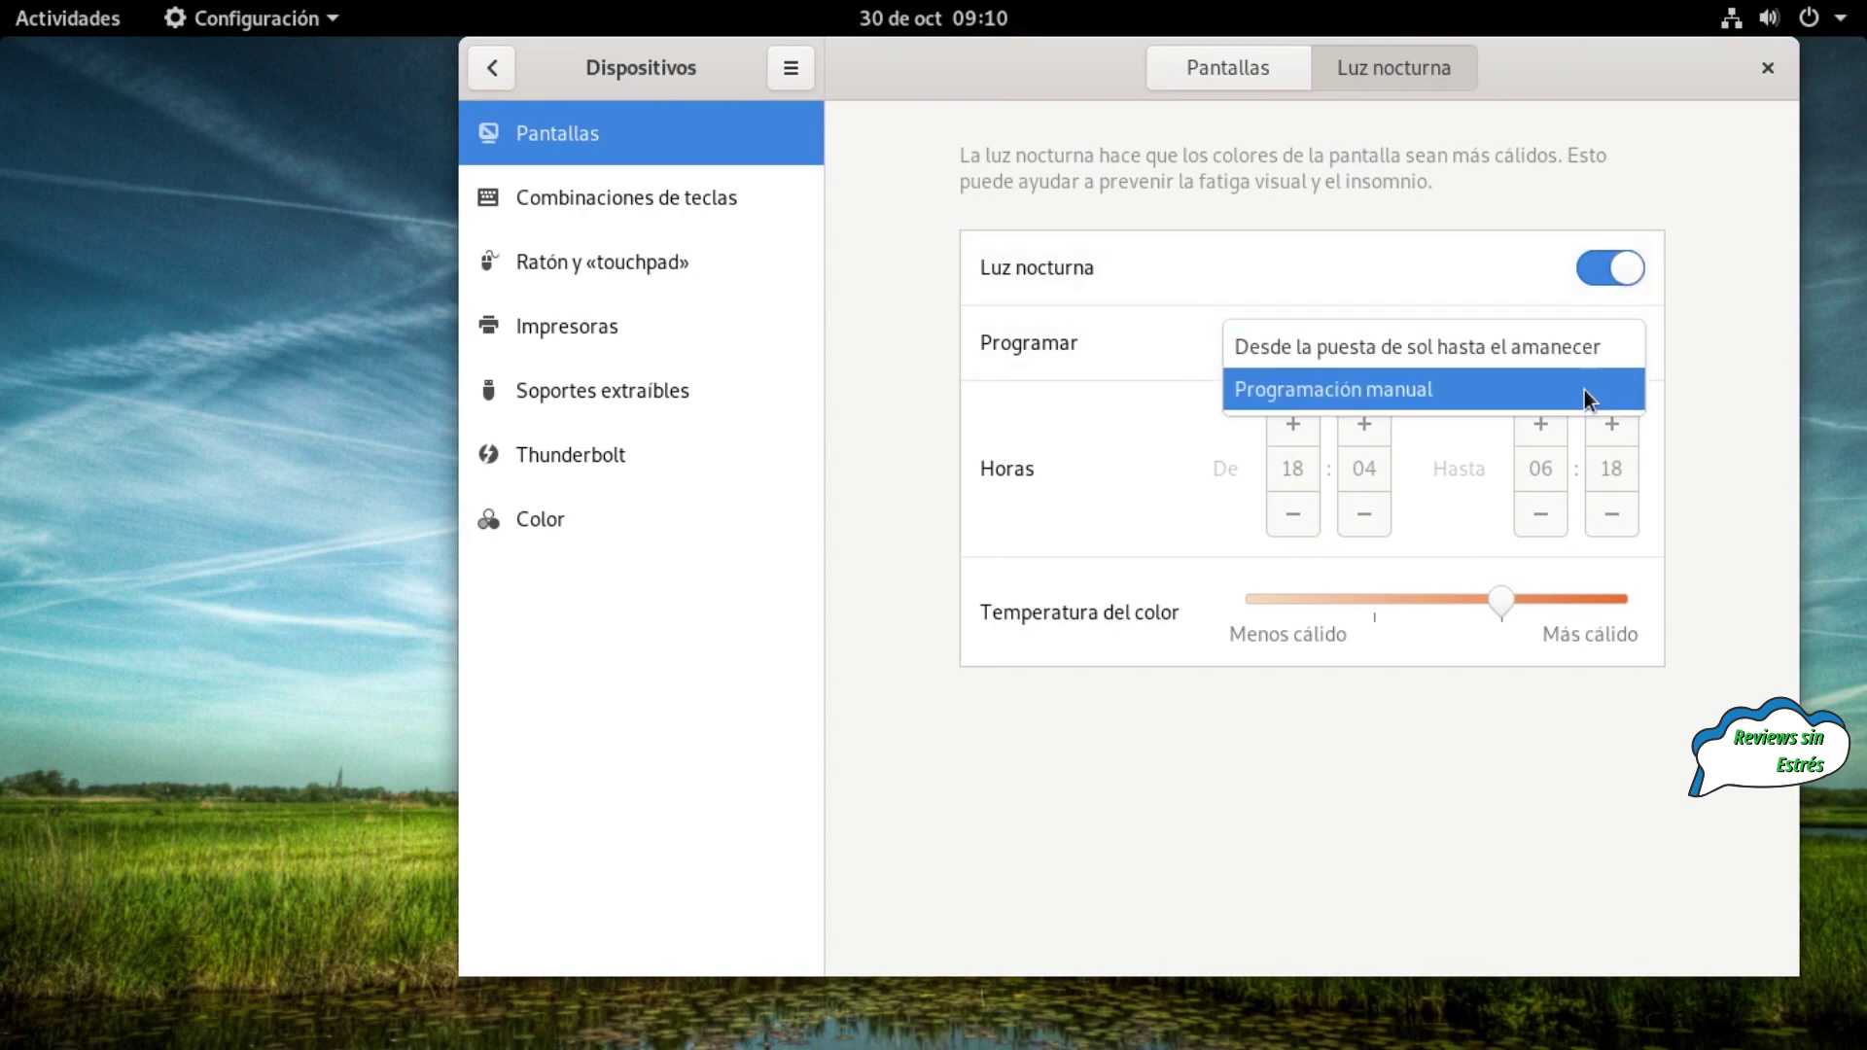
pyautogui.click(1424, 340)
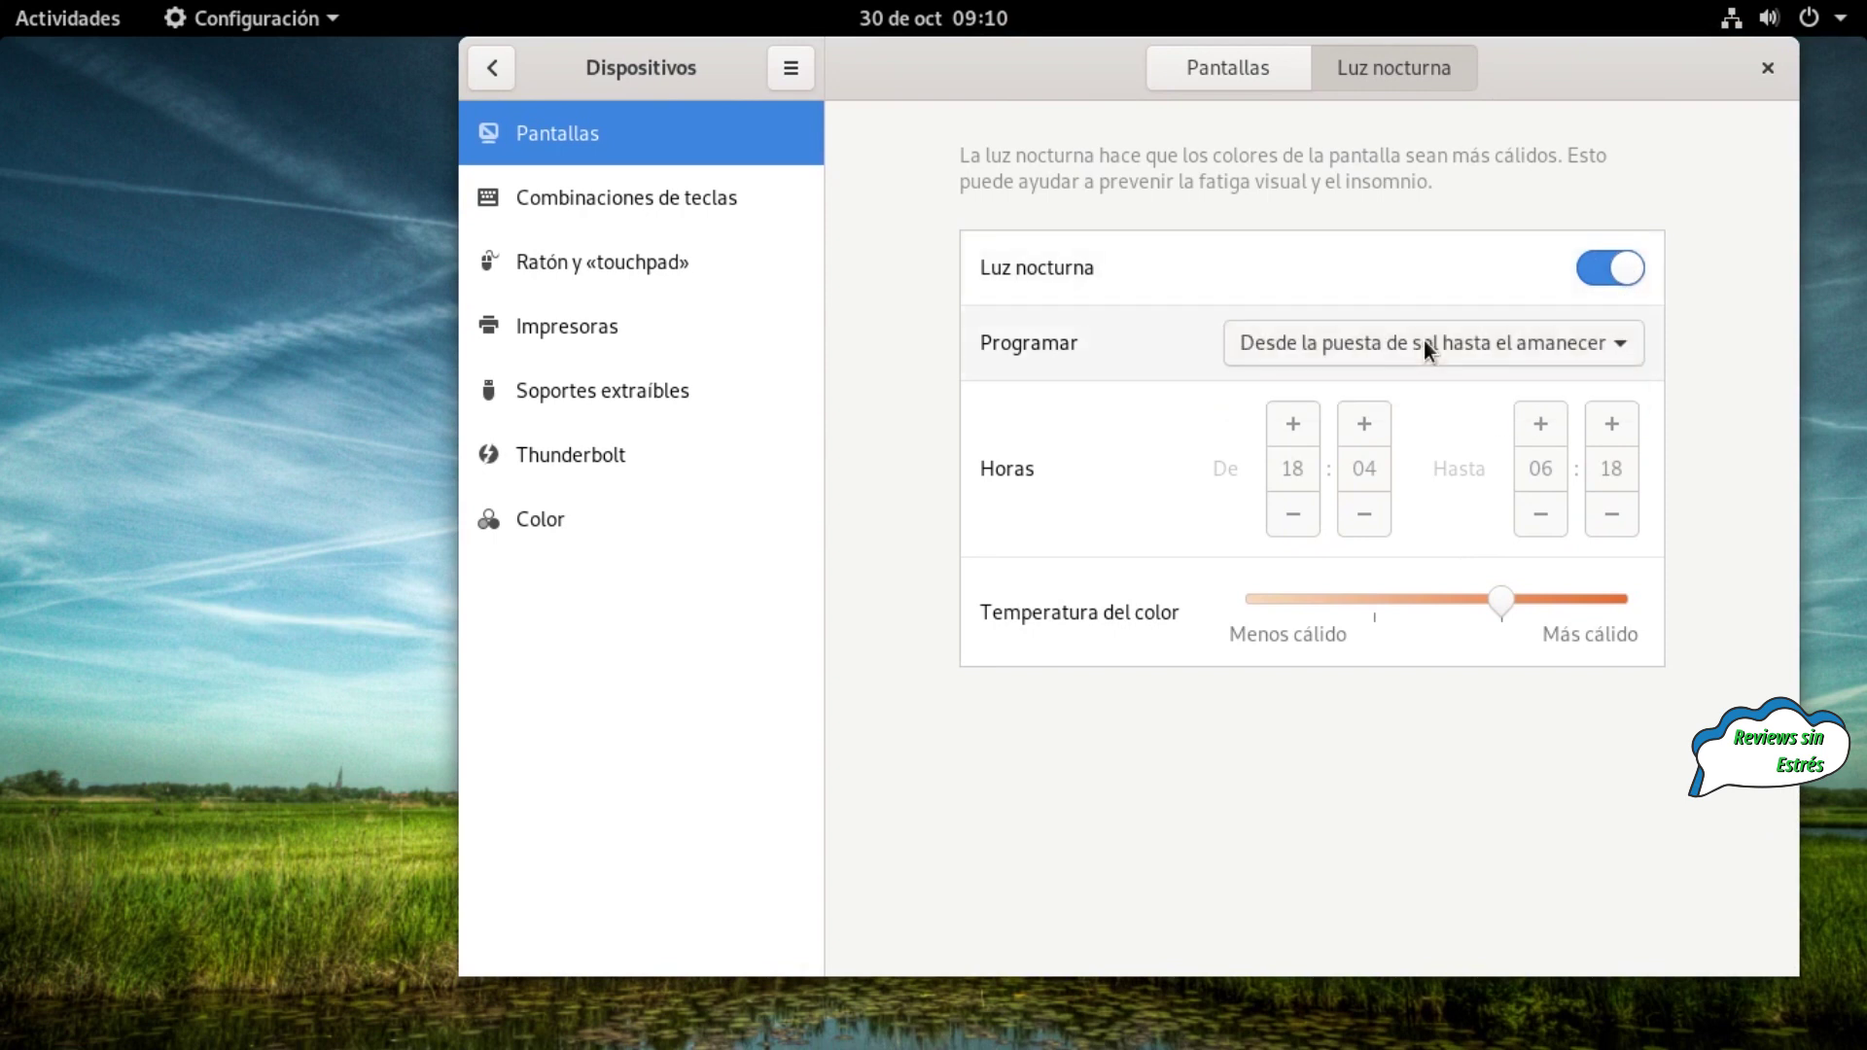
pyautogui.click(1501, 335)
pyautogui.click(1503, 387)
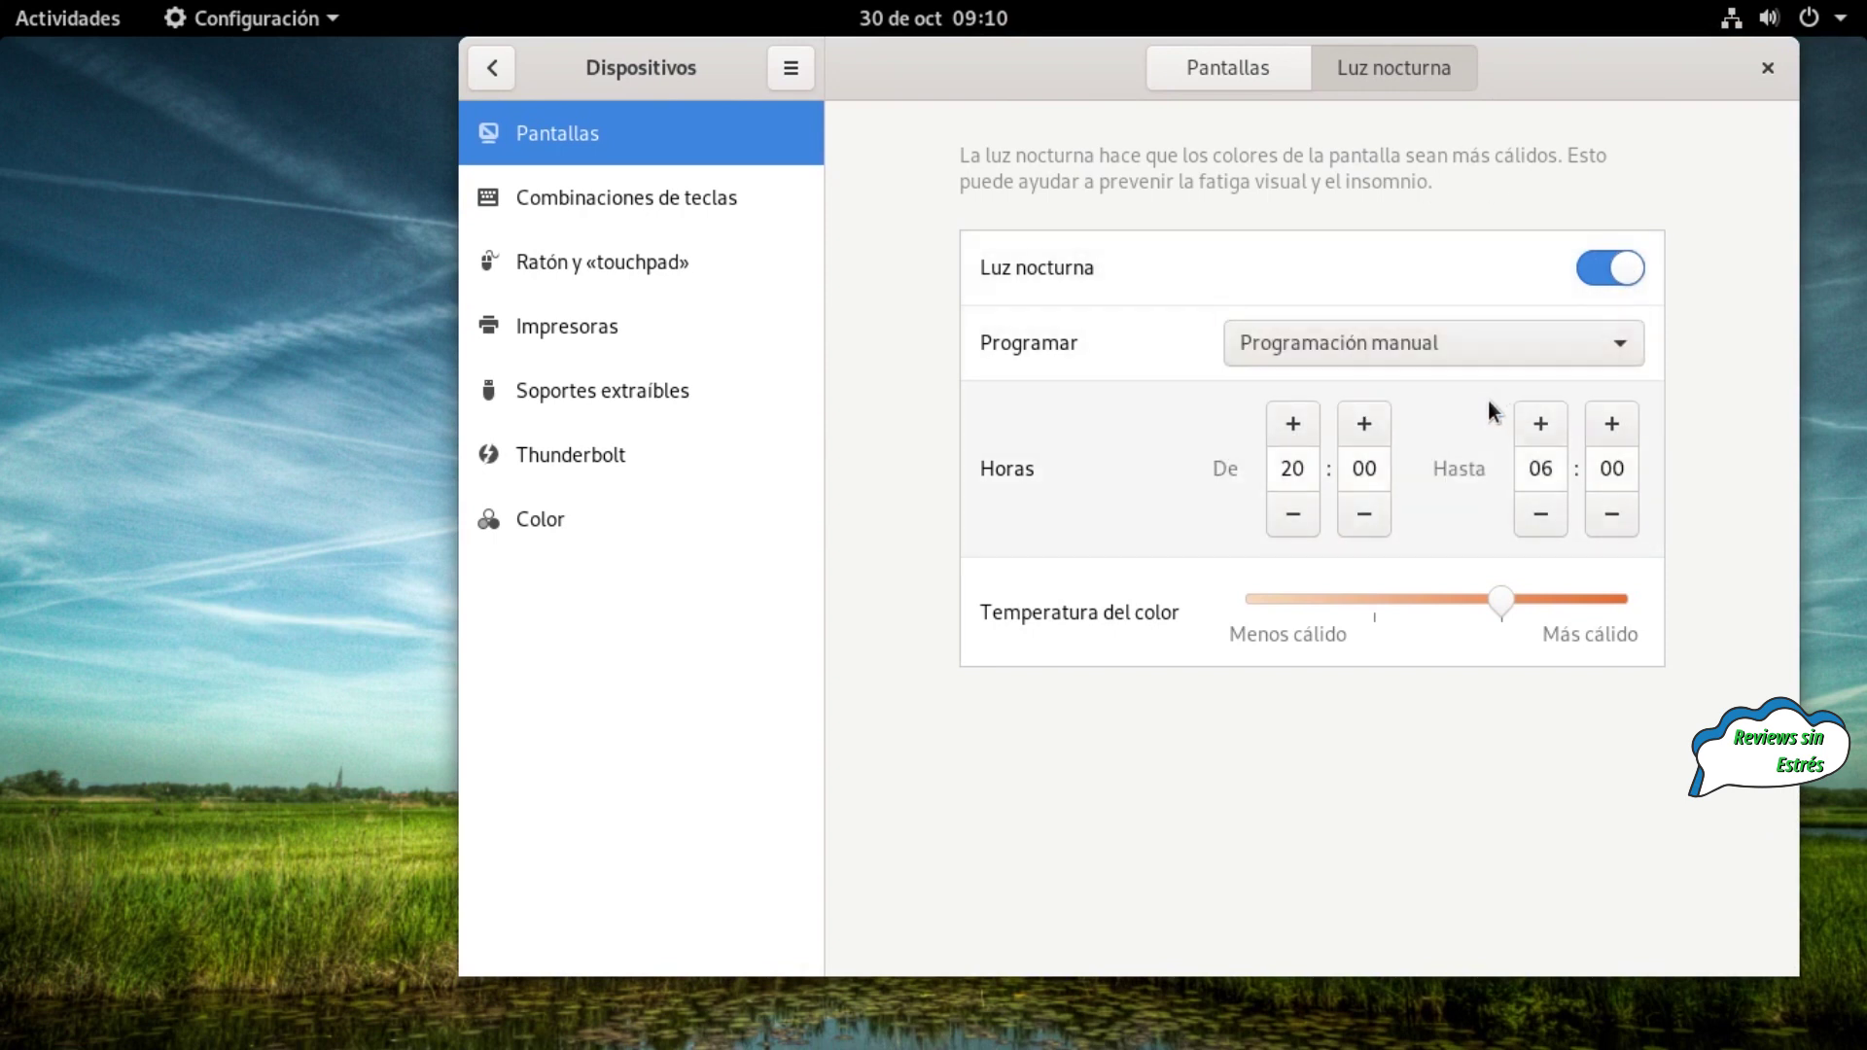
# Lower the Night Light start hour to 03 and shift the colour temperature towards less warm
pyautogui.click(1293, 513)
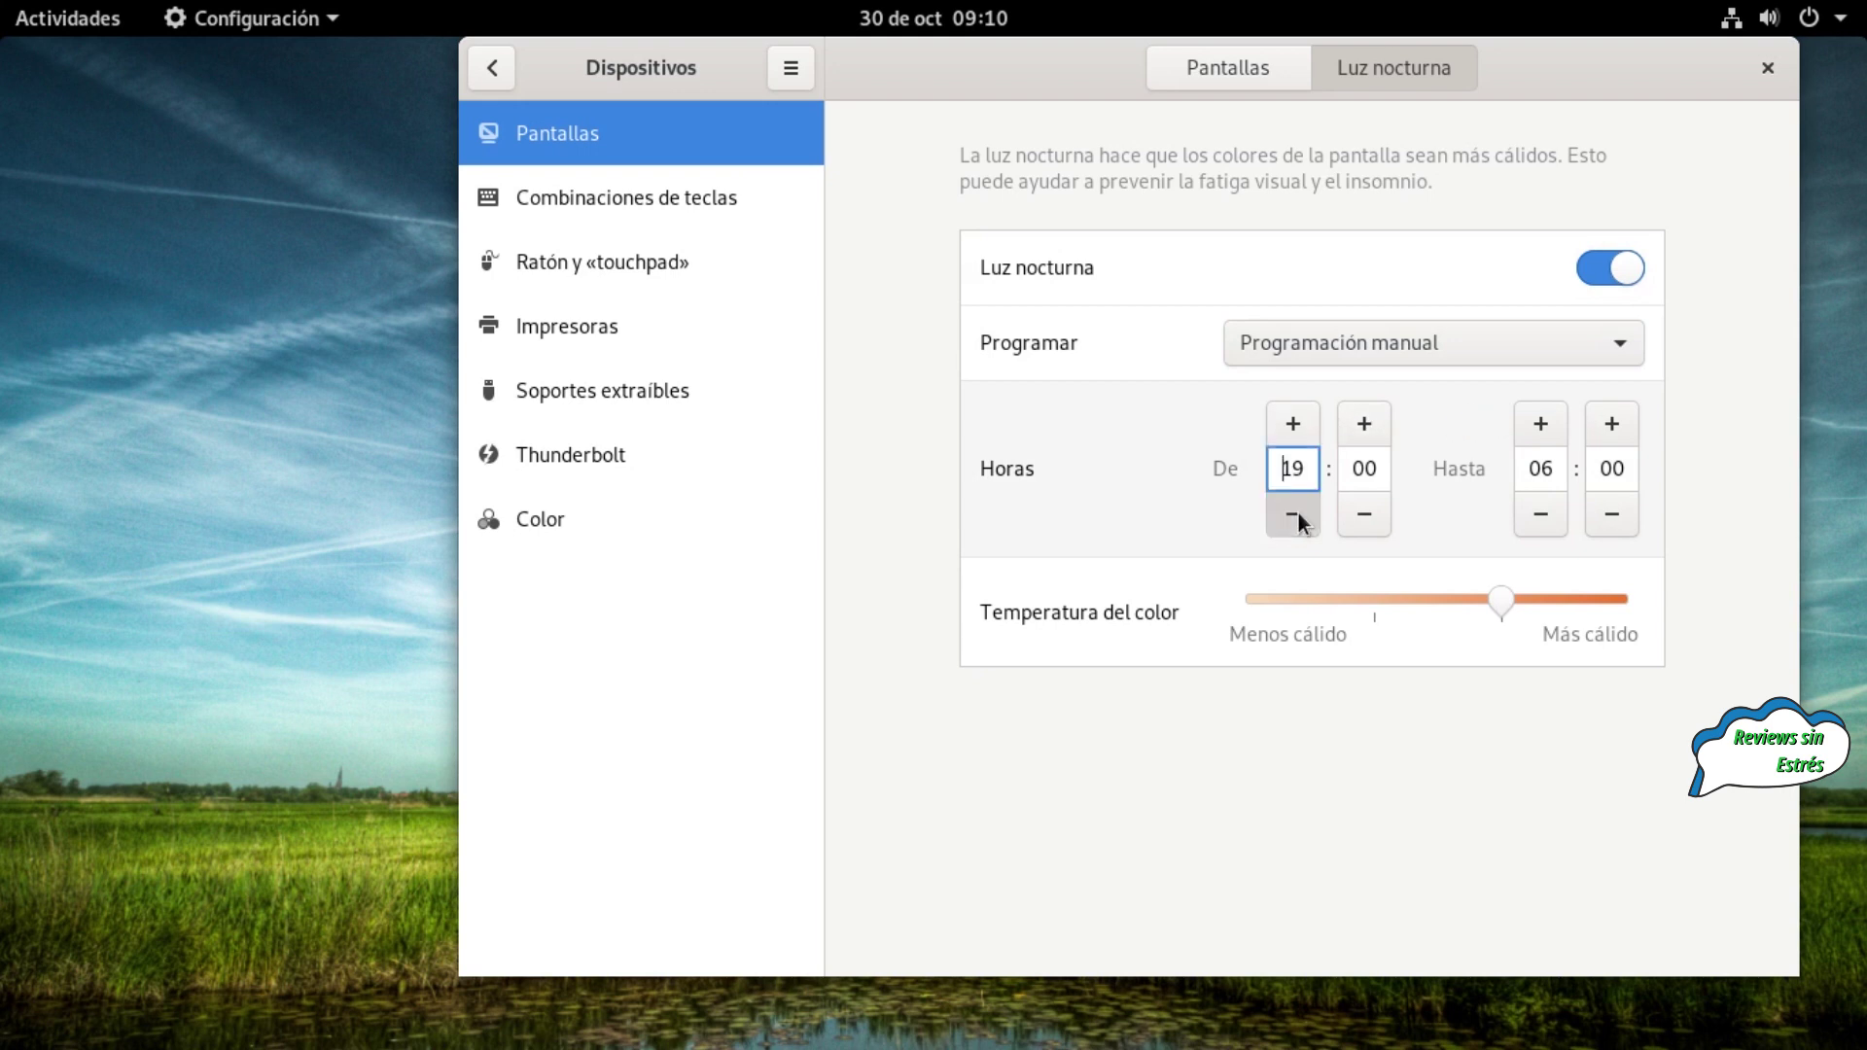
pyautogui.moveTo(1299, 512); pyautogui.dragTo(1298, 512)
pyautogui.moveTo(1499, 599); pyautogui.dragTo(1351, 585)
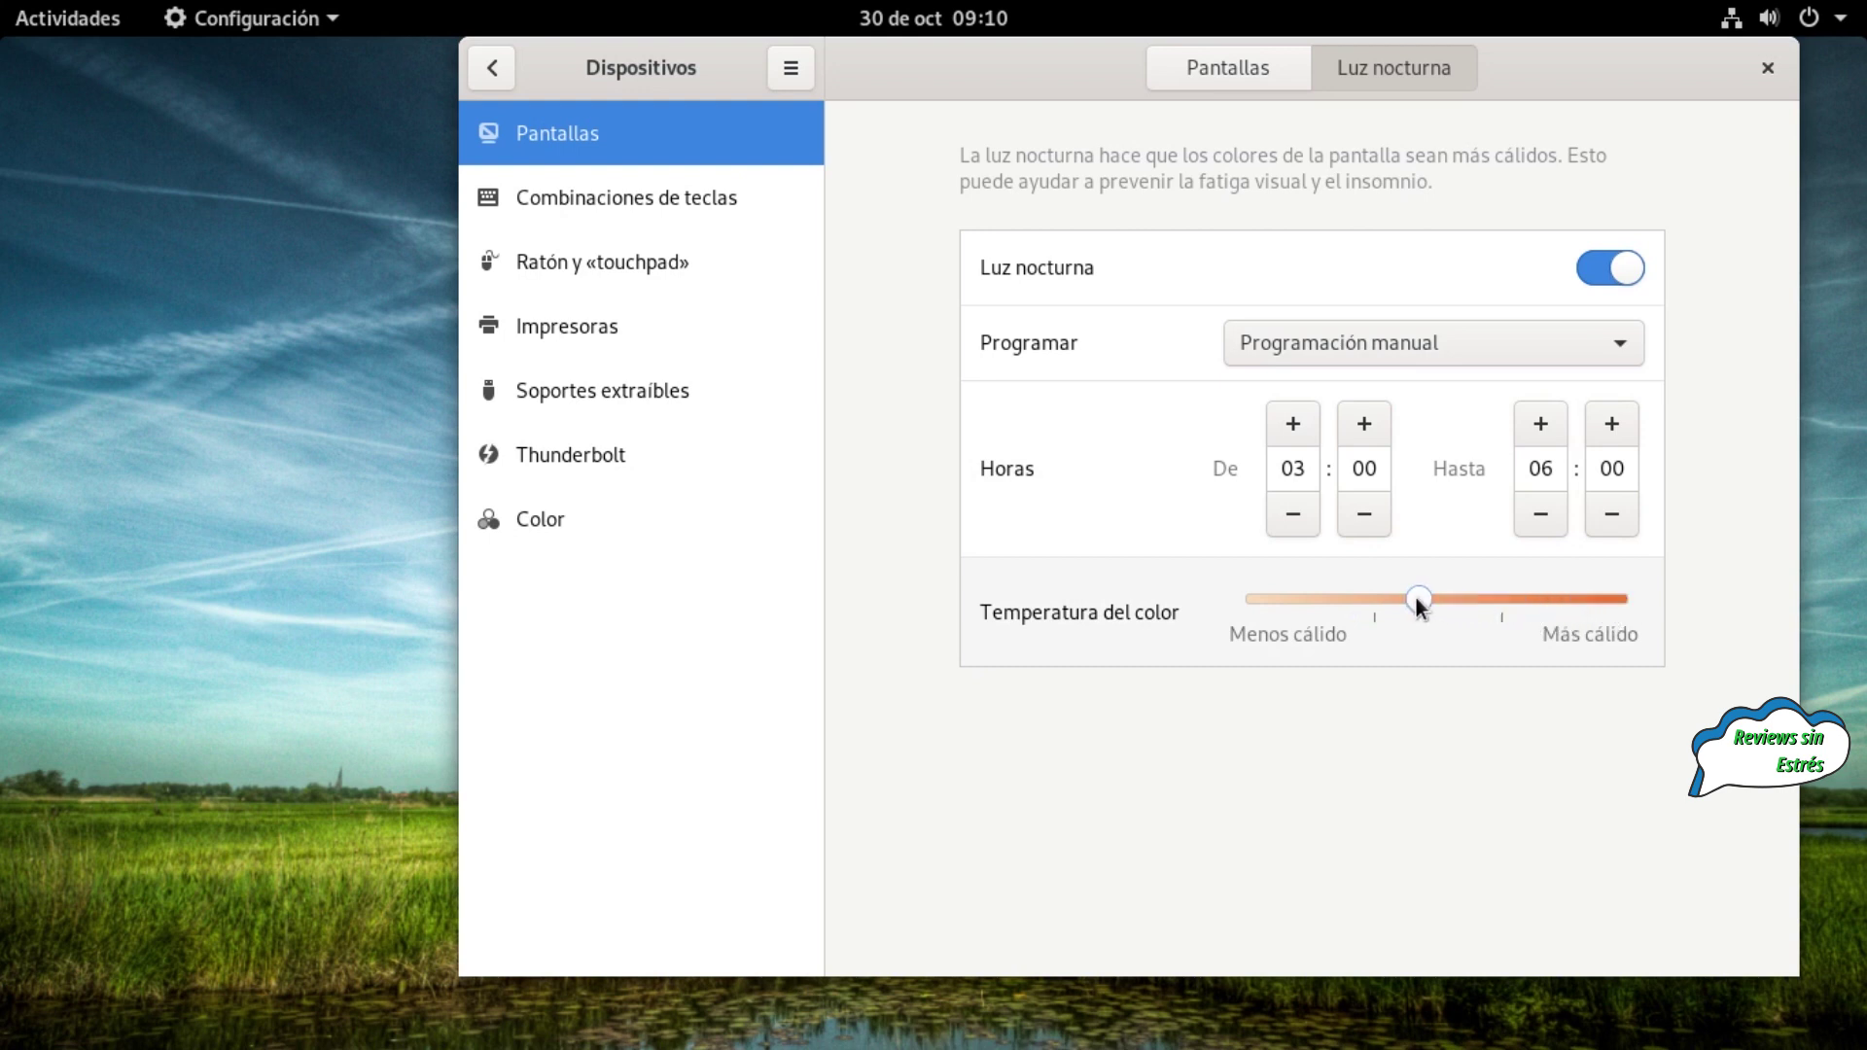
pyautogui.moveTo(1417, 603); pyautogui.dragTo(1366, 607)
# Set the Night Light start hour to 19, and turn Night Light off before closing Settings
pyautogui.click(1310, 521)
pyautogui.click(1310, 521)
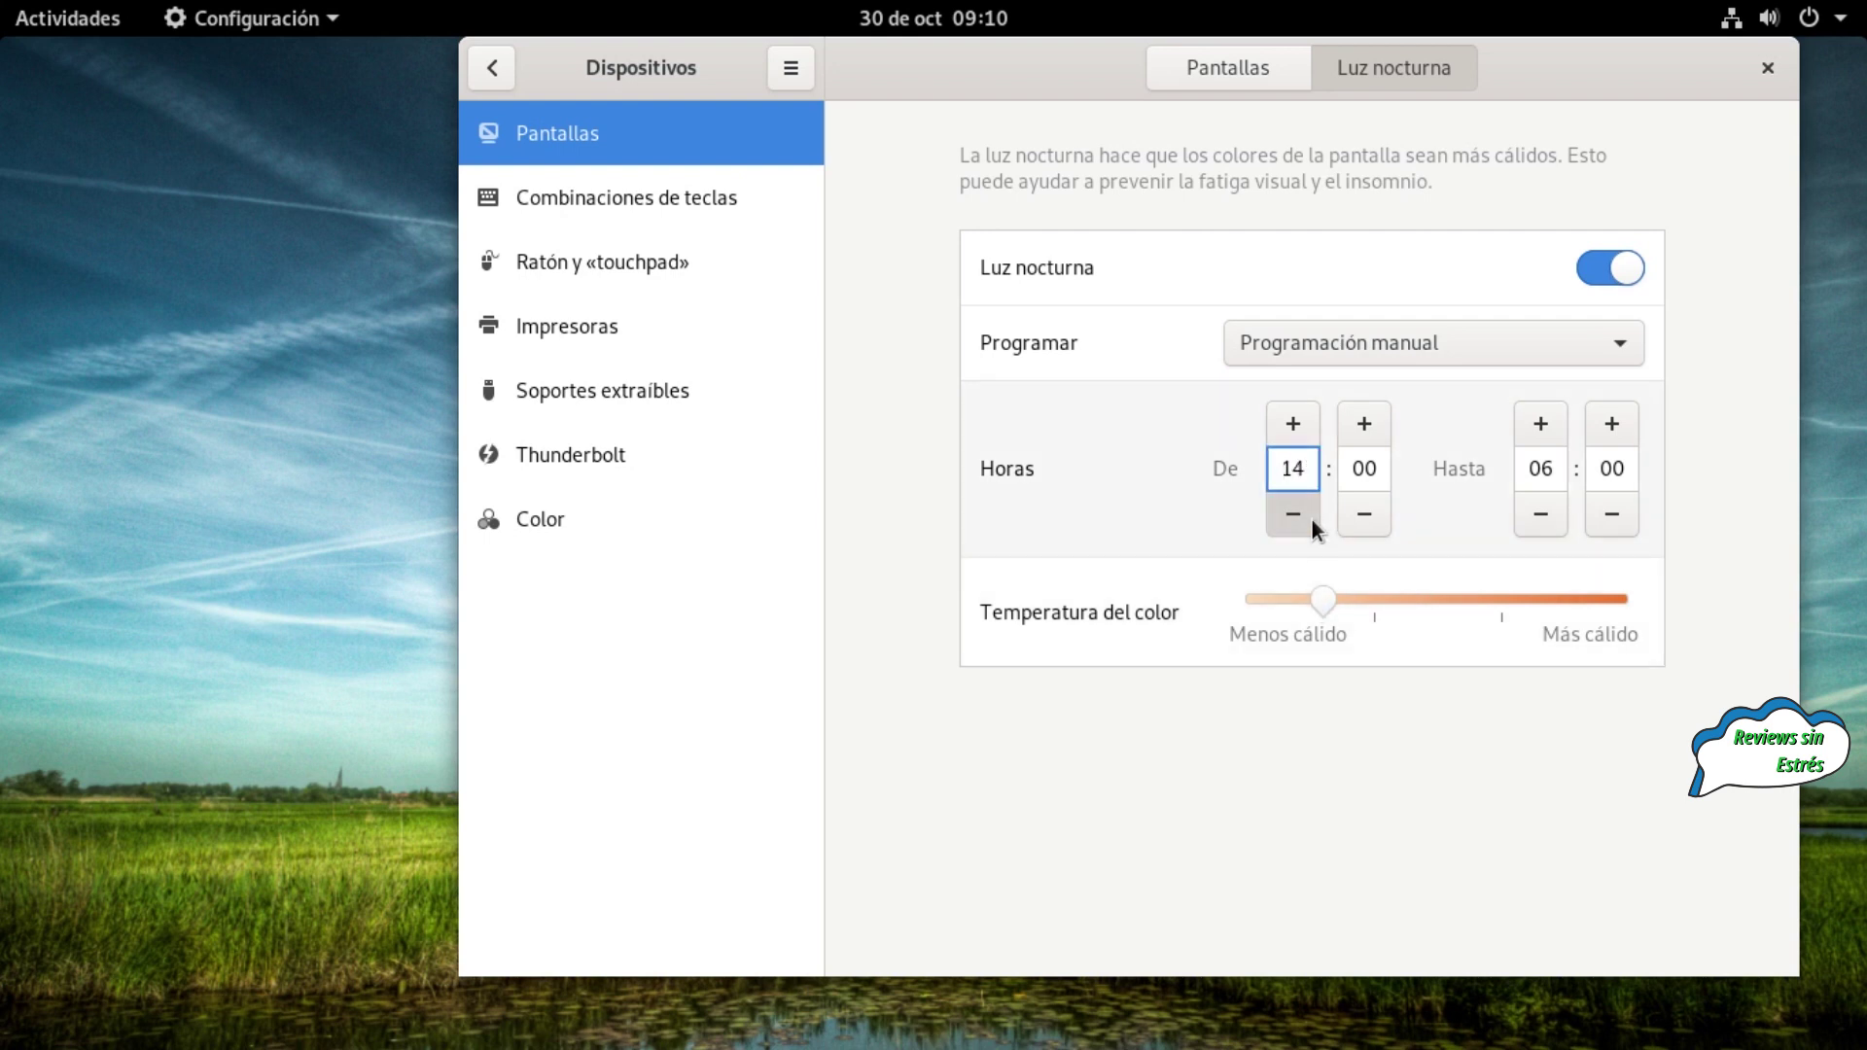
pyautogui.click(1310, 519)
pyautogui.click(1310, 432)
pyautogui.click(1310, 431)
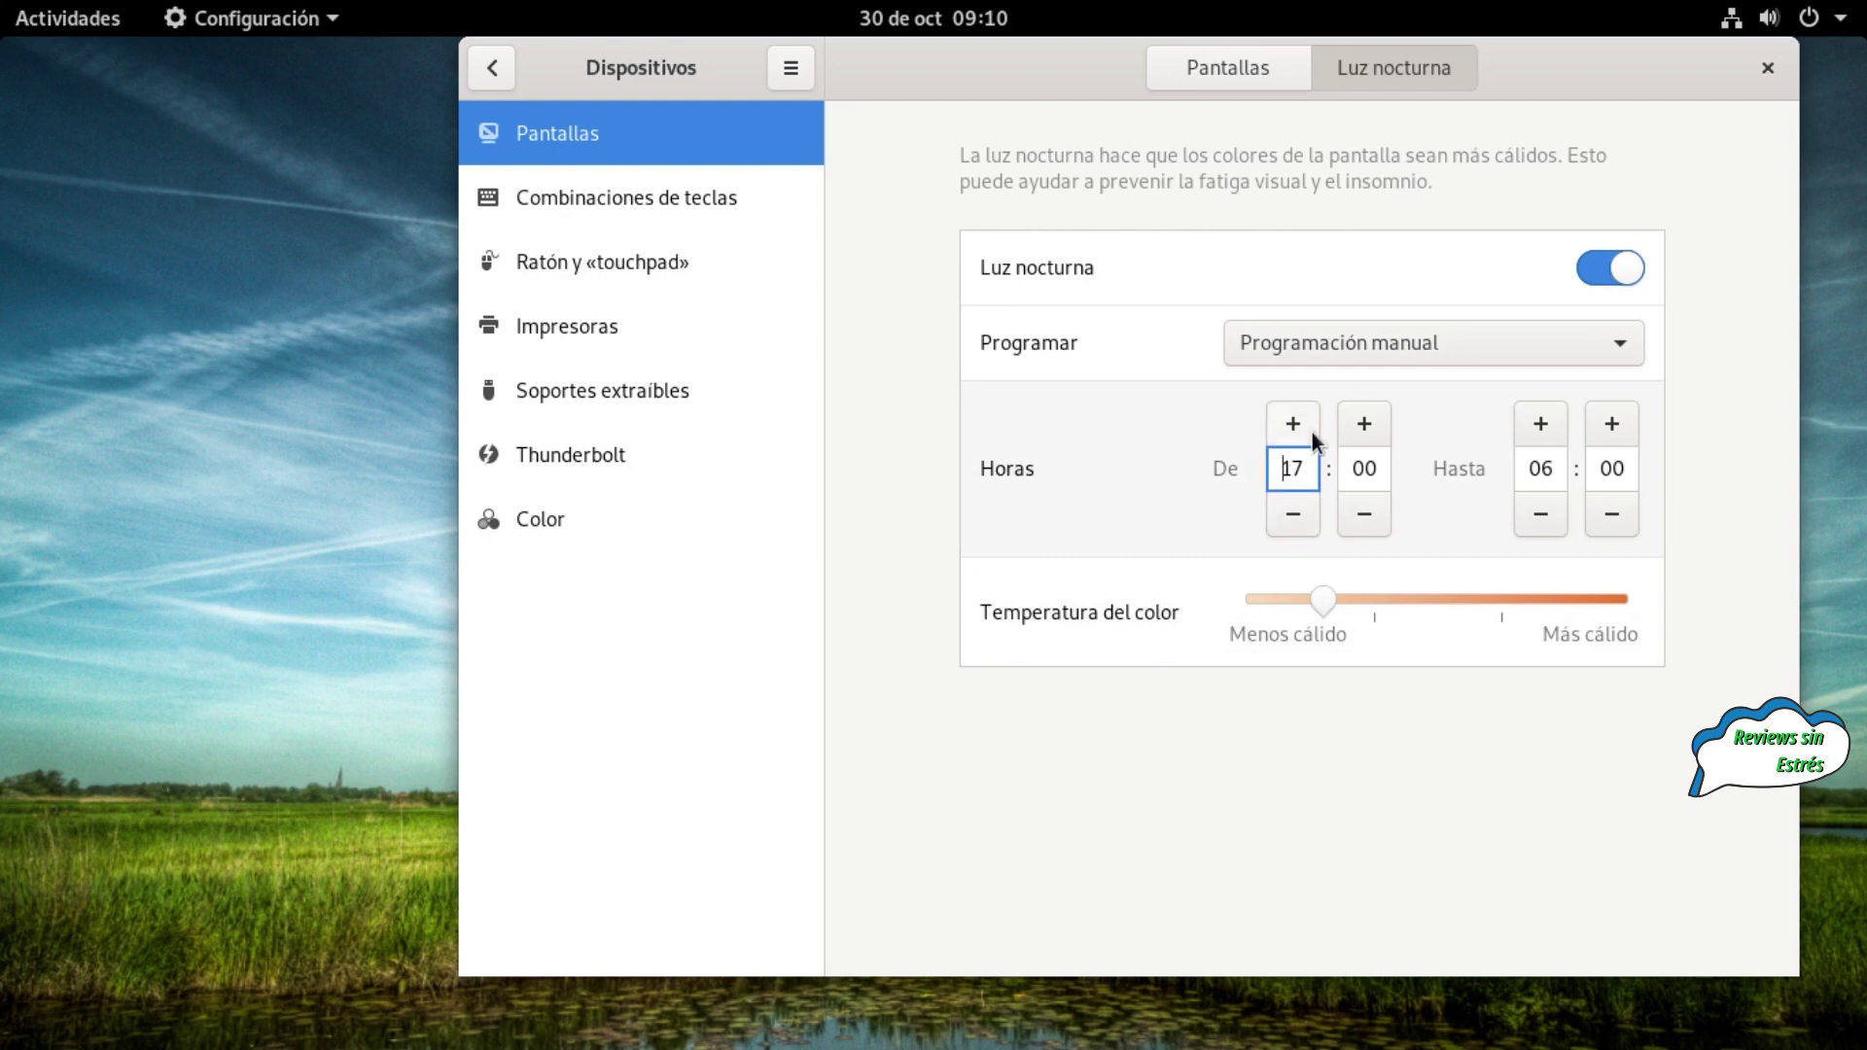
pyautogui.click(1311, 431)
pyautogui.click(1594, 261)
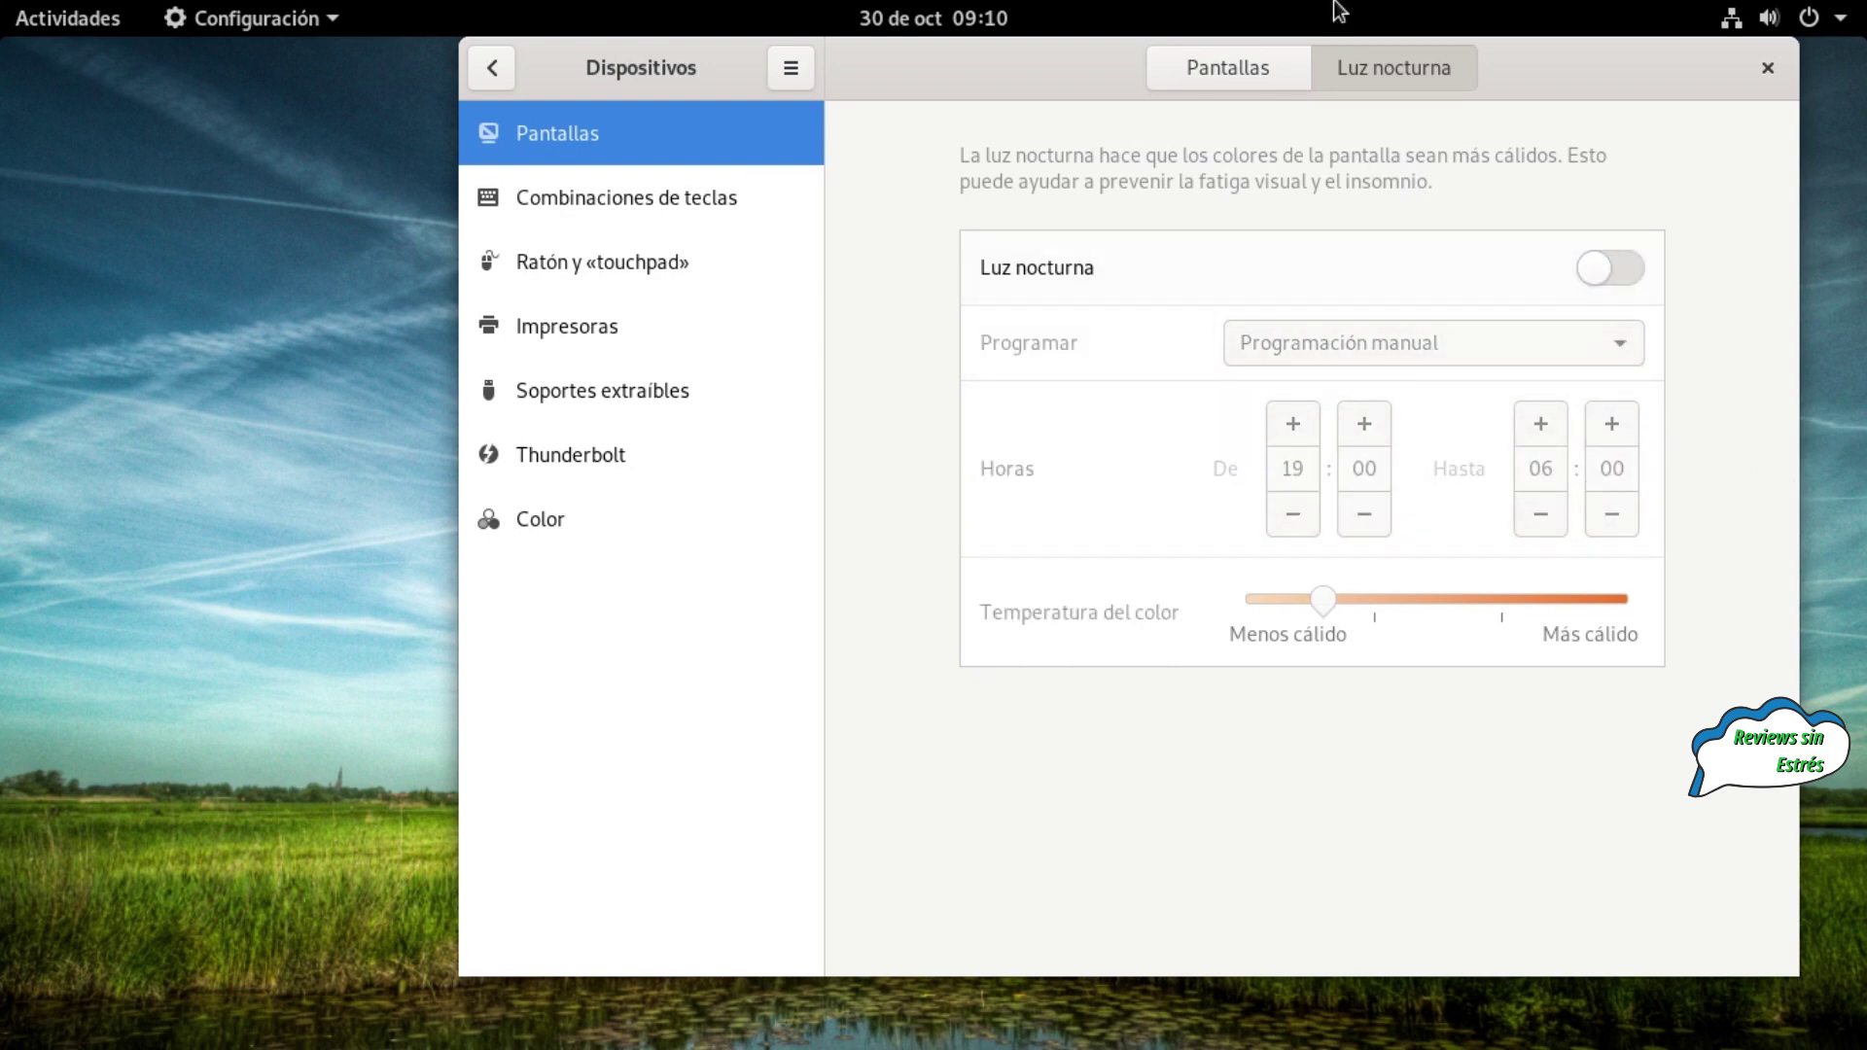
pyautogui.click(1768, 68)
# View the options of the desktop's context menu and dismiss it
pyautogui.rightClick(703, 235)
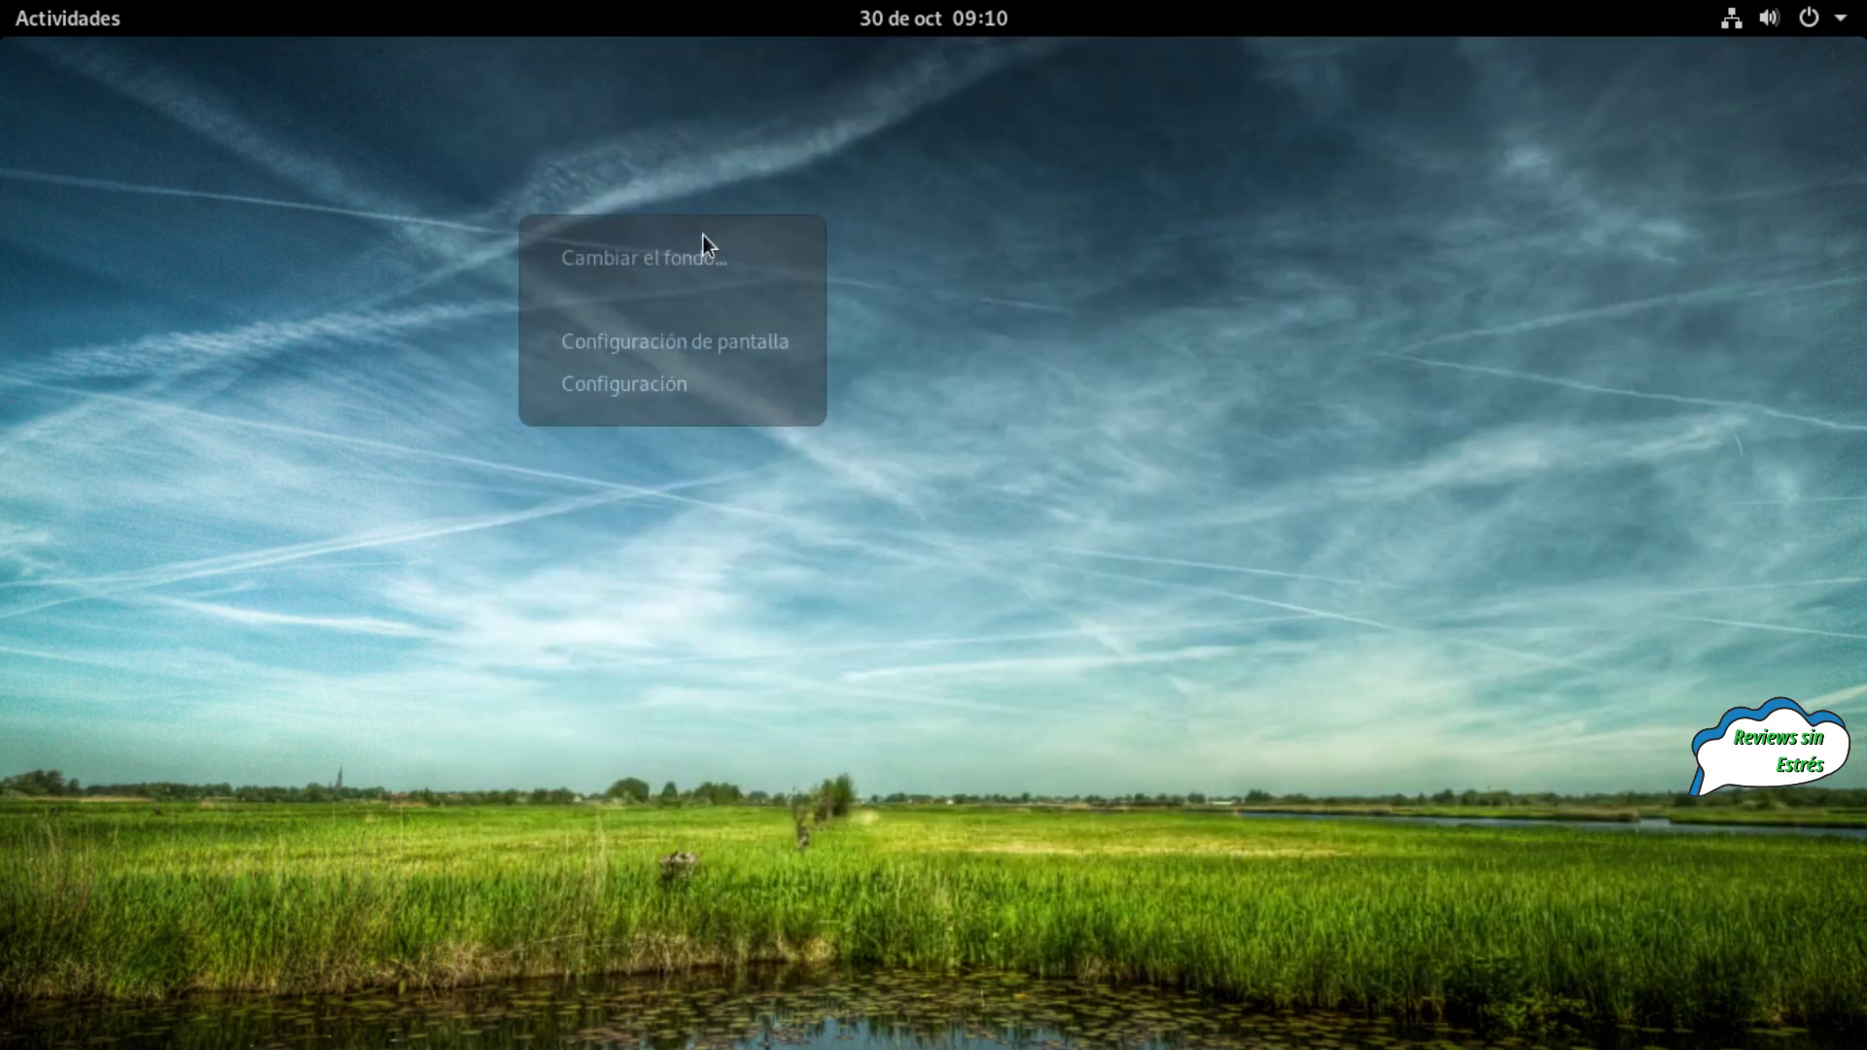
pyautogui.click(909, 413)
# Switch to Firefox and open YouTube in a new tab from the most visited sites
pyautogui.moveTo(2, 2)
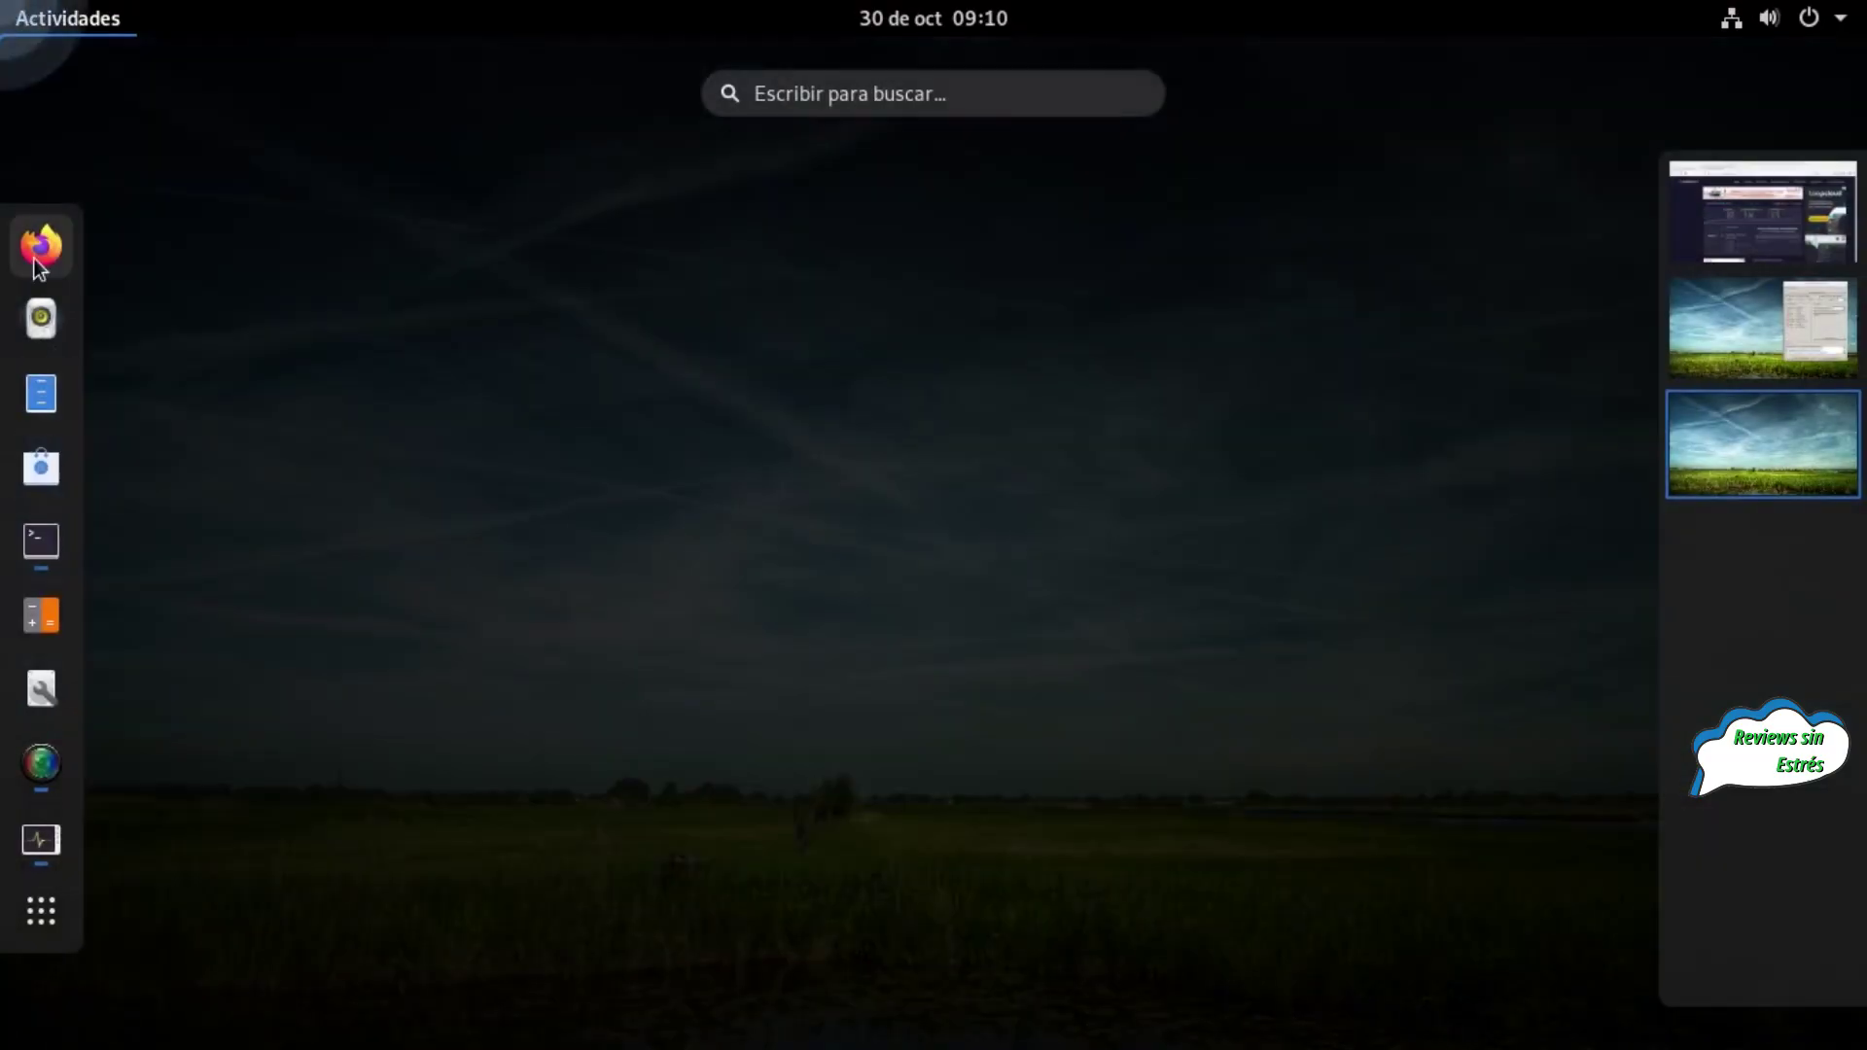
pyautogui.click(42, 245)
pyautogui.click(637, 109)
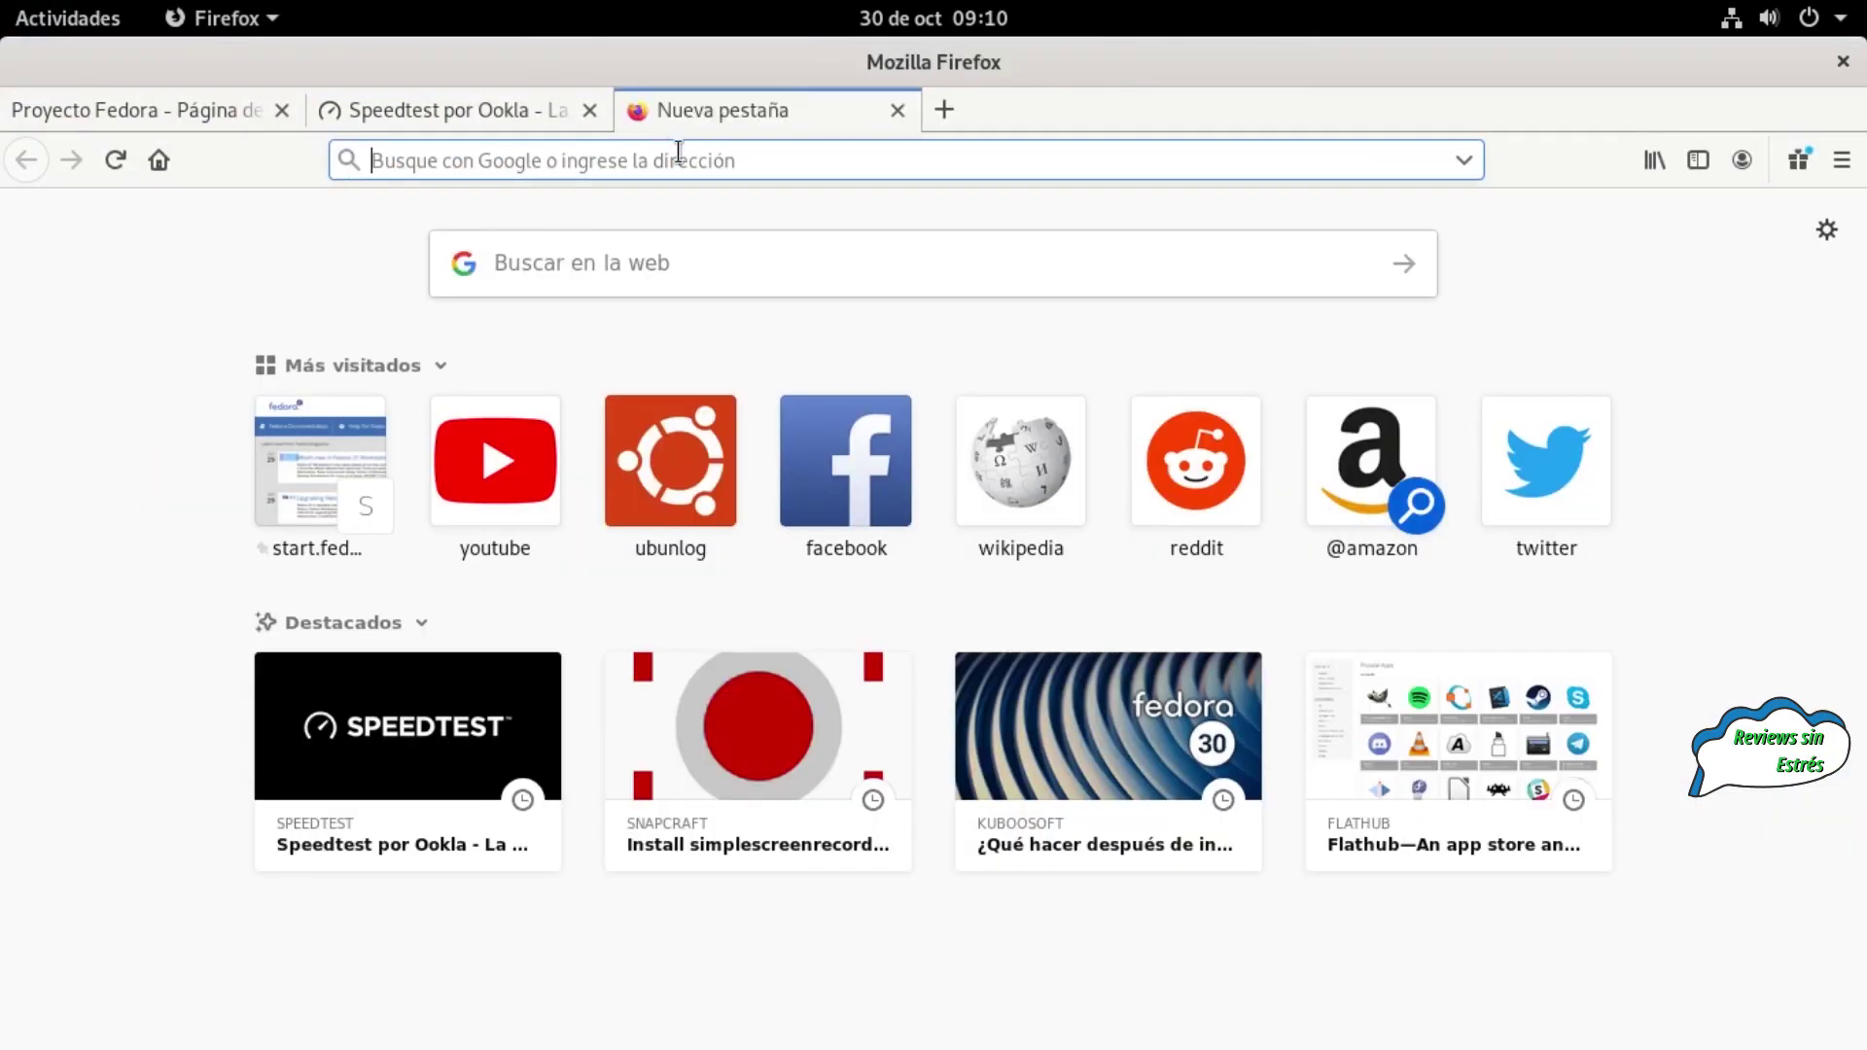
pyautogui.click(489, 518)
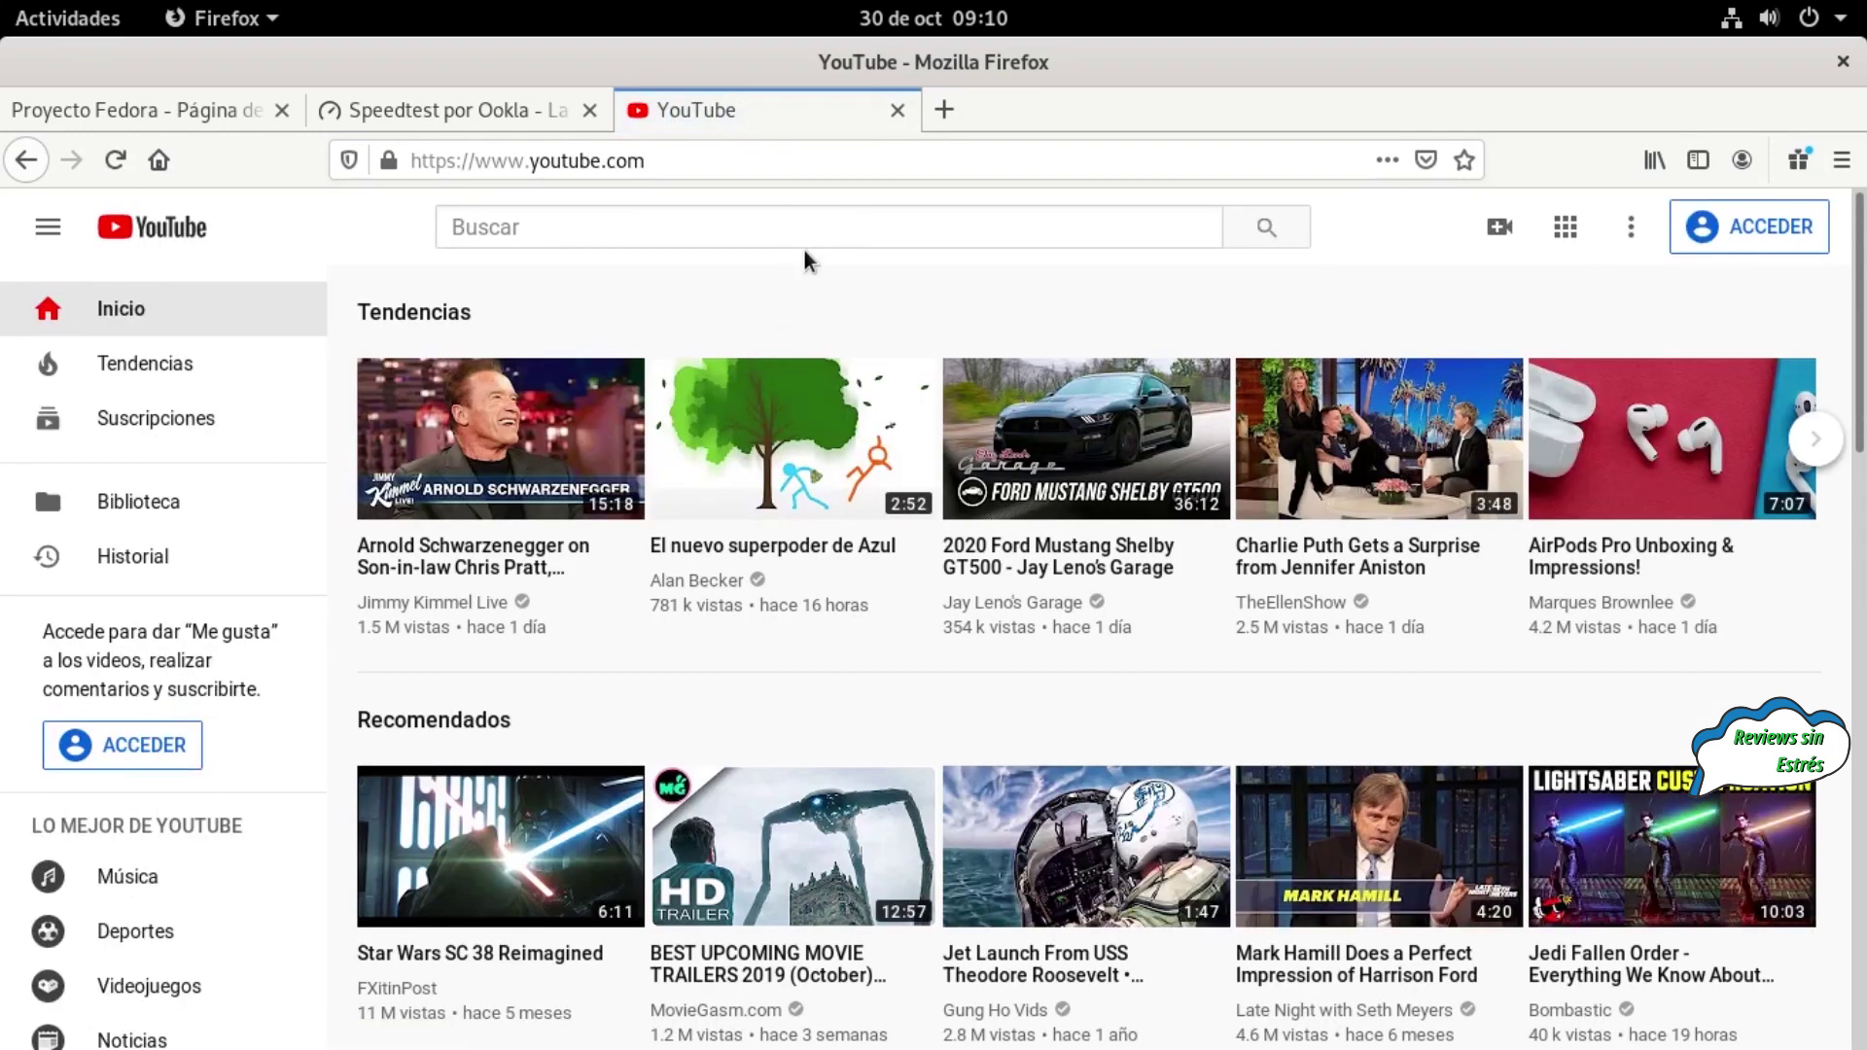
# Search YouTube for "manos y maquinas entre videos"
pyautogui.click(811, 228)
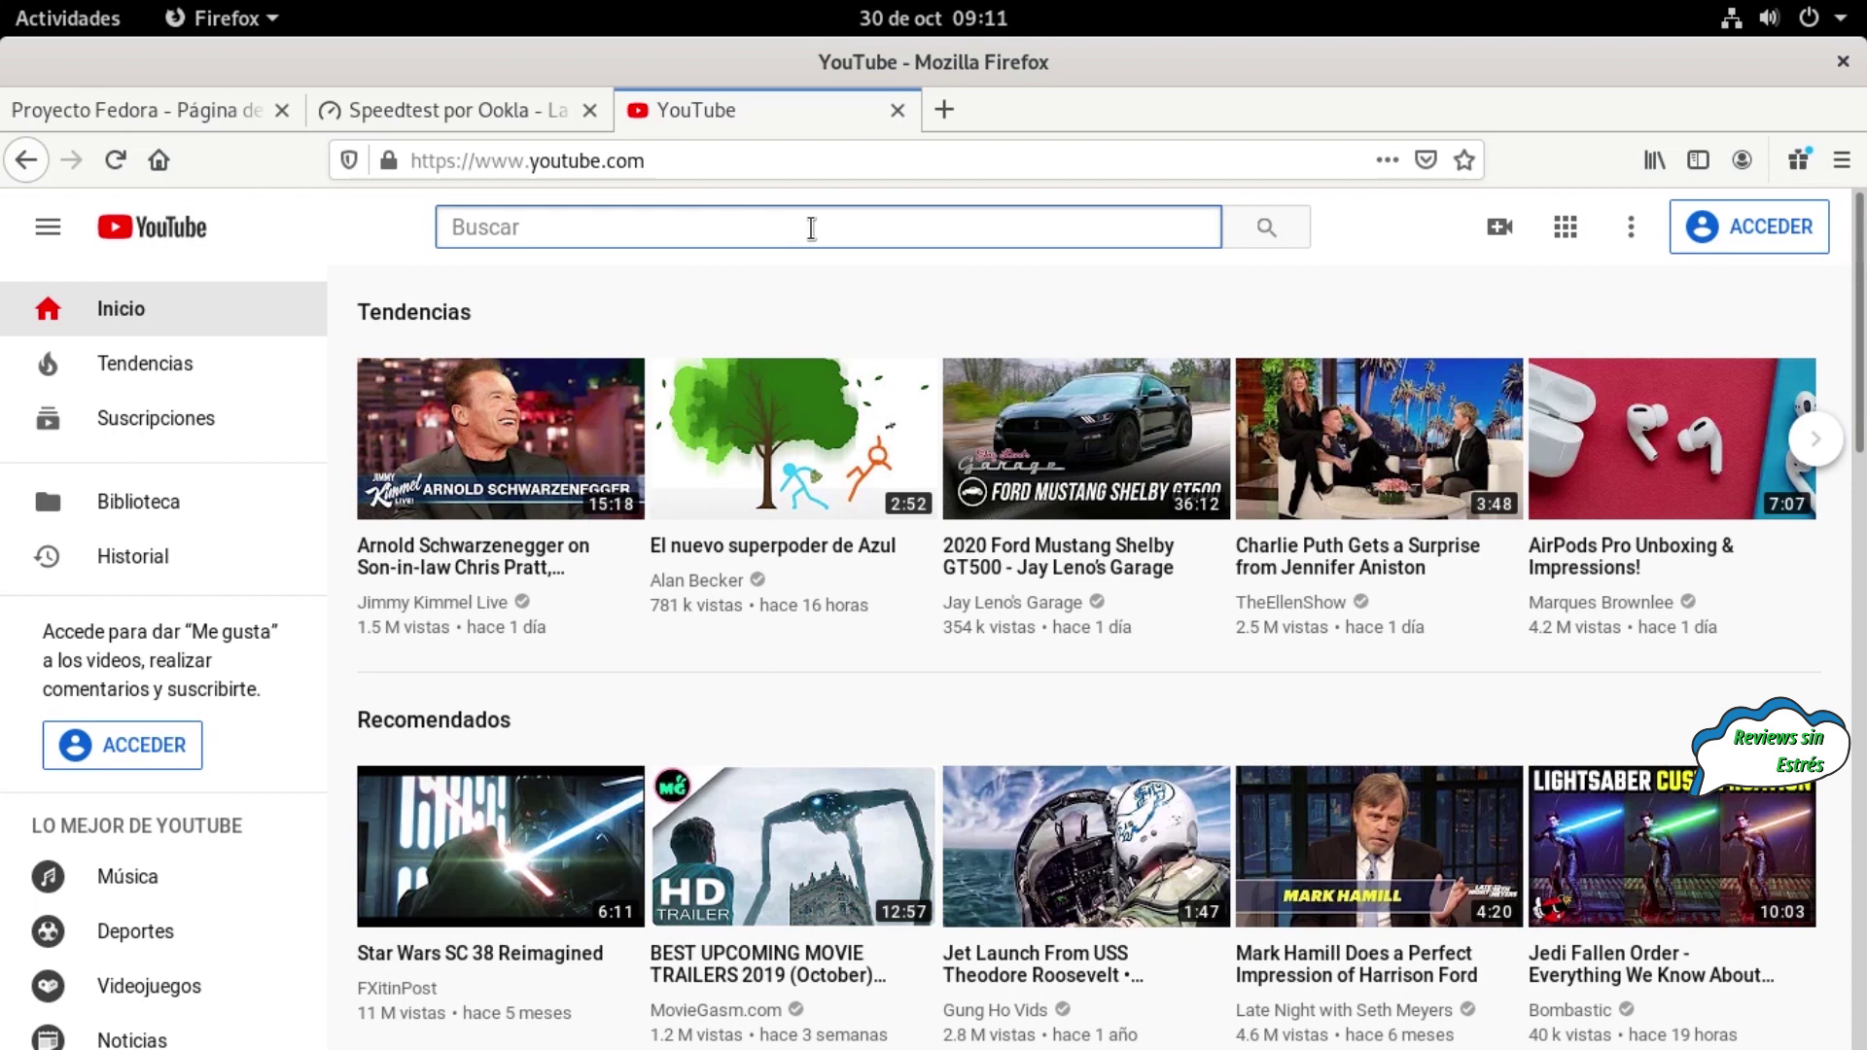
pyautogui.write('manos y')
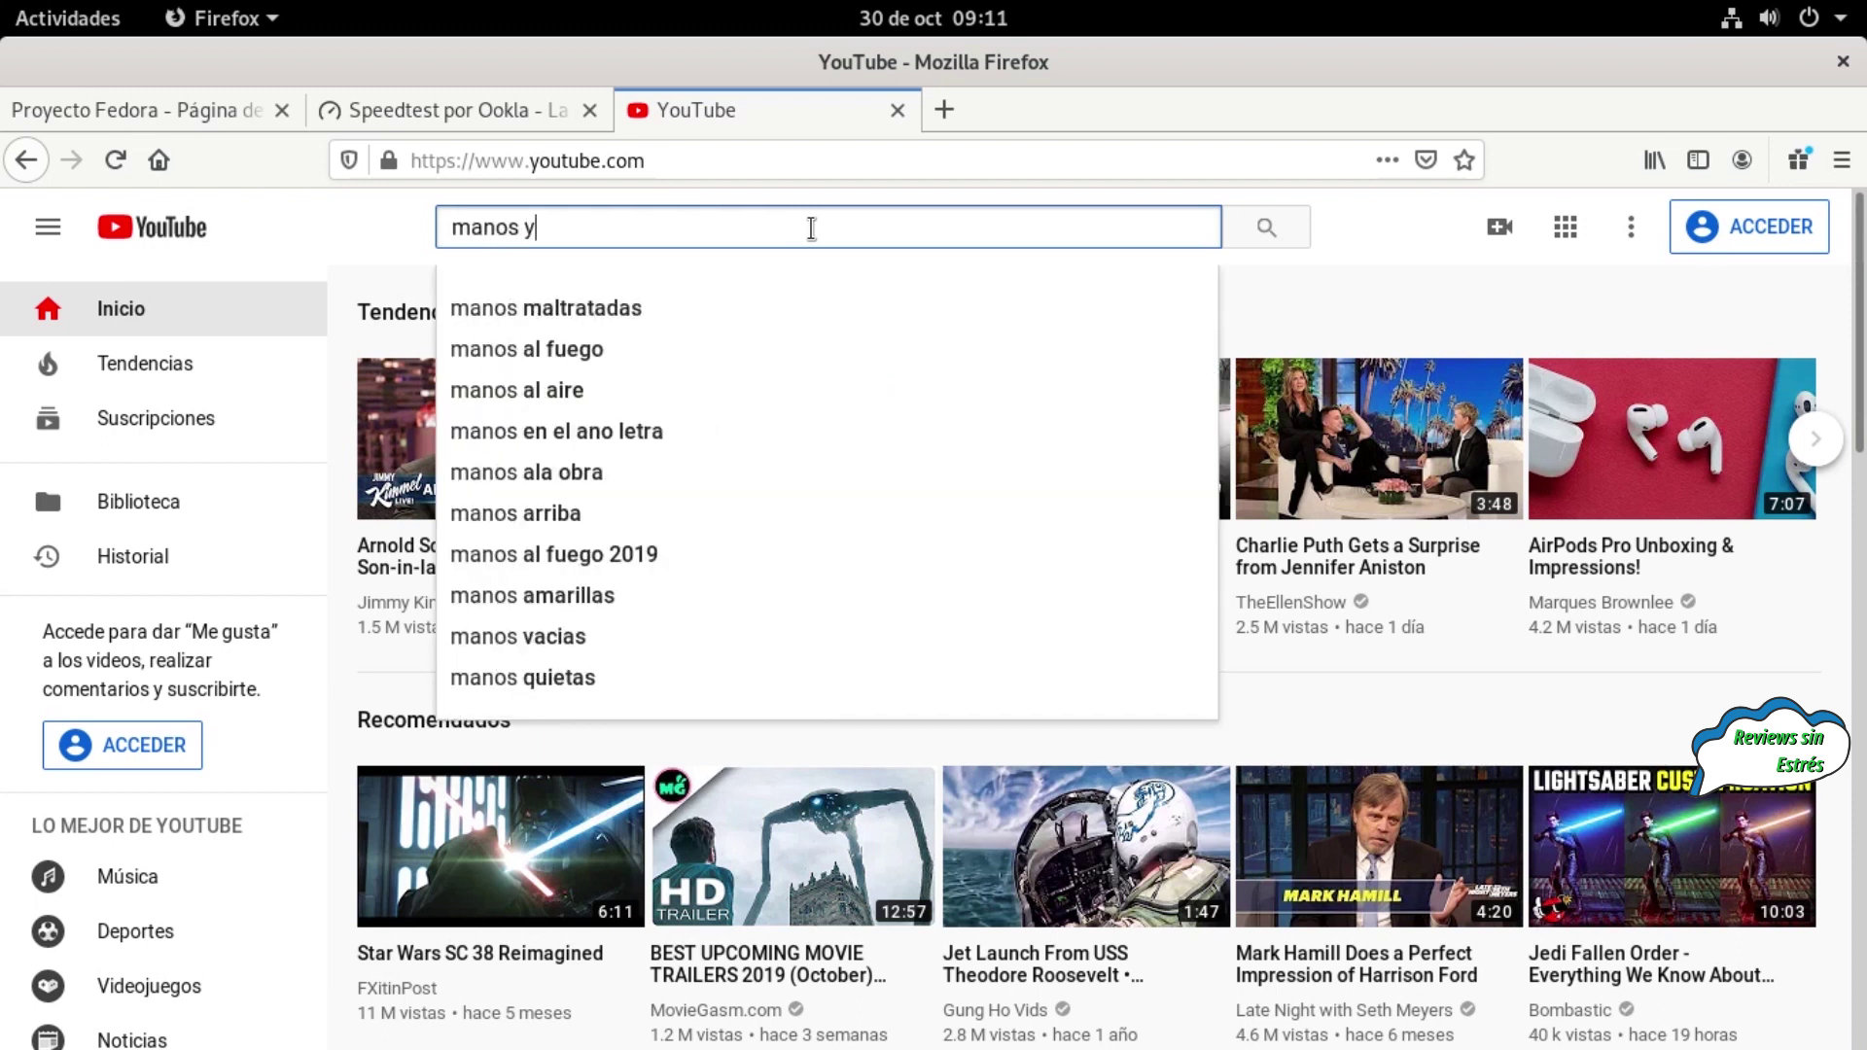
pyautogui.write(' maquinas')
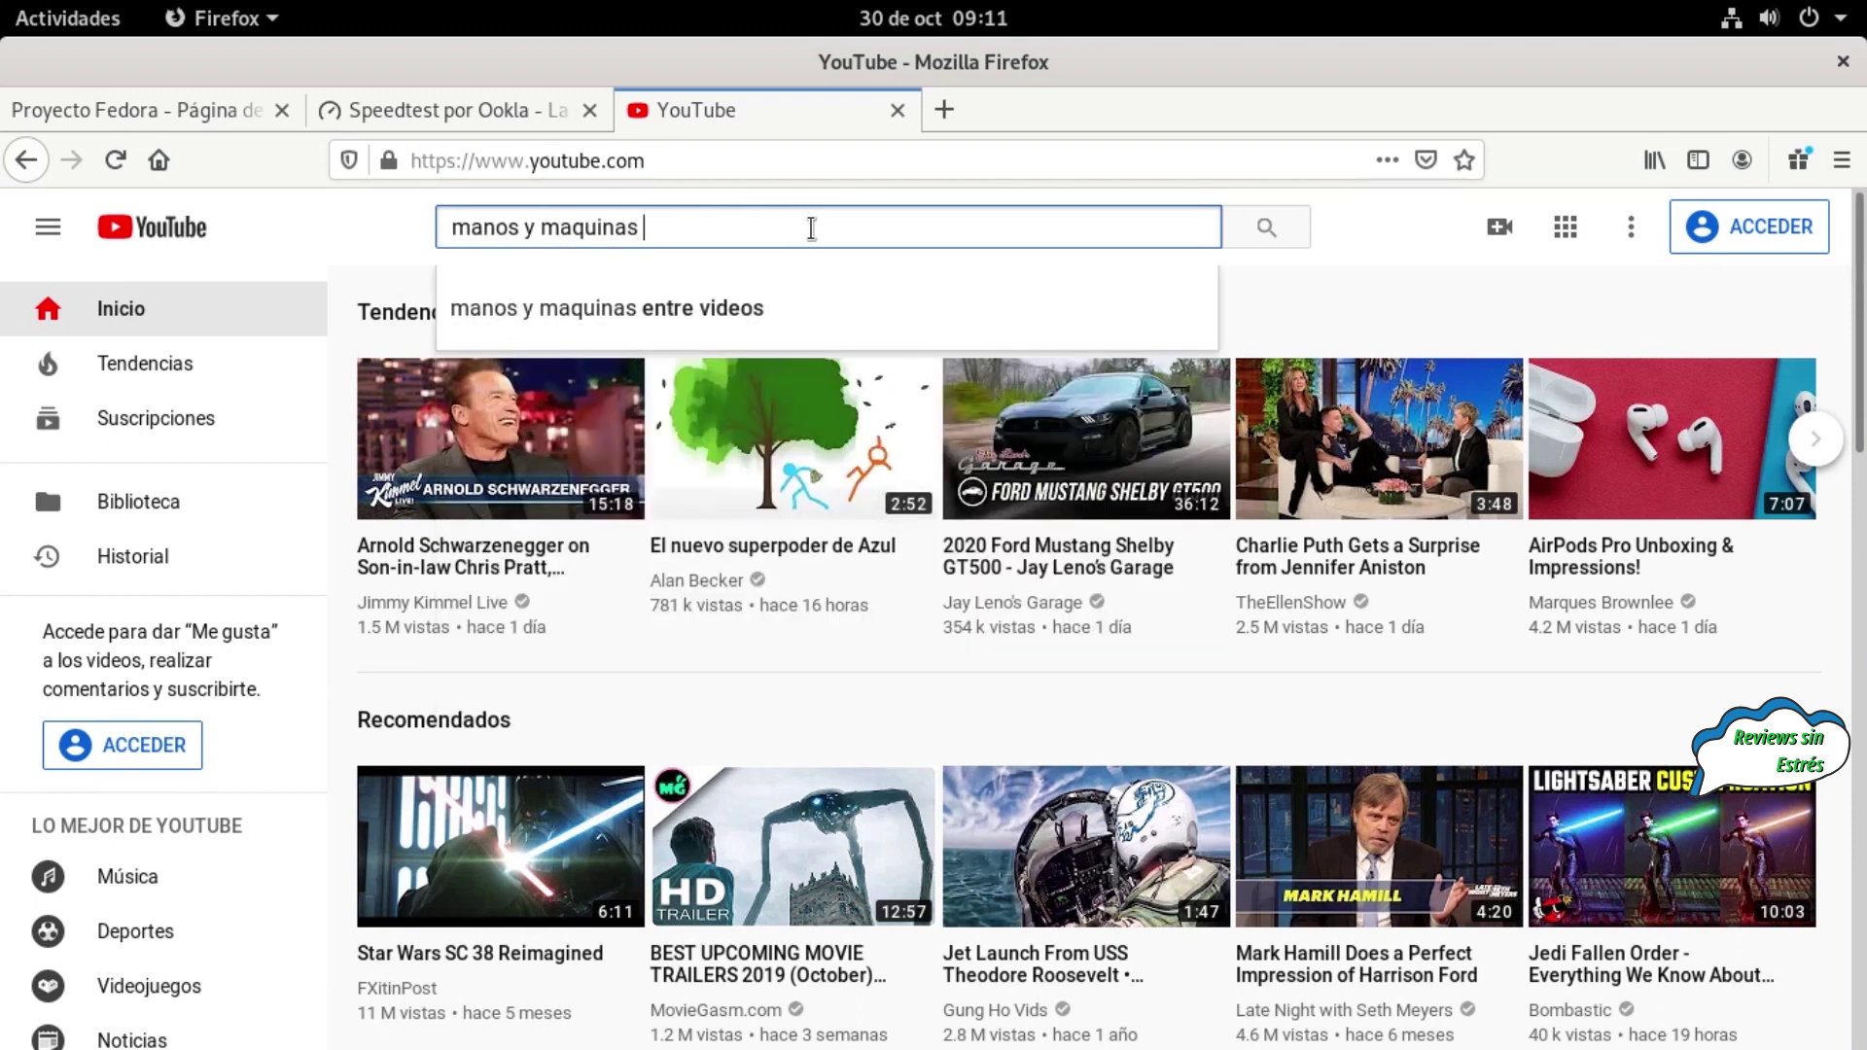
pyautogui.press('Down')
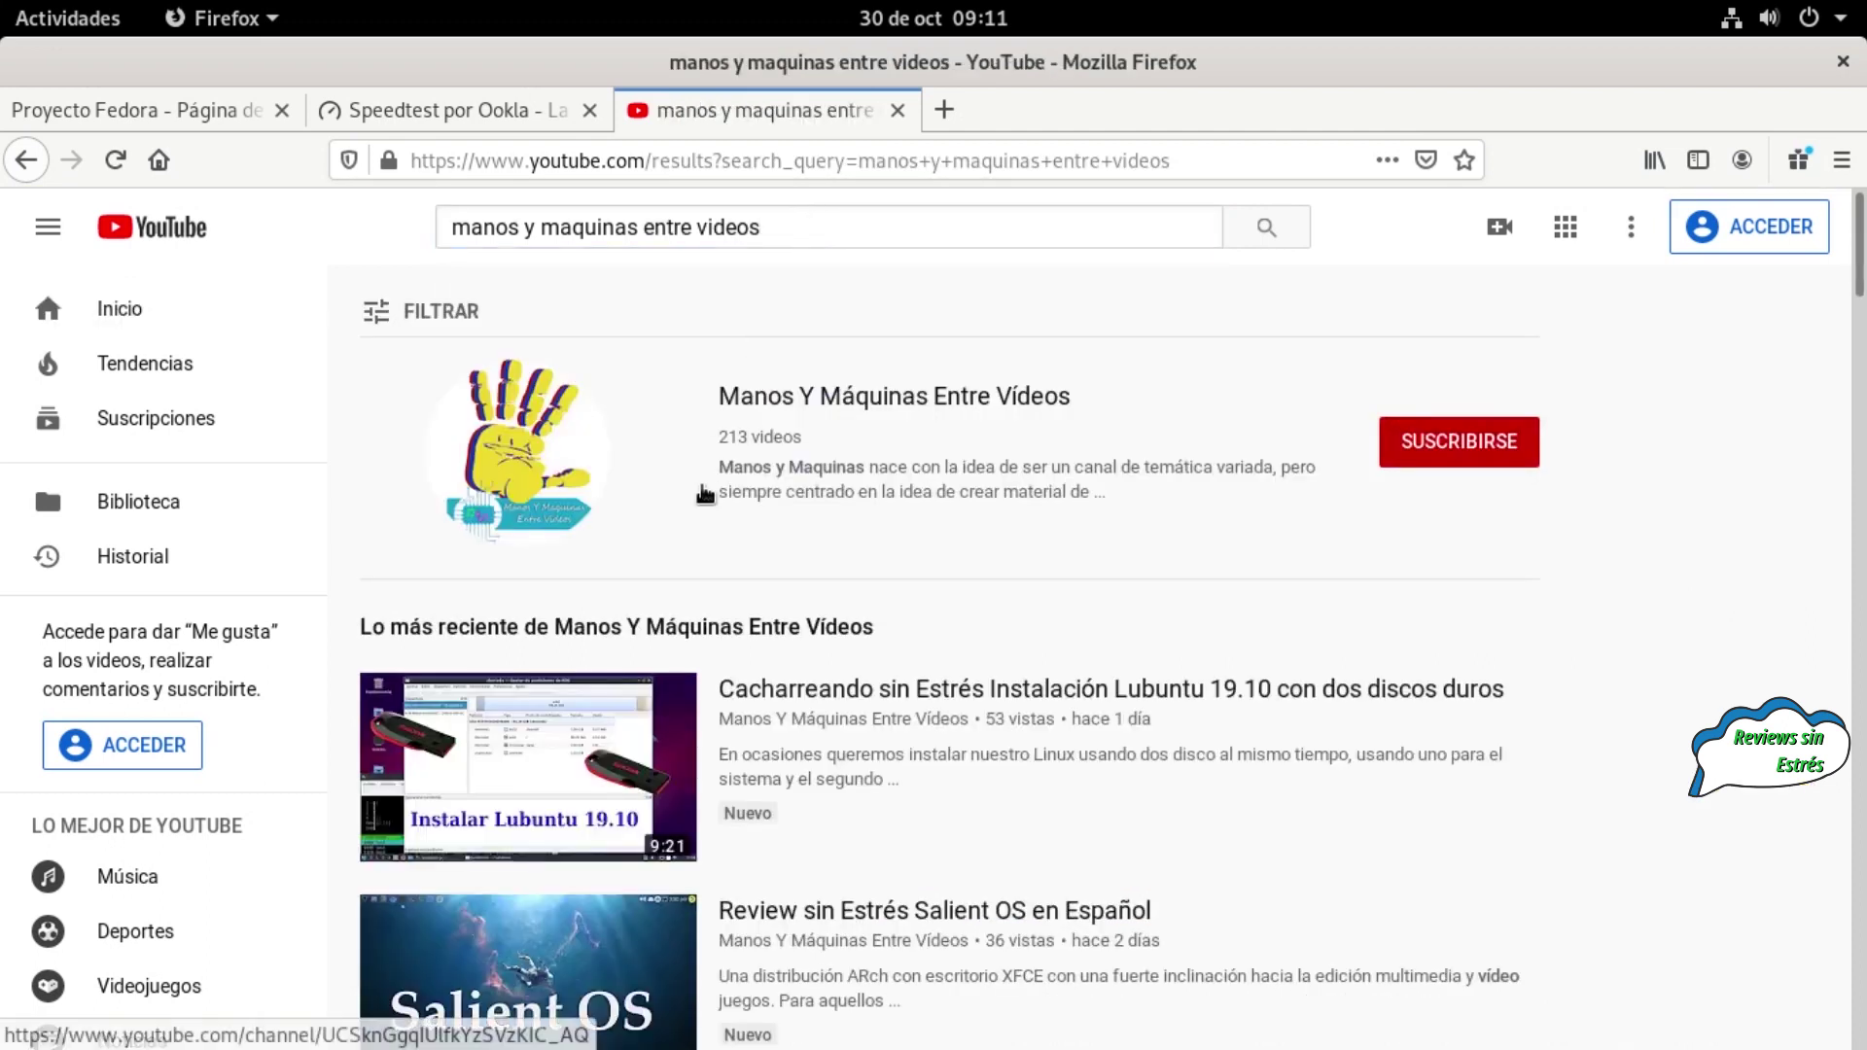
# Open the Manos Y Máquinas Entre Vídeos channel and browse the video lists on its main page
pyautogui.click(531, 448)
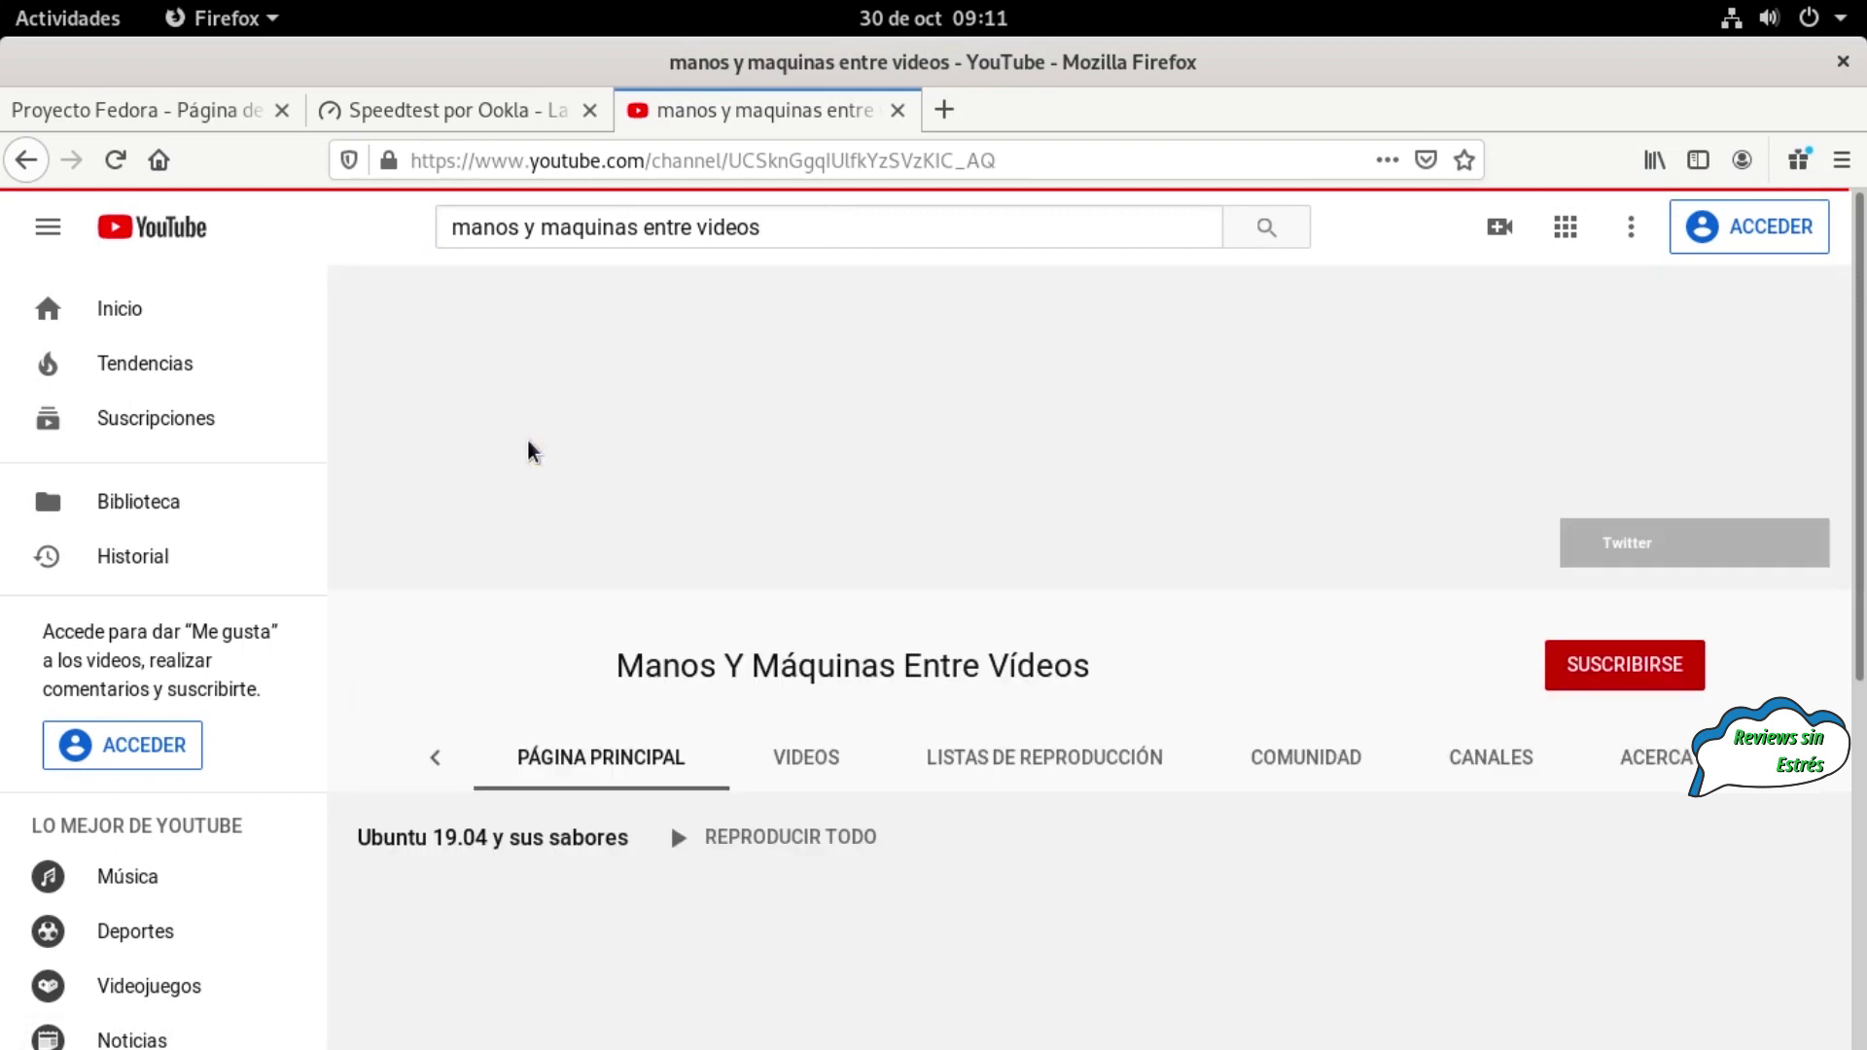
pyautogui.scroll(-2, 712, 858)
pyautogui.scroll(-1, 713, 857)
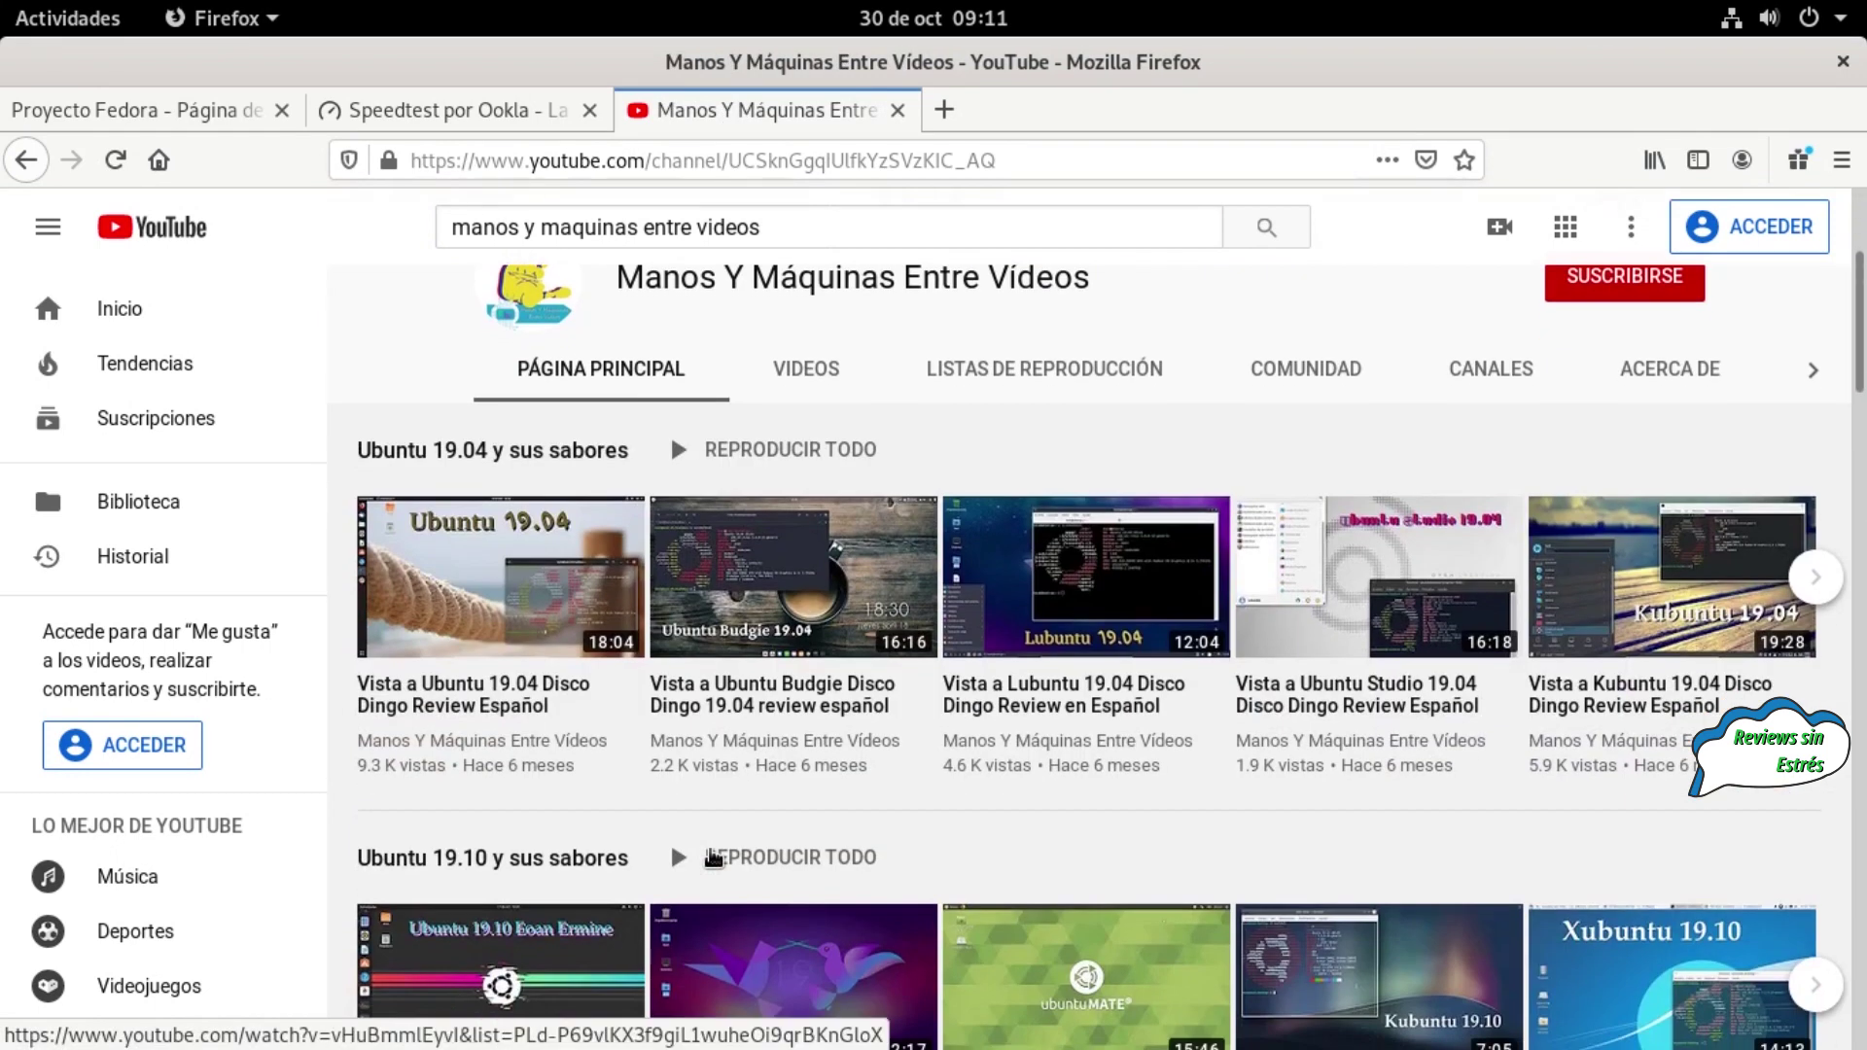
# Play the channel's Ubuntu Budgie 19.04 review video and skip the ads before it
pyautogui.click(747, 646)
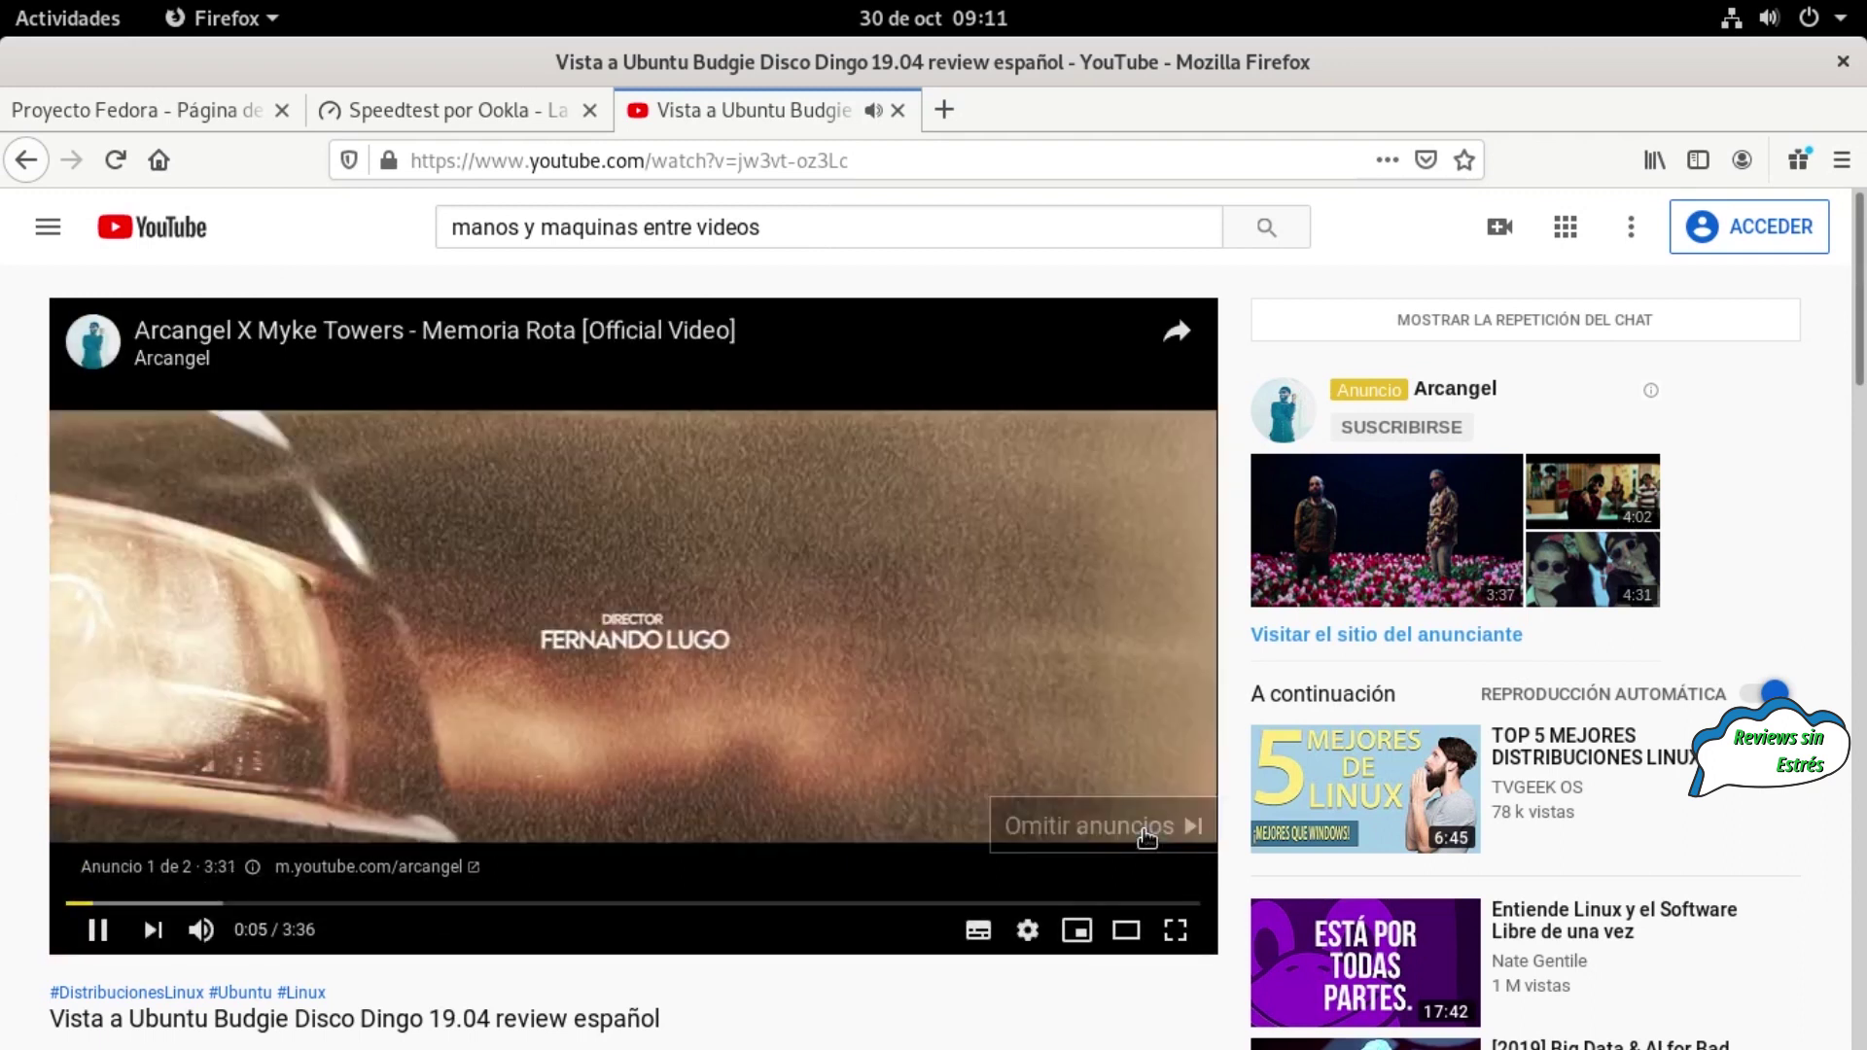
pyautogui.click(1147, 828)
# Switch to the empty third workspace and open the display settings from its desktop
pyautogui.moveTo(2, 2)
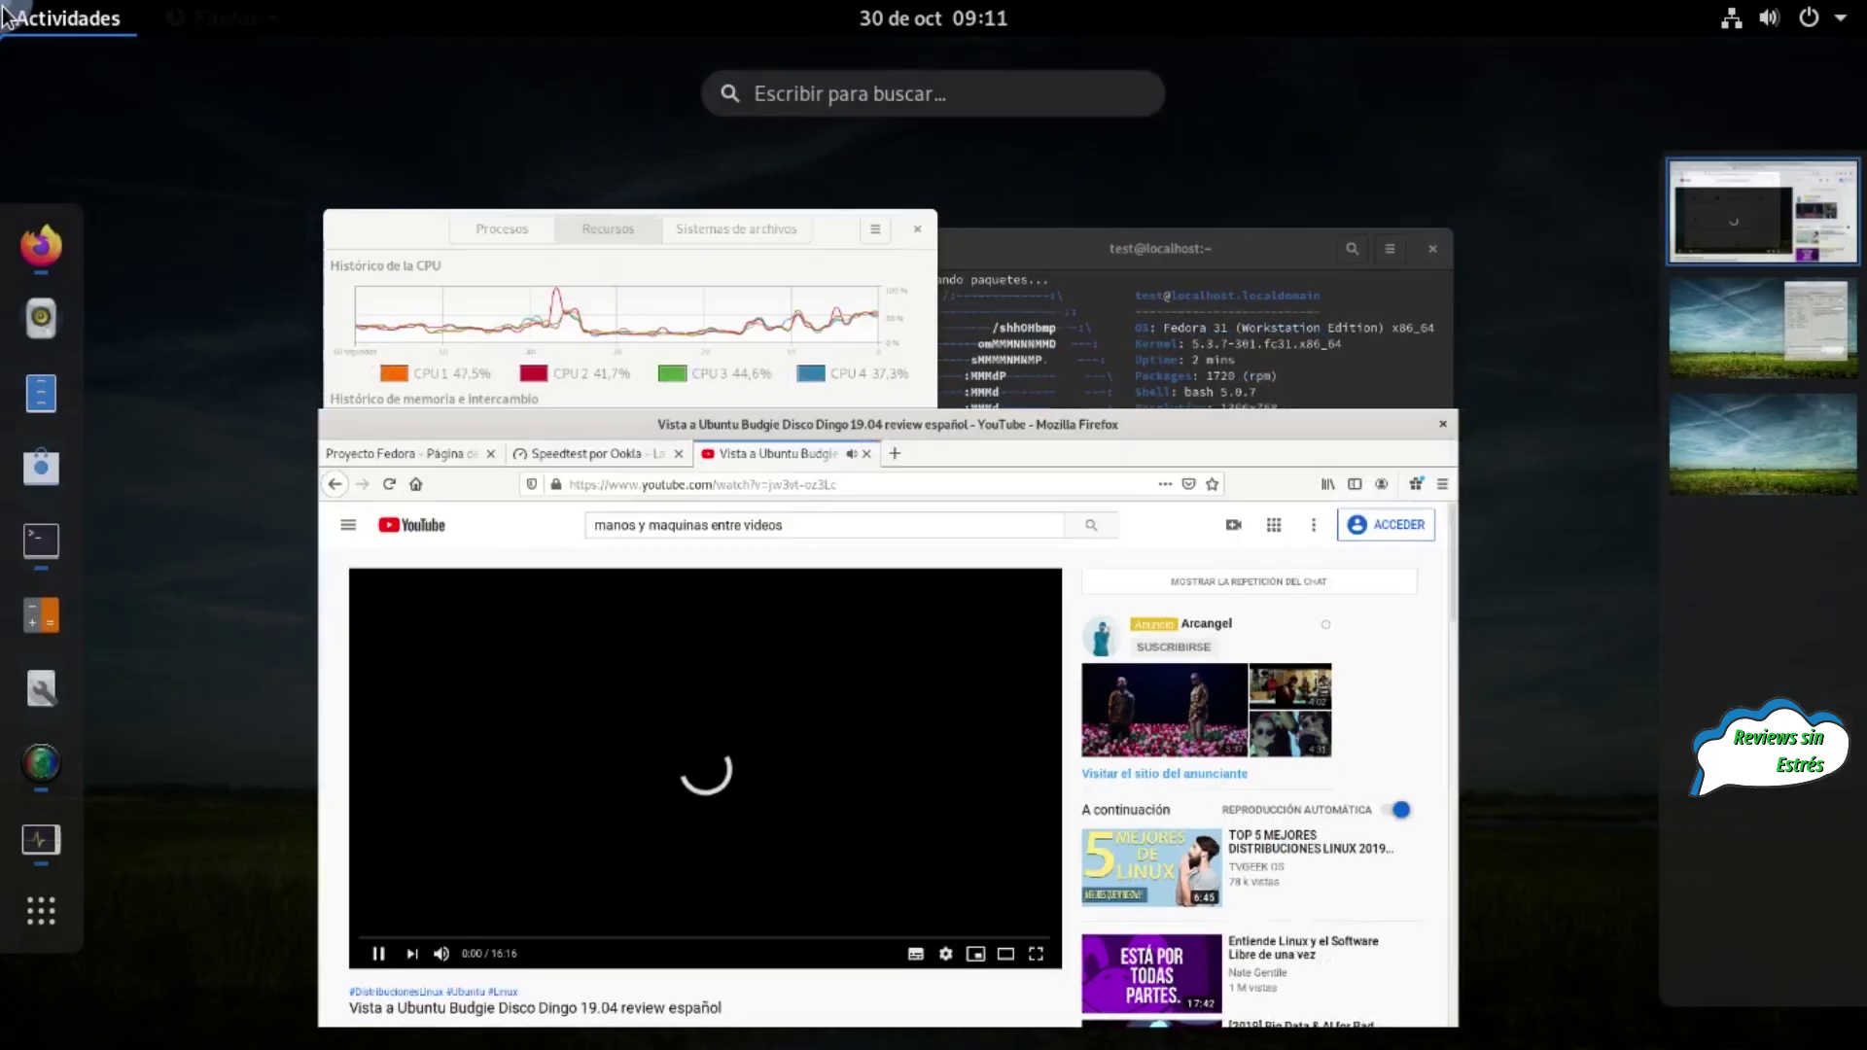
pyautogui.click(1701, 362)
pyautogui.click(1746, 414)
pyautogui.press('Escape')
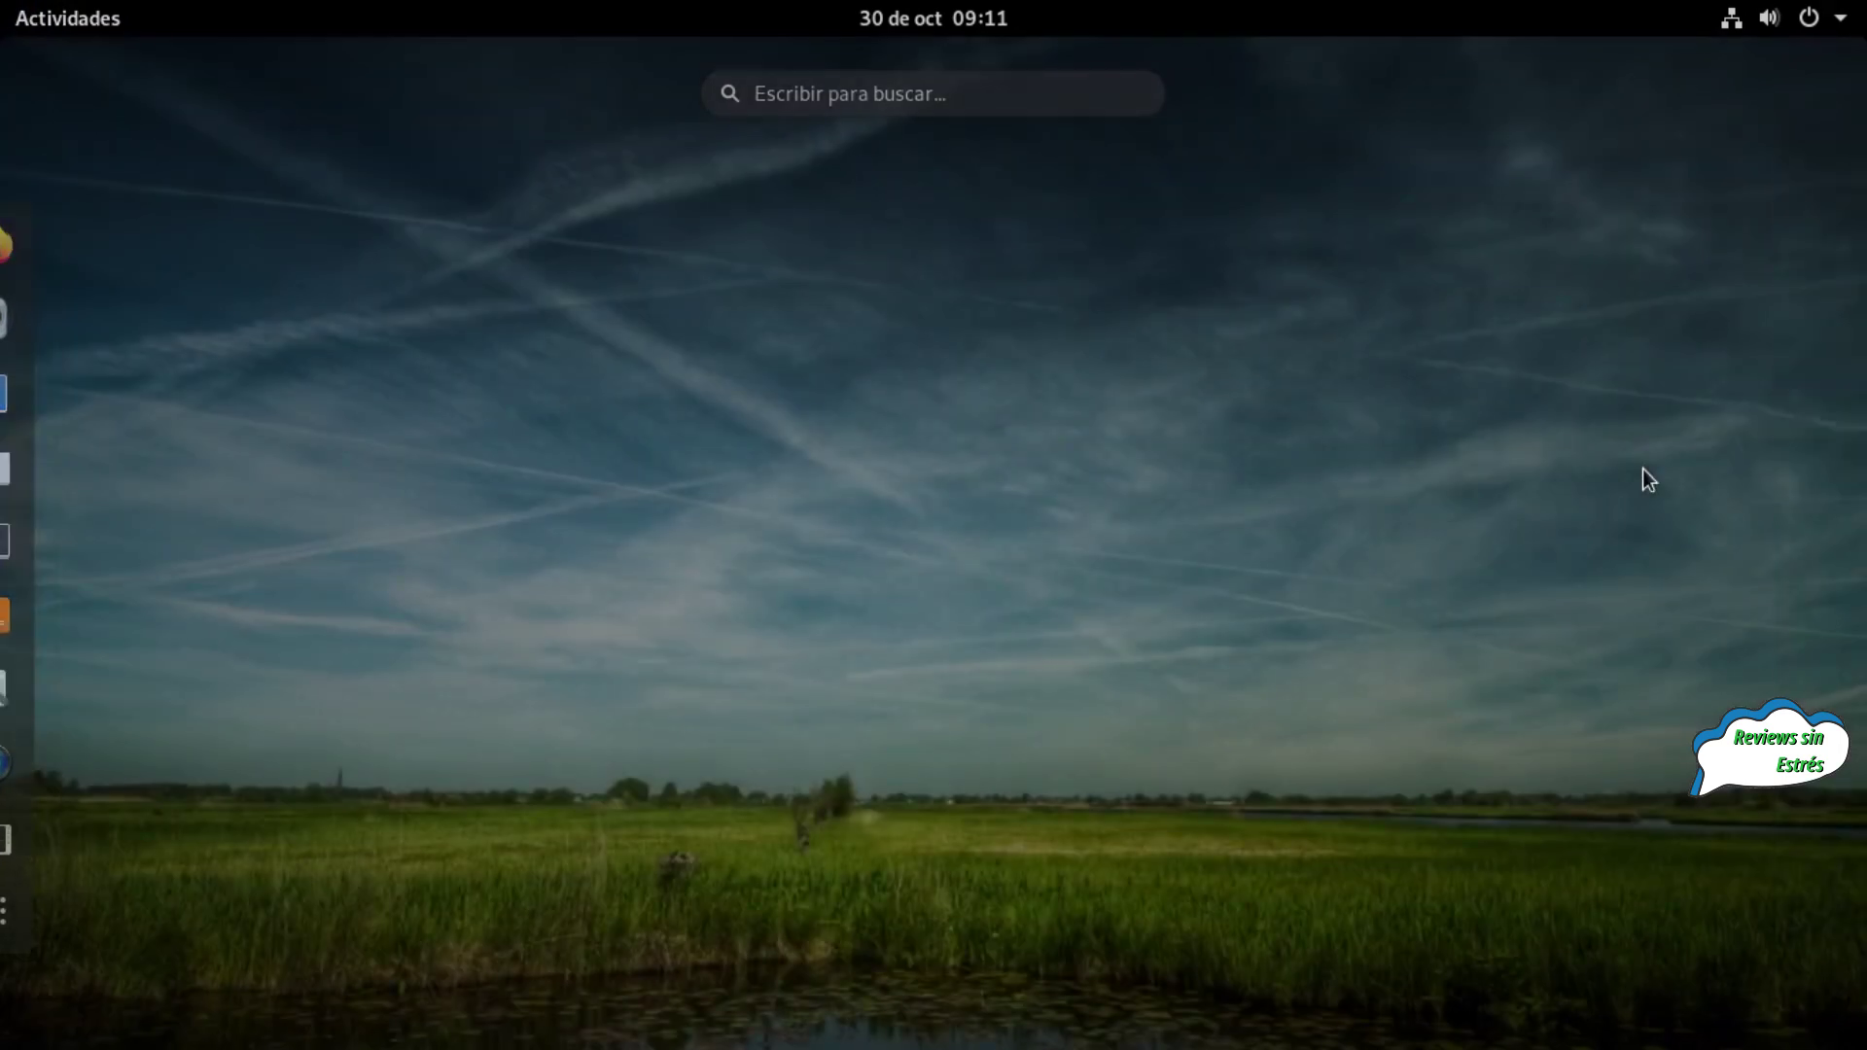
pyautogui.rightClick(877, 505)
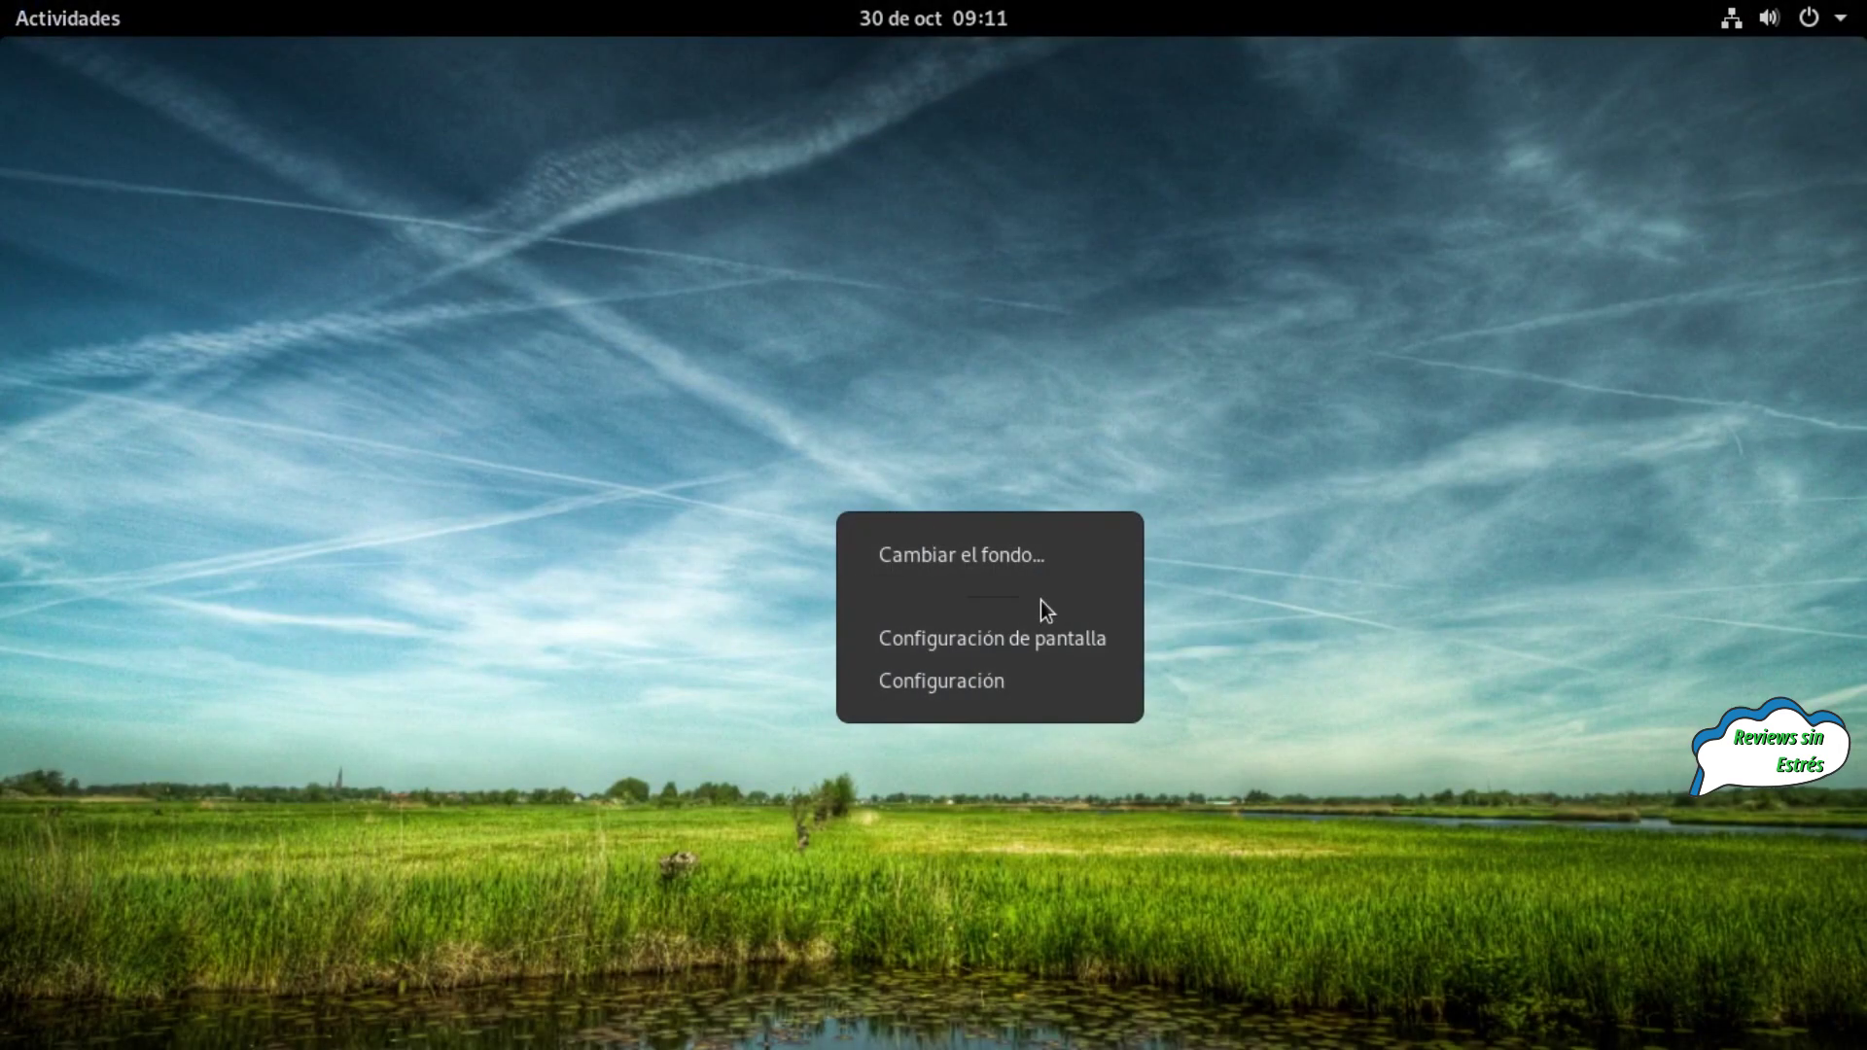
pyautogui.click(1056, 648)
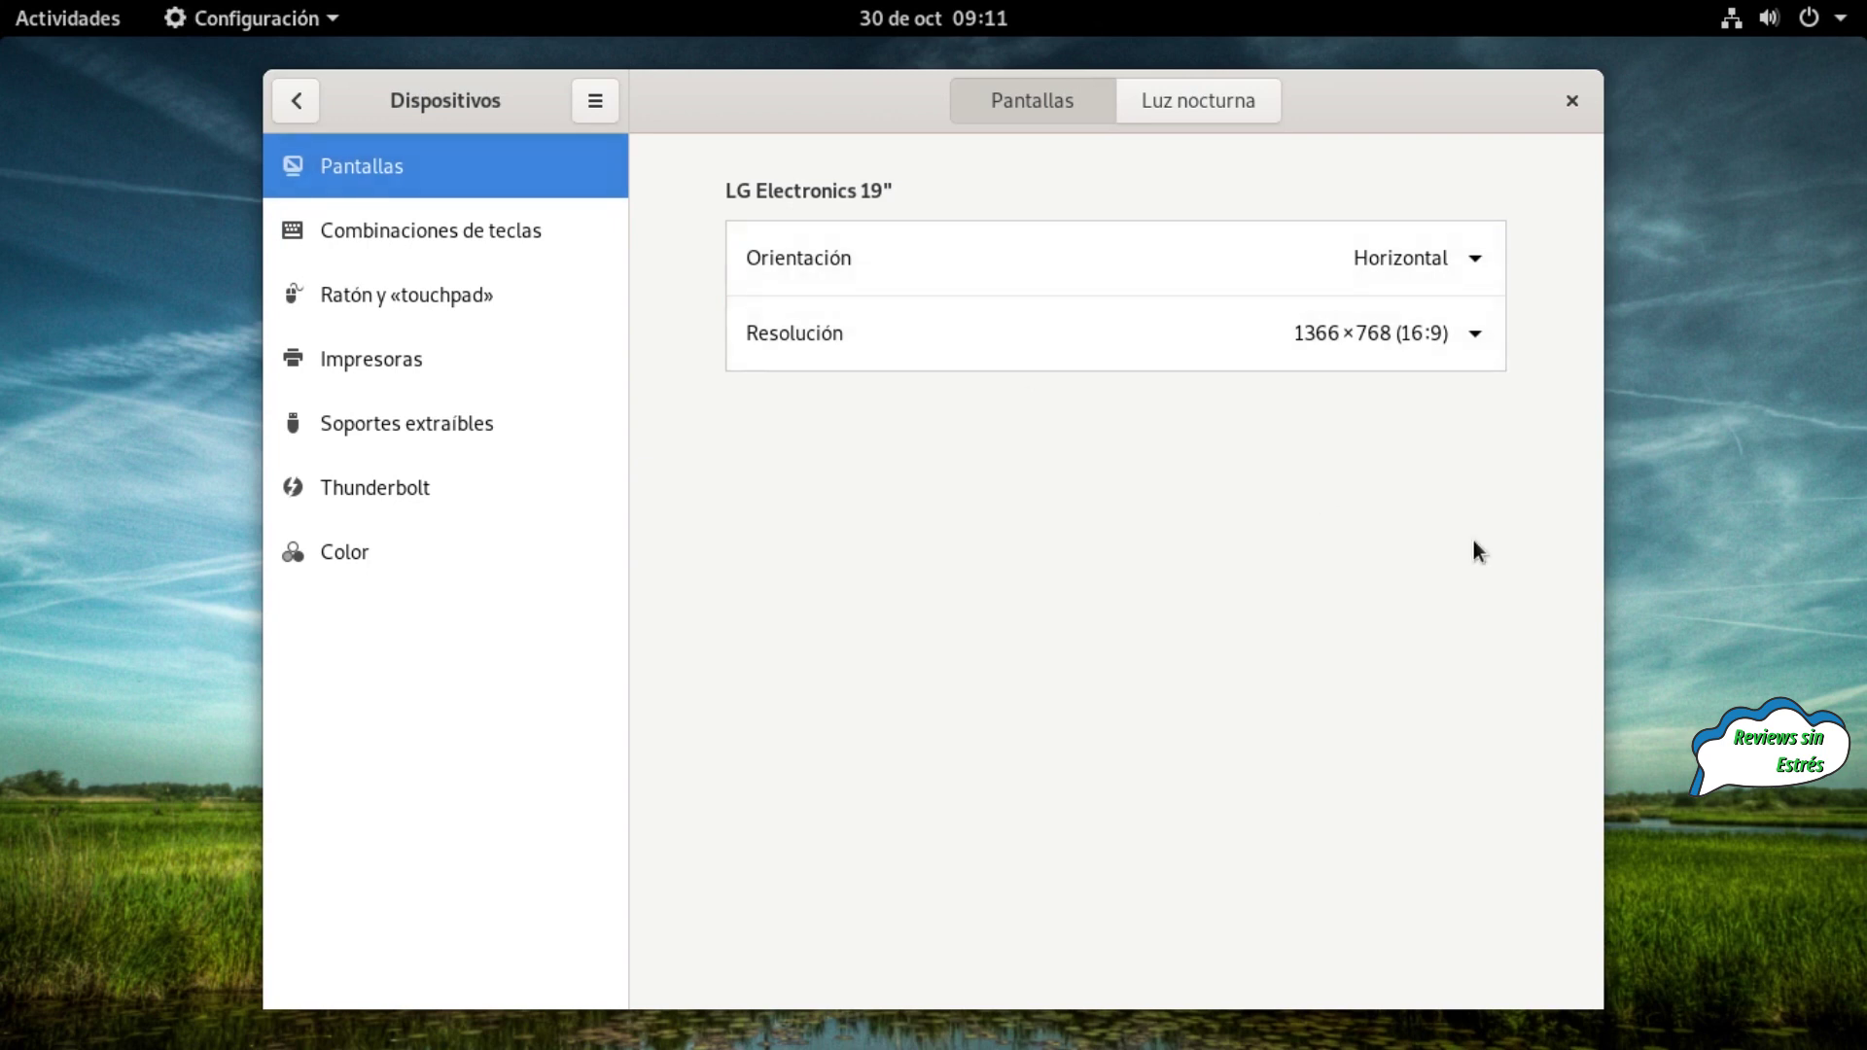
# Return to the Firefox workspace, check the playing video's quality options in full screen, and exit full screen
pyautogui.moveTo(2, 2)
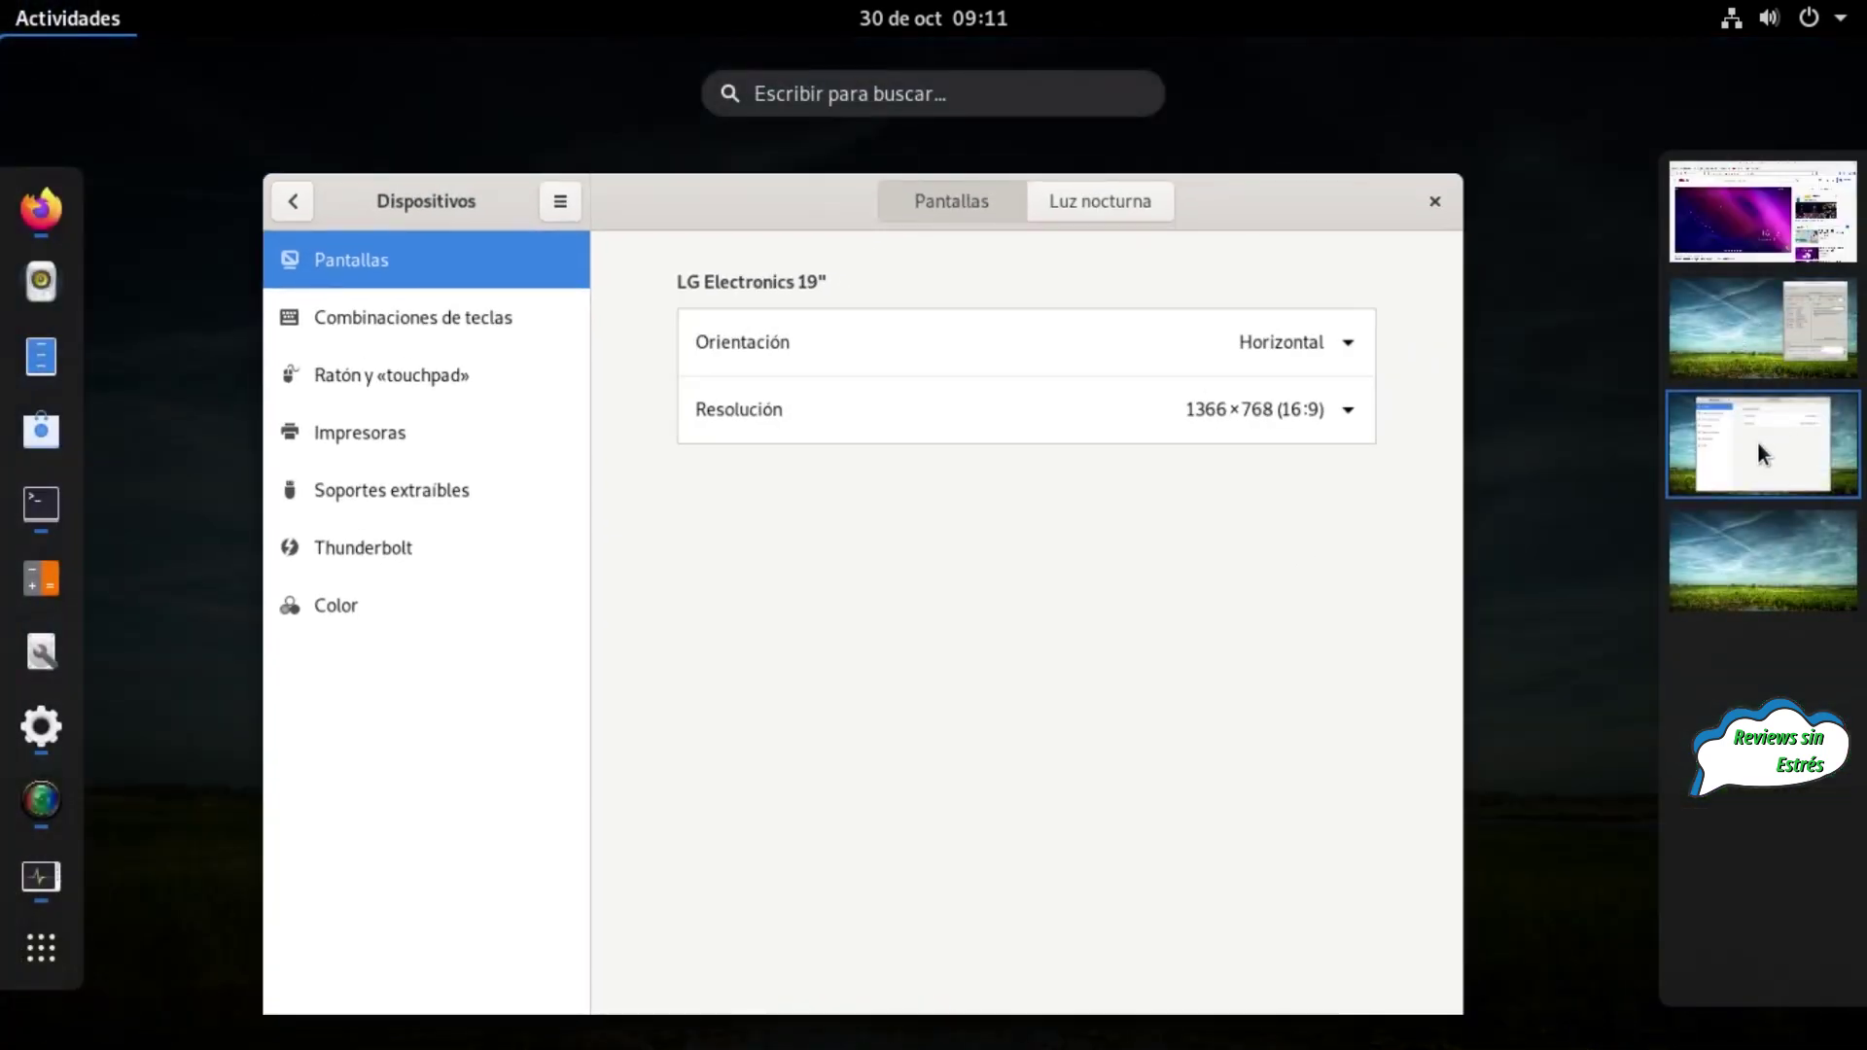
pyautogui.click(1742, 244)
pyautogui.click(780, 889)
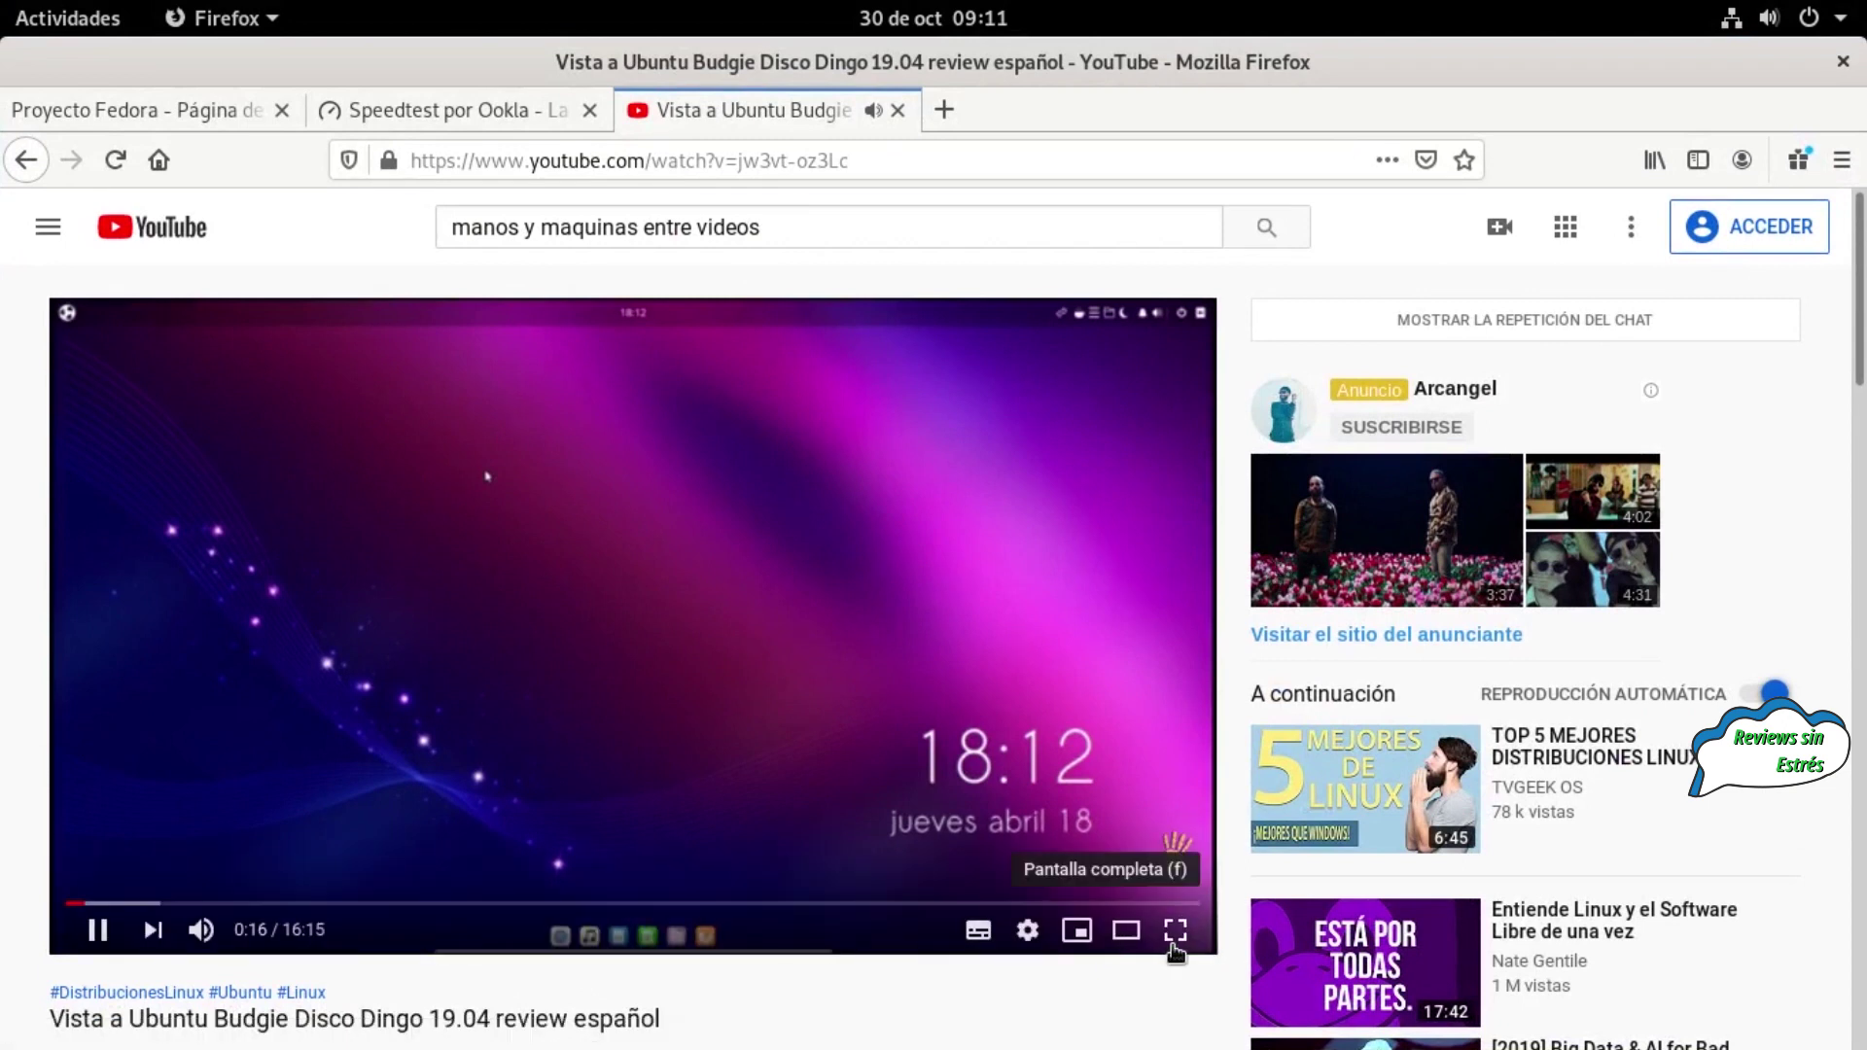
pyautogui.click(1176, 930)
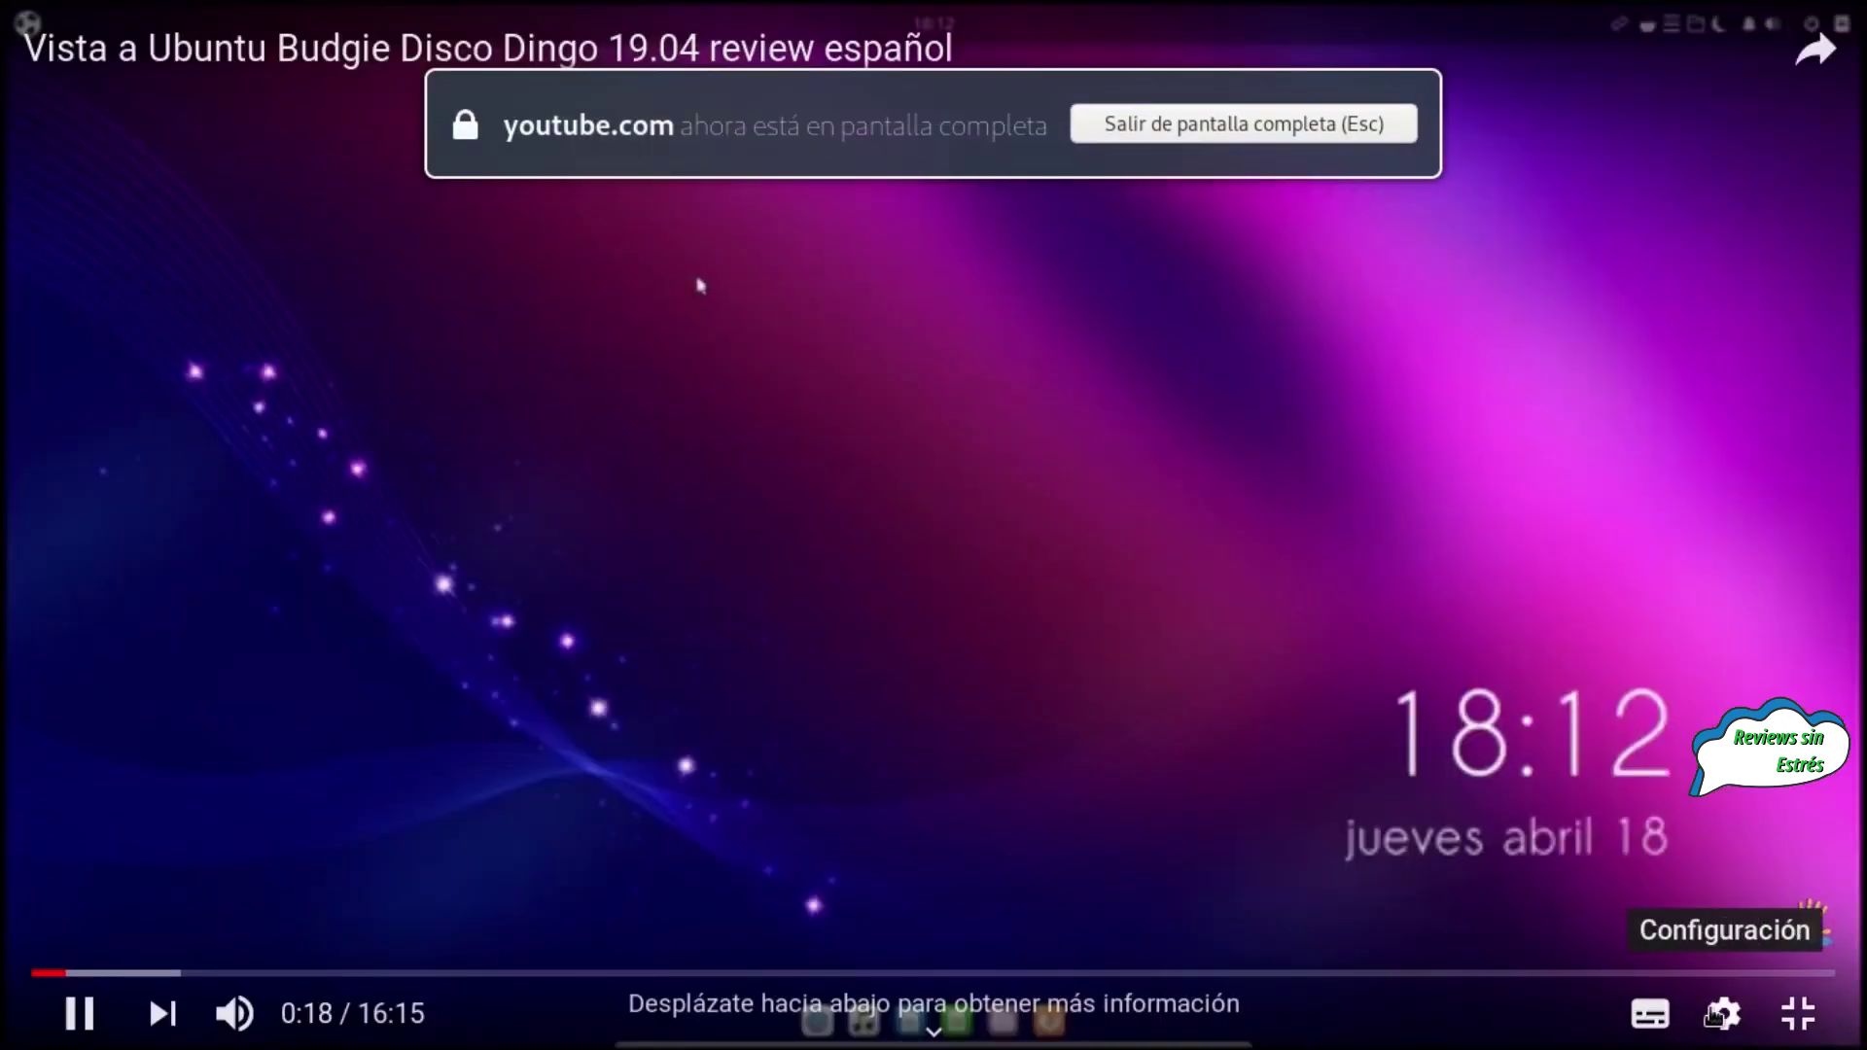
pyautogui.click(1721, 1014)
pyautogui.click(1701, 912)
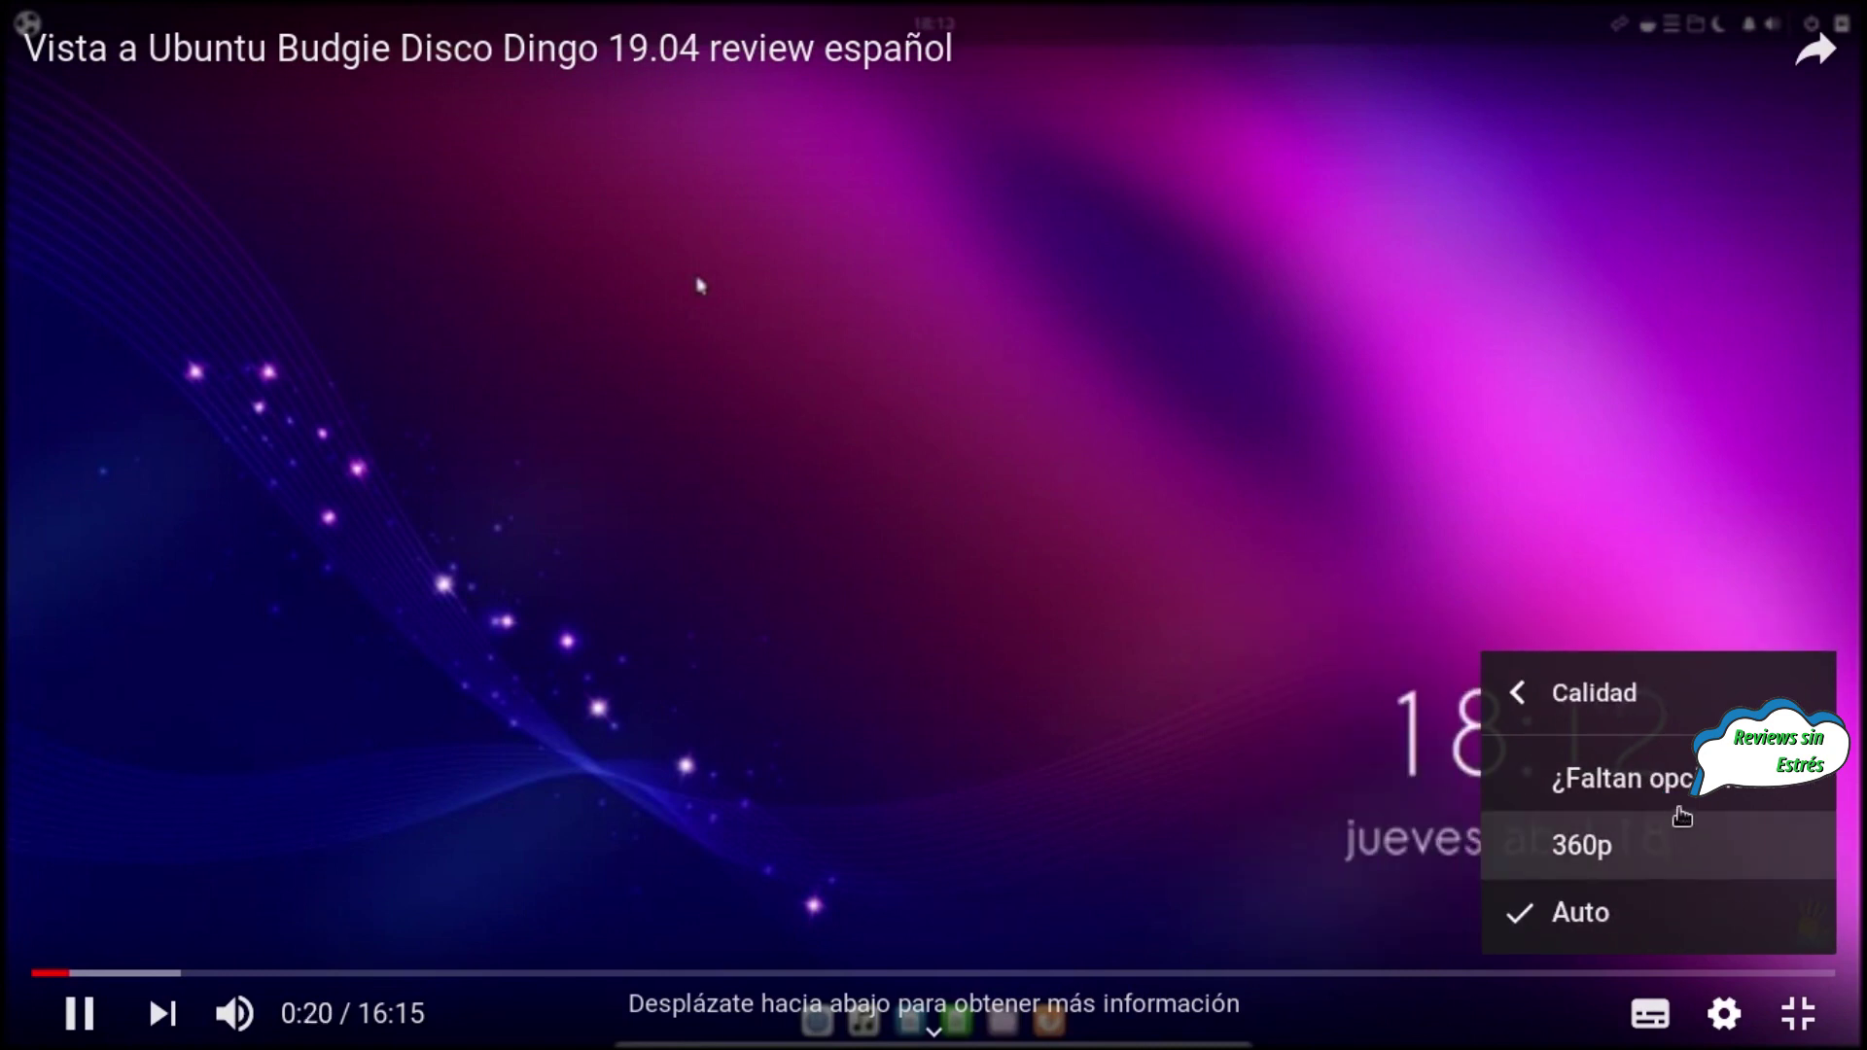
pyautogui.press('Escape')
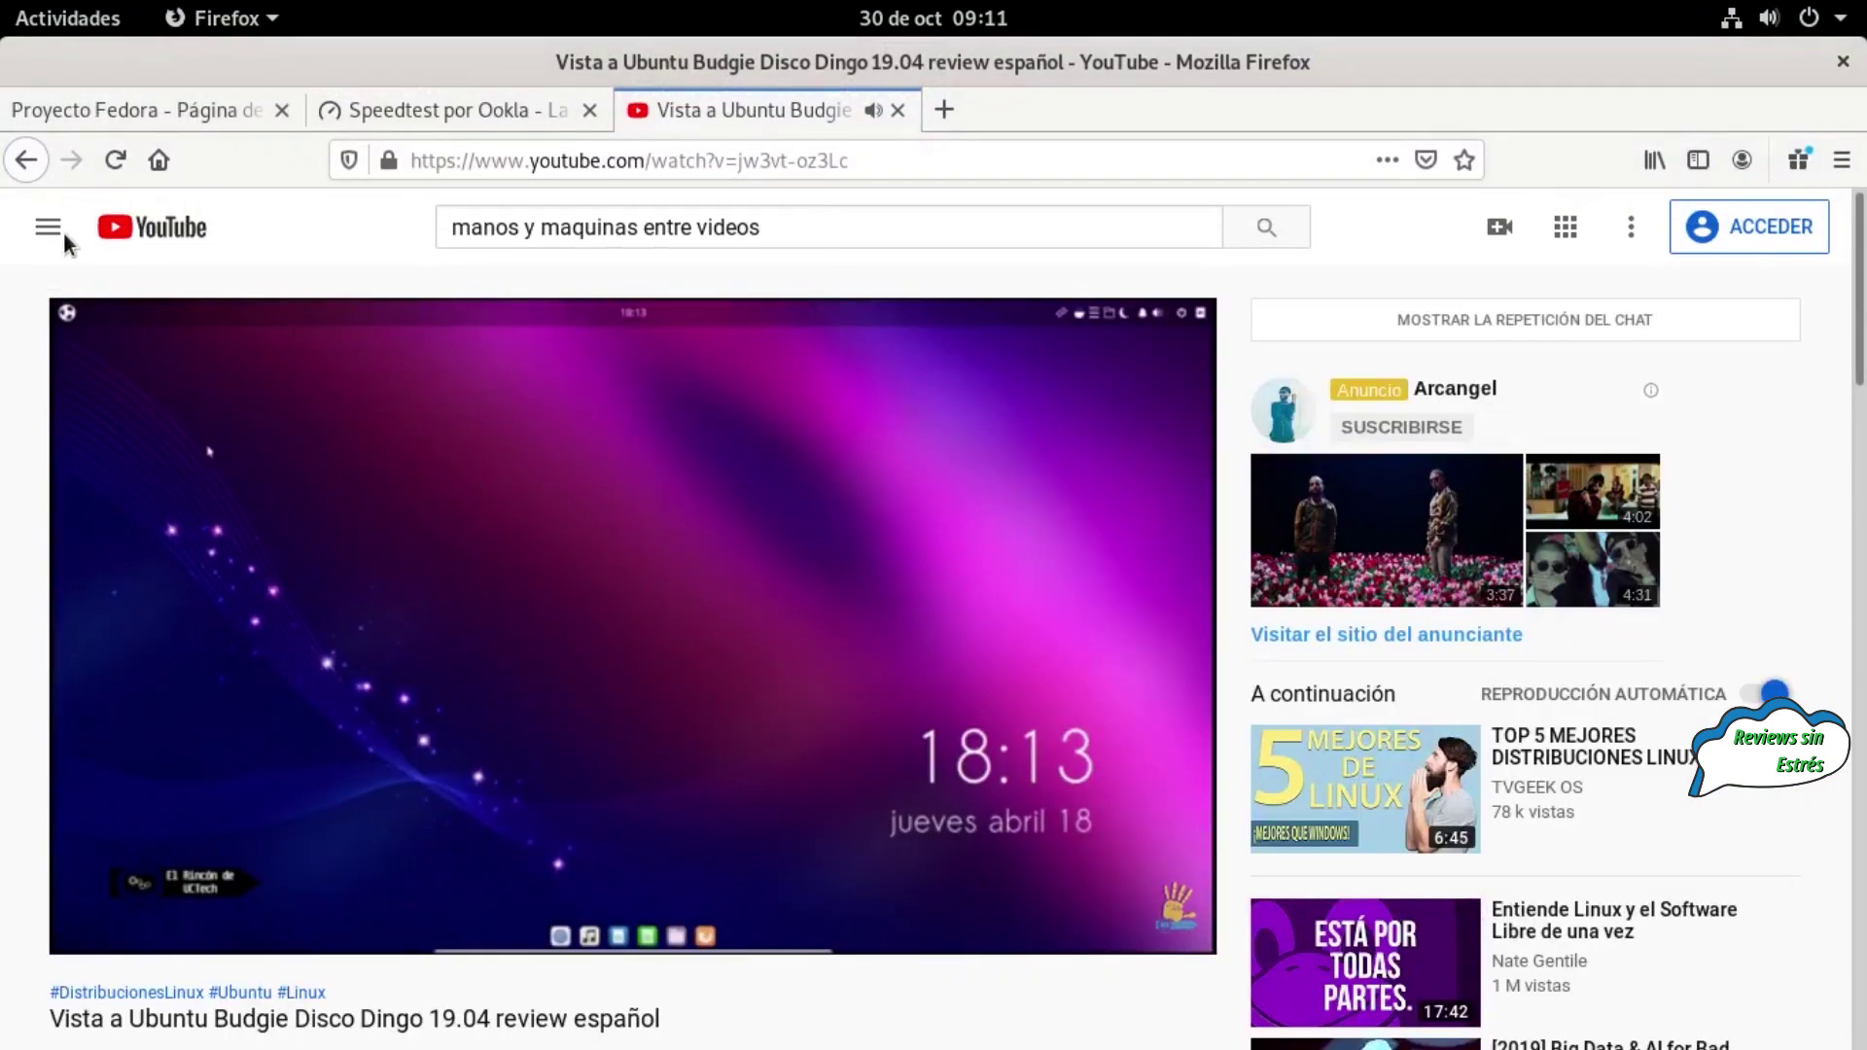
# Go back to the Manos Y Máquinas Entre Vídeos channel and browse its uploaded videos
pyautogui.click(43, 239)
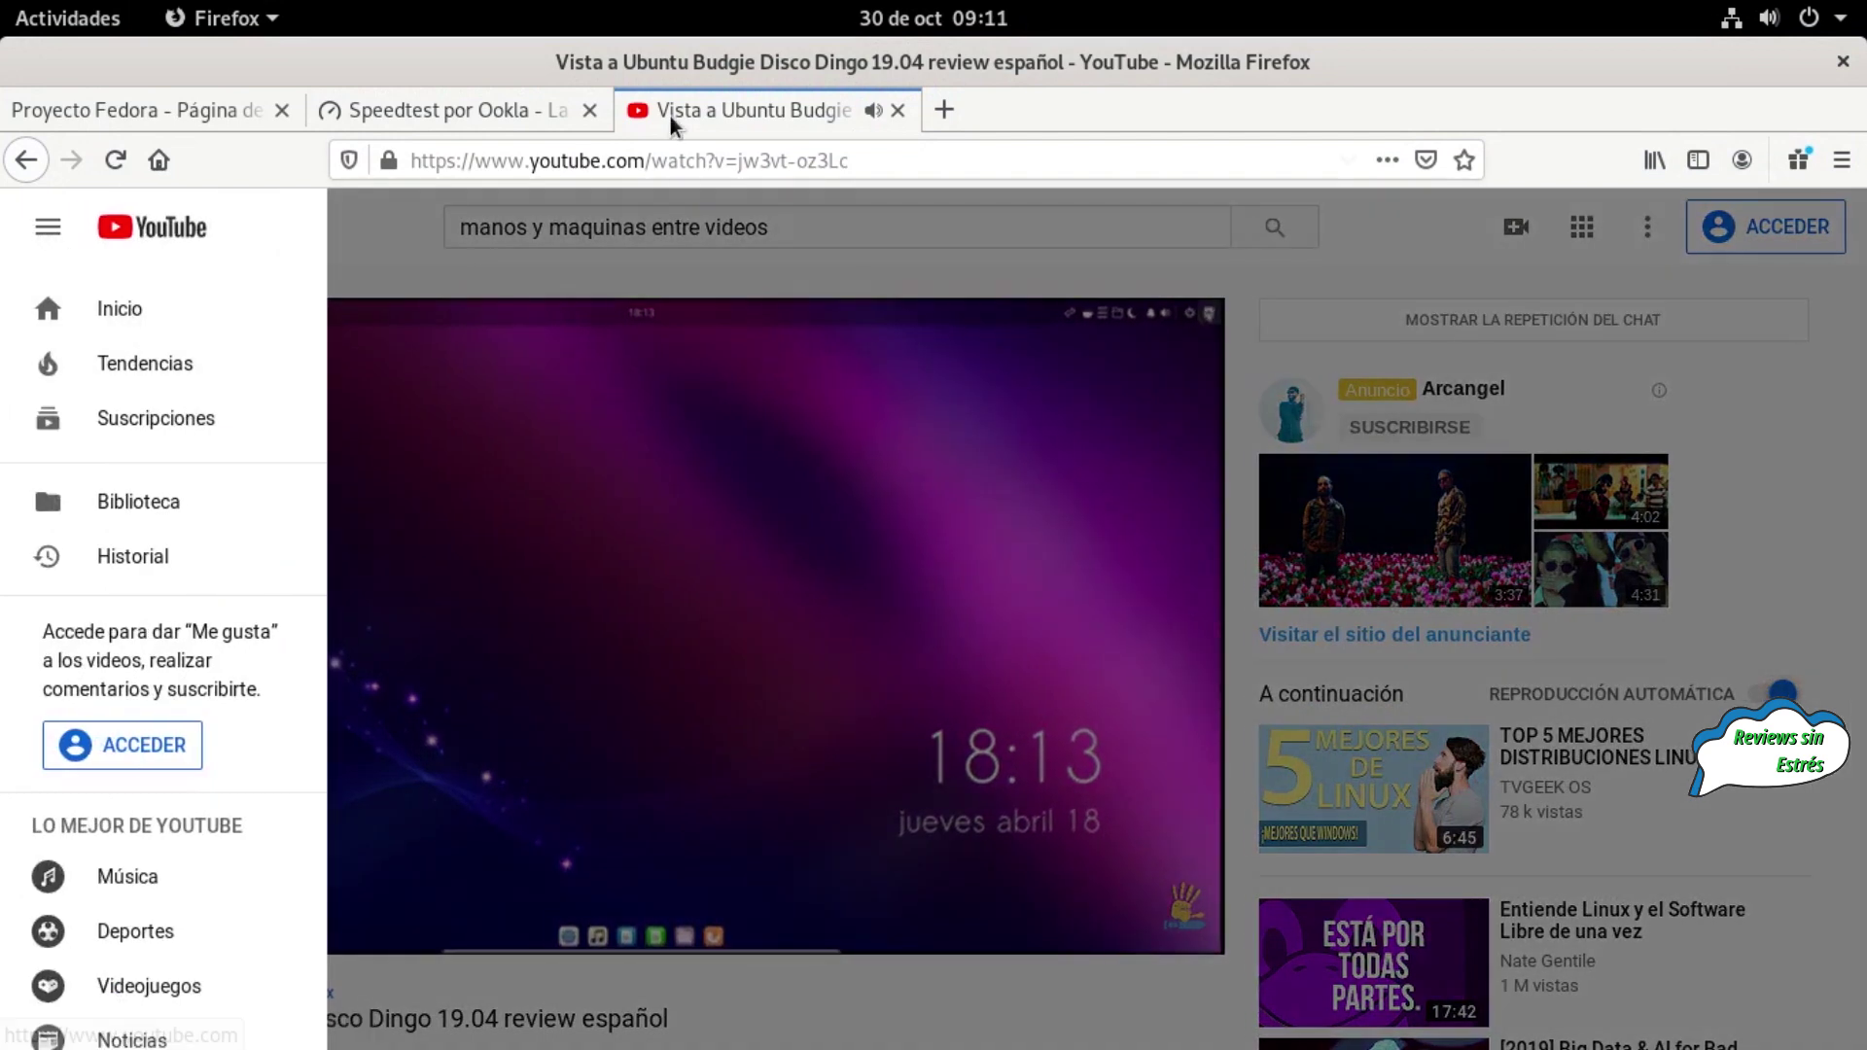
pyautogui.click(23, 160)
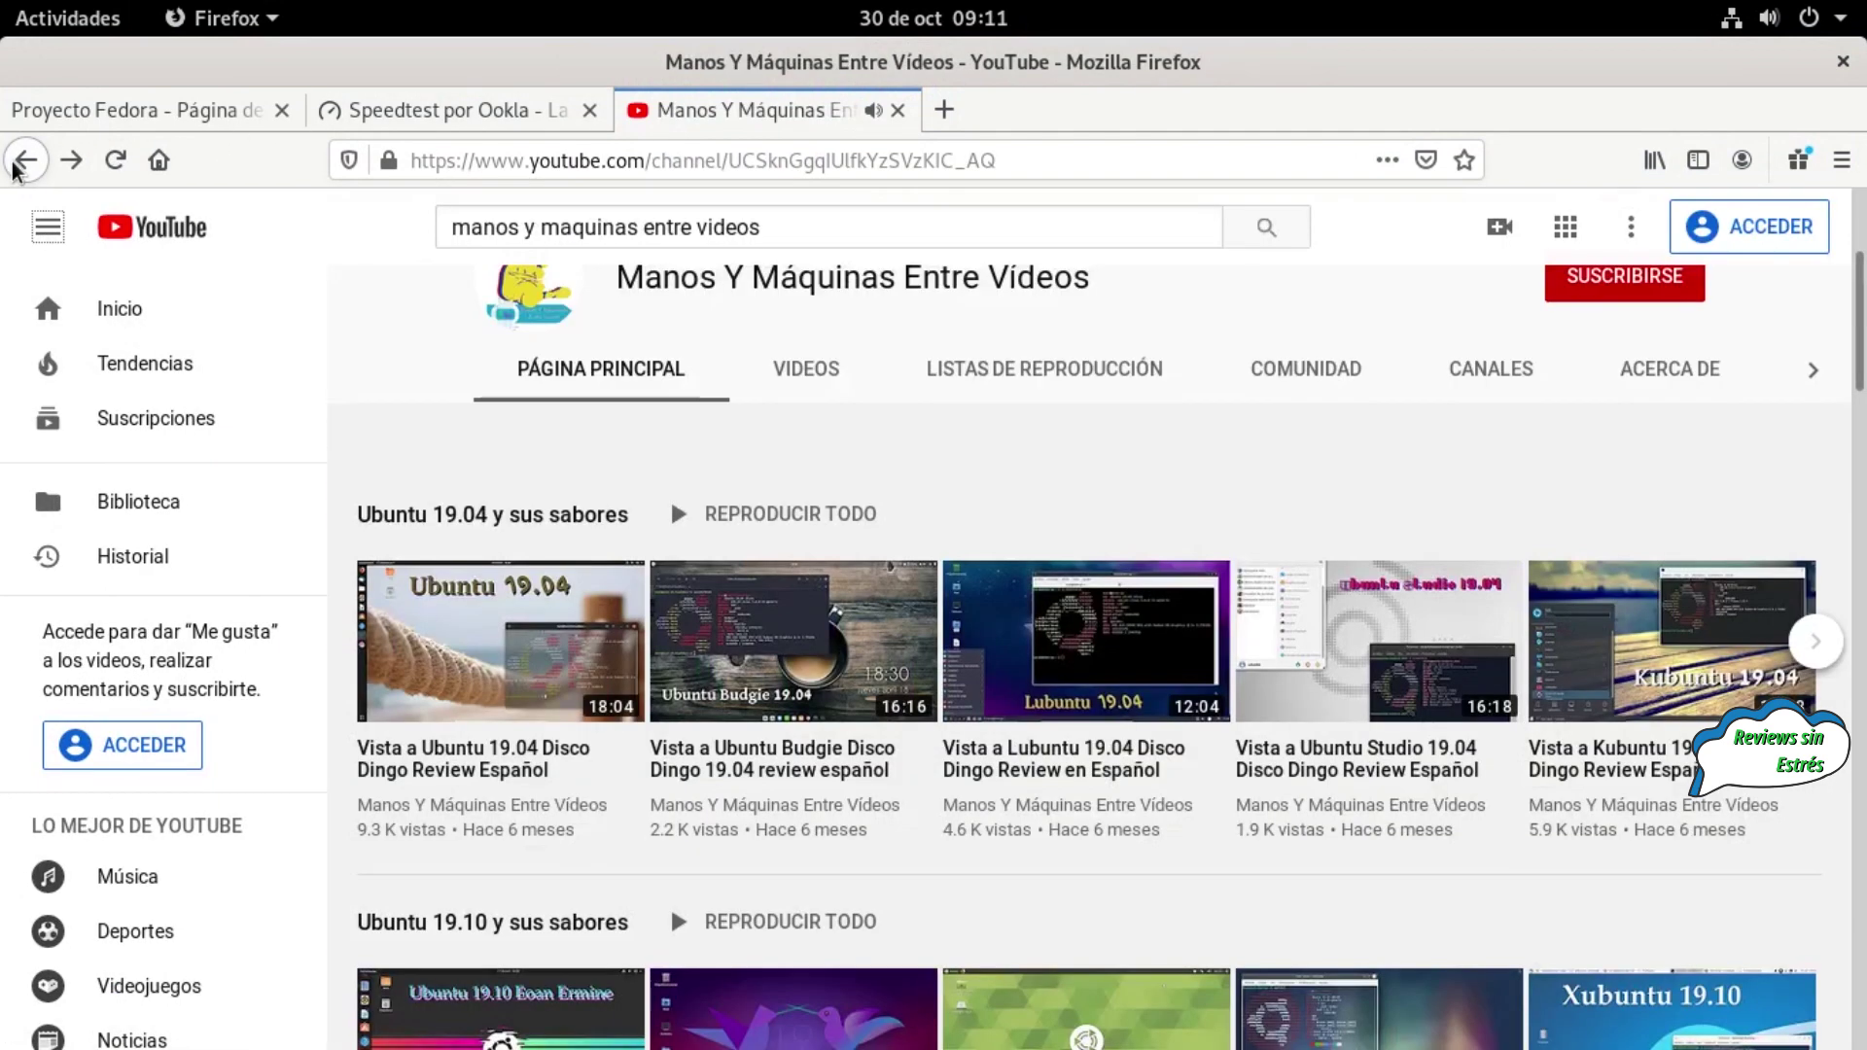
pyautogui.scroll(-2, 1148, 643)
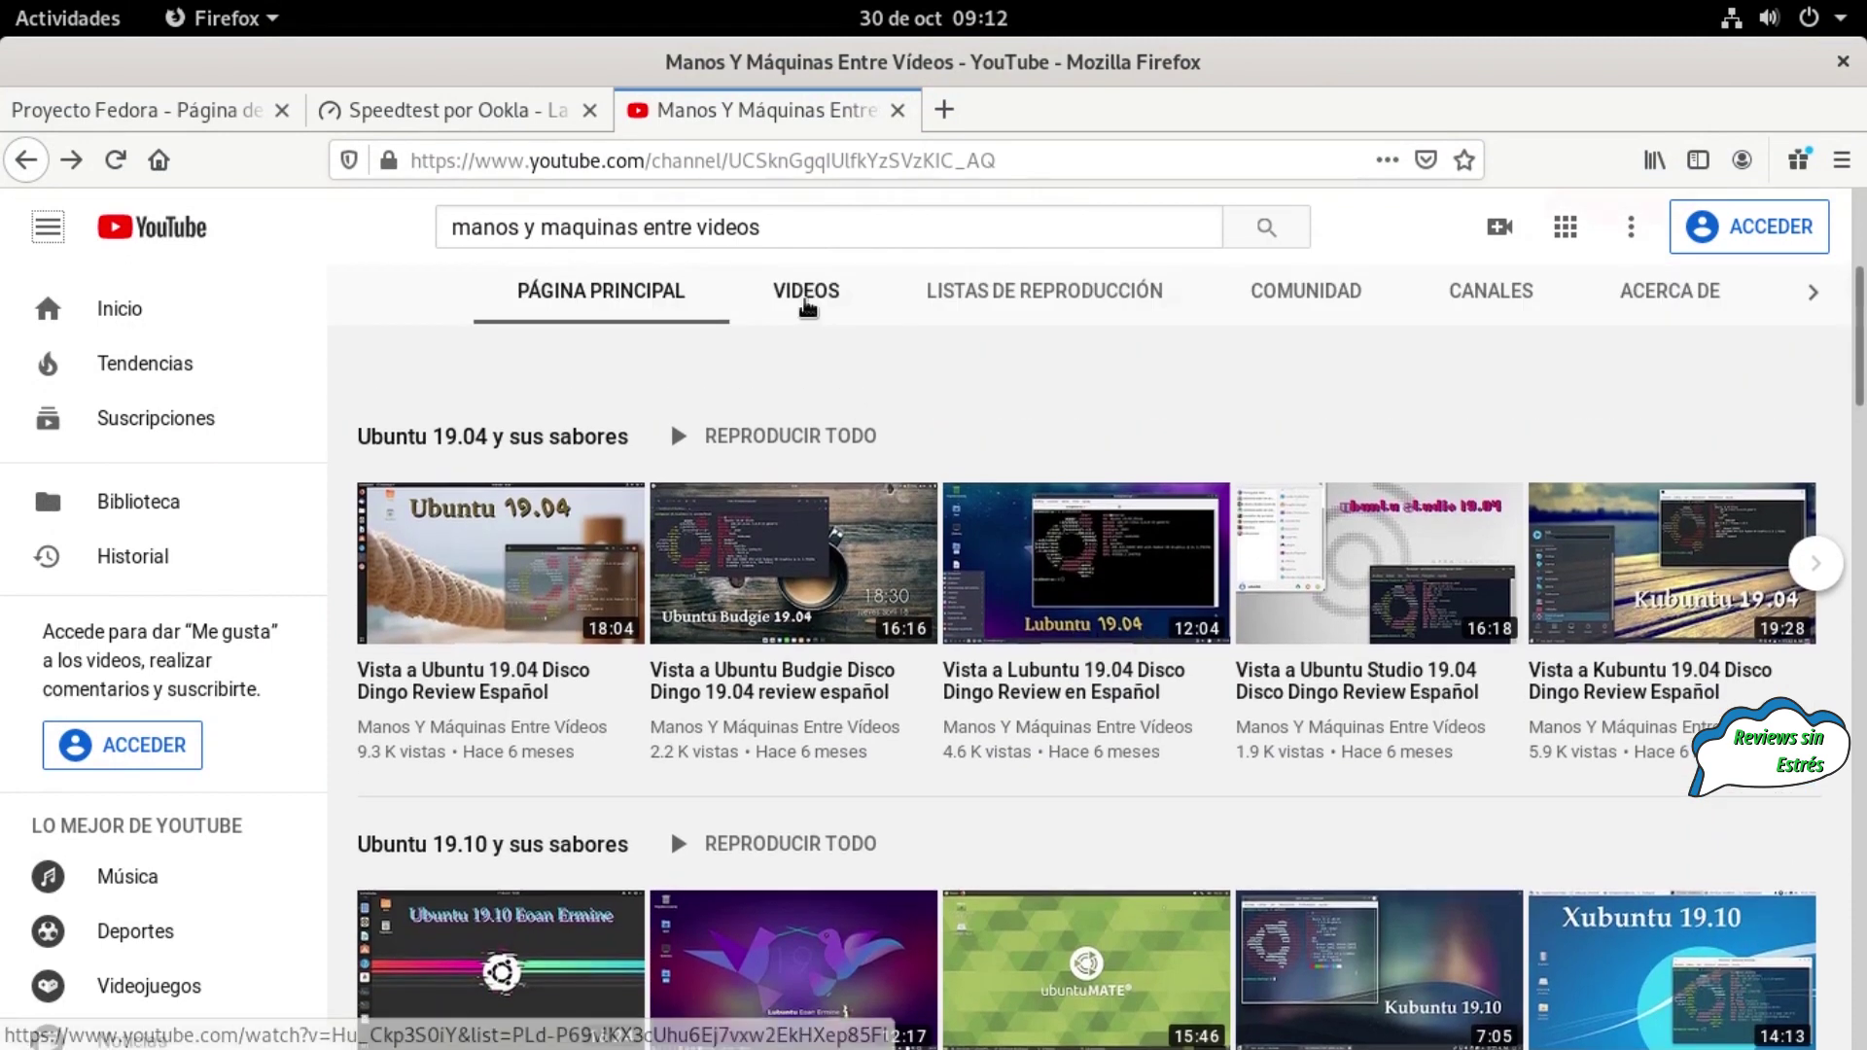
pyautogui.click(803, 301)
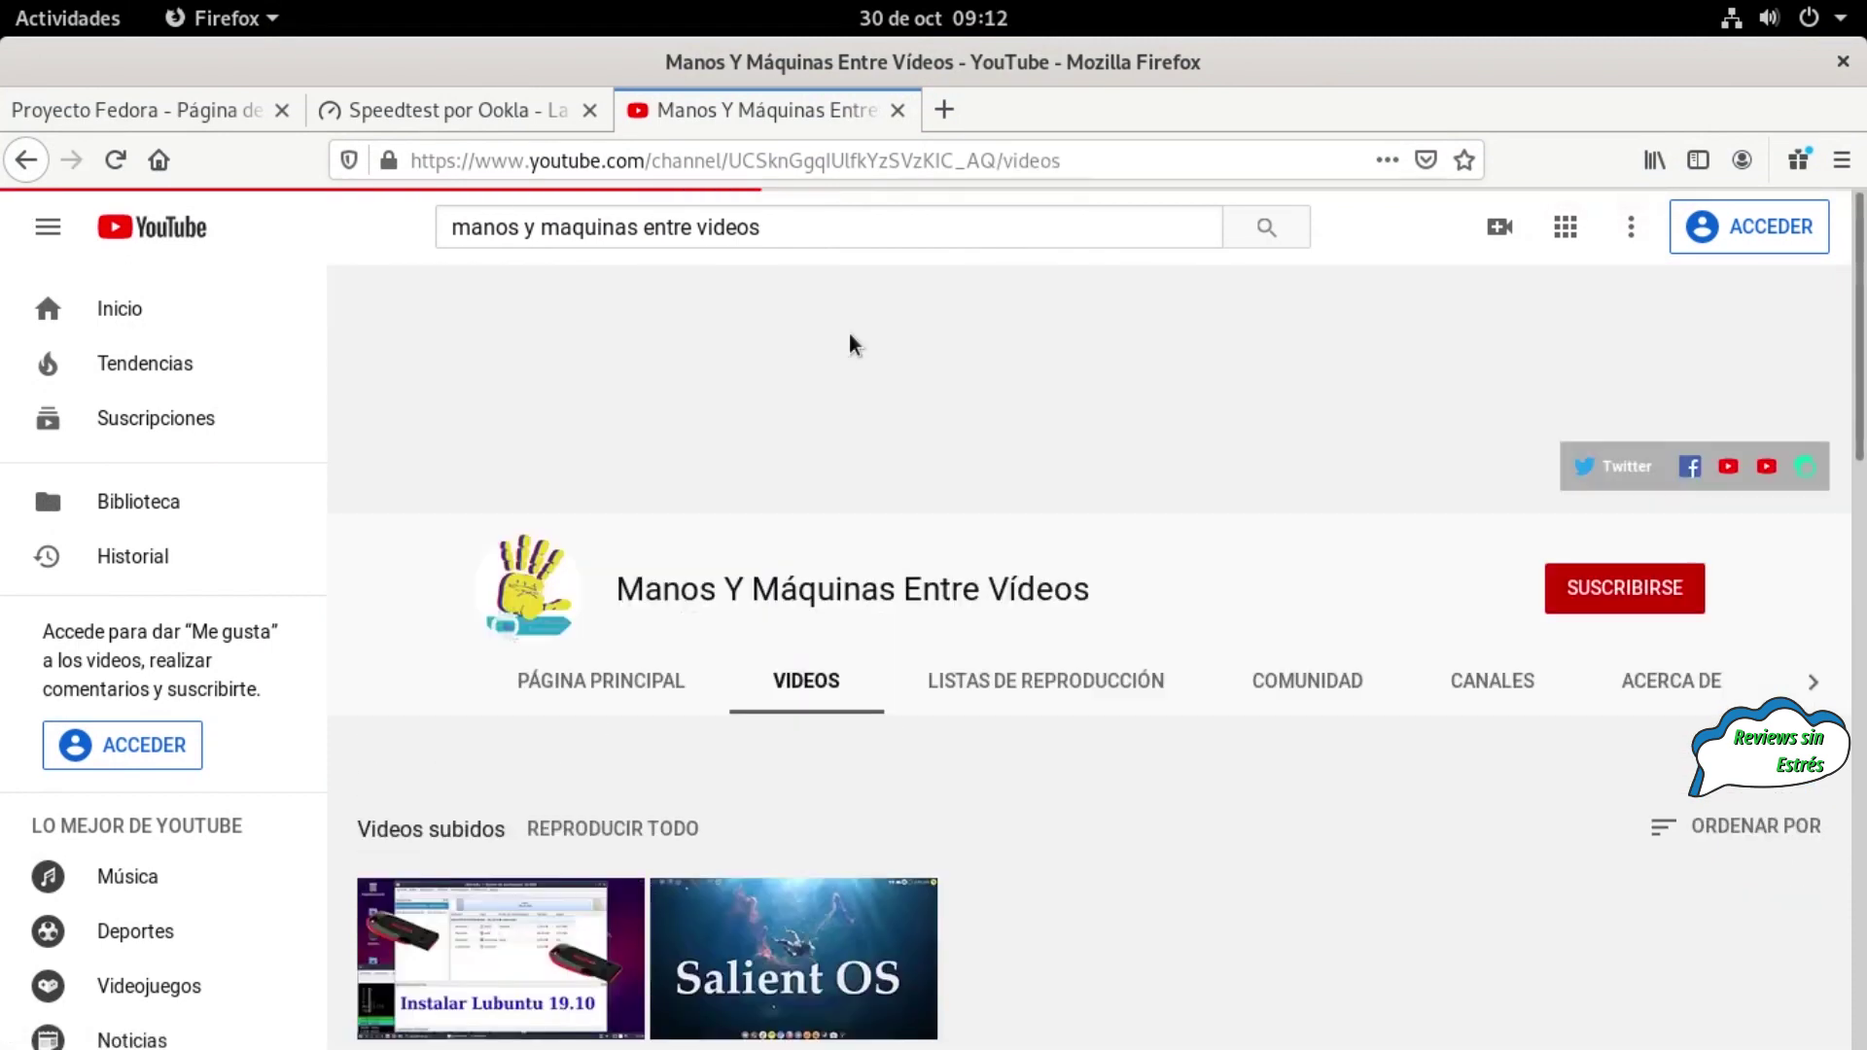
pyautogui.scroll(-3, 829, 513)
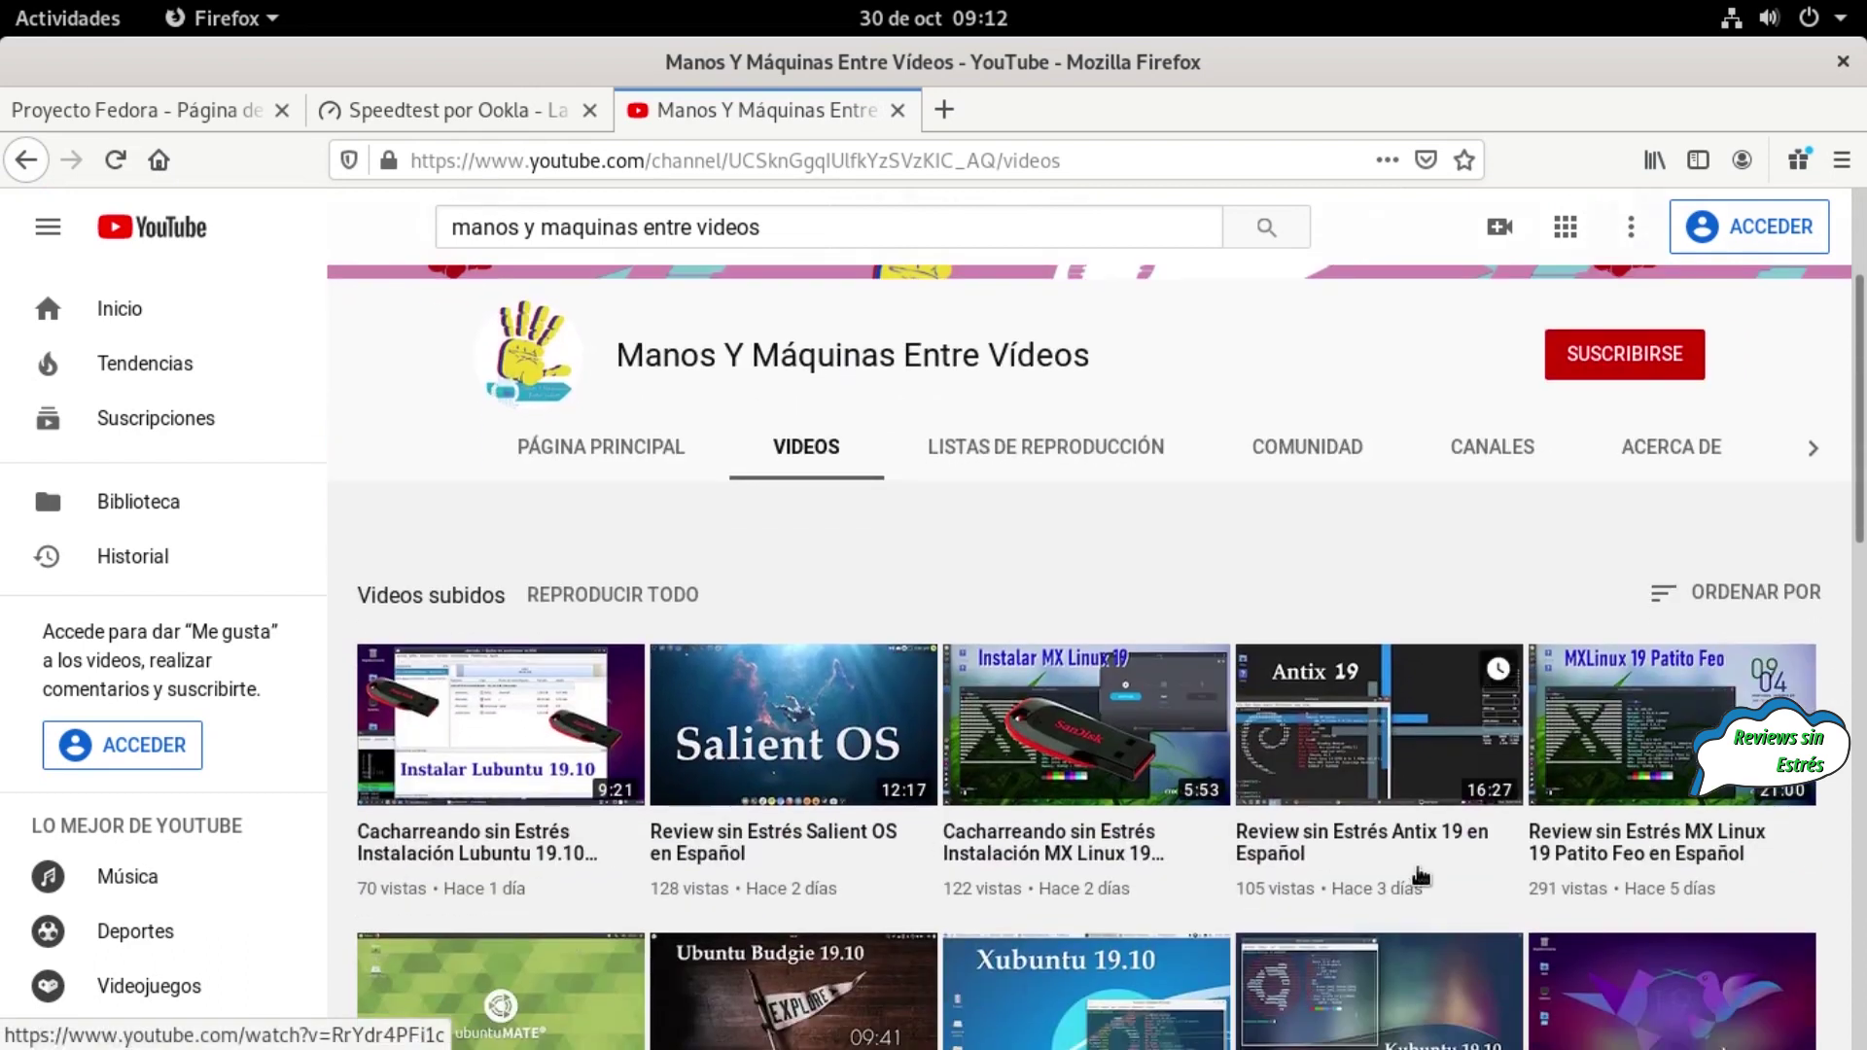
pyautogui.scroll(-4, 1420, 876)
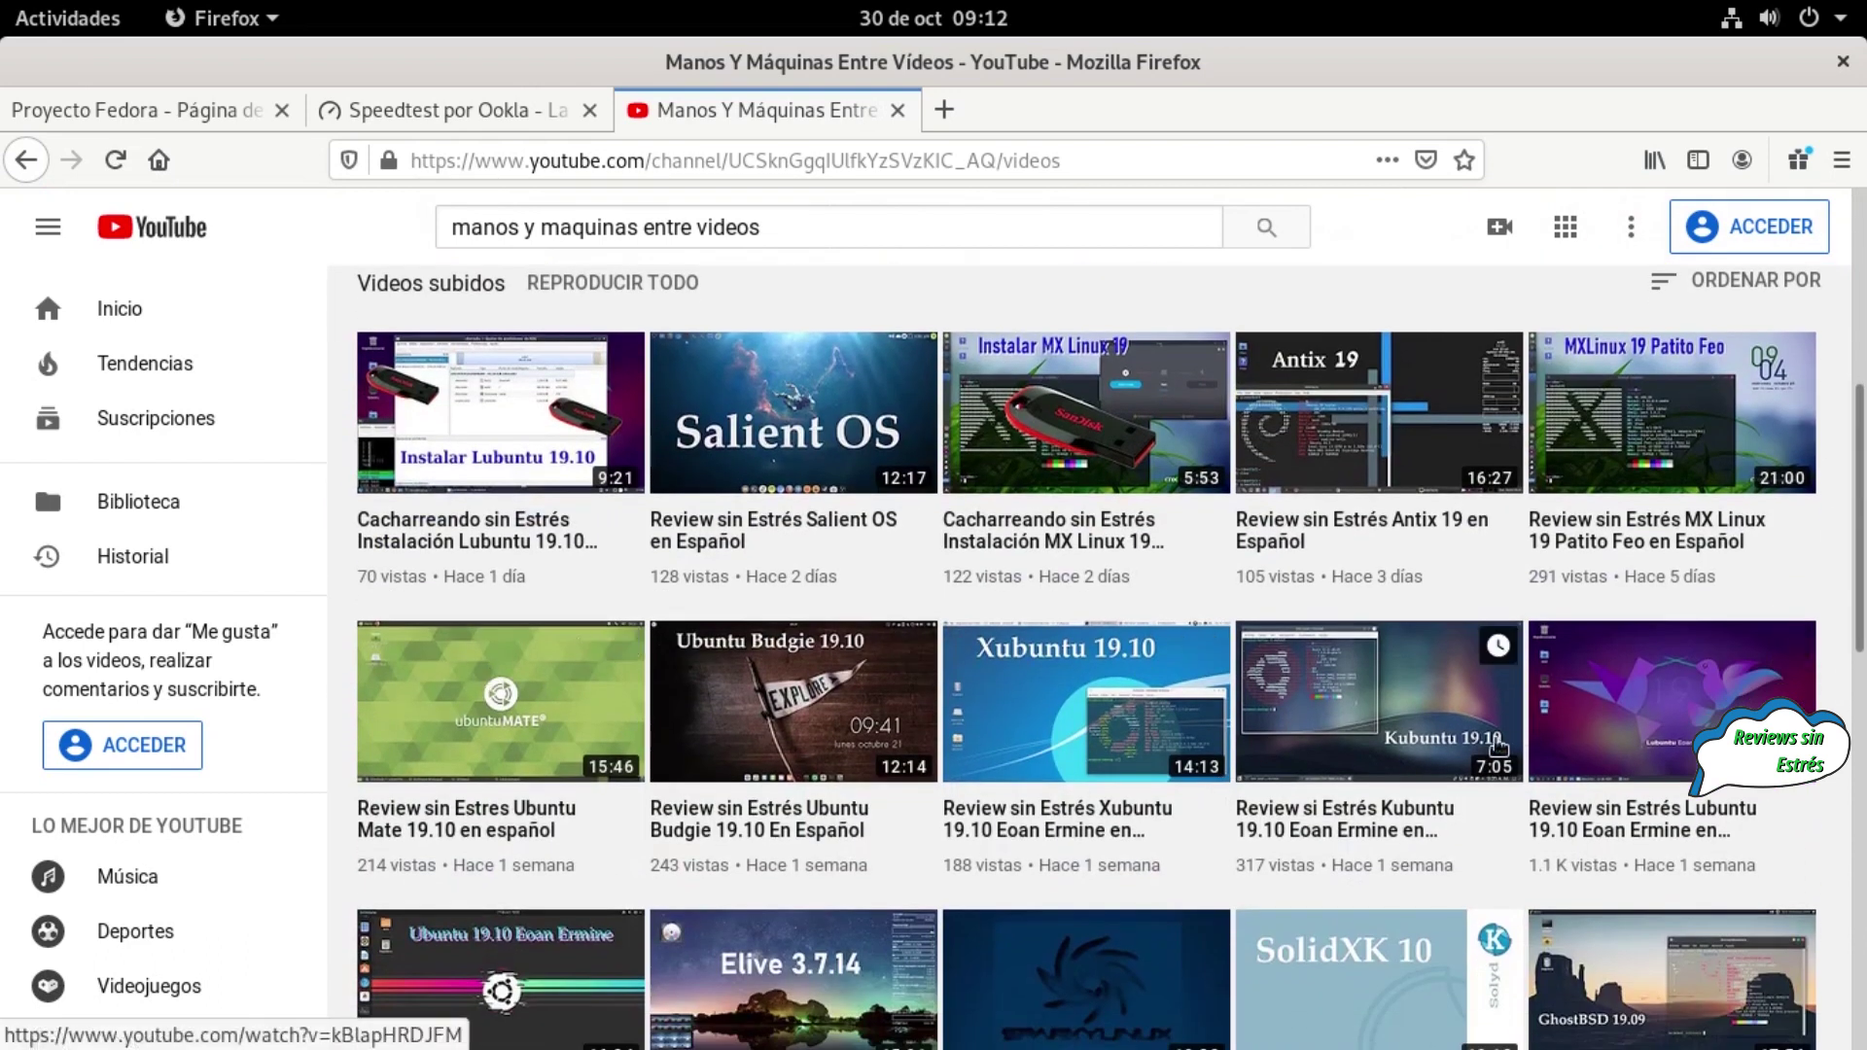
# Play the Lubuntu 19.10 Eoan Ermine review and check its quality options, choosing Auto
pyautogui.click(1643, 678)
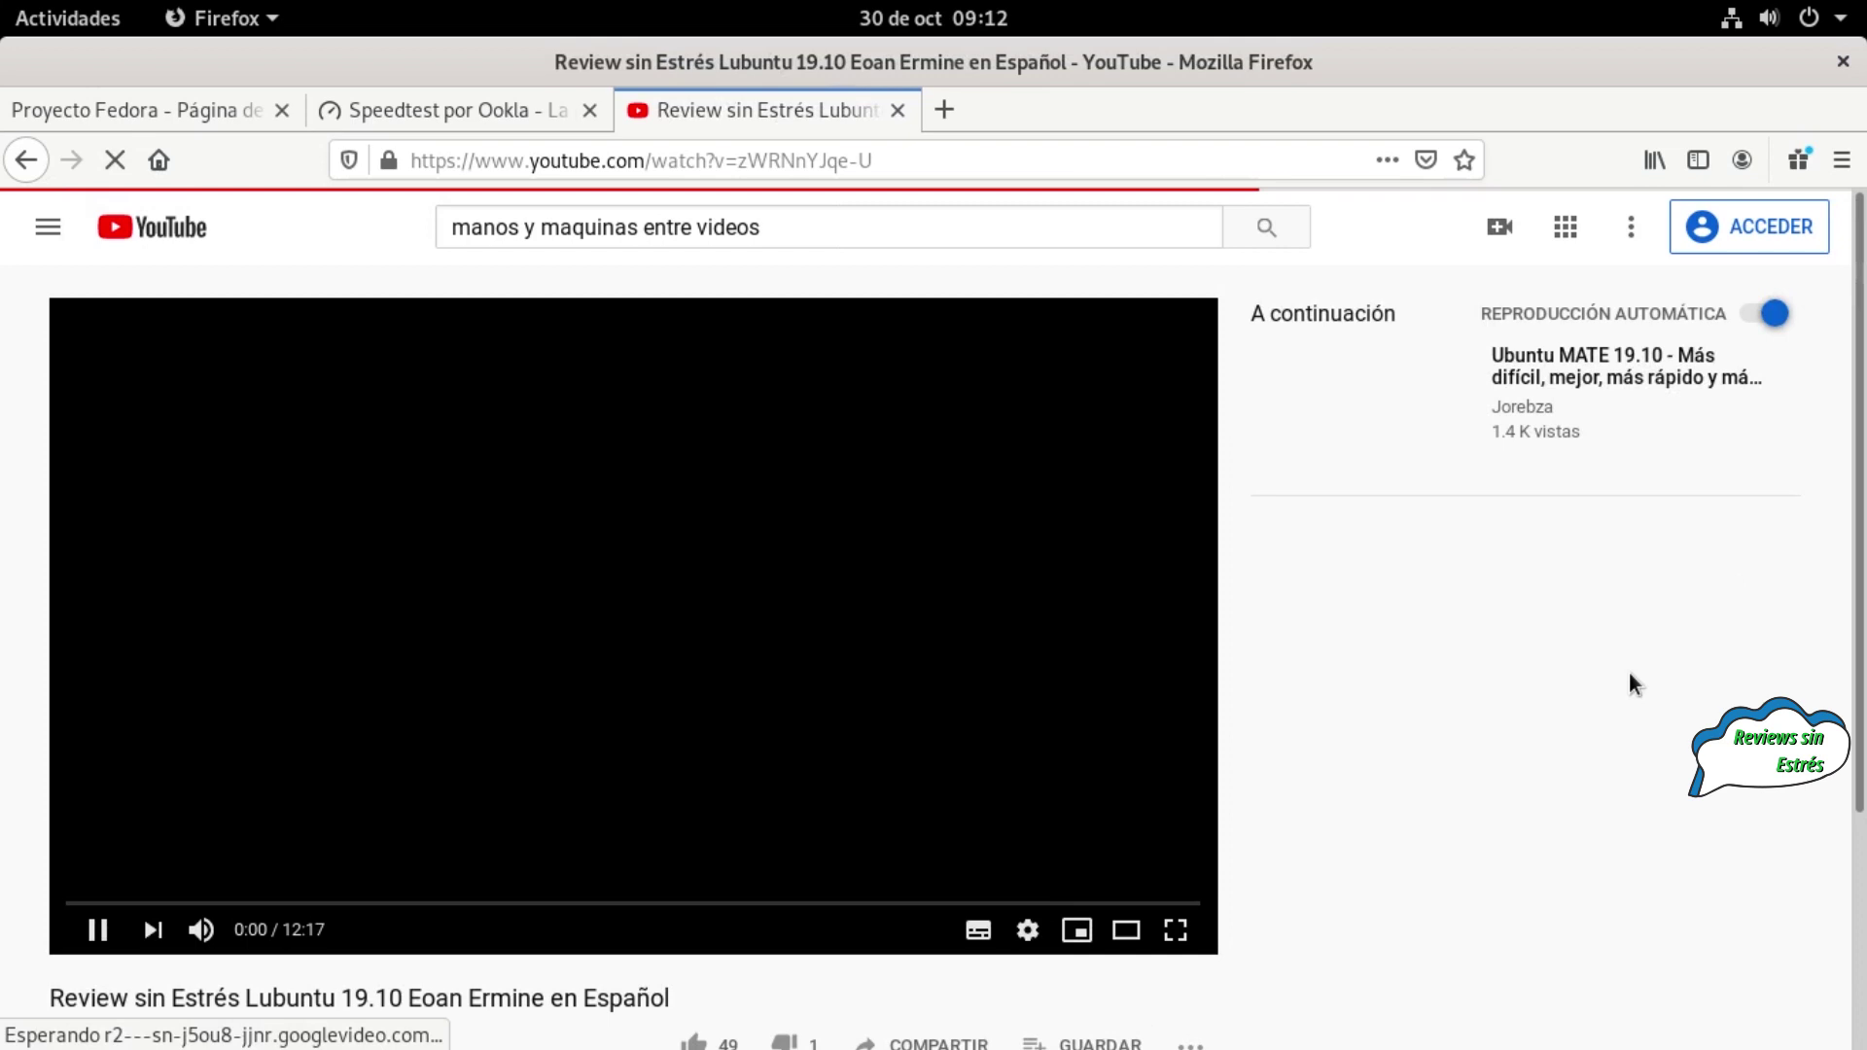
pyautogui.click(1028, 934)
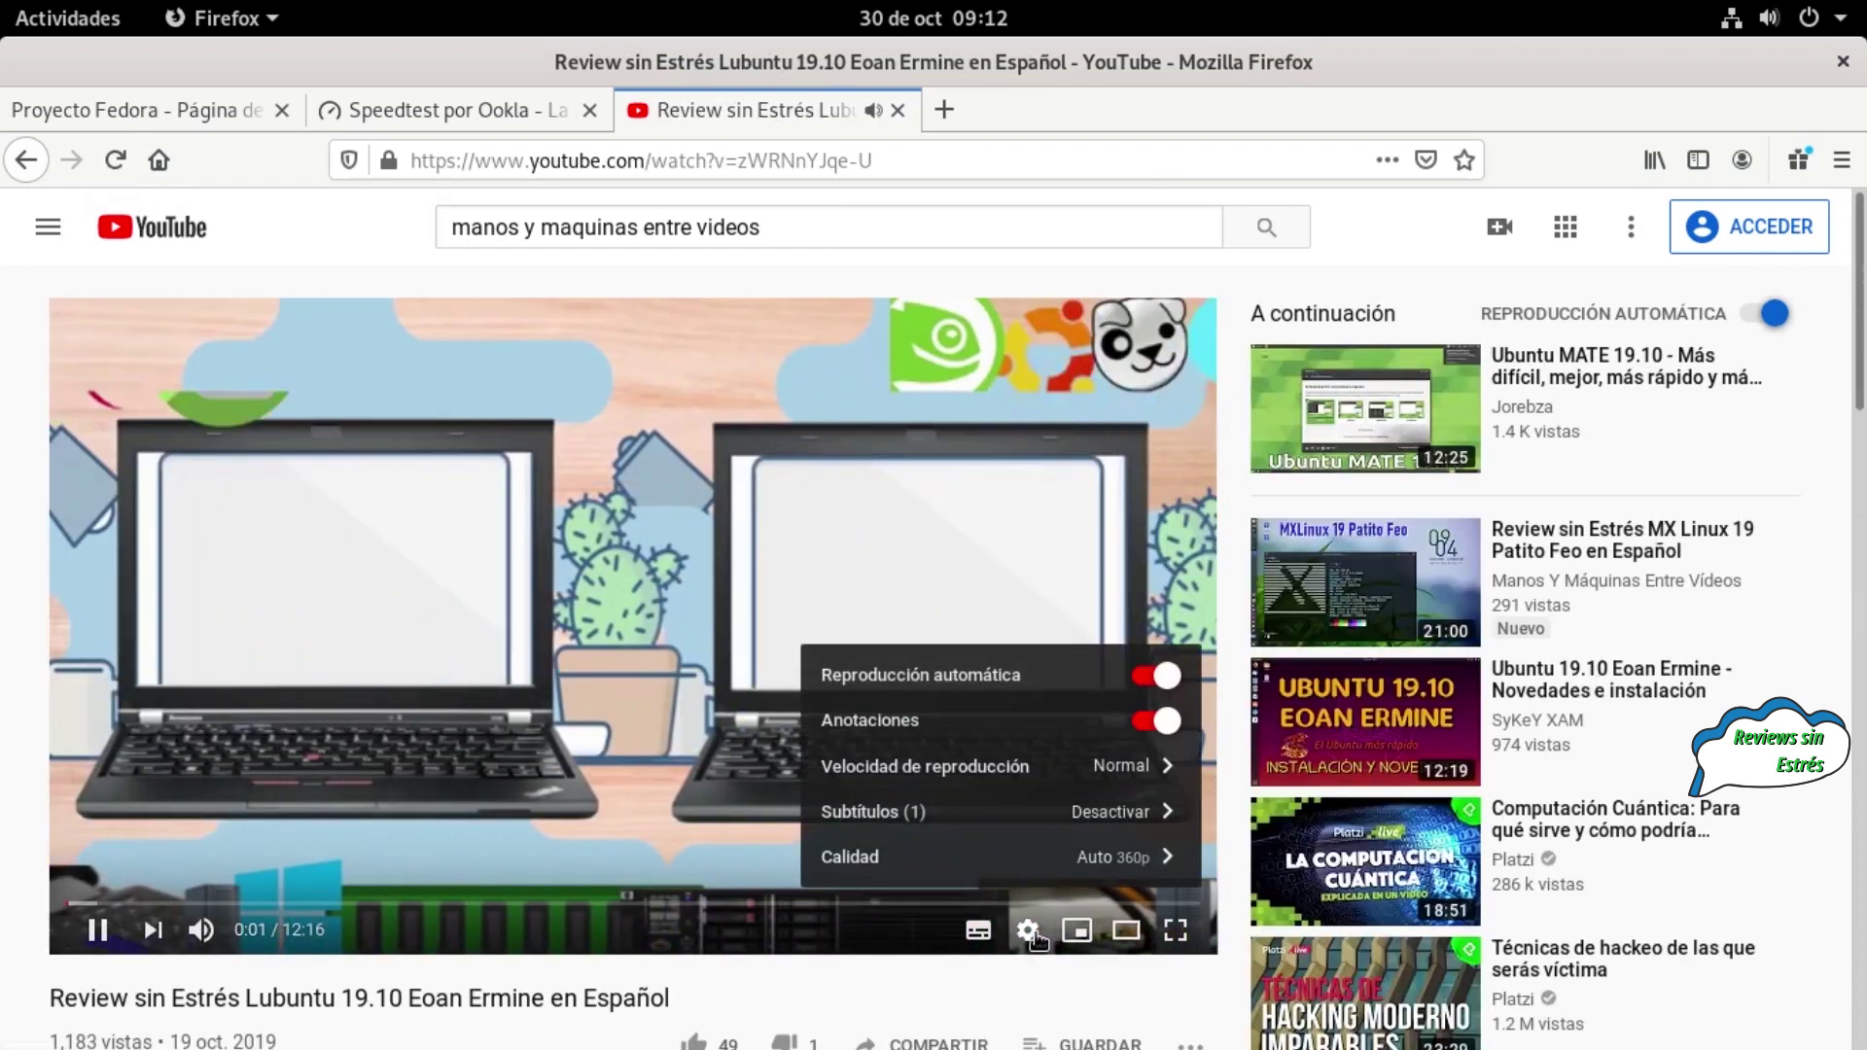
pyautogui.click(1100, 846)
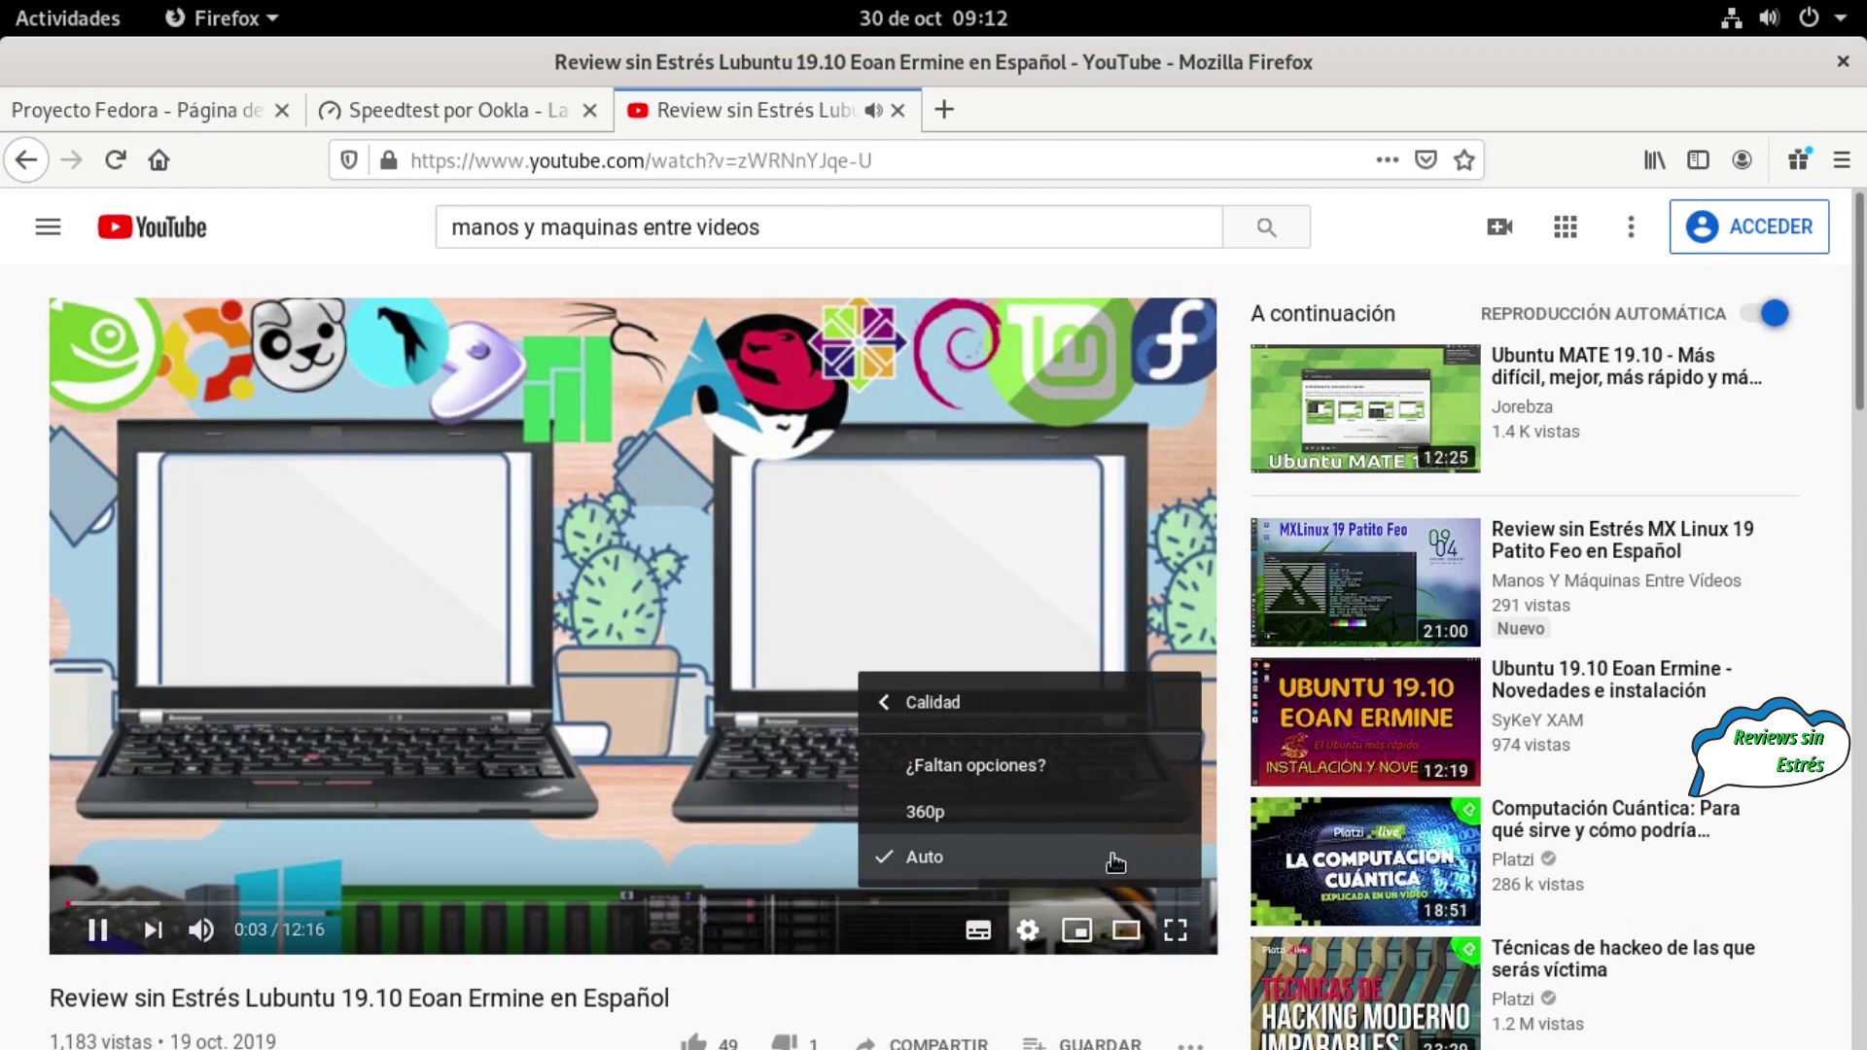
pyautogui.click(1113, 857)
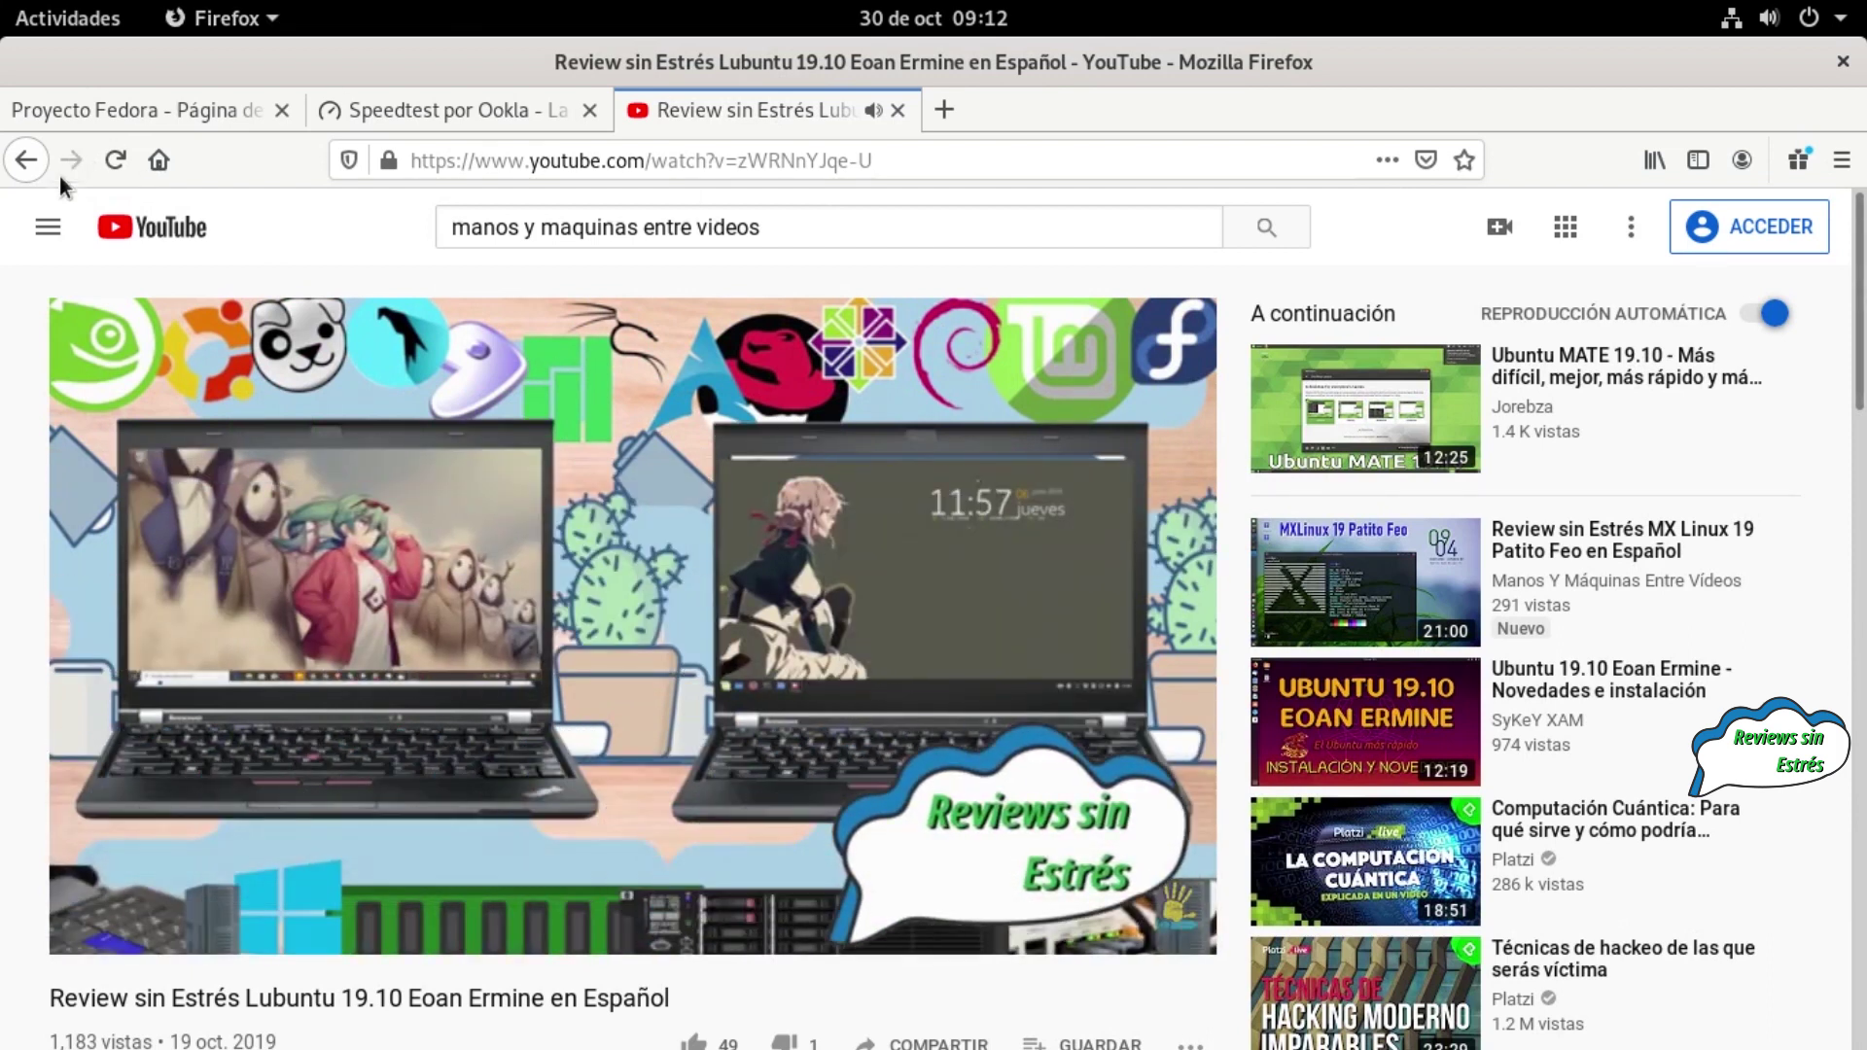
# Go back to the channel's uploads and open the Endless OS 3.8 review further down the list
pyautogui.click(39, 163)
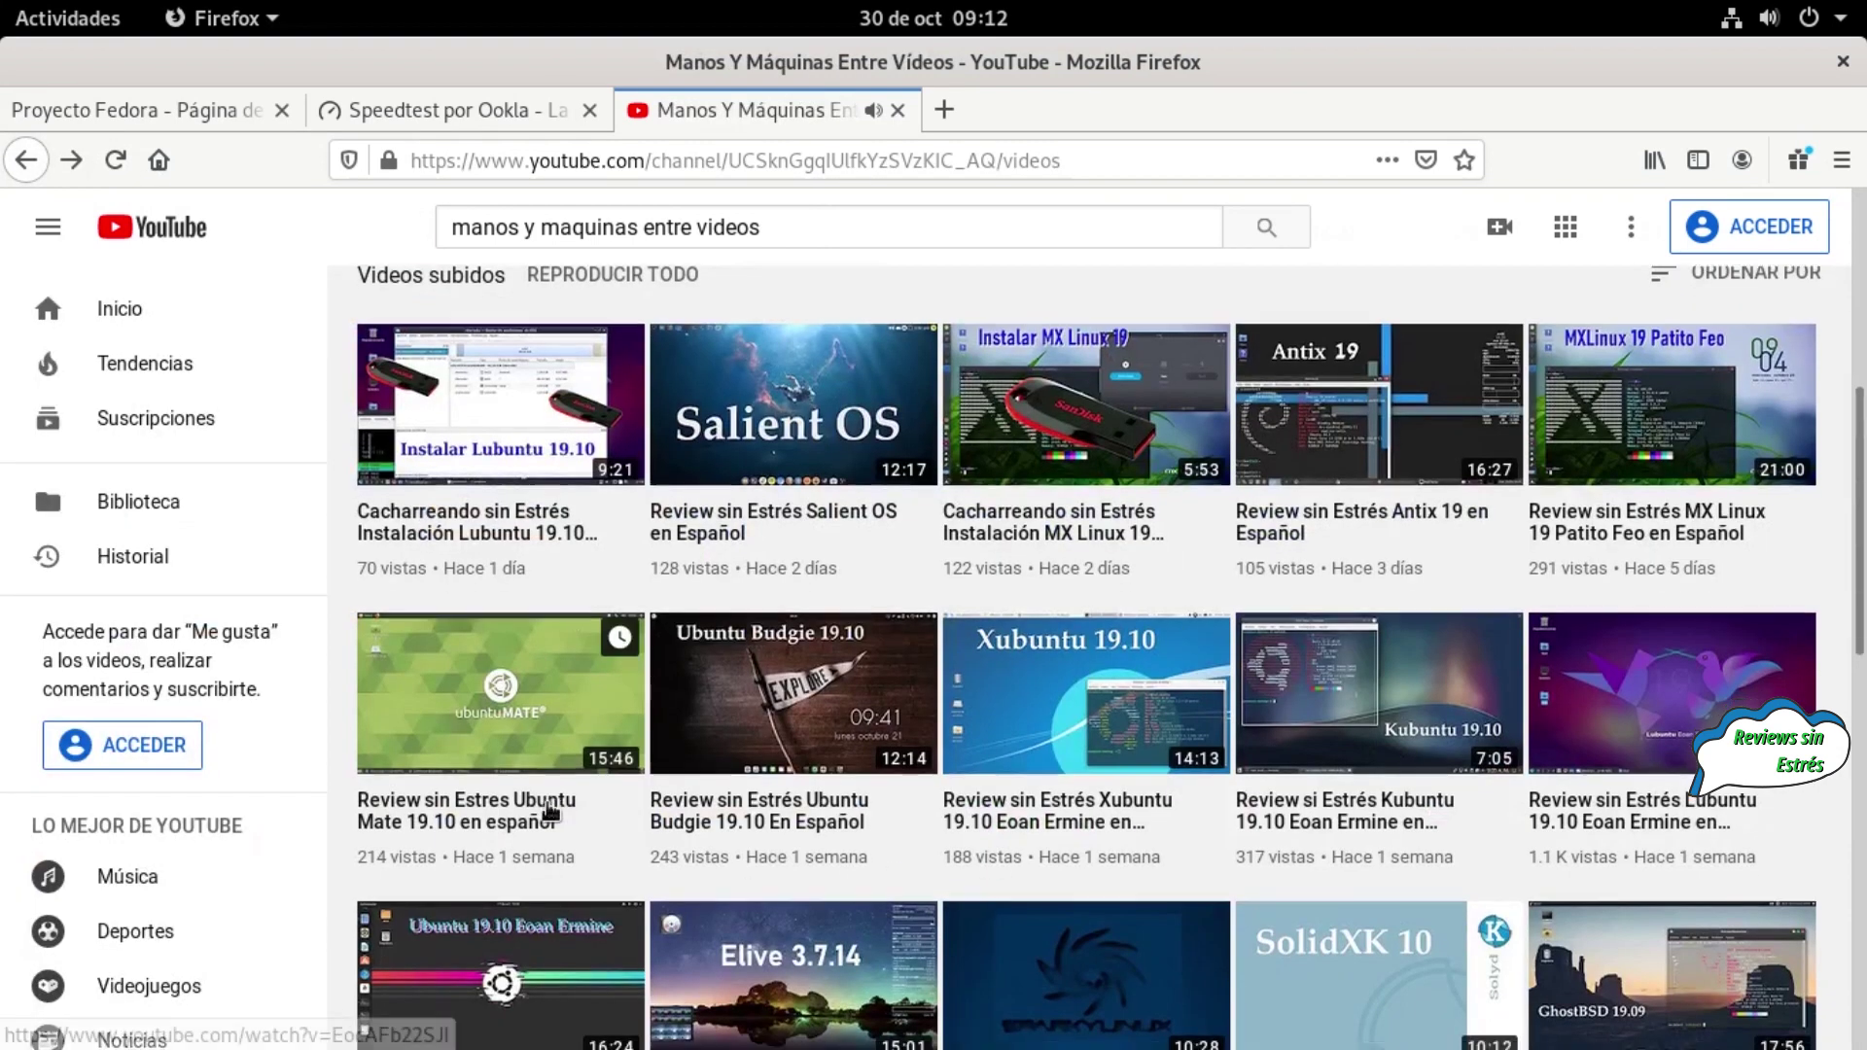
pyautogui.scroll(-8, 550, 812)
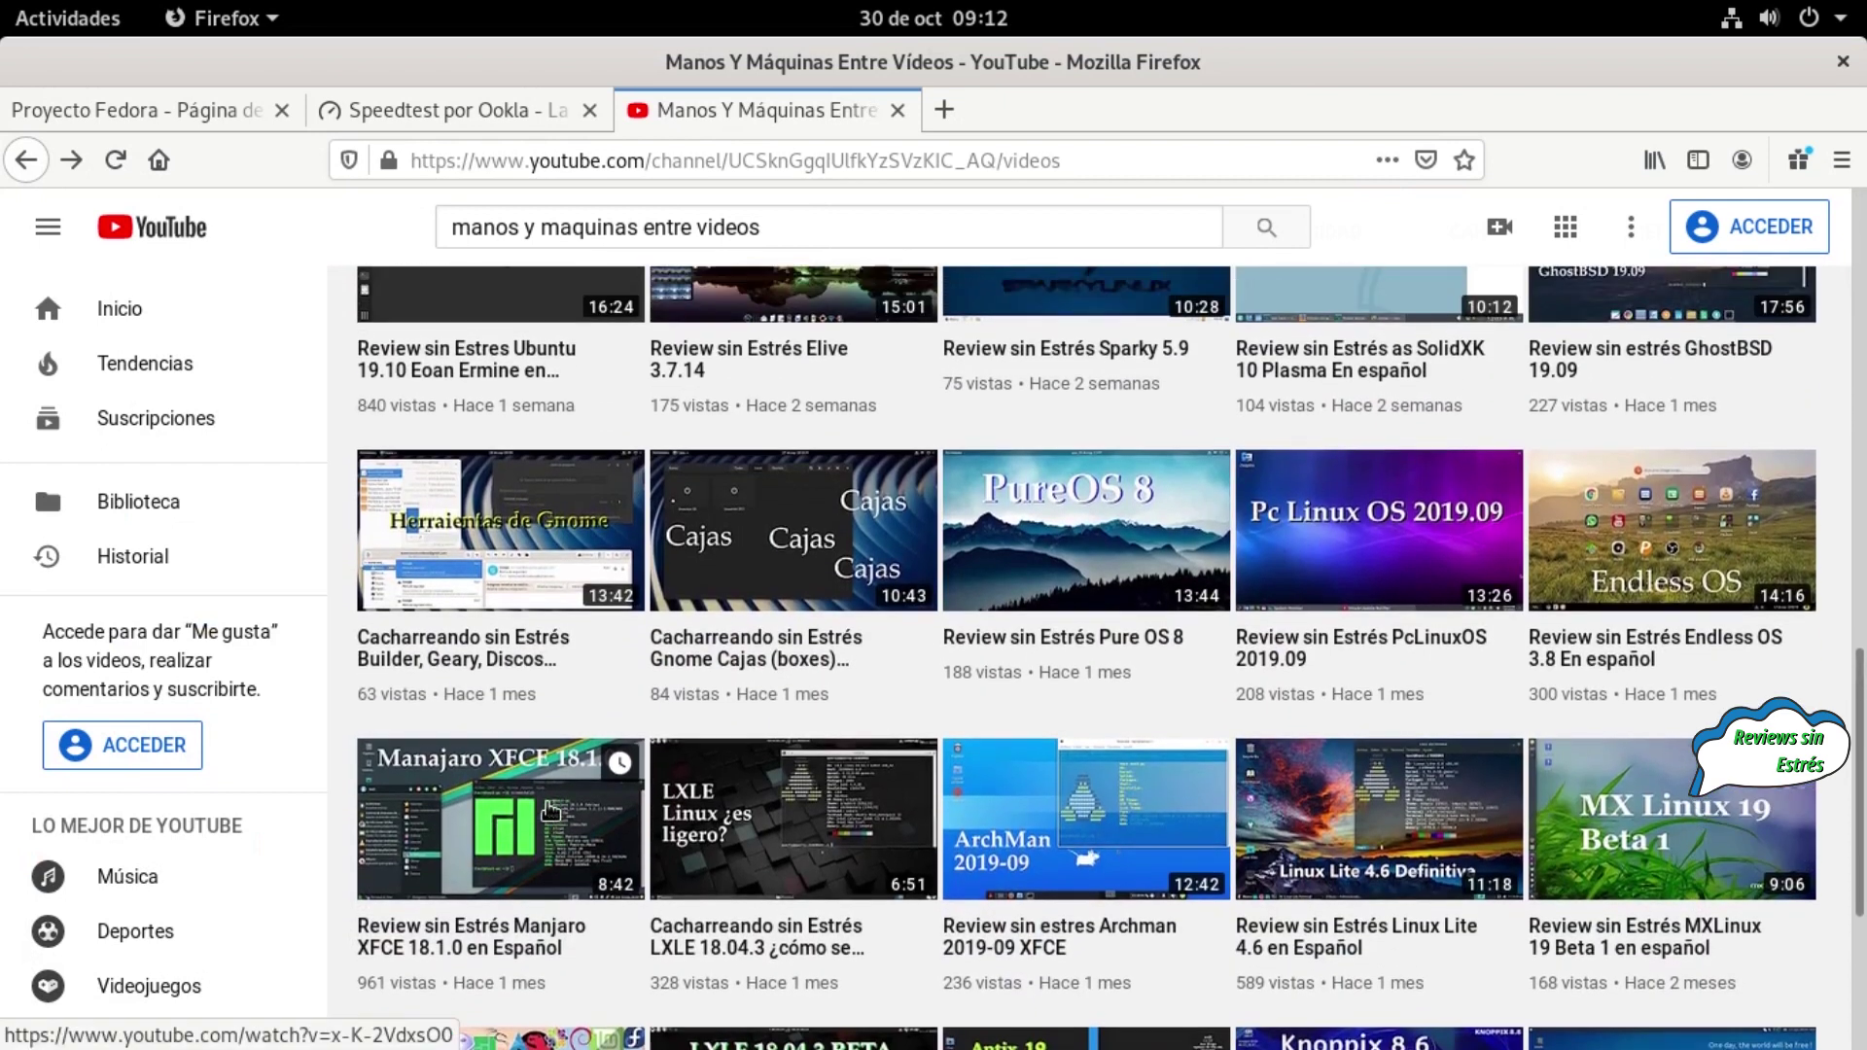
pyautogui.click(1591, 531)
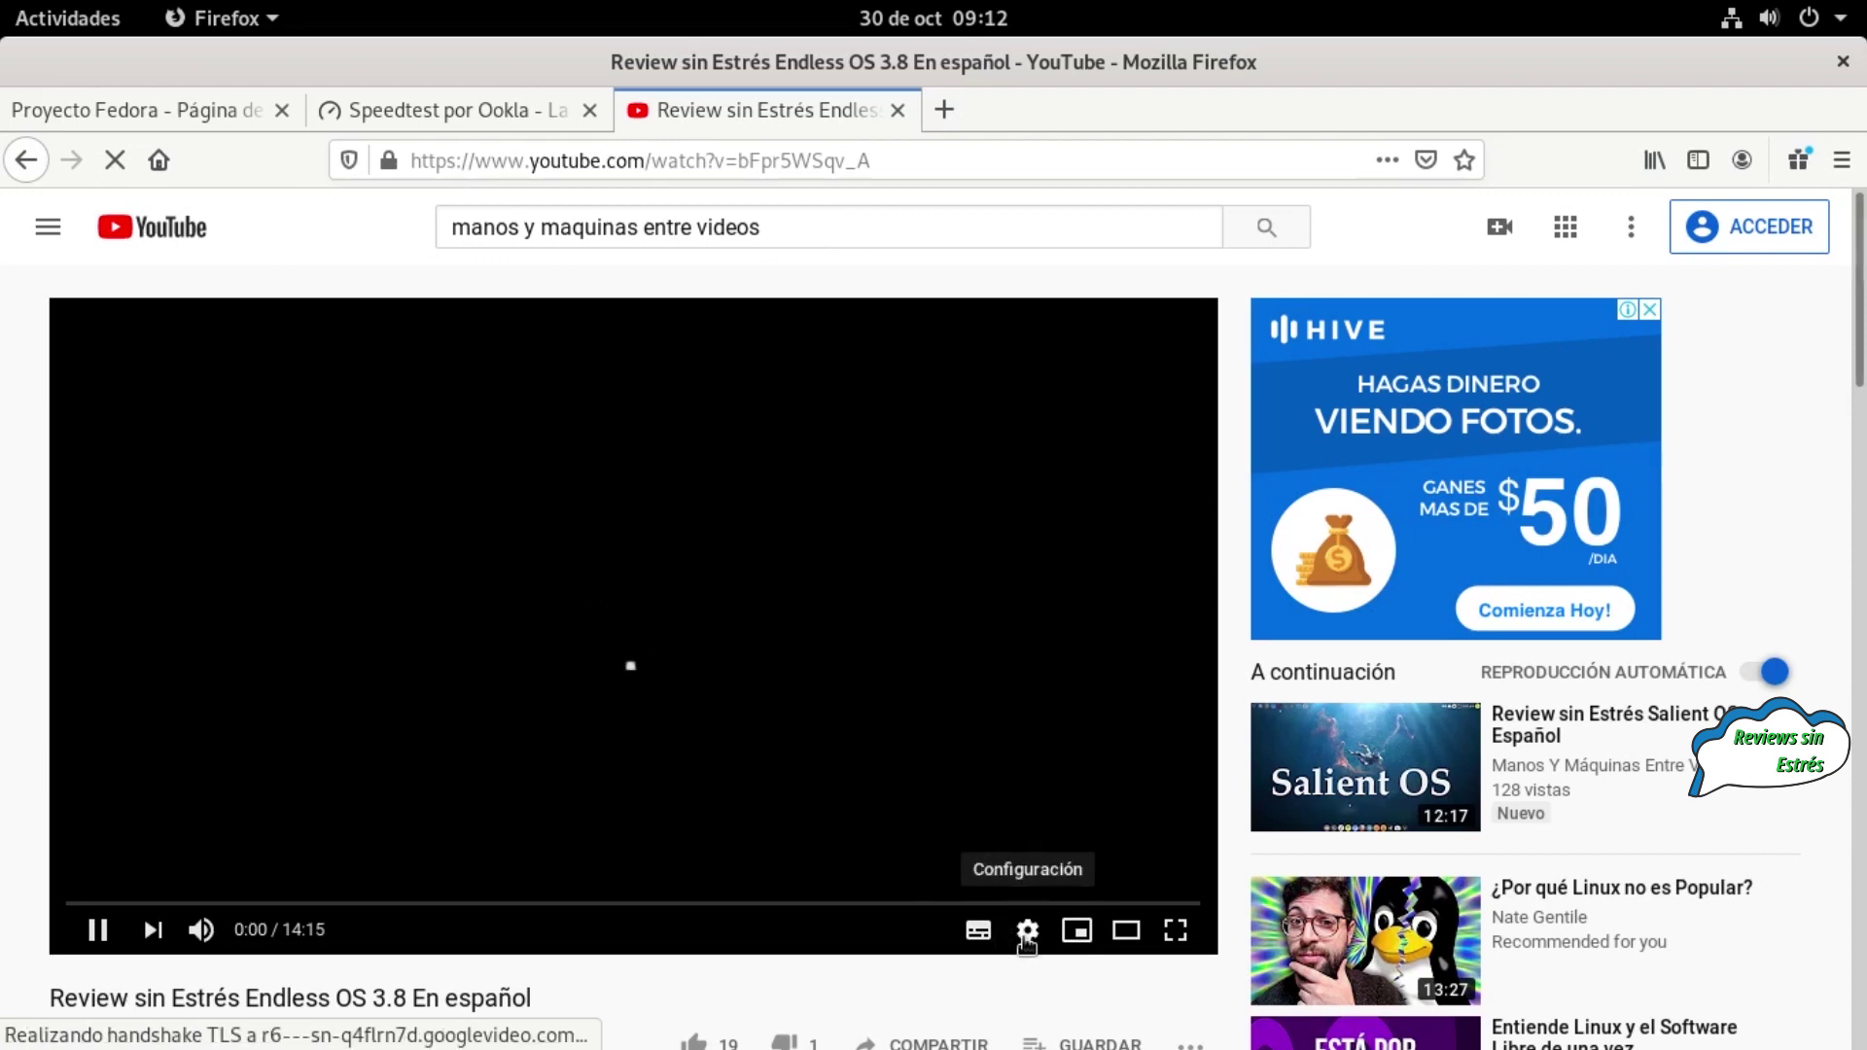
# Check the quality options of the Endless OS 3.8 video, dismiss them and pause playback
pyautogui.click(1026, 931)
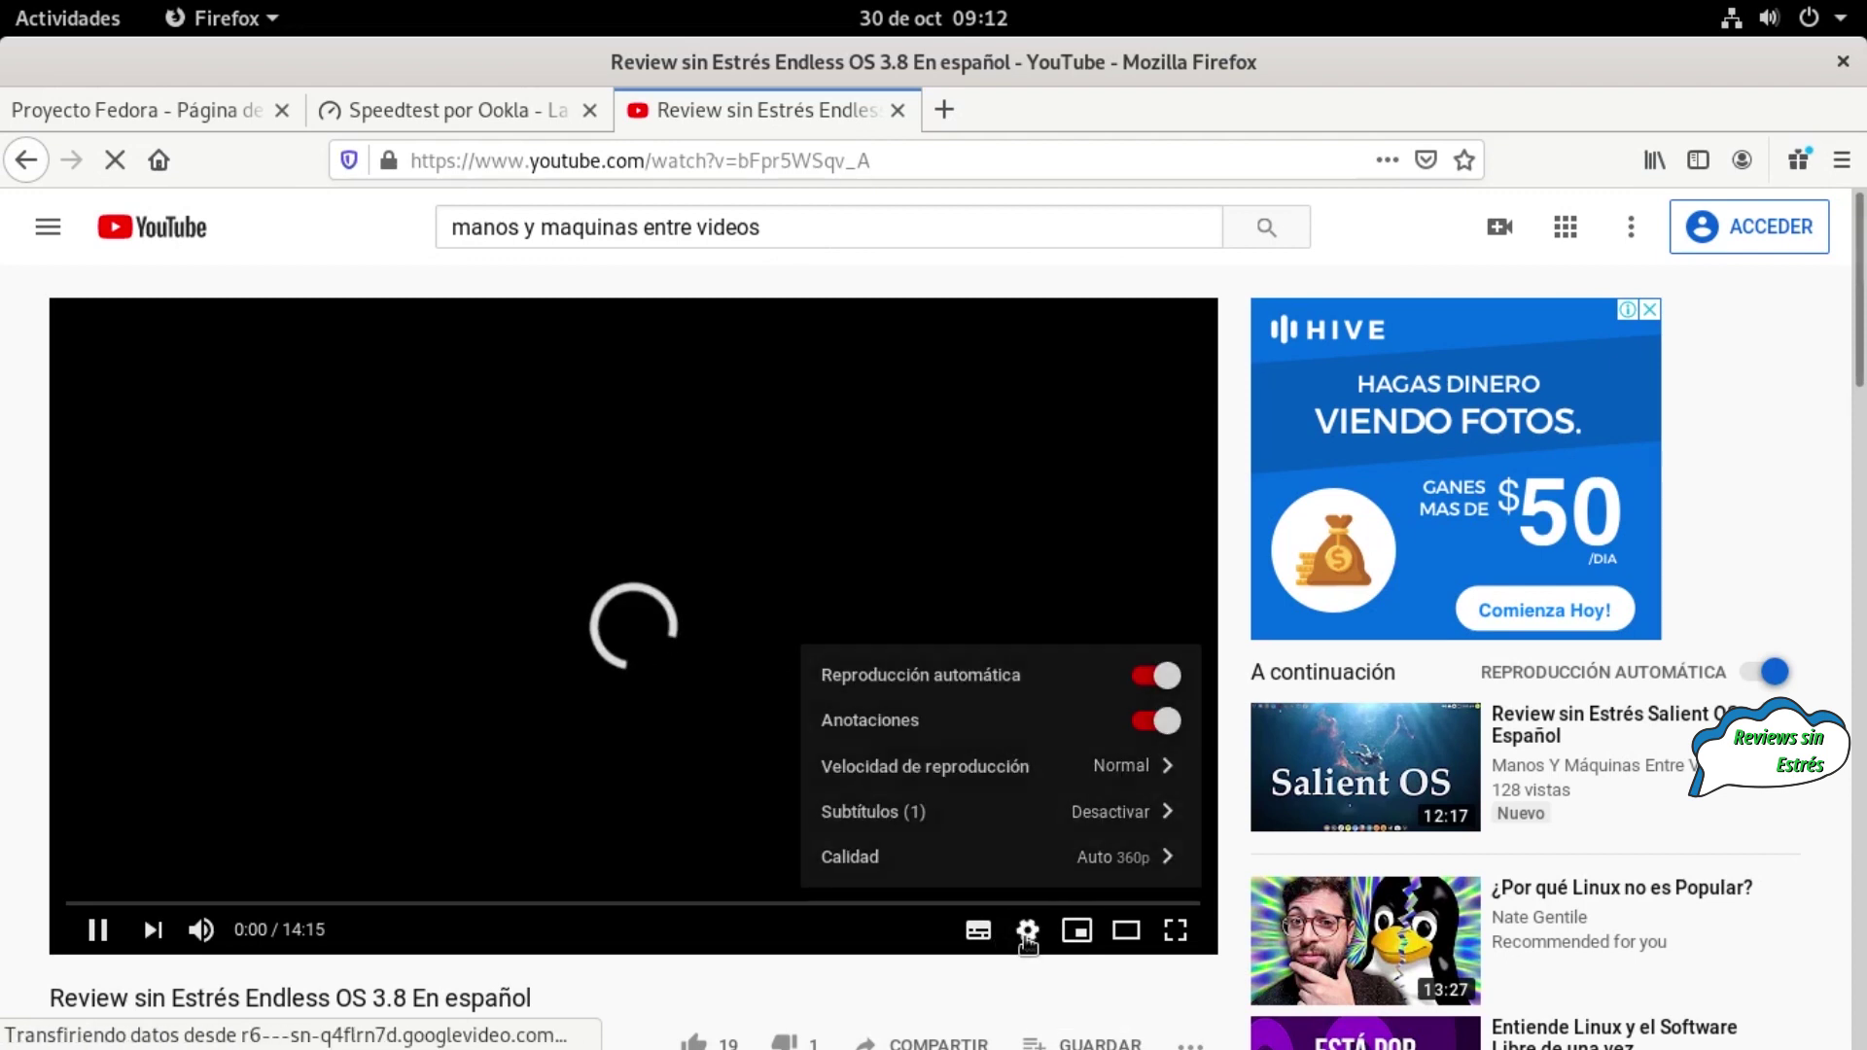
pyautogui.click(1027, 939)
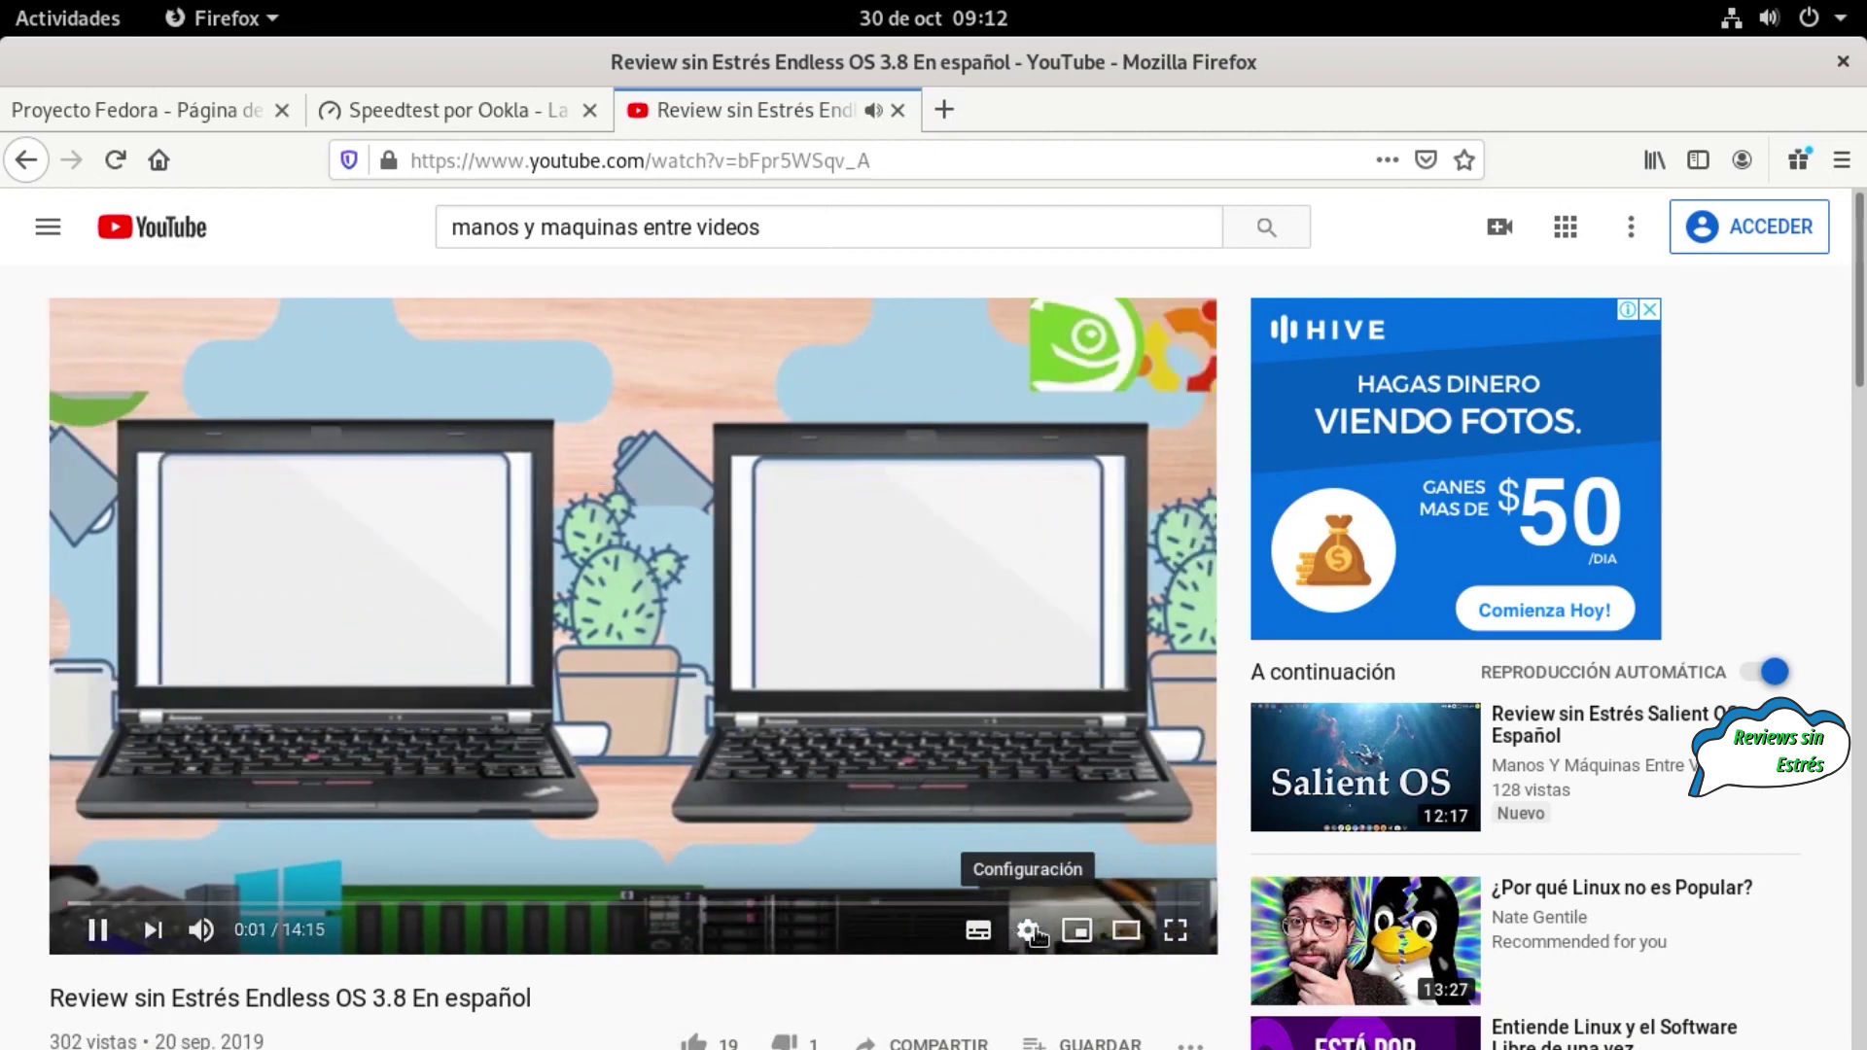
pyautogui.click(1028, 932)
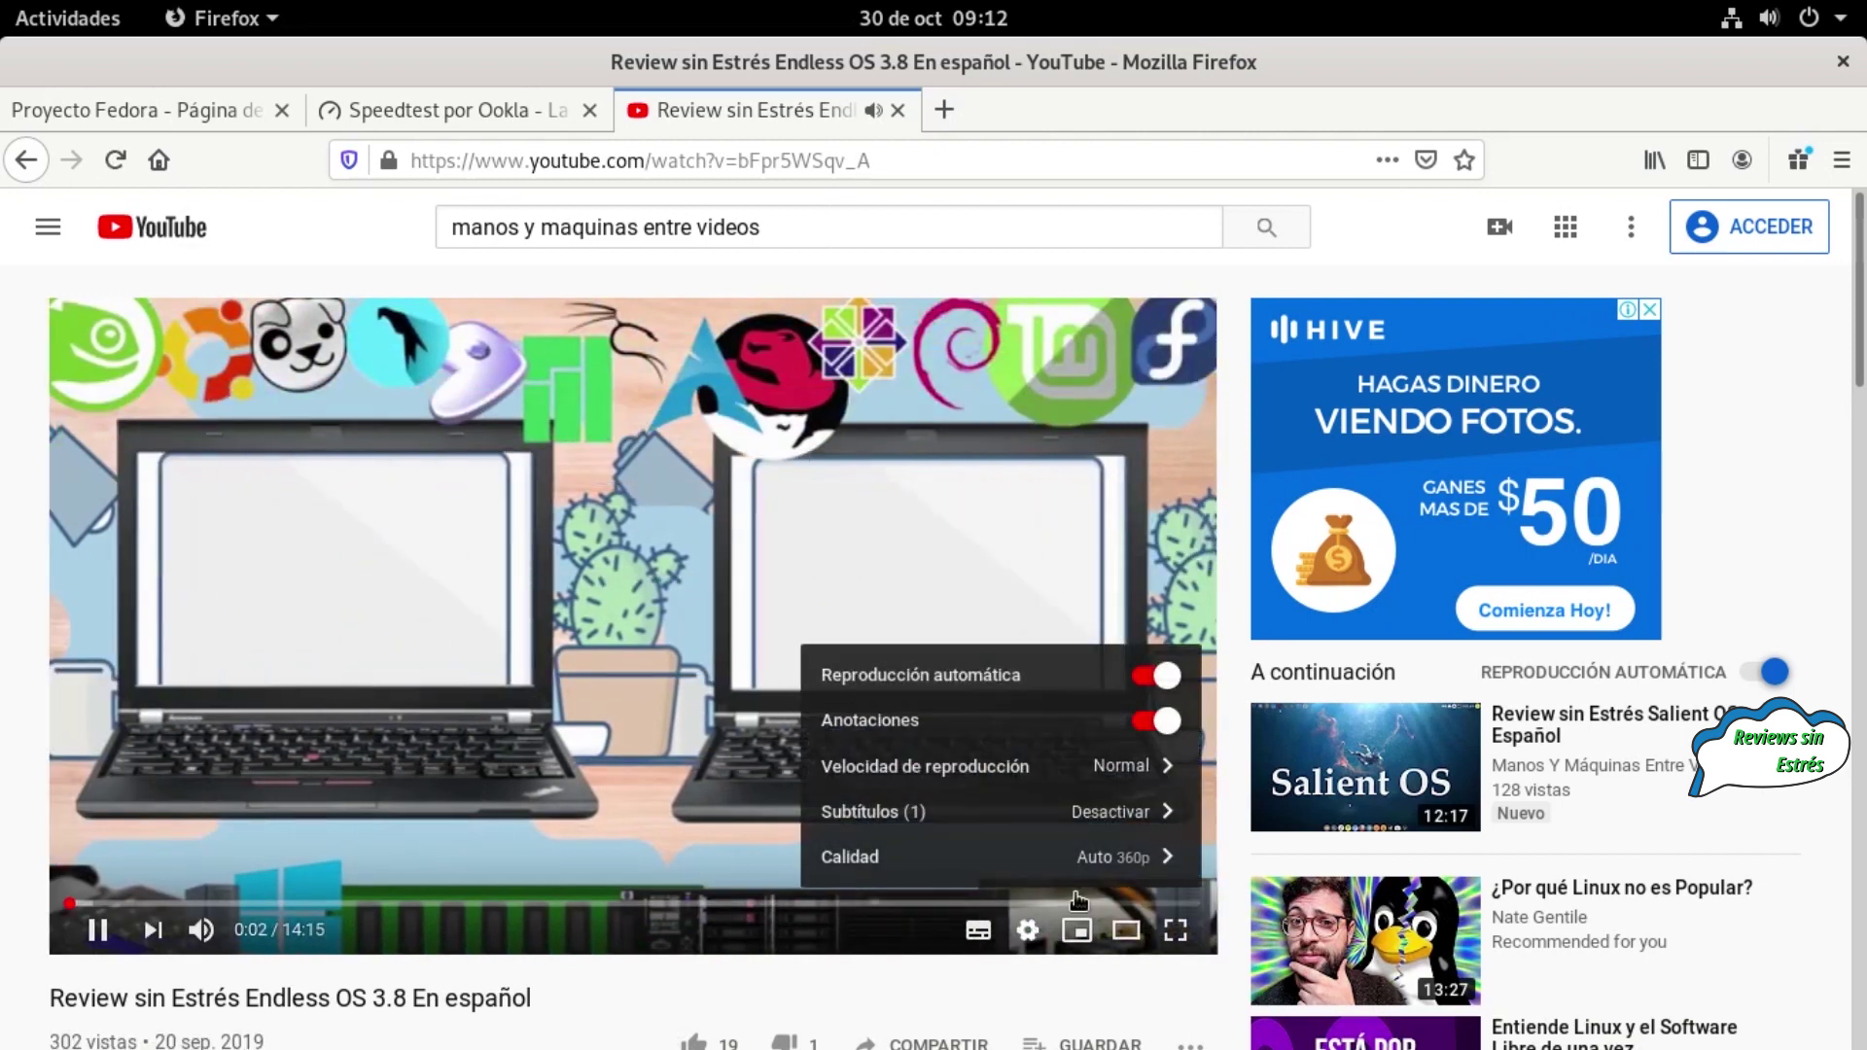
pyautogui.click(1064, 865)
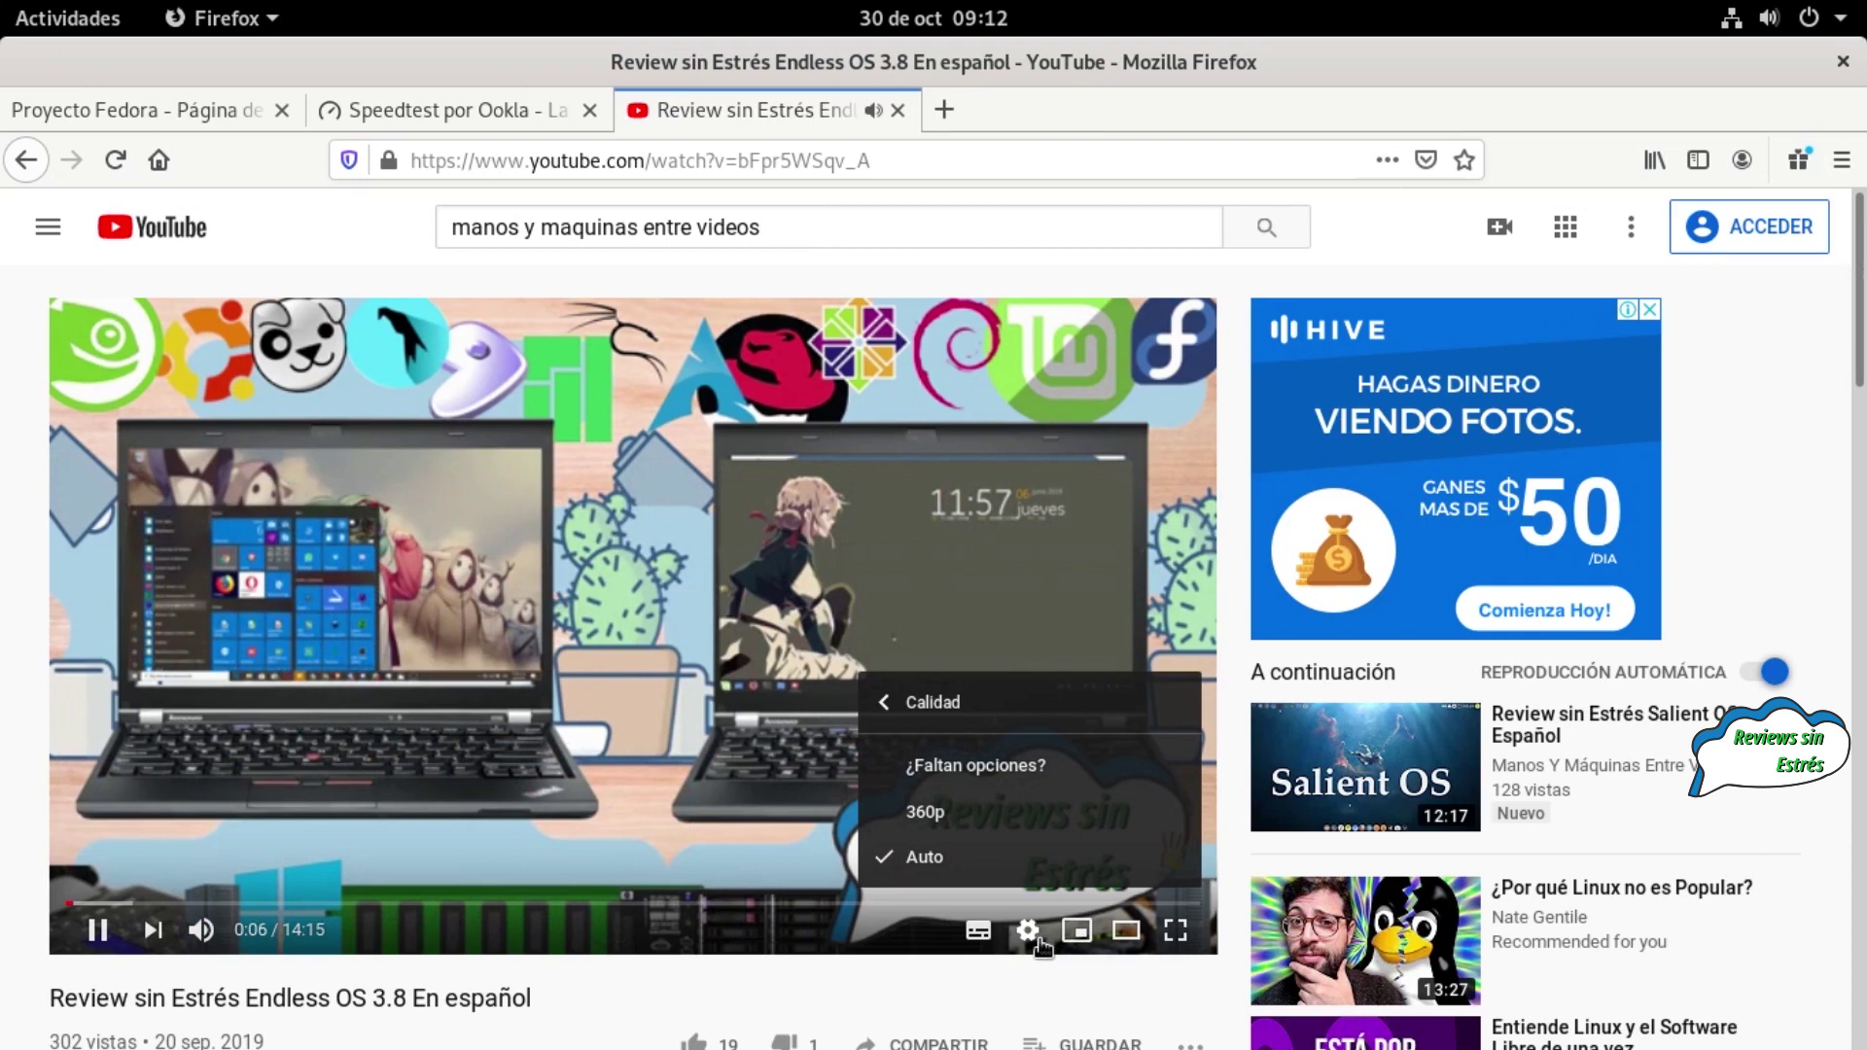
pyautogui.click(458, 348)
pyautogui.click(558, 511)
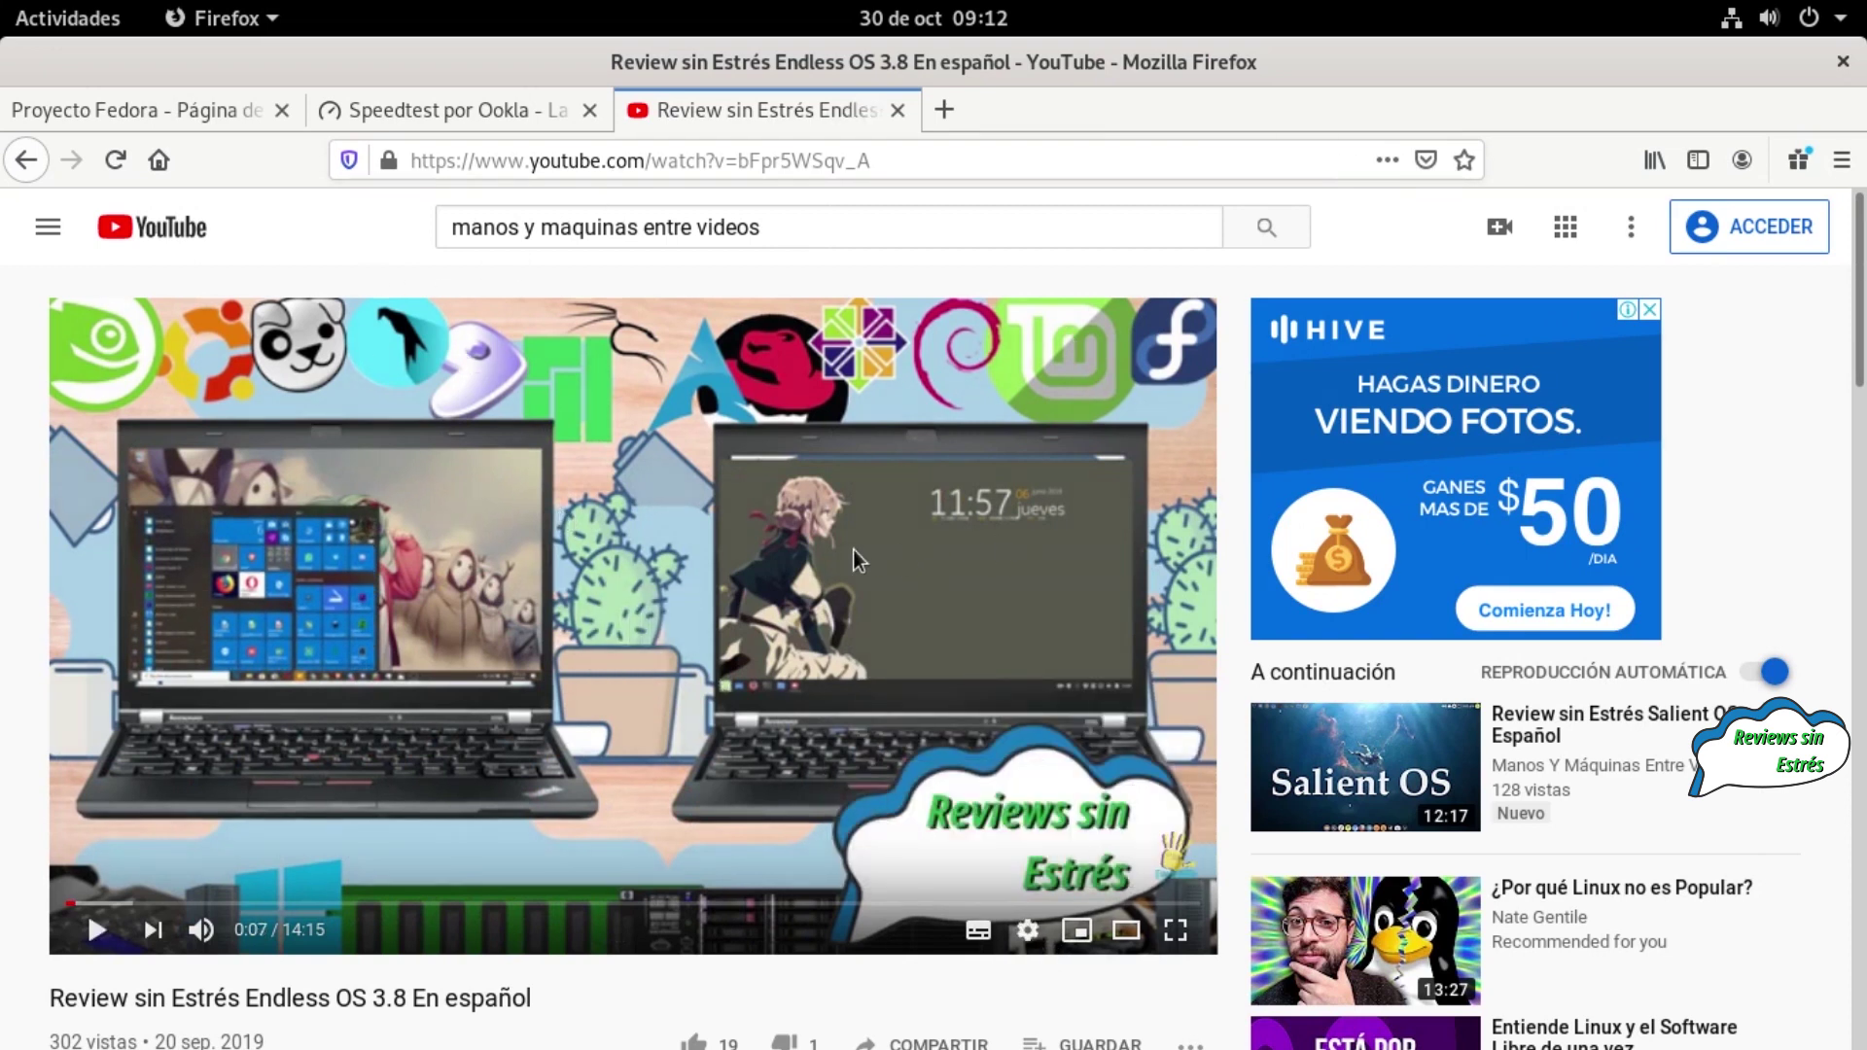
# Look over the Endless OS video page, then close Firefox together with all its open tabs
pyautogui.scroll(-10, 836, 558)
pyautogui.scroll(10, 843, 557)
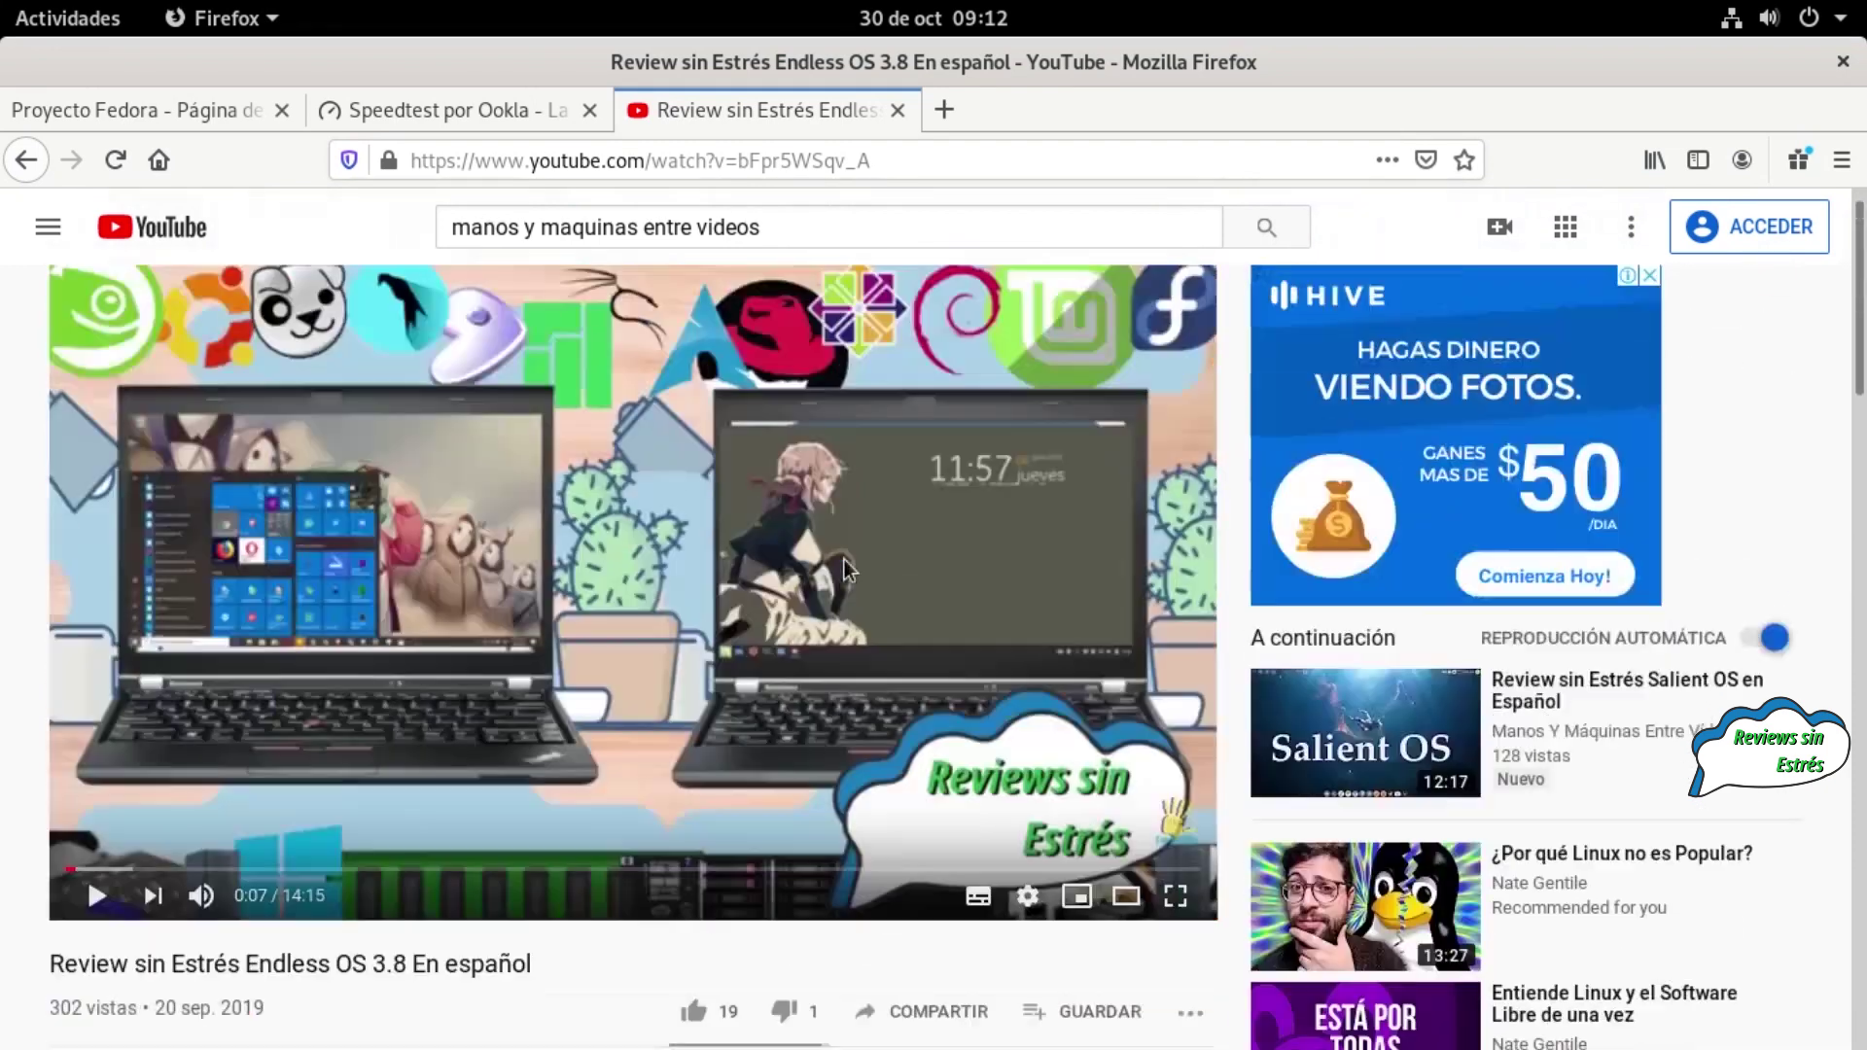
pyautogui.scroll(1, 844, 558)
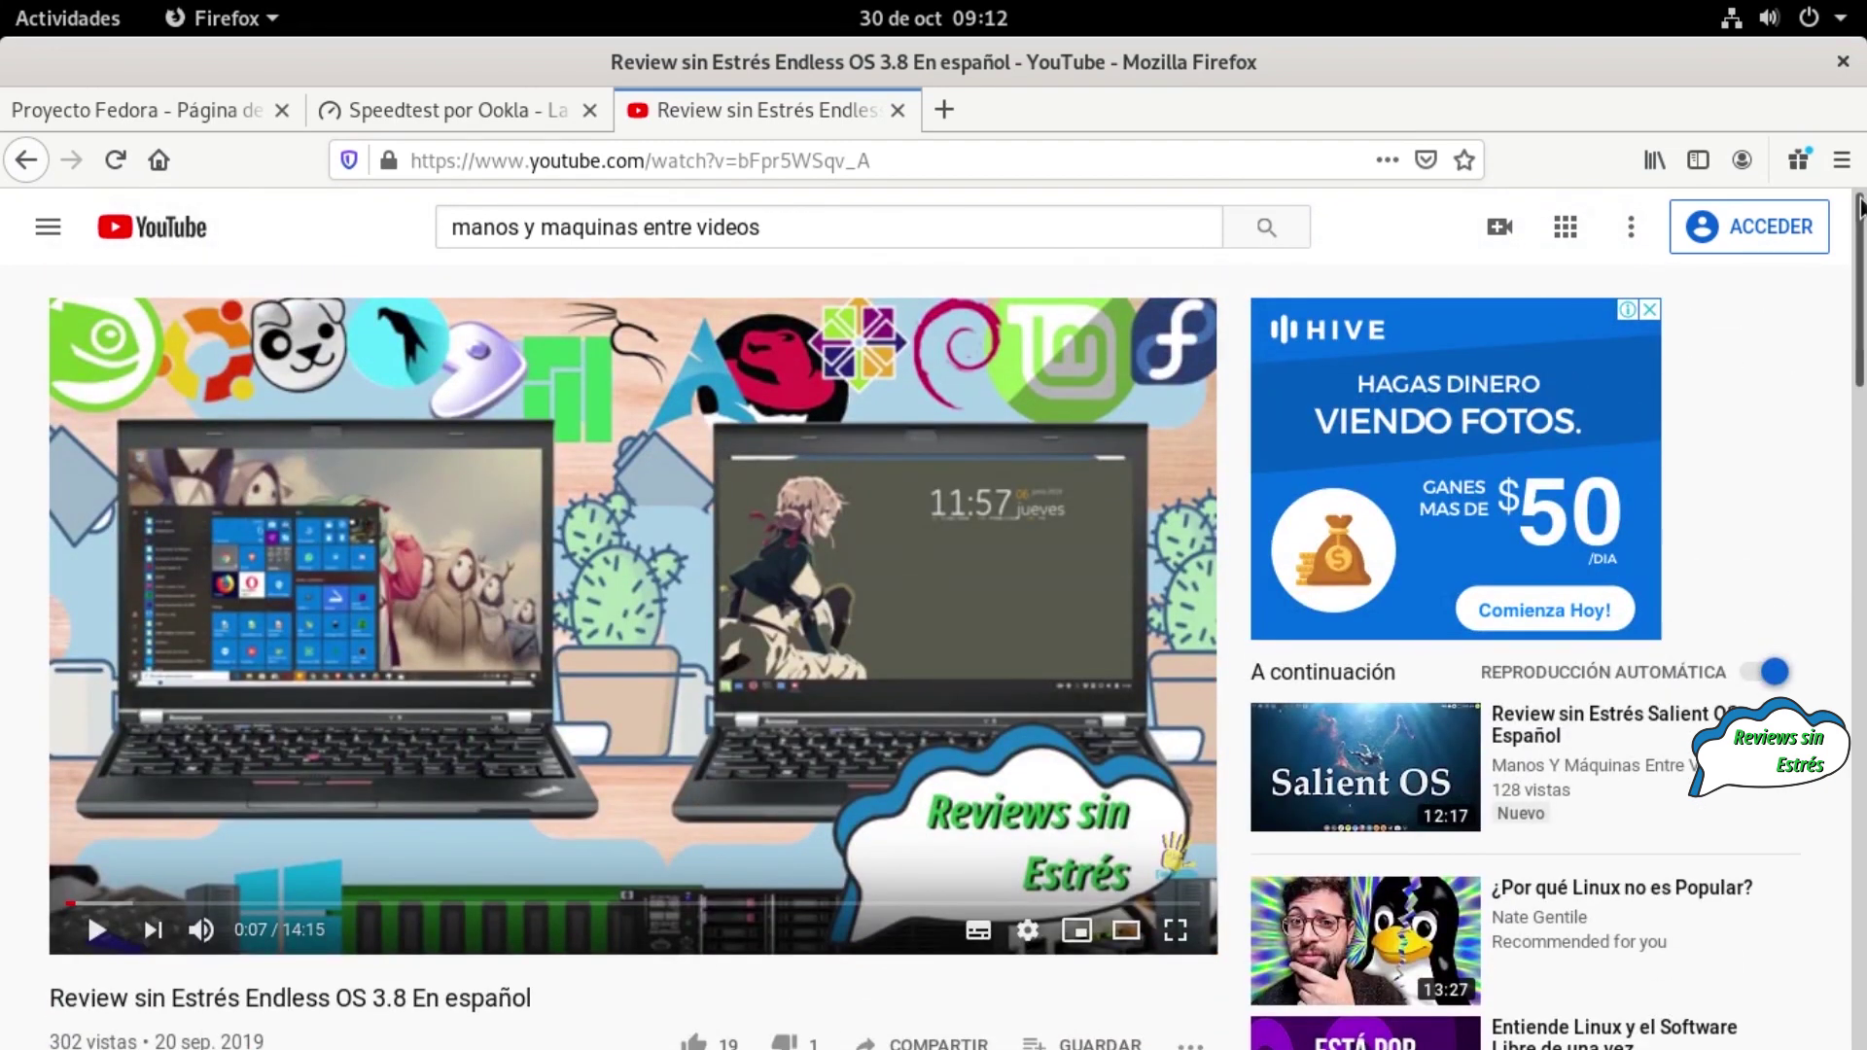
pyautogui.click(1842, 62)
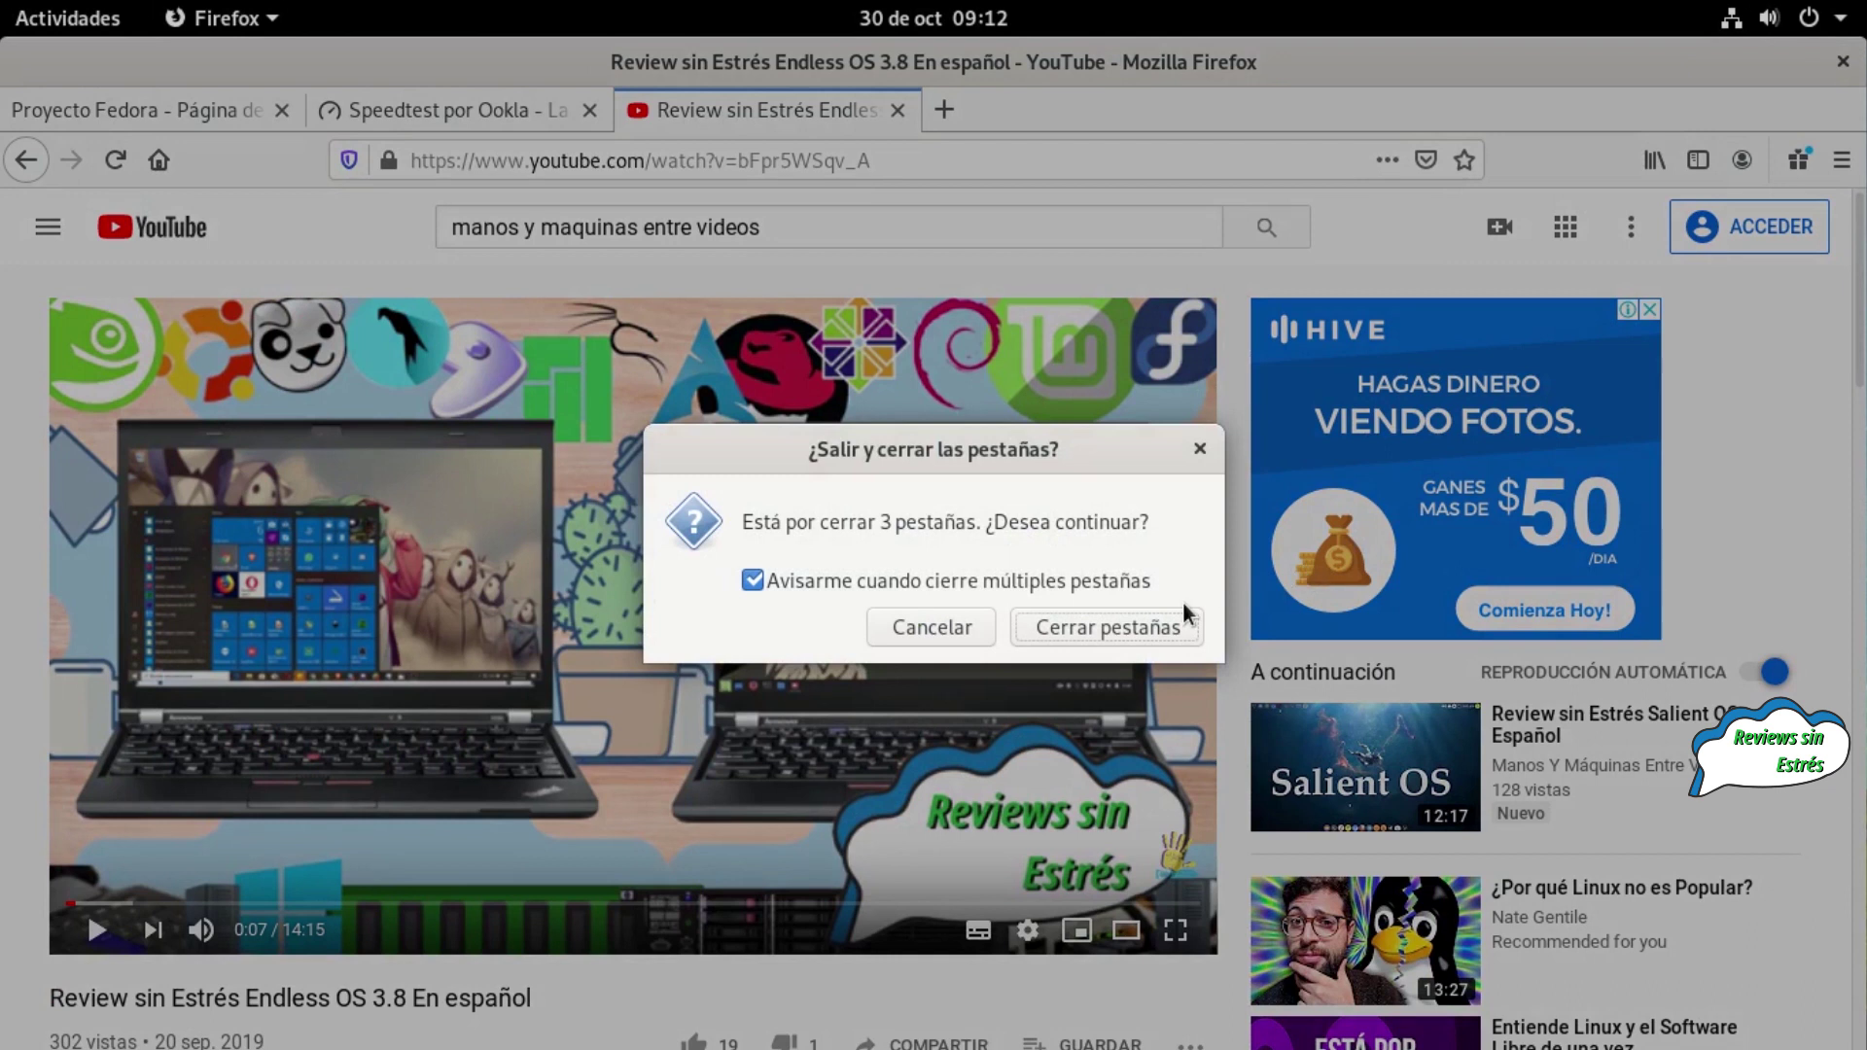
pyautogui.click(1124, 634)
# Bring the terminal forward, view the workspaces in the activities overview and return to the terminal
pyautogui.click(1195, 768)
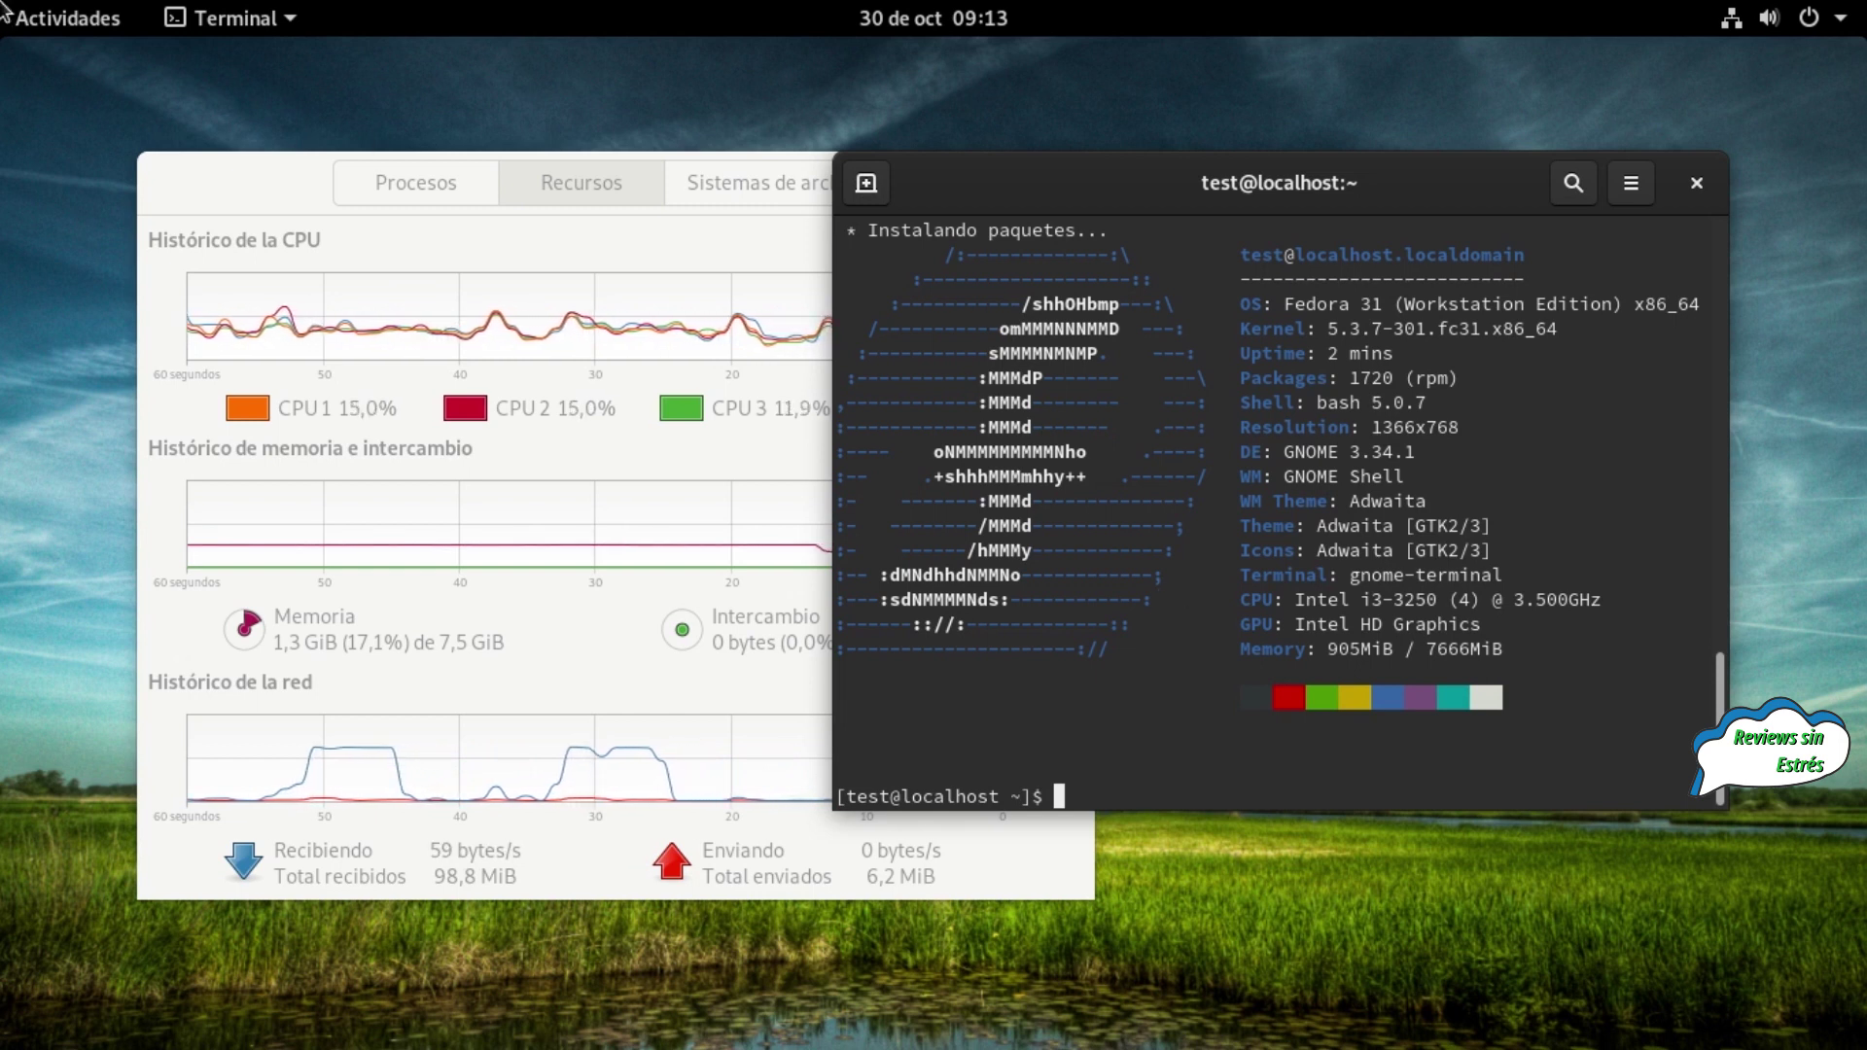
pyautogui.moveTo(2, 6)
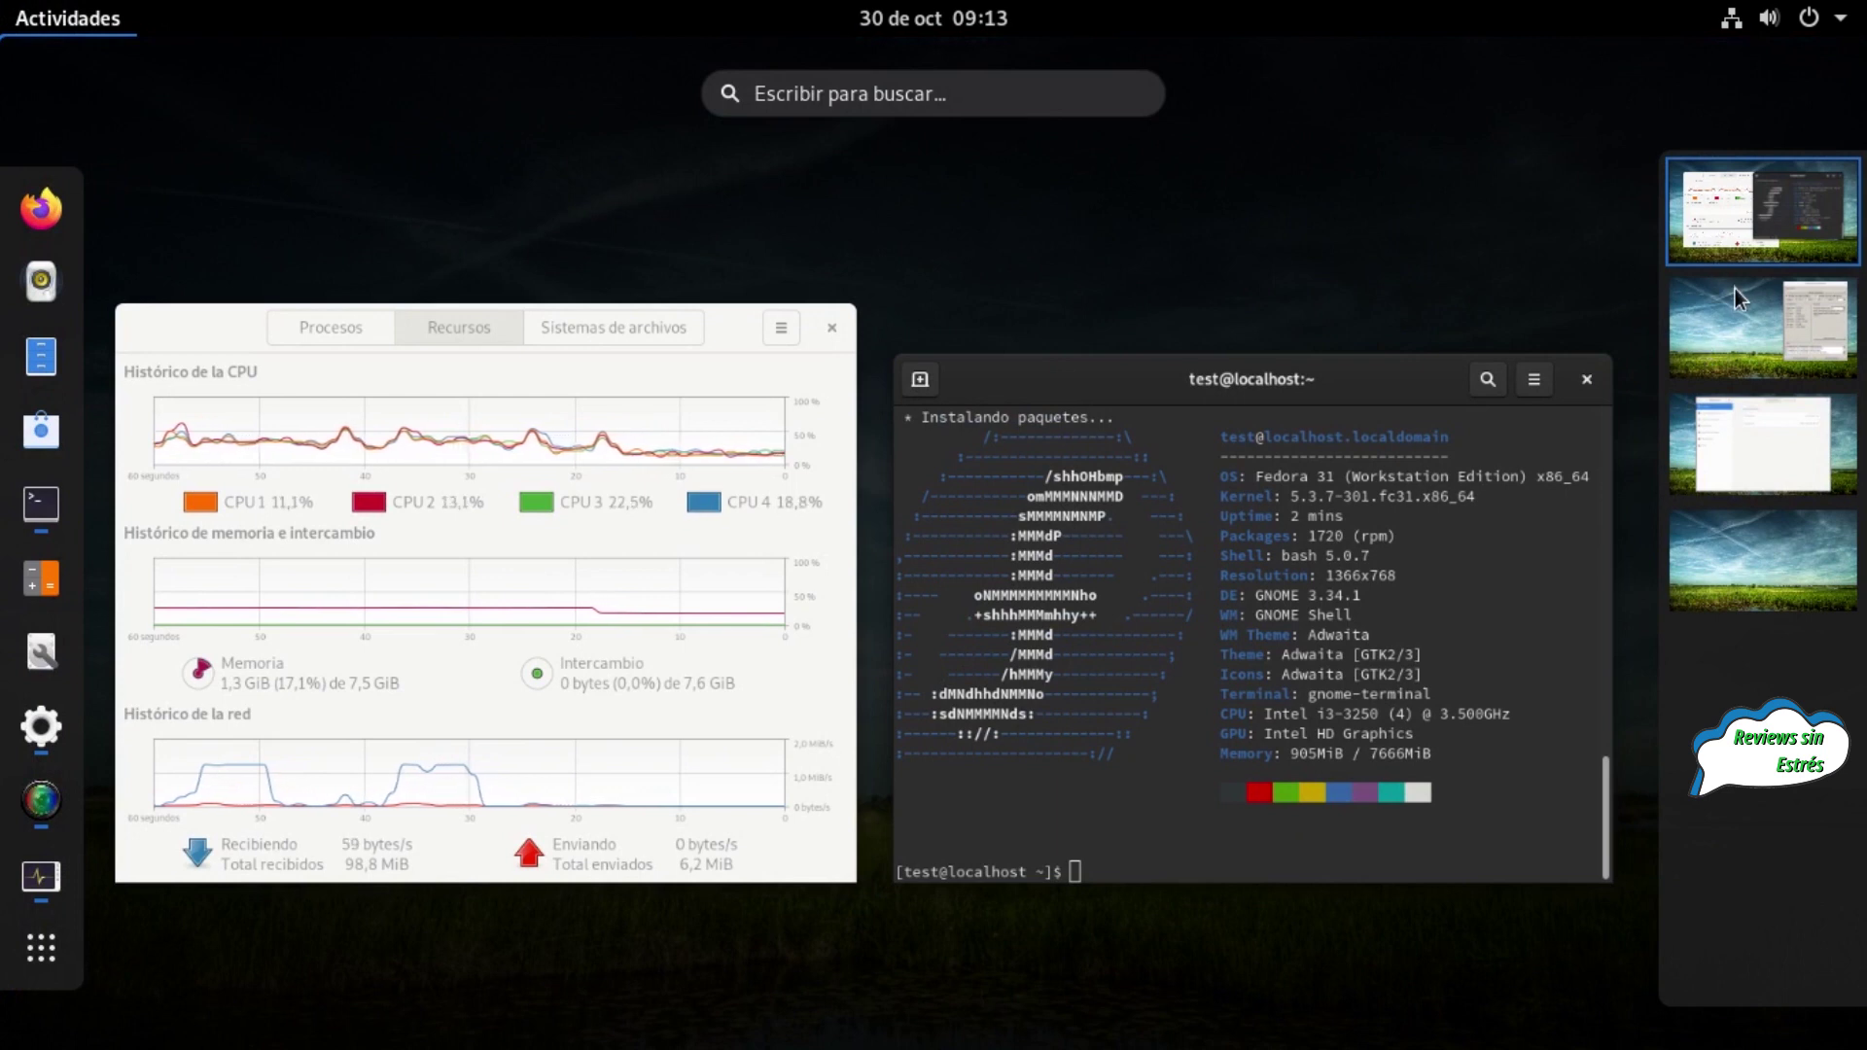
pyautogui.click(1371, 375)
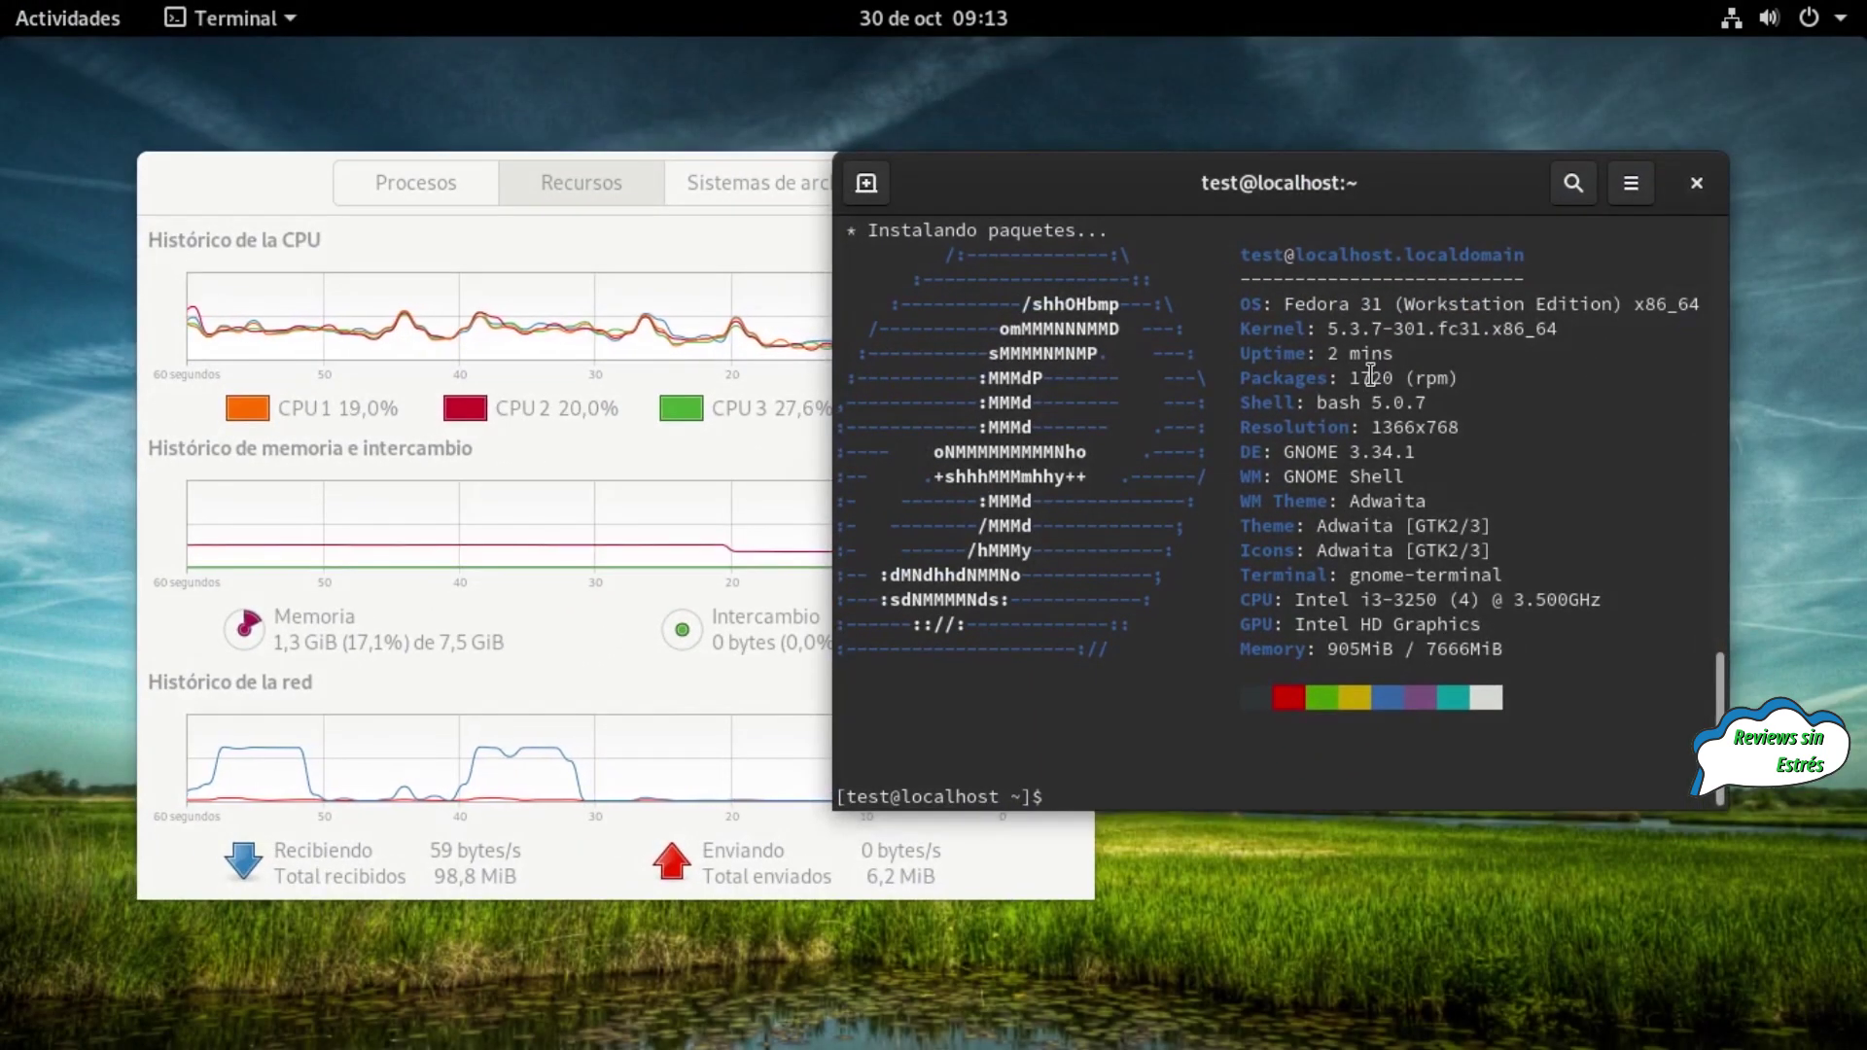